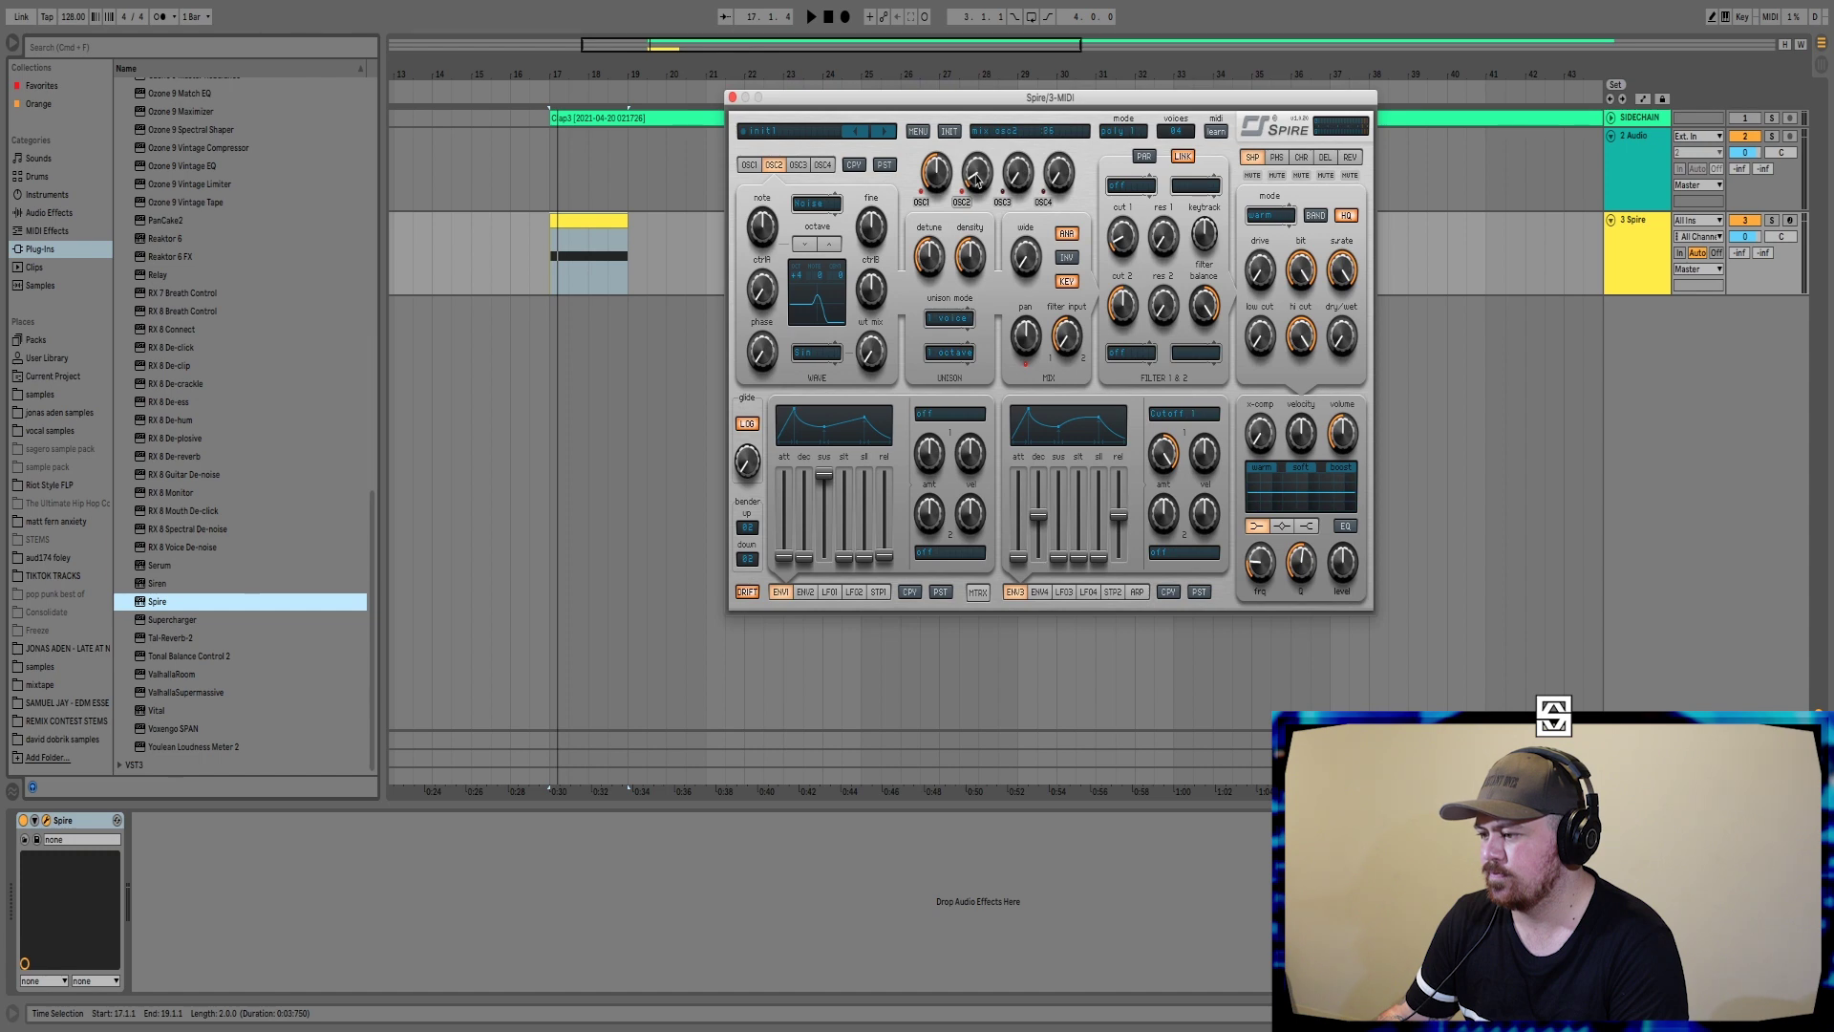
- Raise oscillator 2's mix level in Spire while auditioning the clip, and set the upward pitch bender range to 12
key(space)
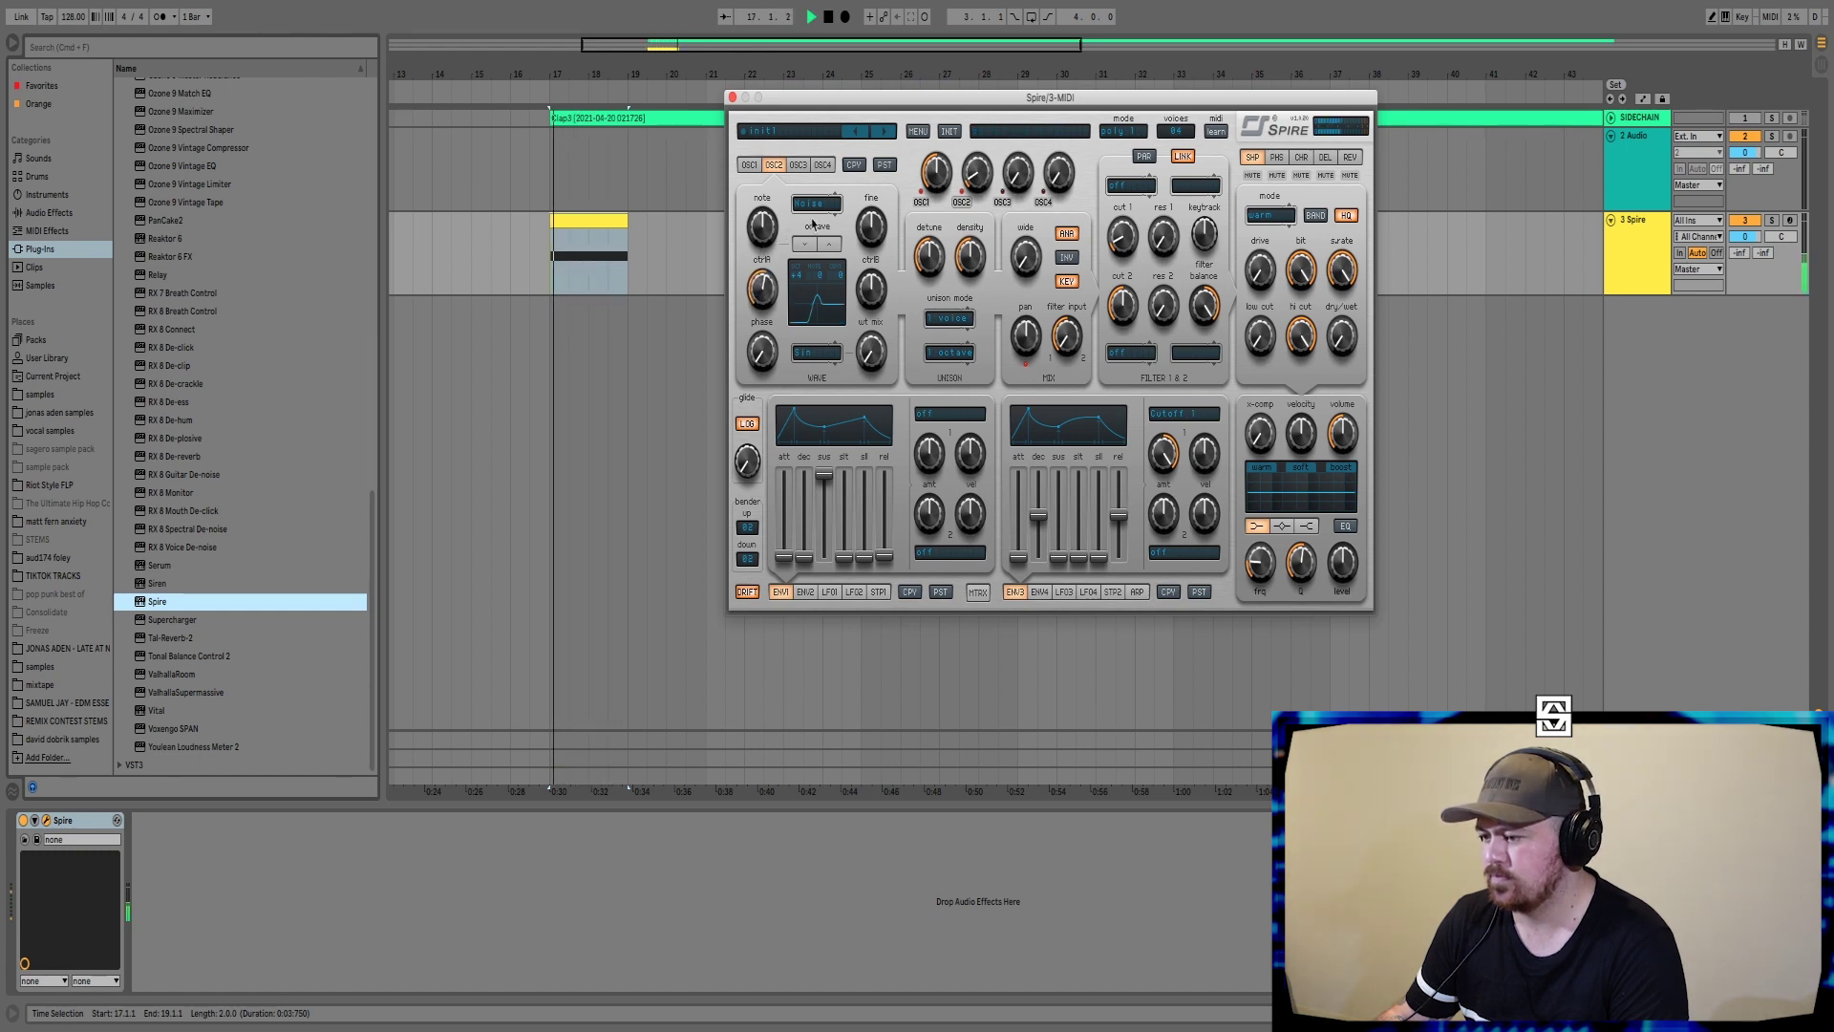
drag(984, 170, 986, 146)
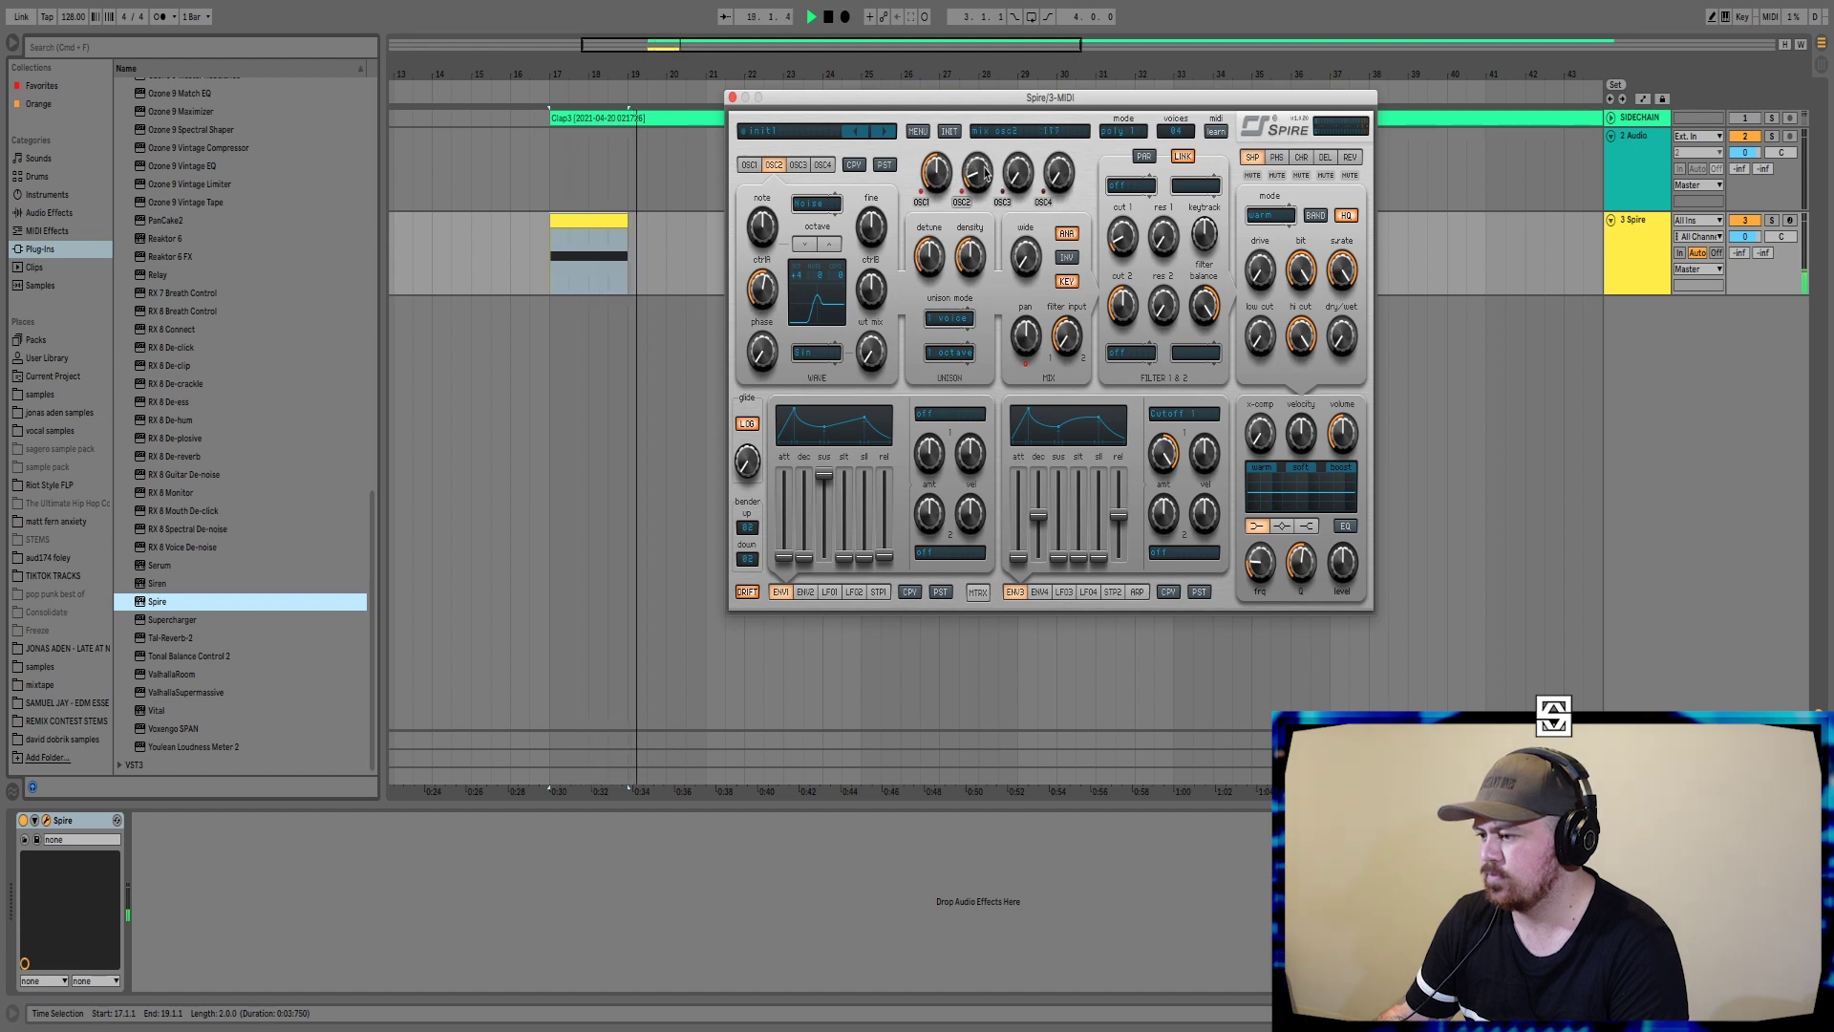
key(space)
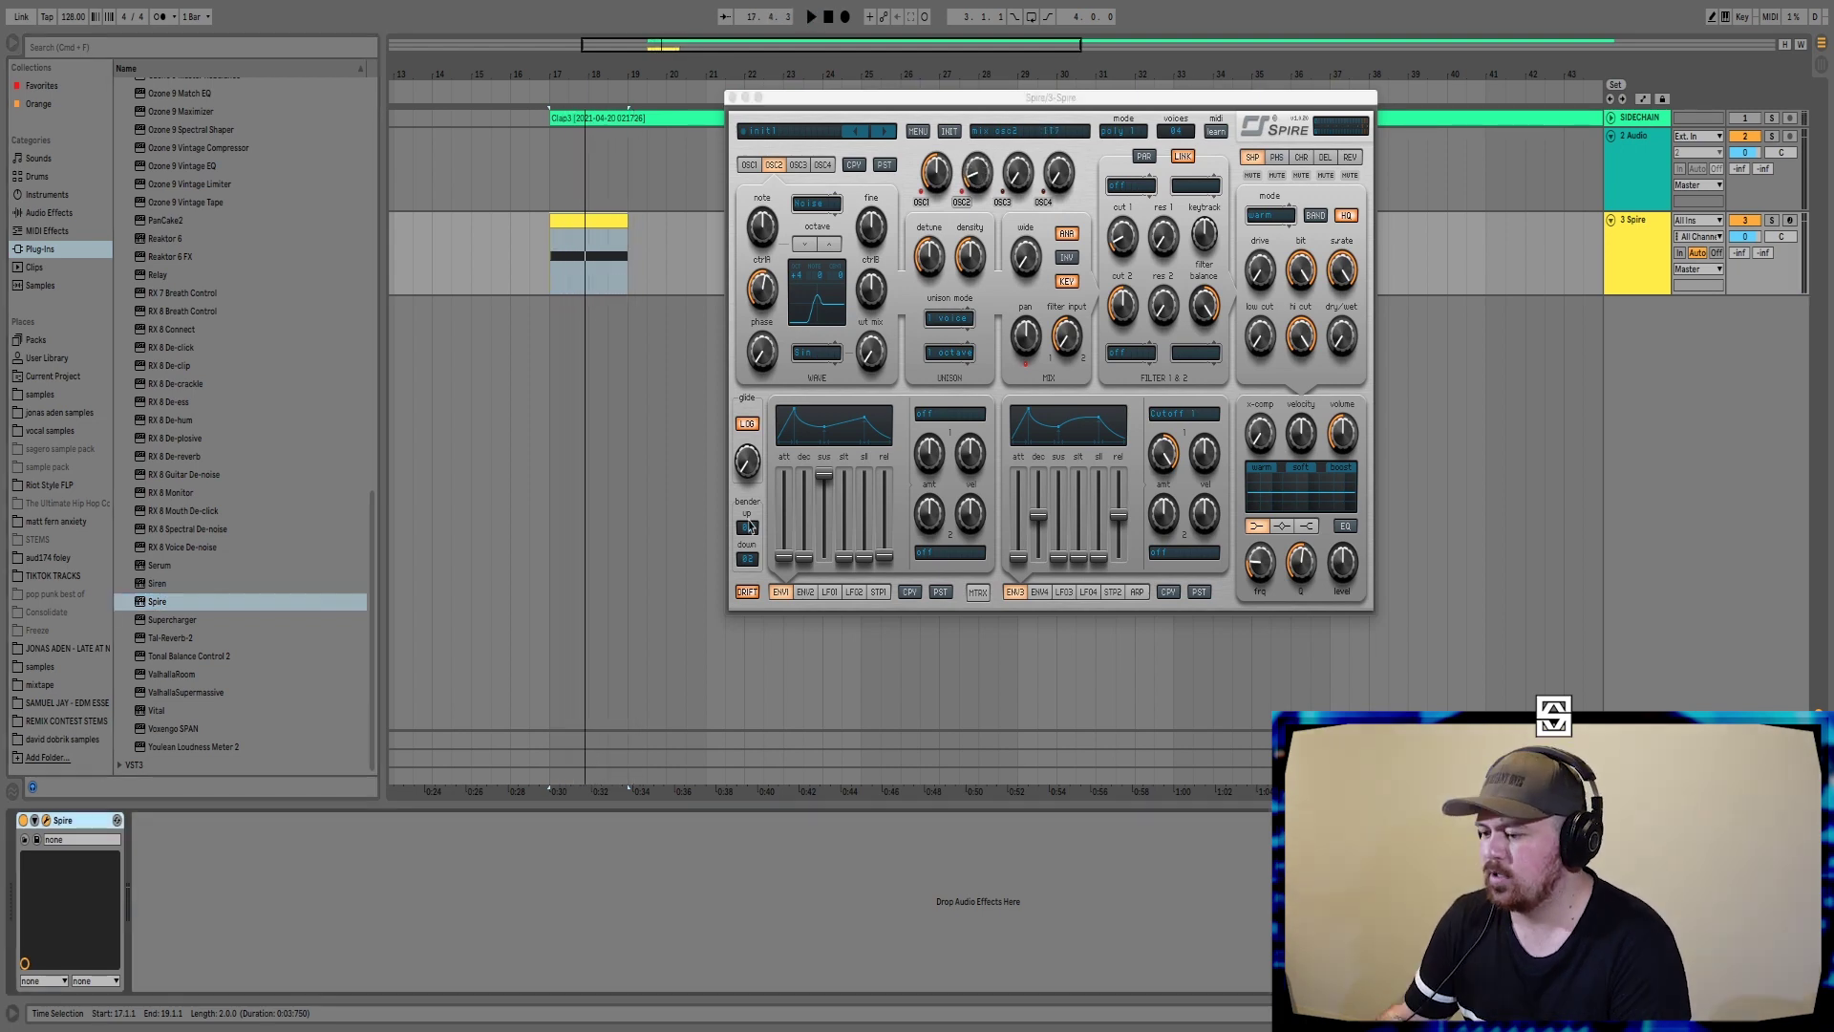
click(748, 527)
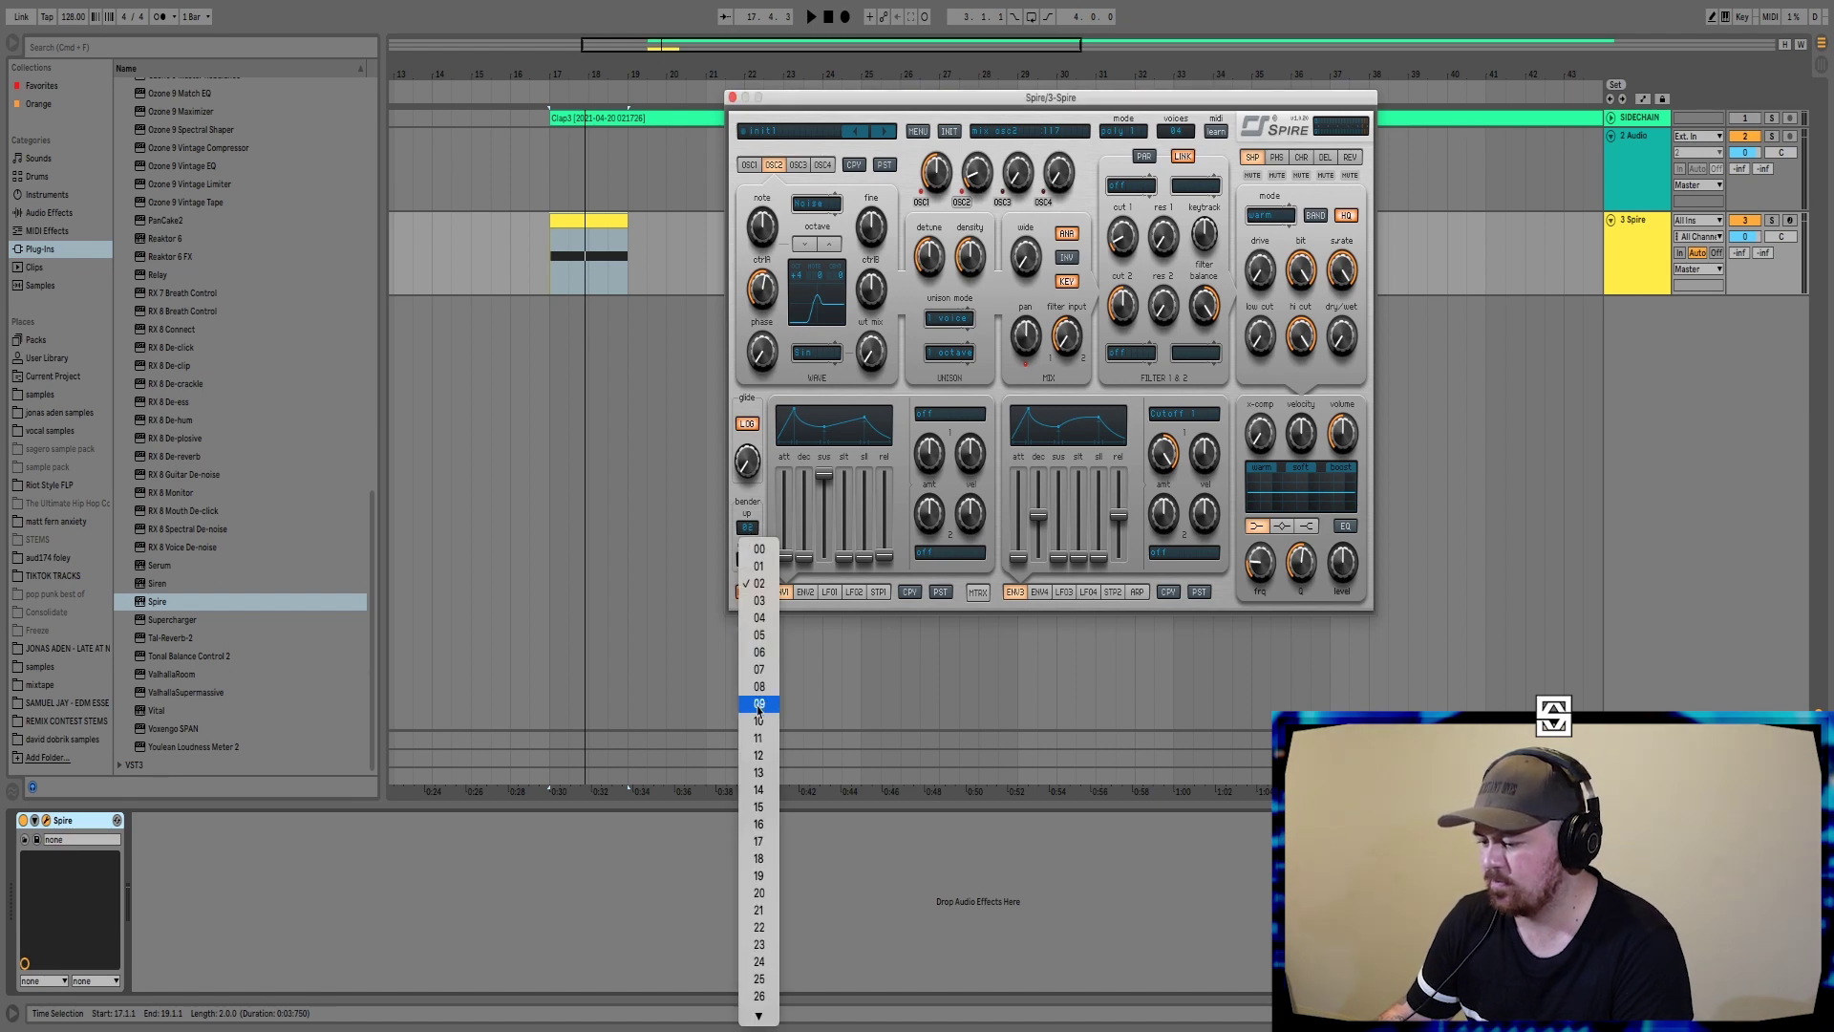
click(759, 755)
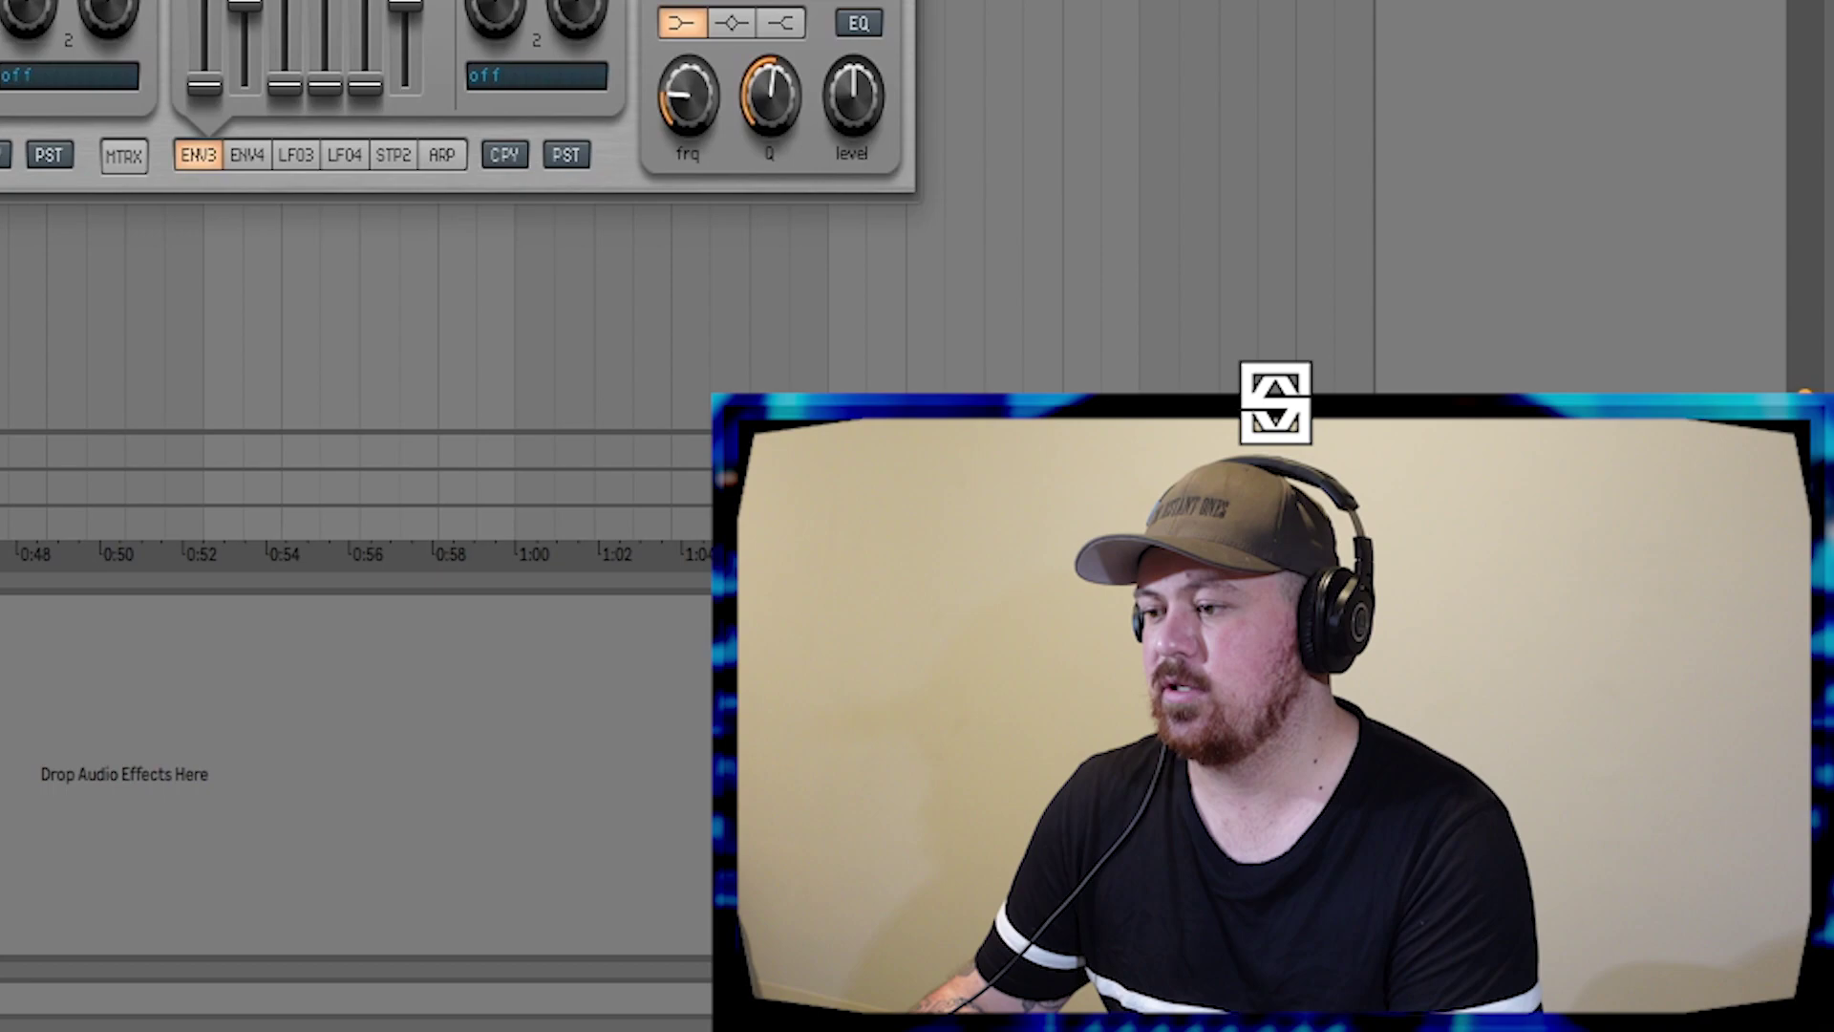
- Draw a MIDI pitch bend envelope in the Spire clip, ramping from 0 at its start to maximum at its end, and audition it
click(612, 237)
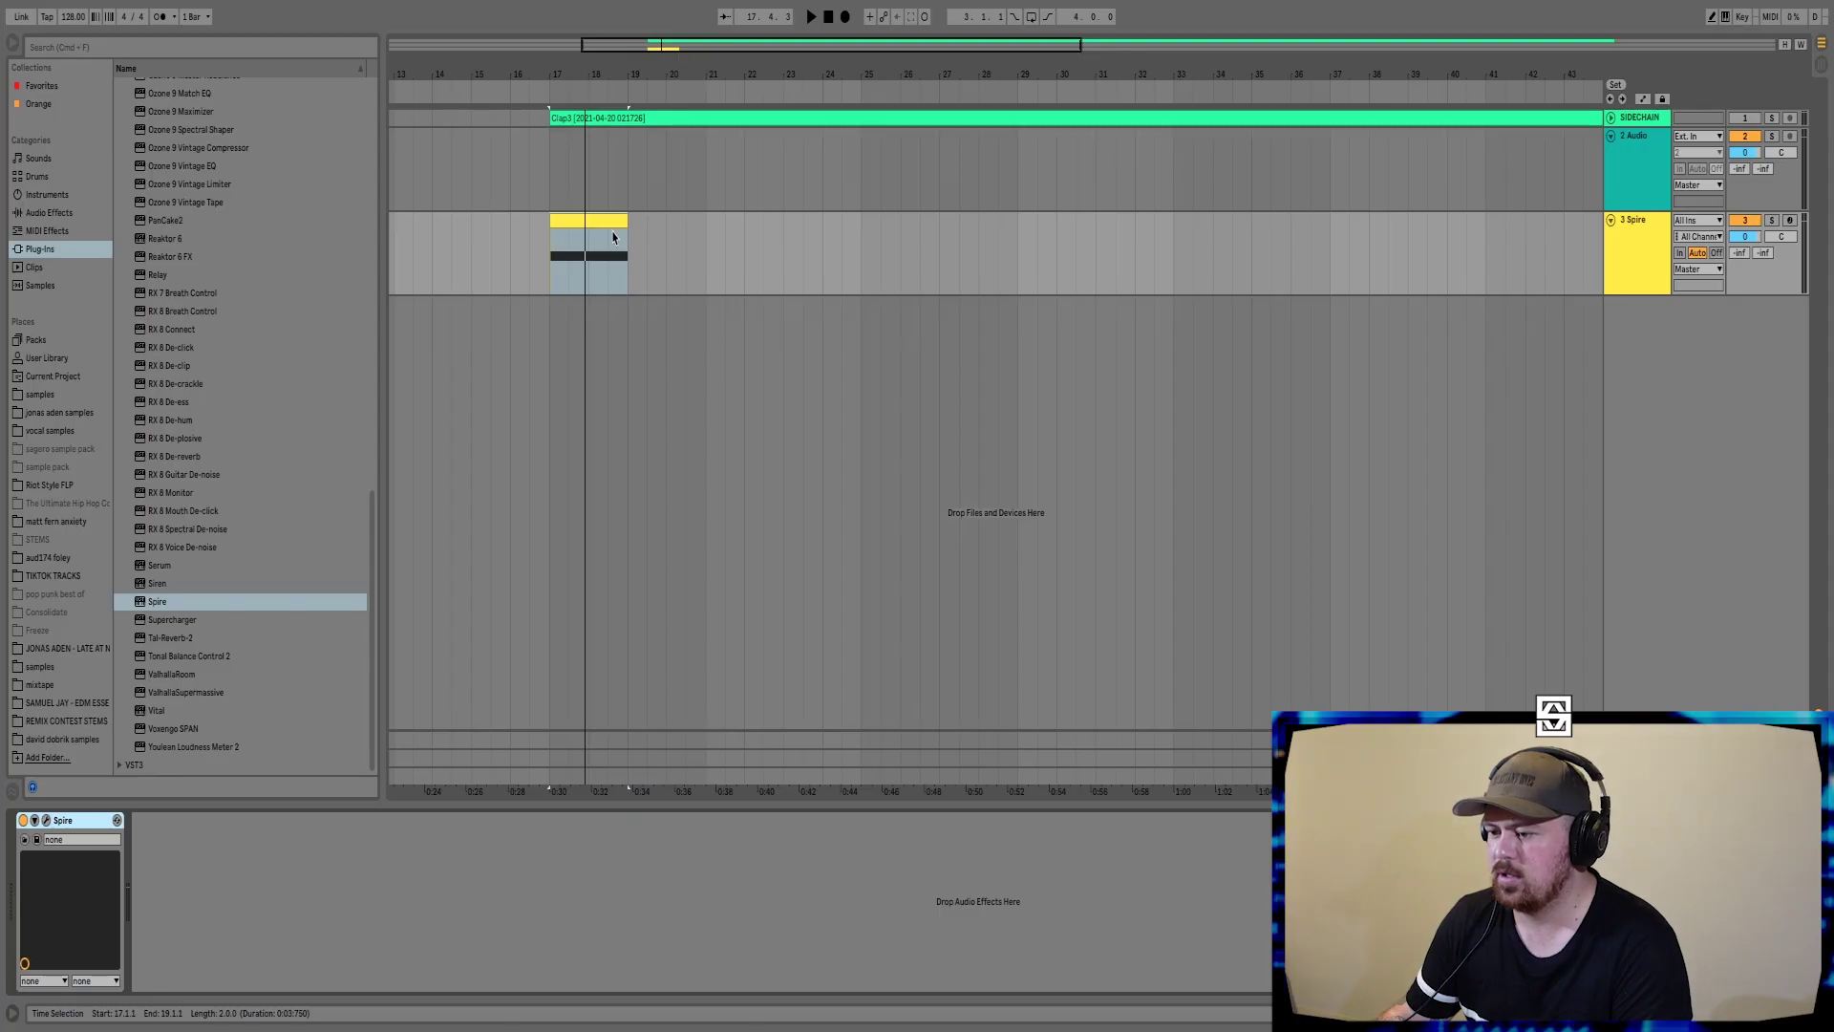
double_click(612, 237)
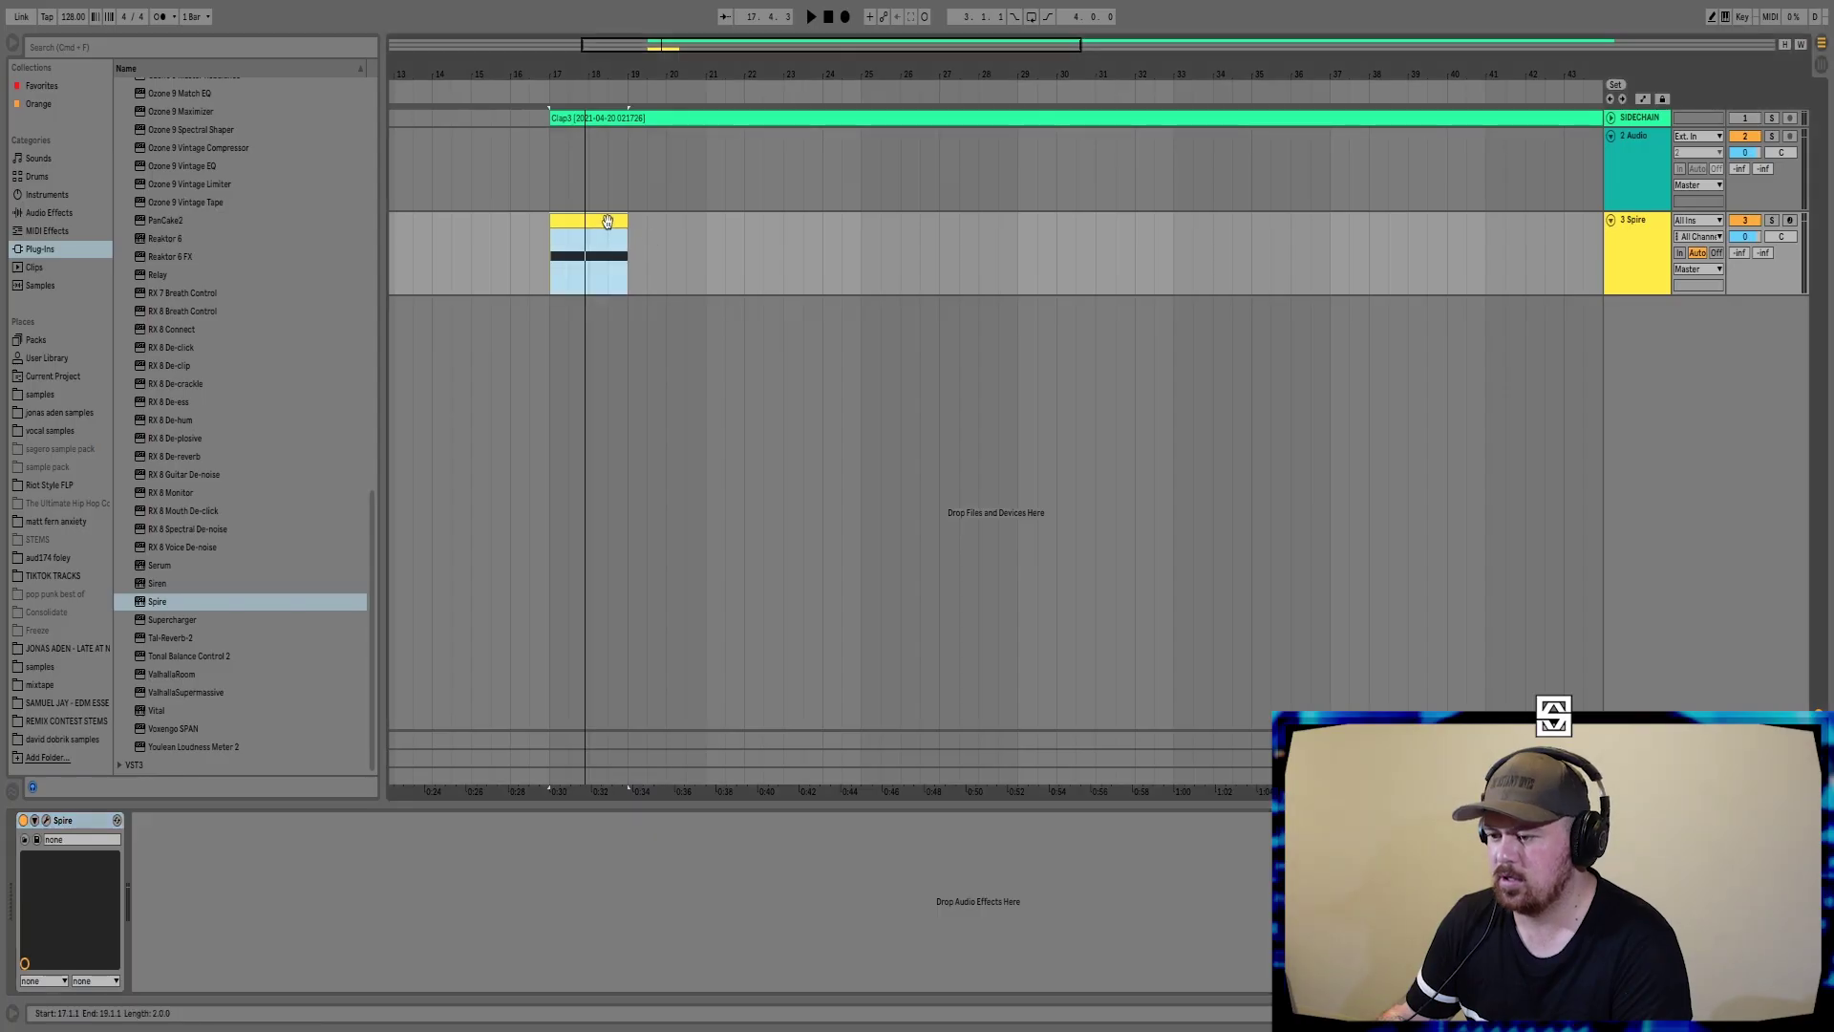
click(196, 511)
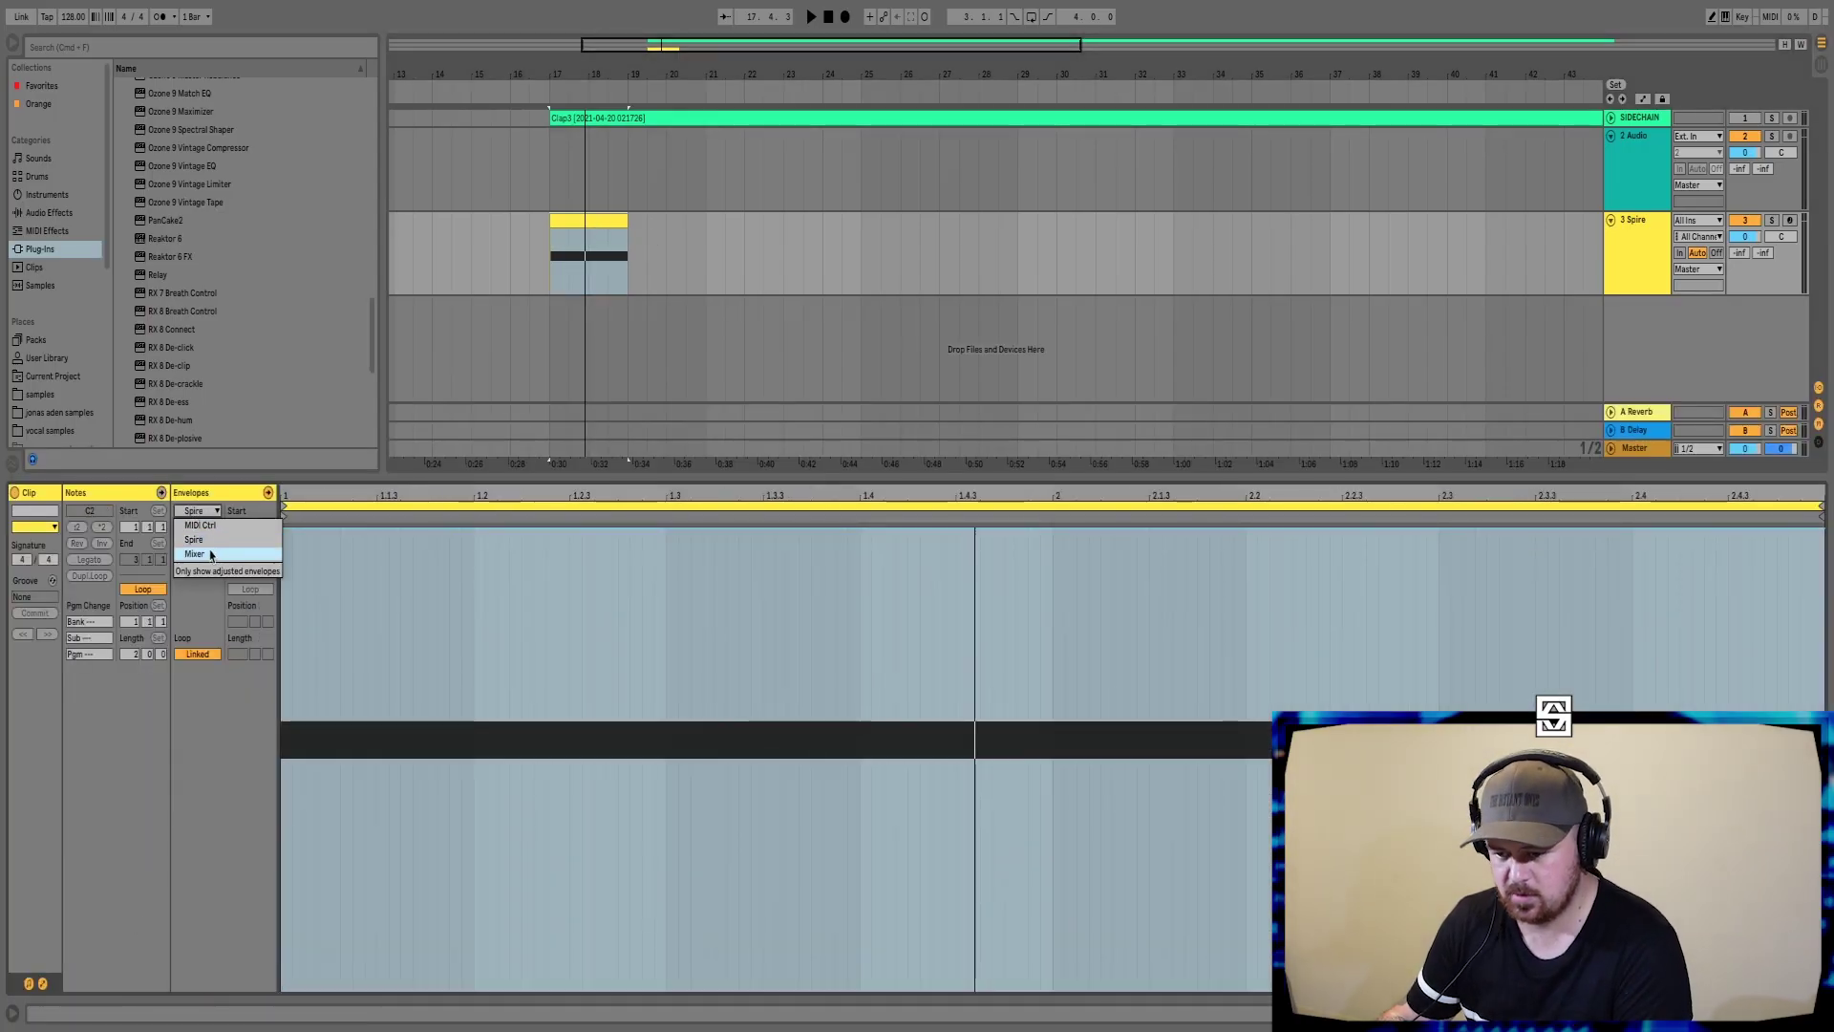
click(203, 526)
click(345, 693)
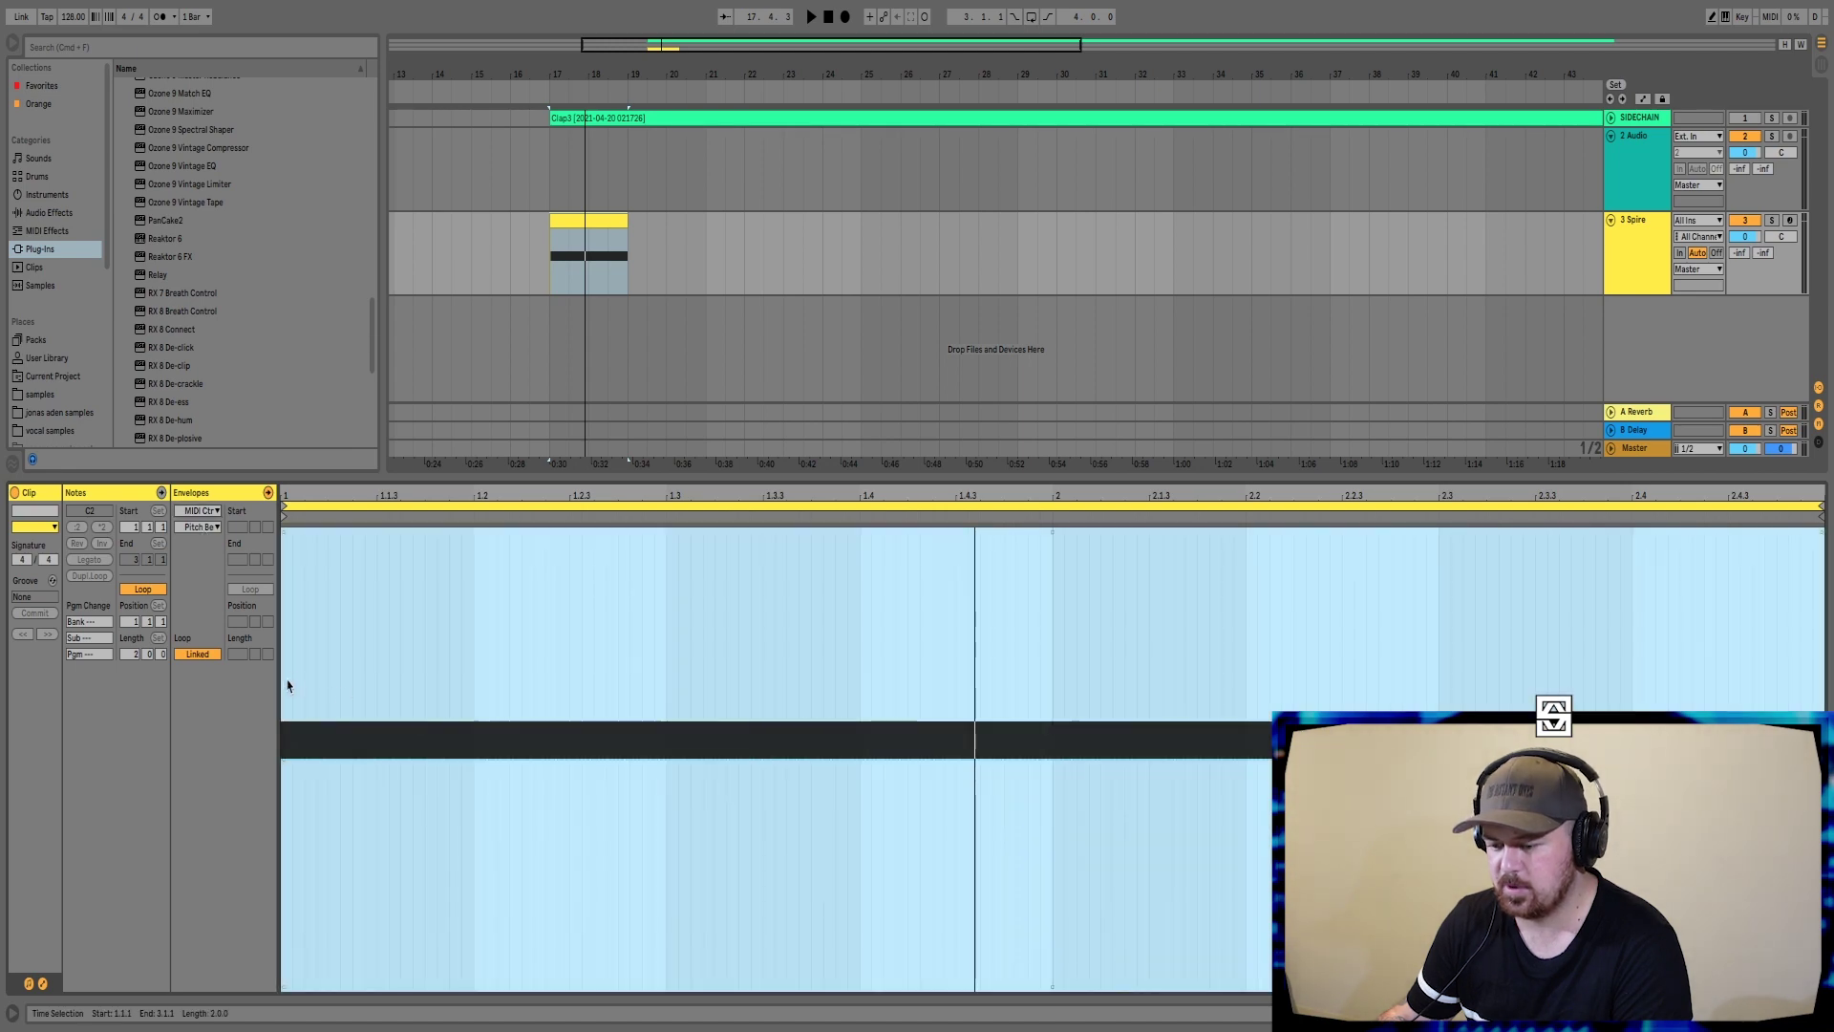
click(287, 677)
scroll(286, 677, up, 10)
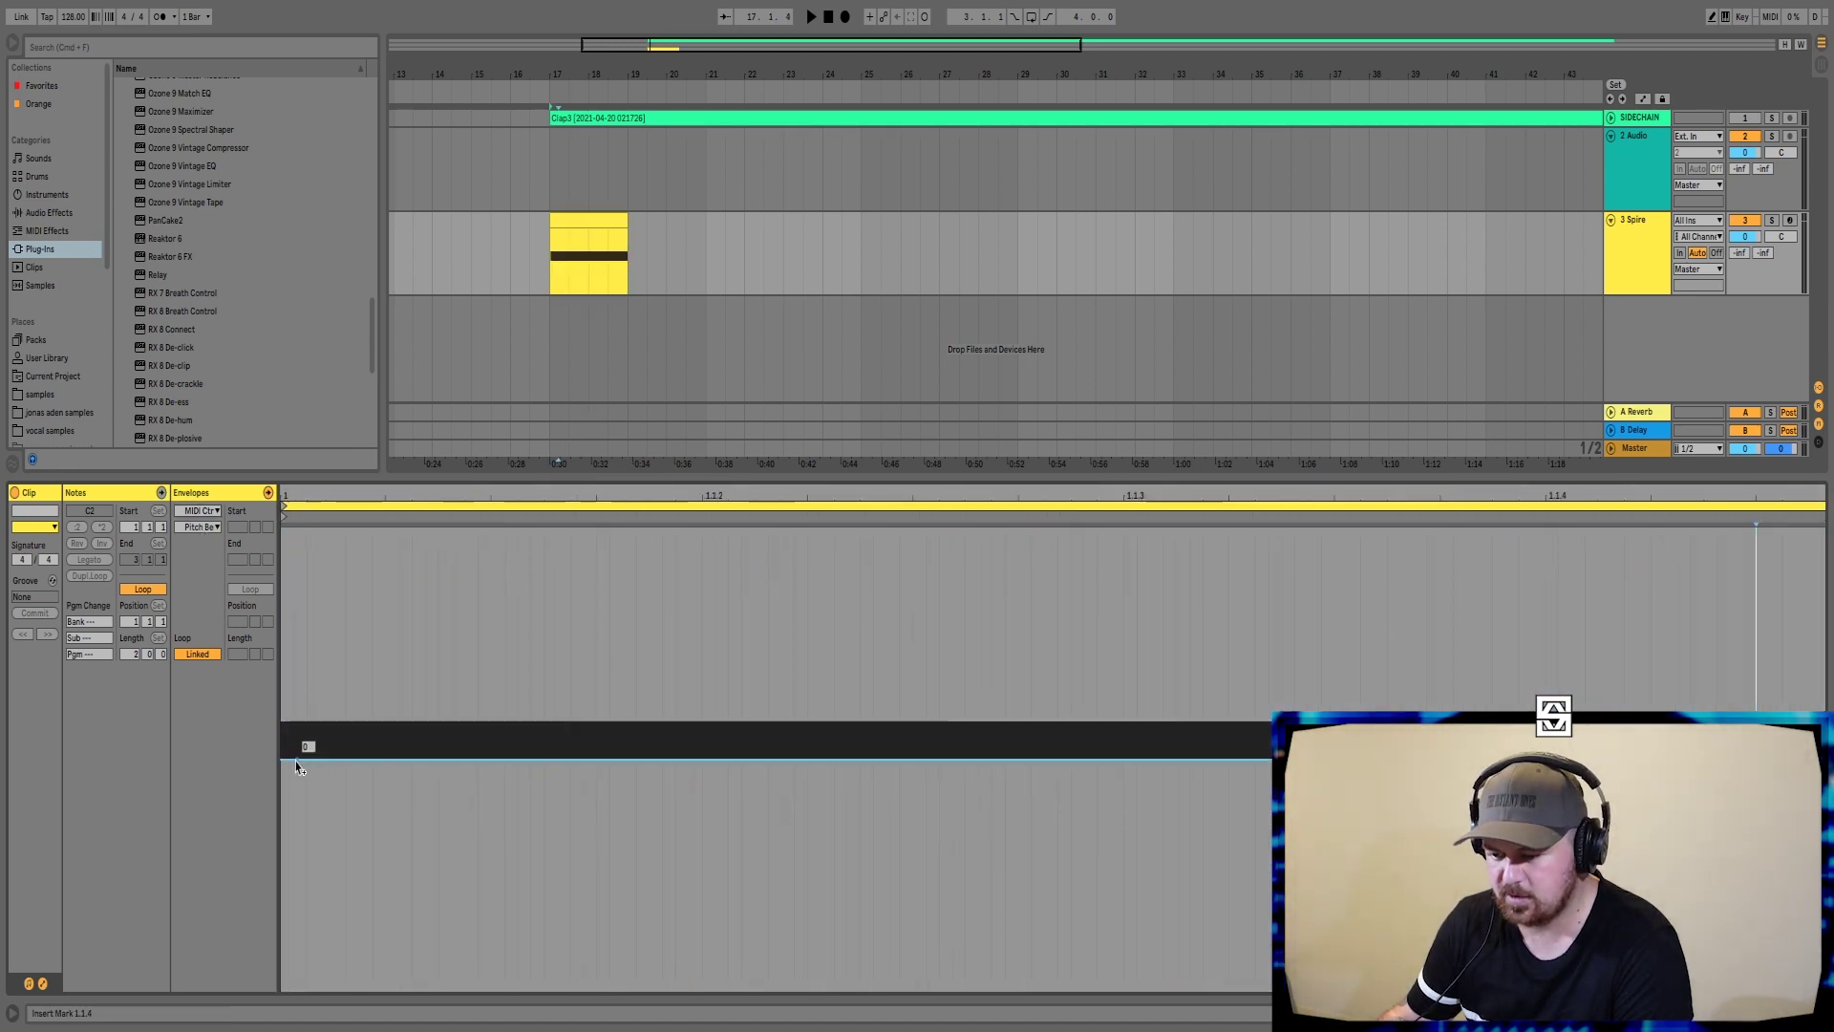
drag(1812, 759, 1812, 532)
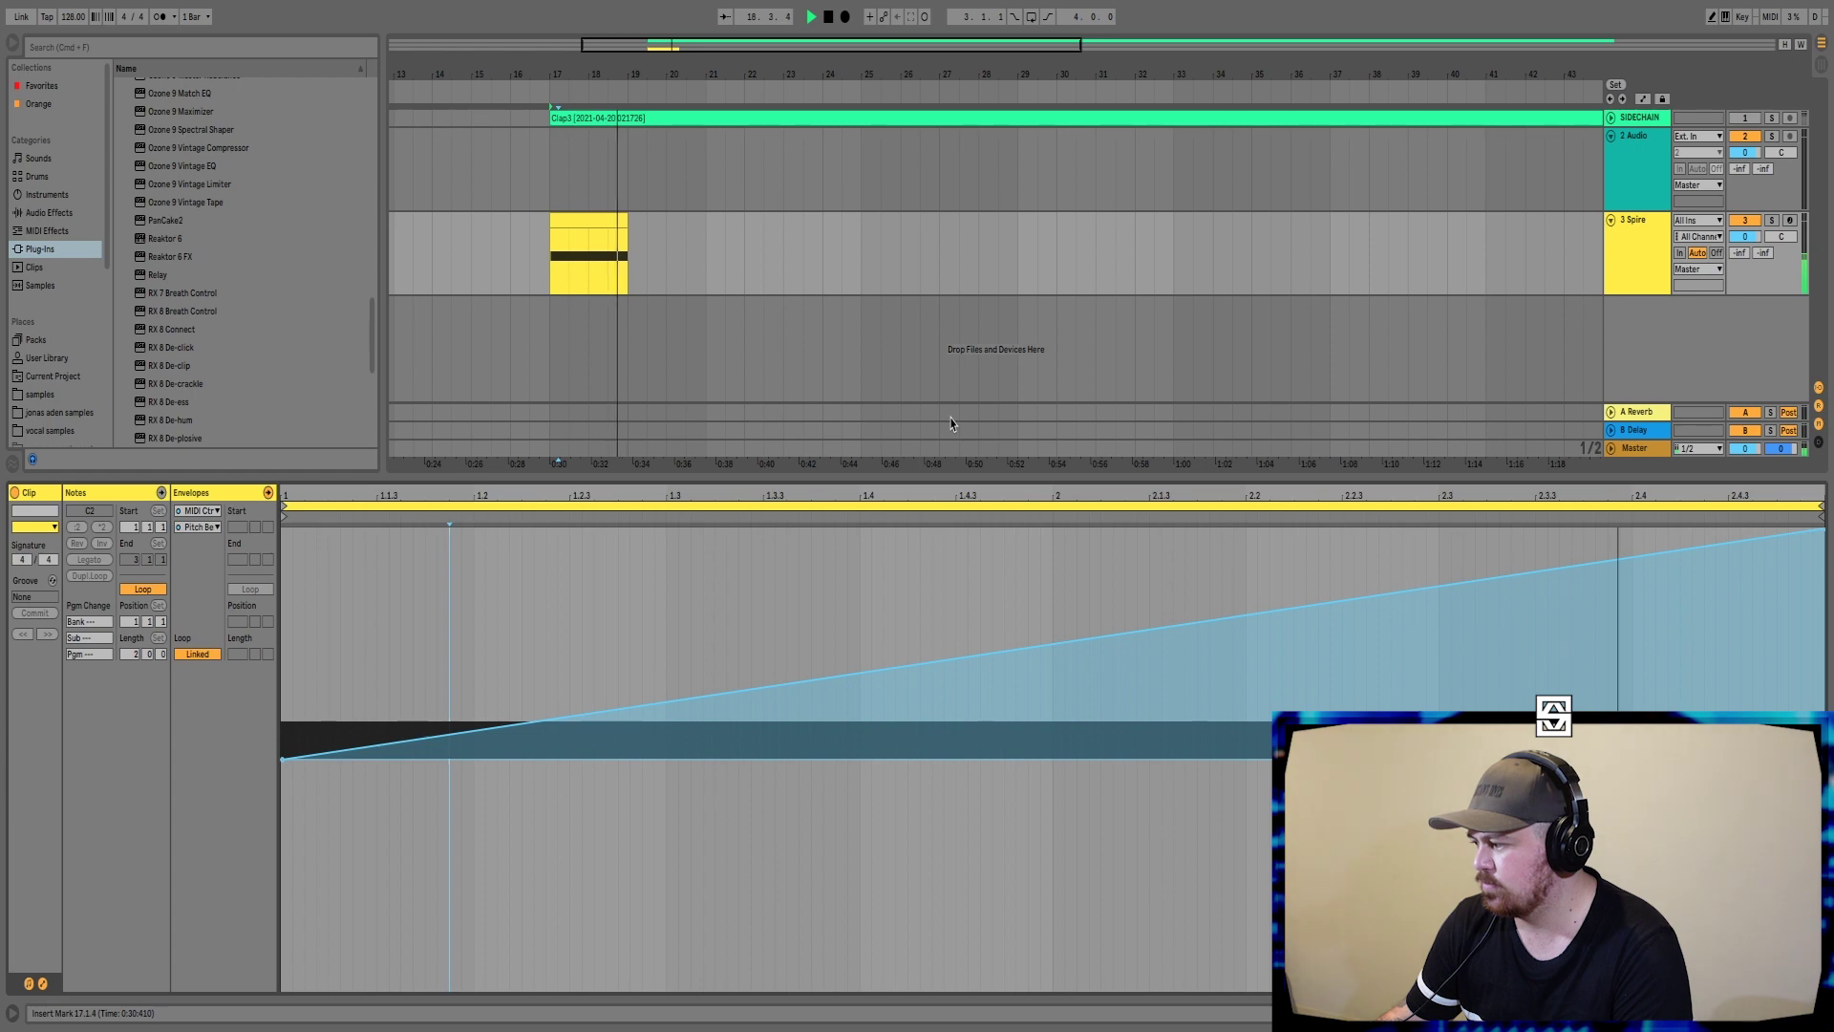
key(space)
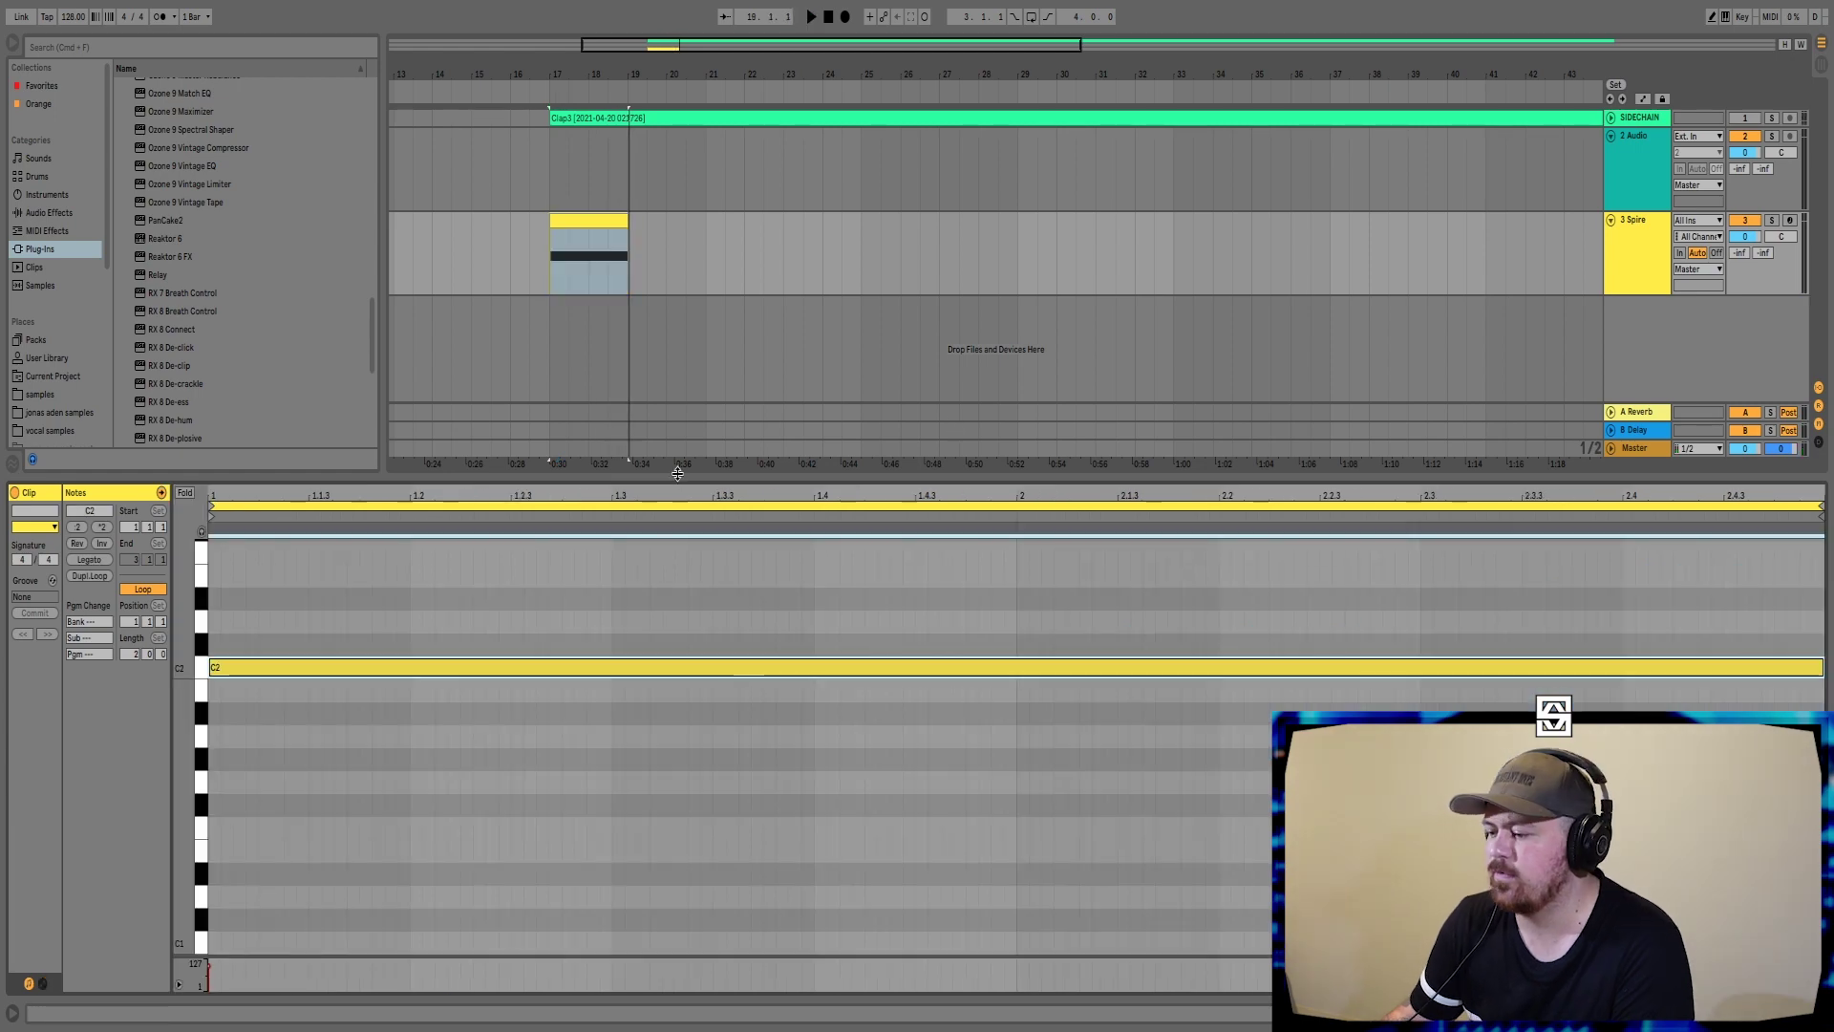
- Freeze the Spire track and flatten it to audio
key(super+alt+l)
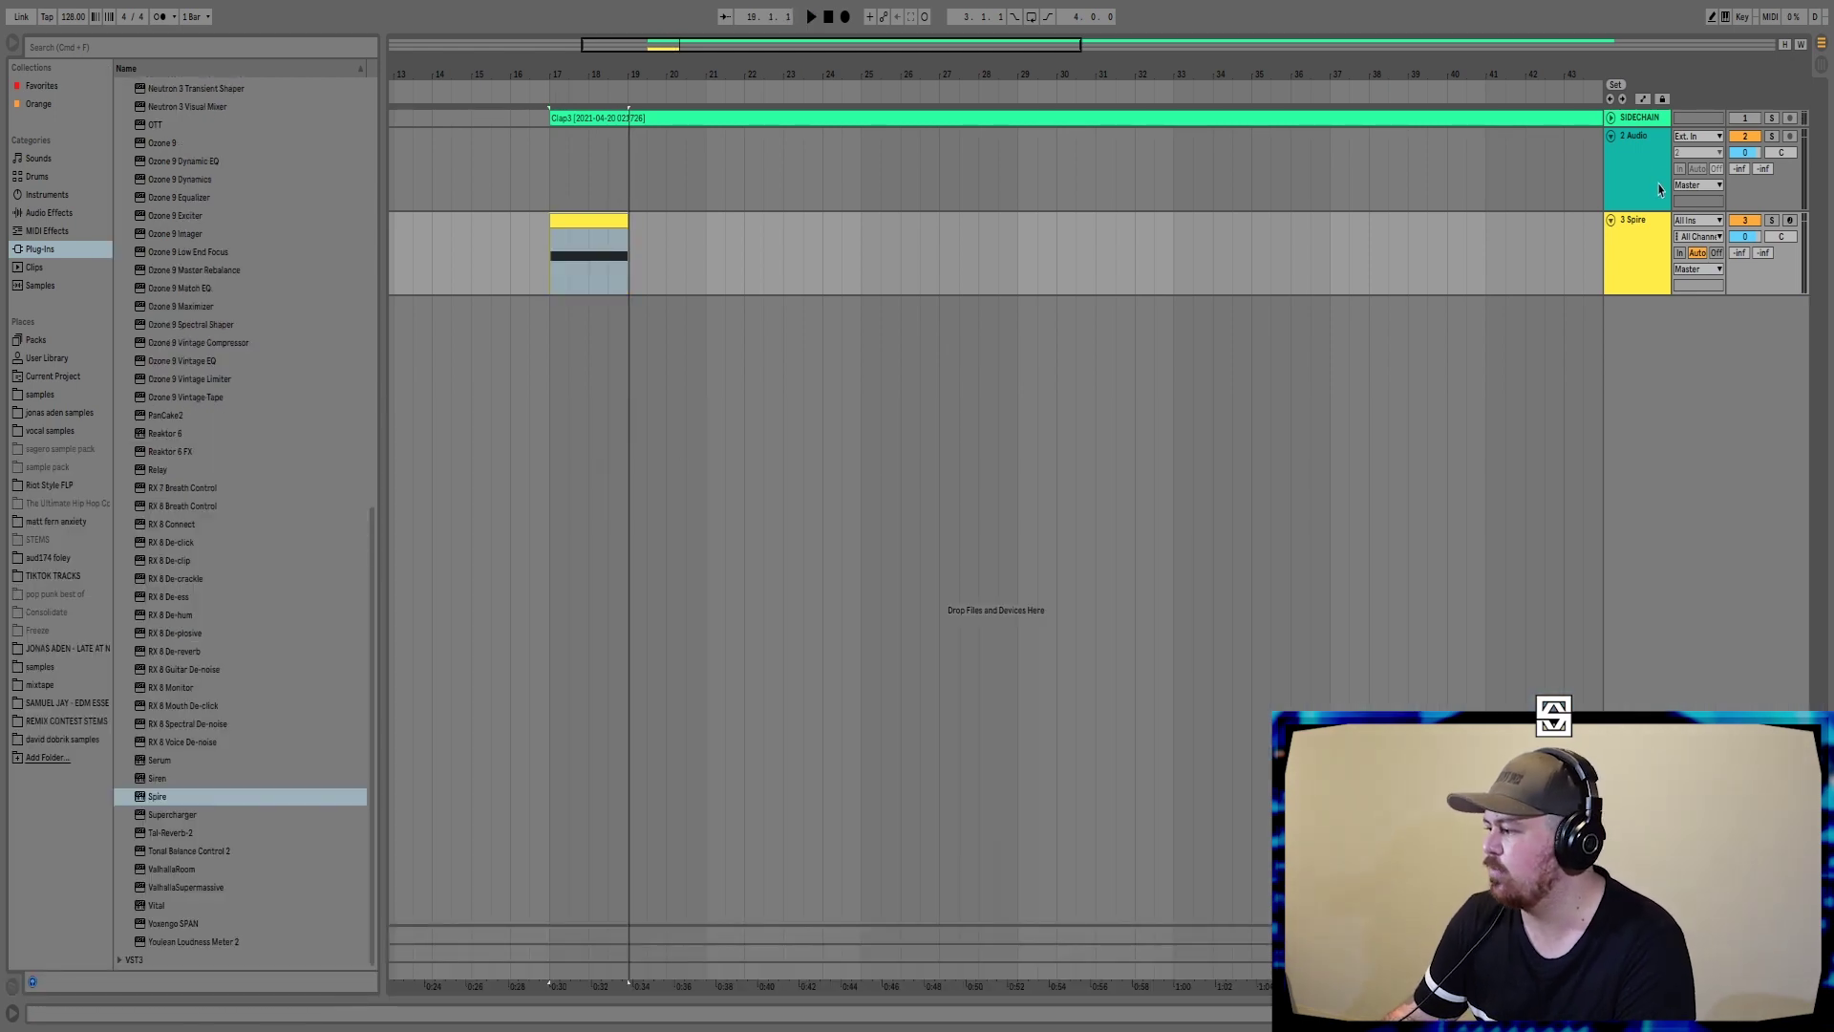
right_click(1631, 251)
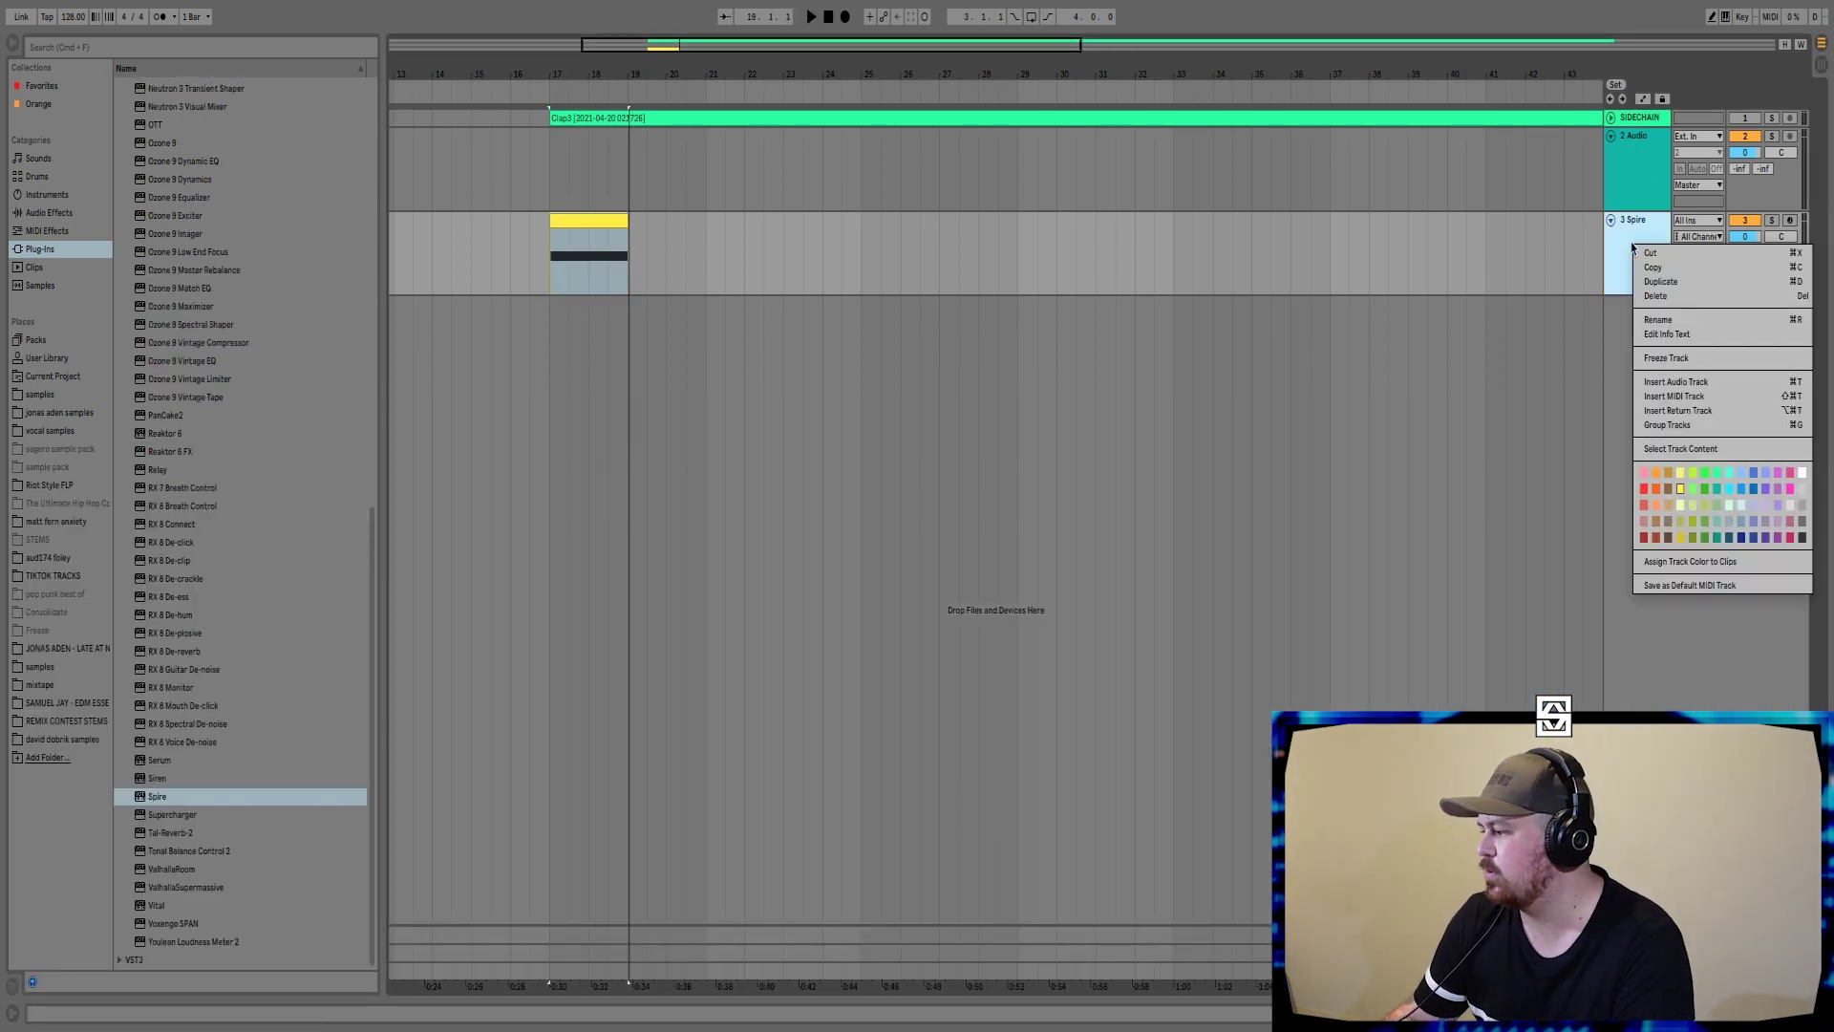
click(1666, 358)
right_click(1636, 249)
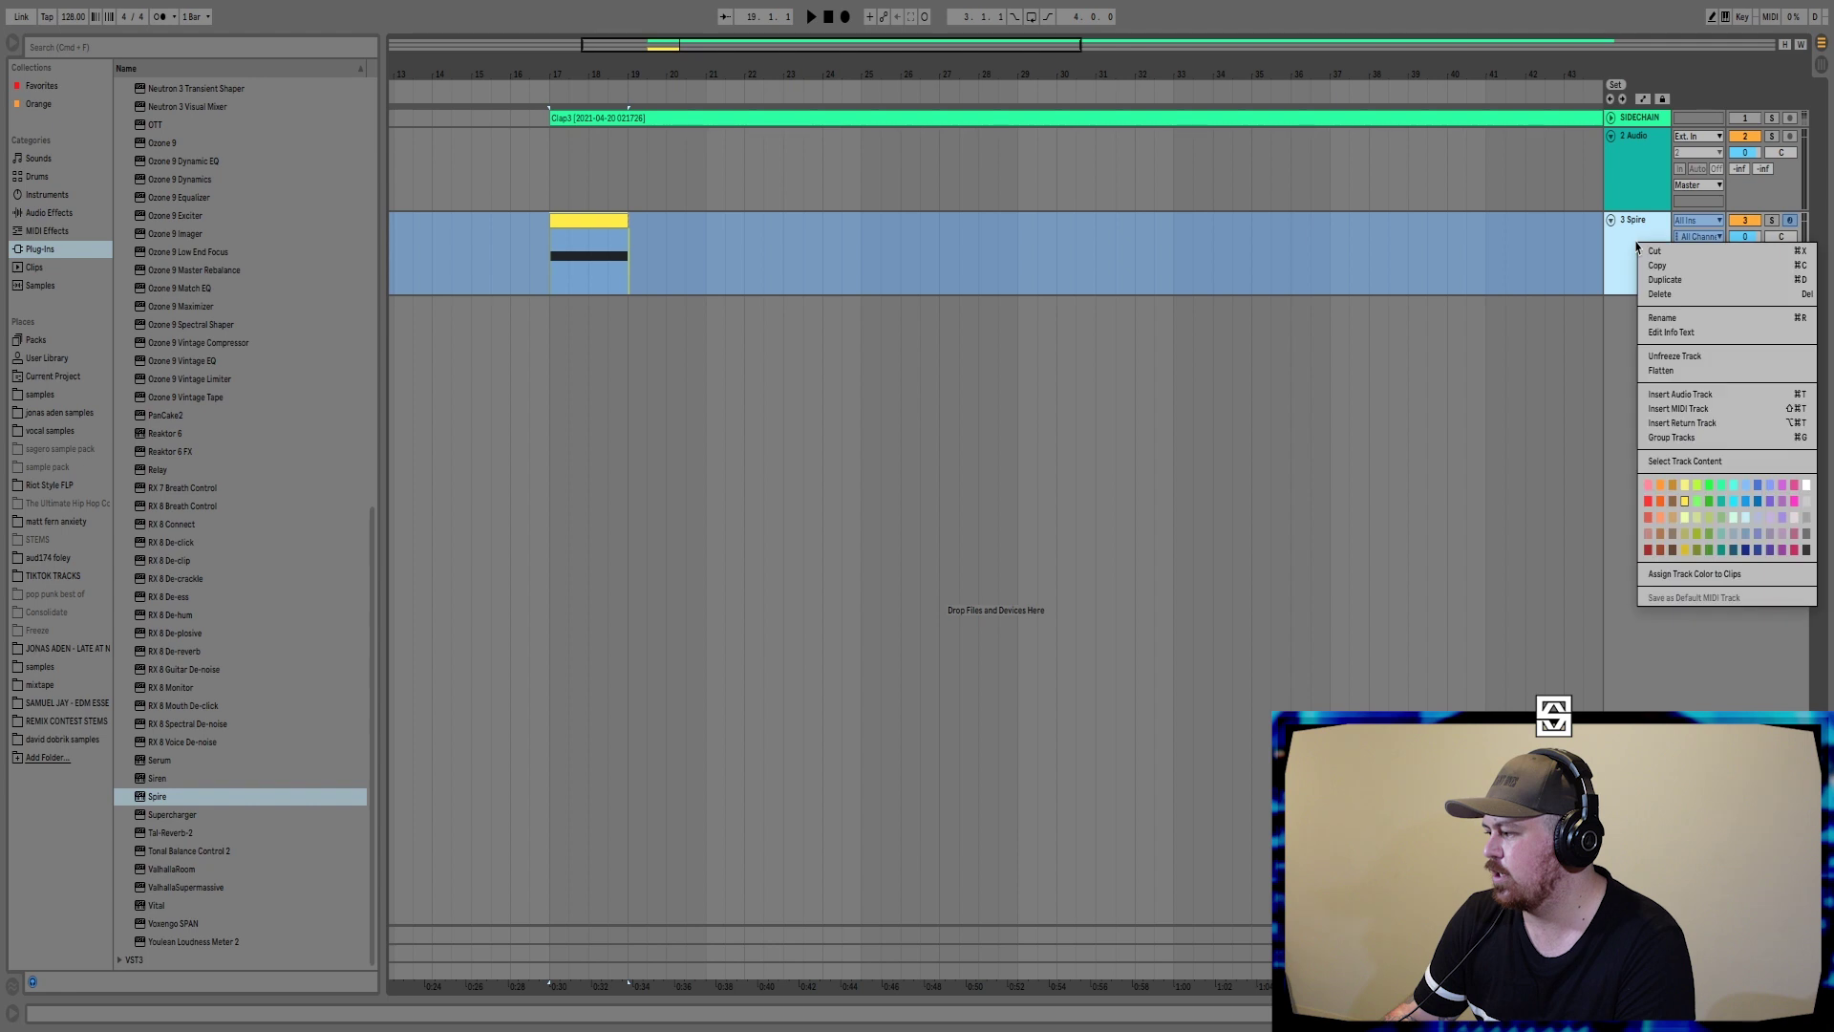
click(1660, 371)
- Adjust the flattened Spire clip's gain, audition it, and consolidate it into a new audio clip
key(super+alt+l)
drag(124, 589, 124, 591)
key(space)
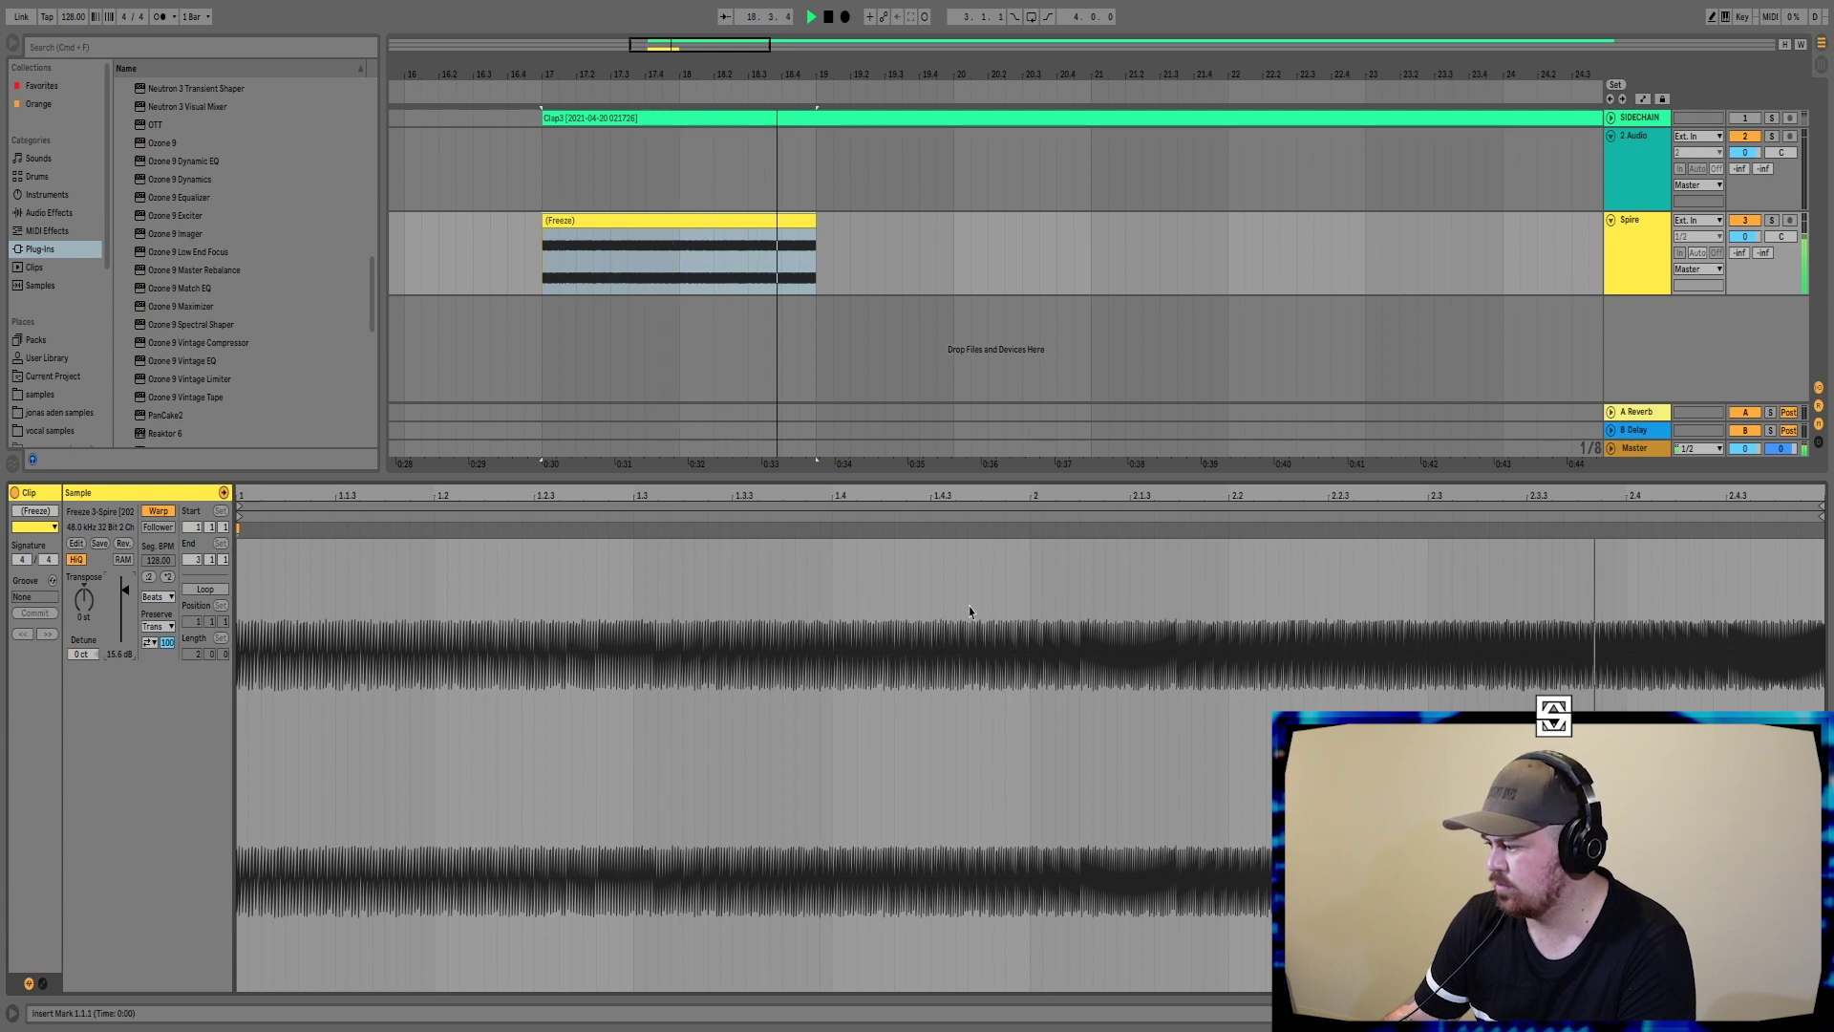
key(space)
click(686, 225)
key(super+j)
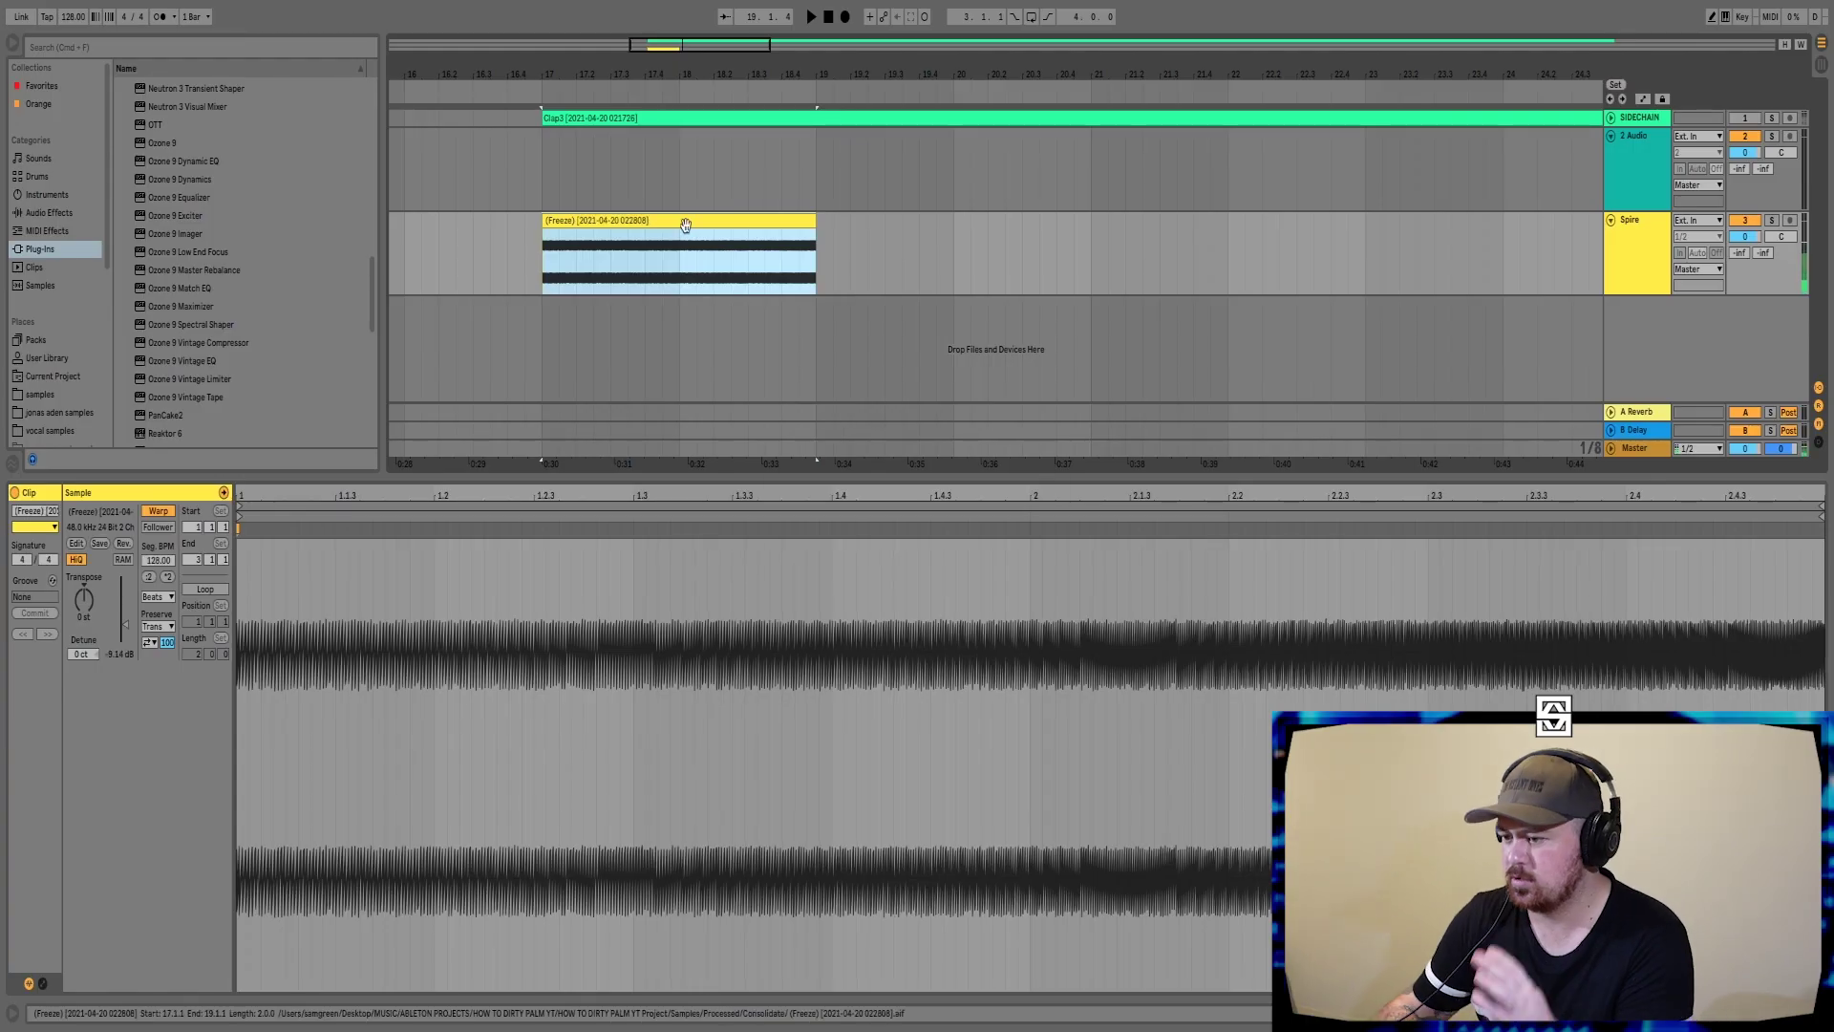
- Insert a MIDI track below Spire and load the consolidated audio clip onto it as a Simpler instrument
click(1636, 248)
key(super+shift+t)
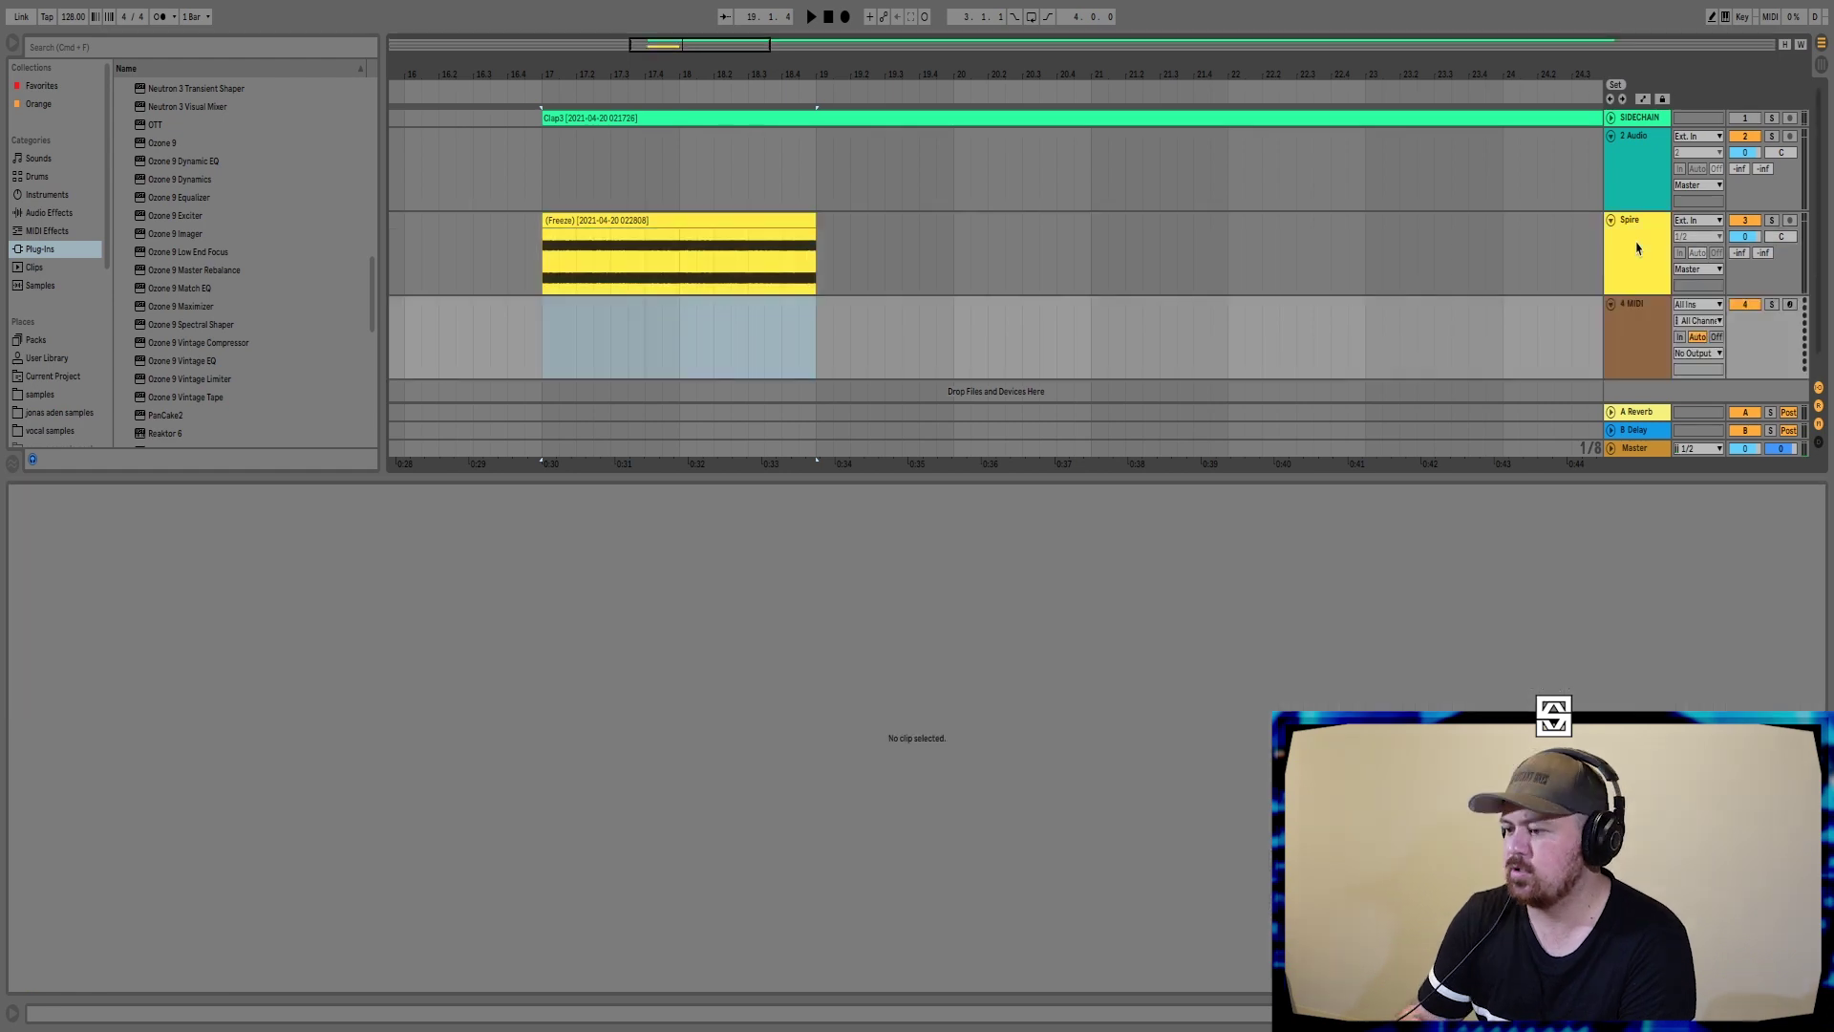
click(665, 222)
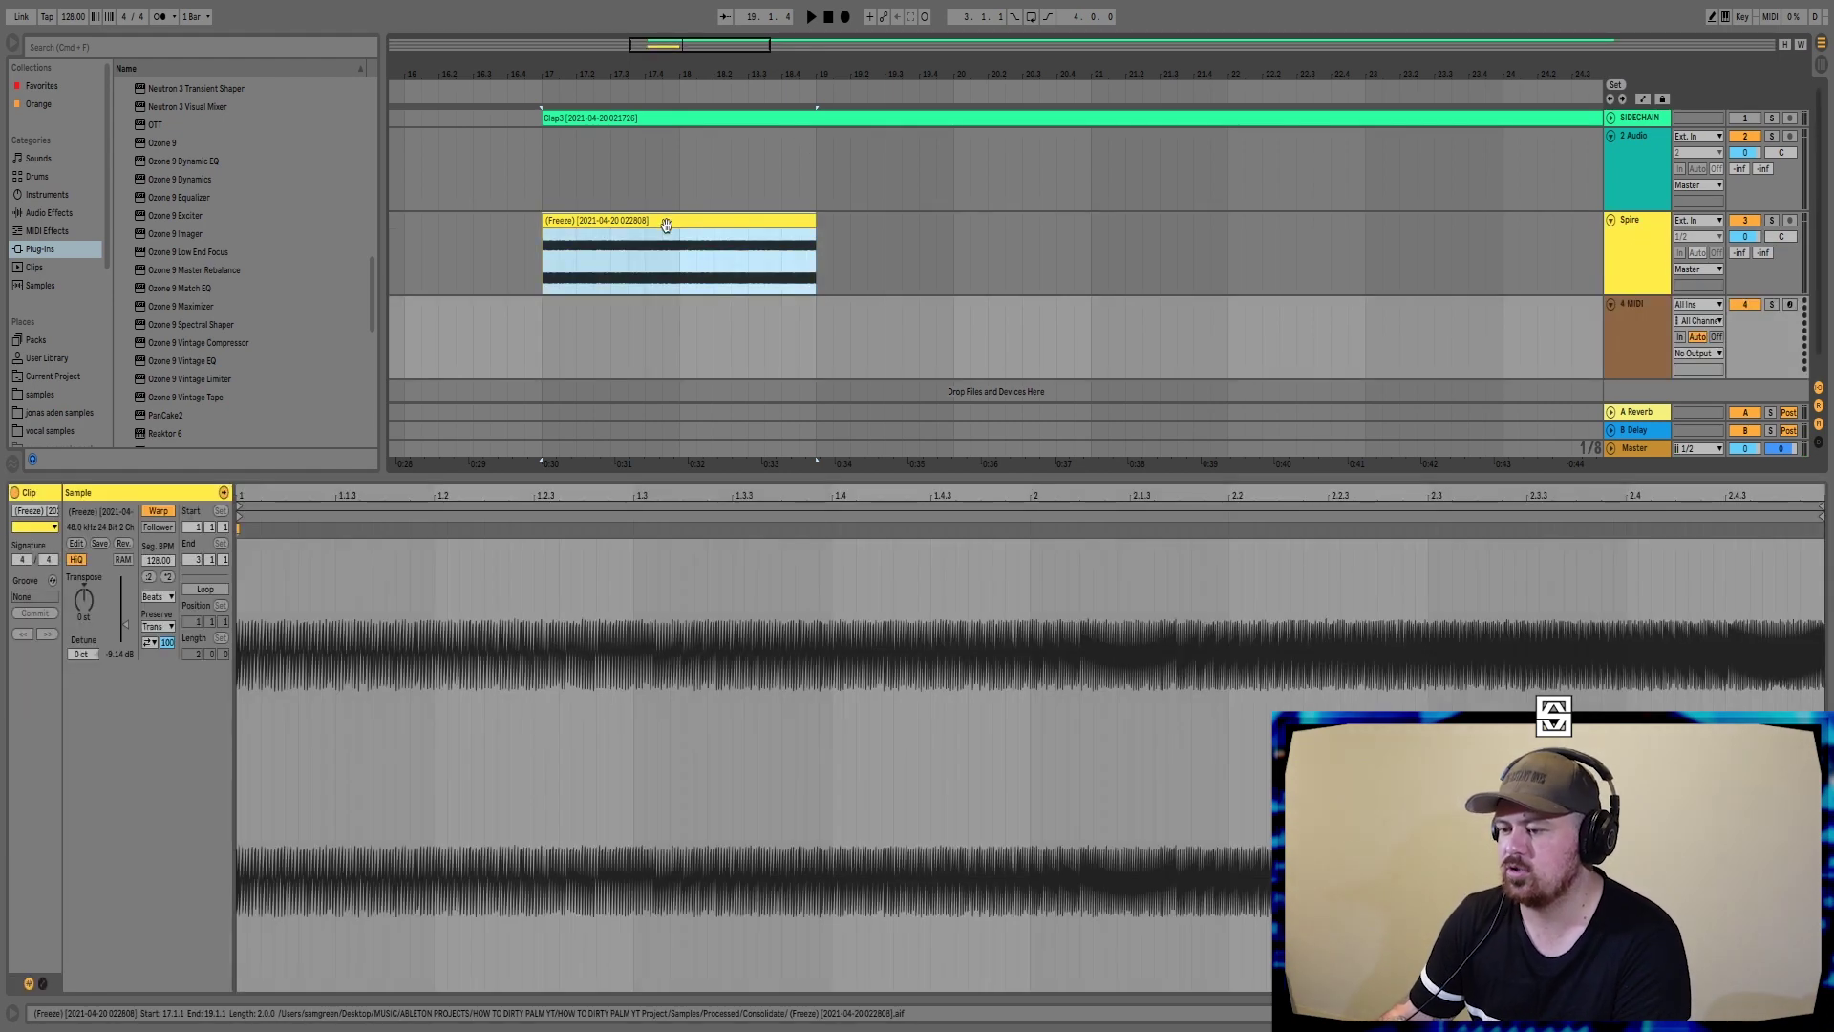
double_click(1640, 322)
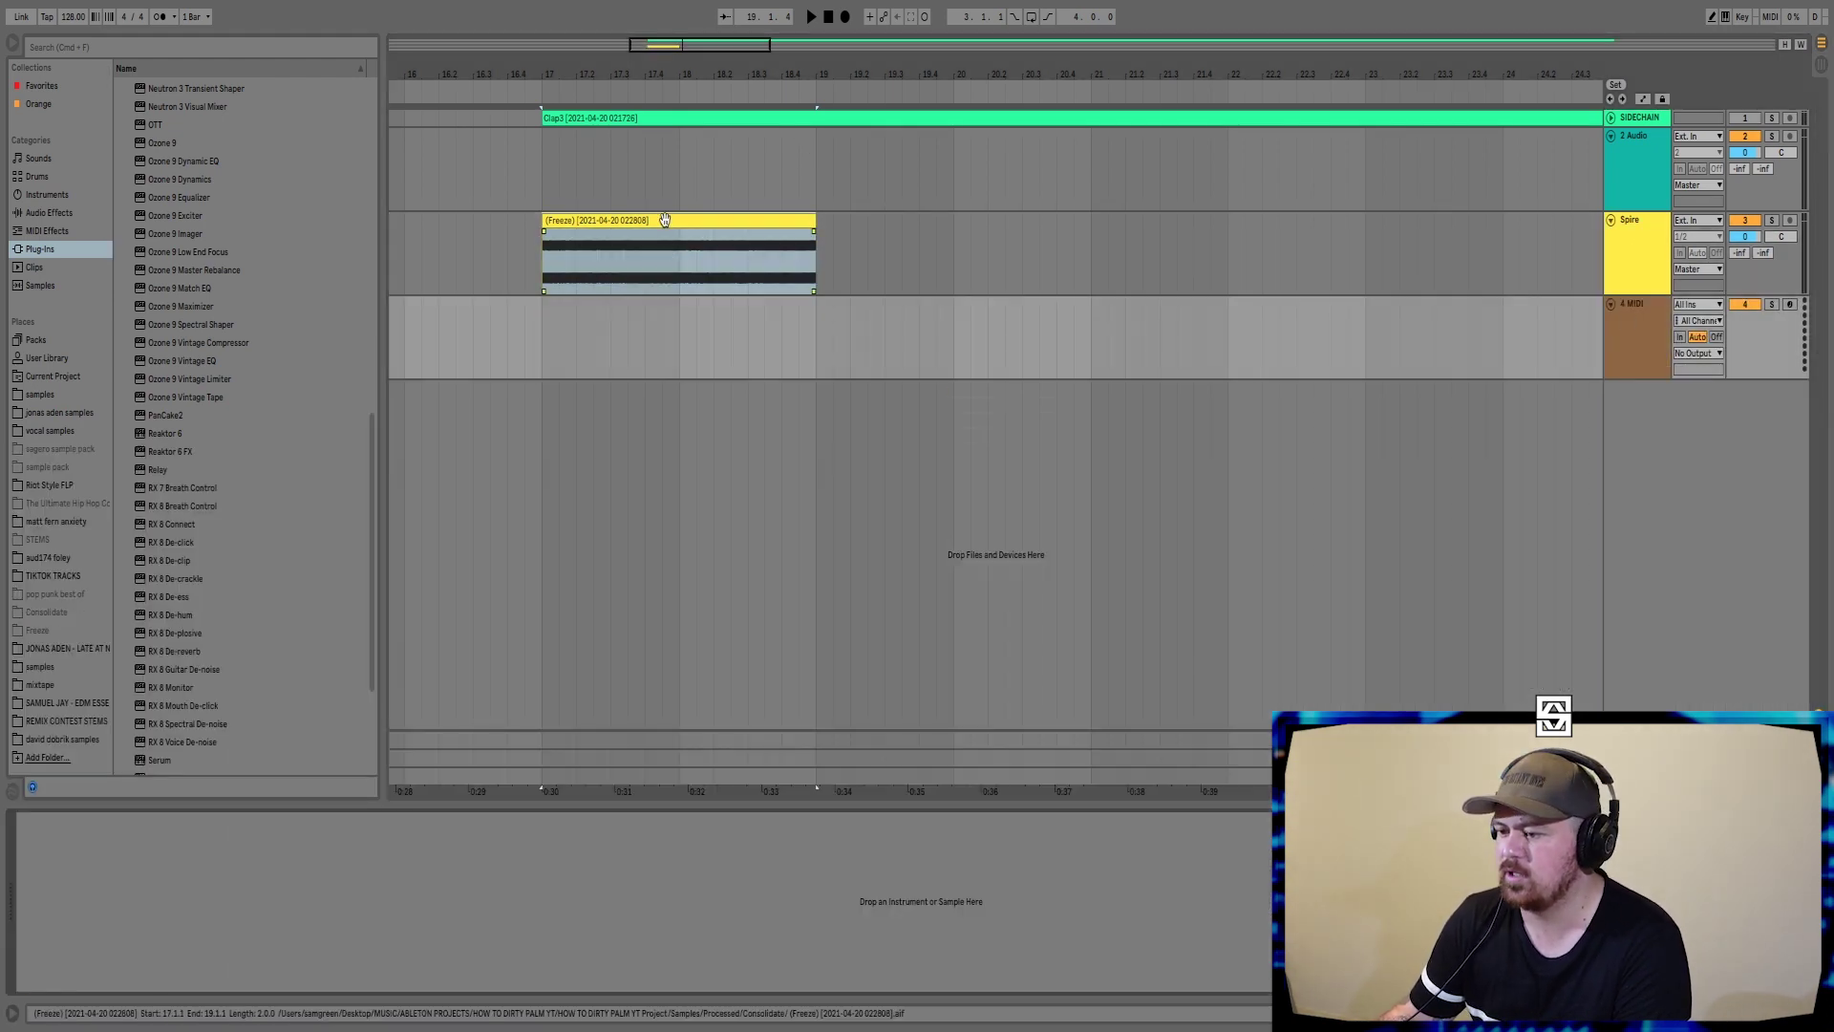
drag(664, 220, 169, 959)
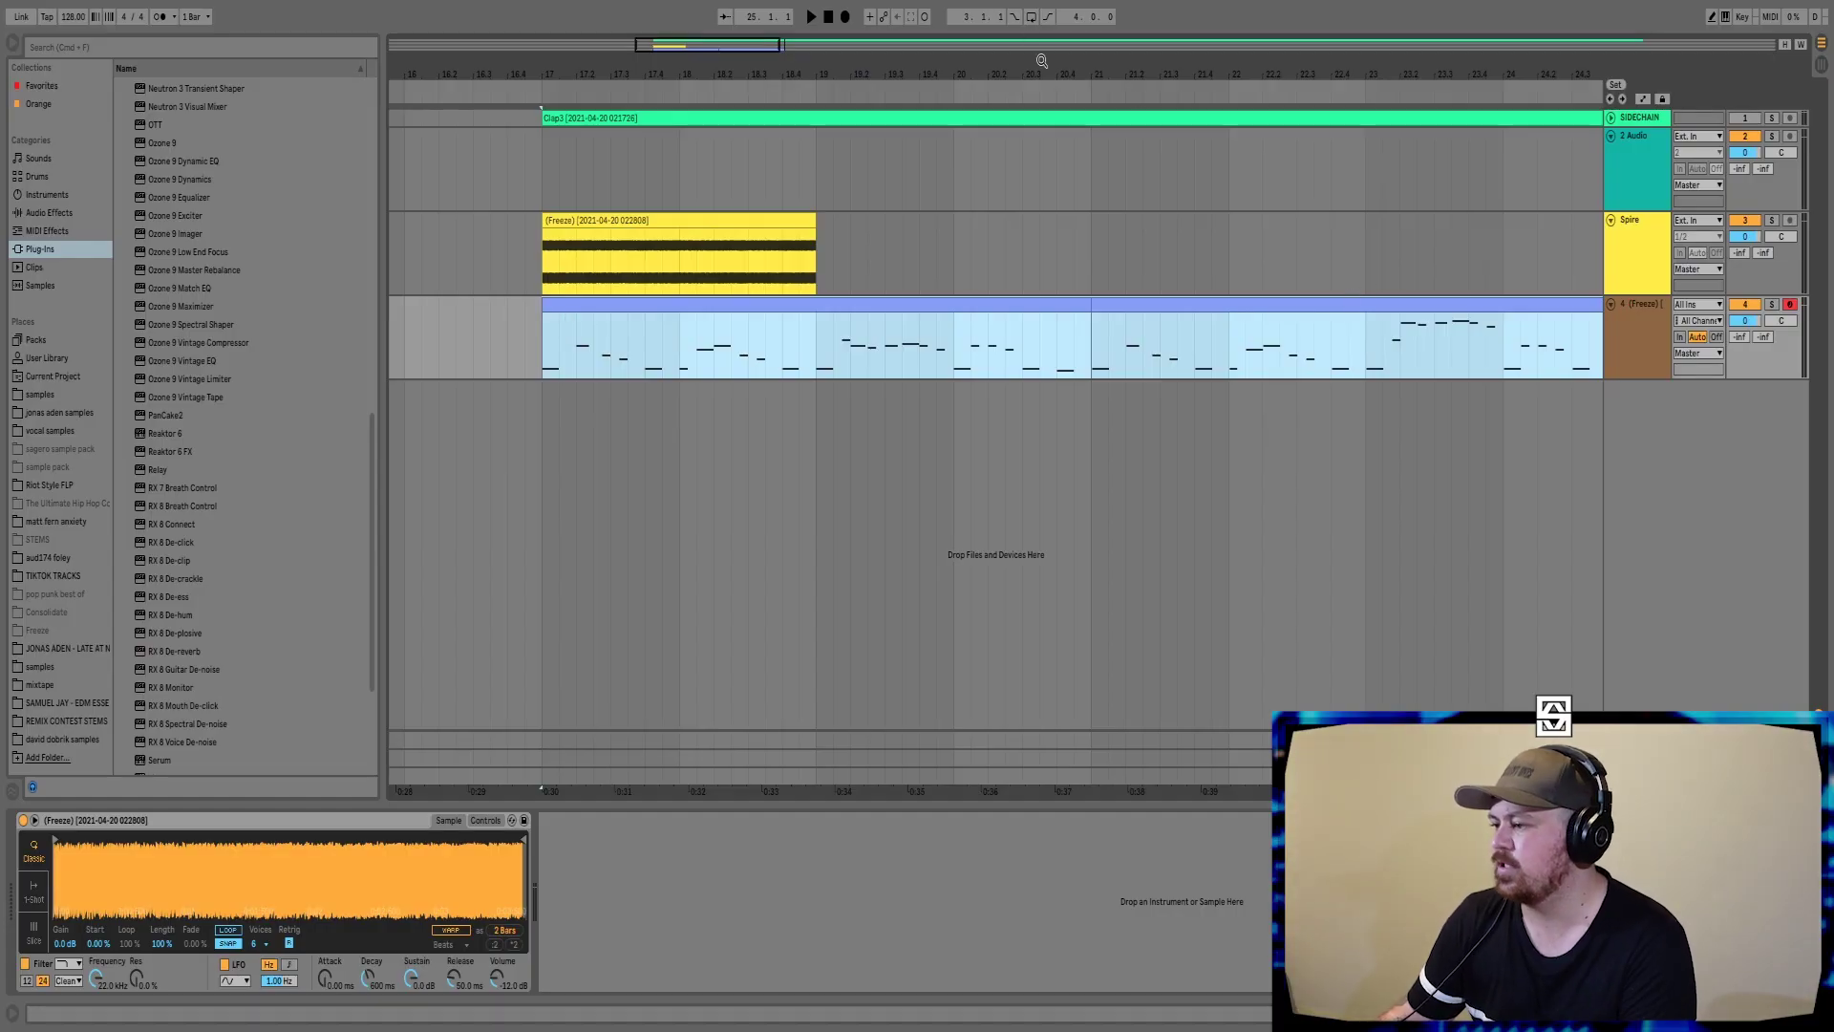
- Place the four-bar loop region at bar 17 over the first melody clip and enable looping
drag(1041, 60, 871, 65)
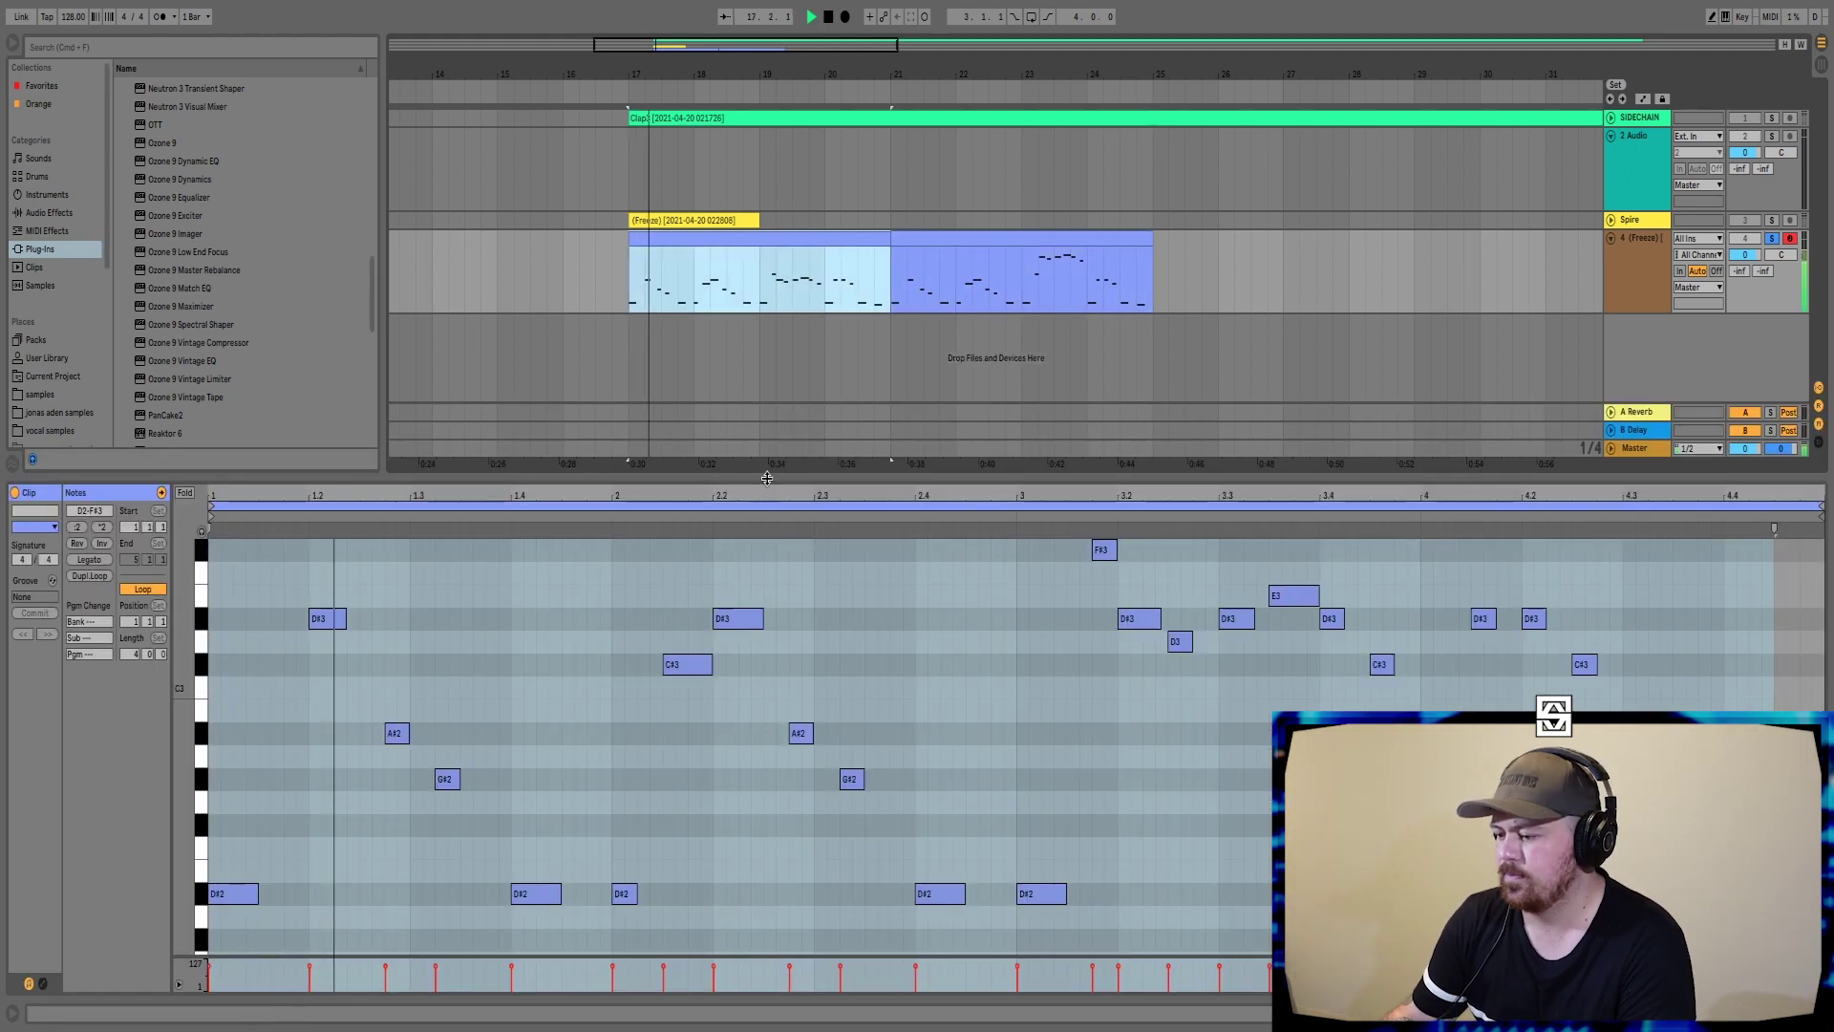
key(super+alt+l)
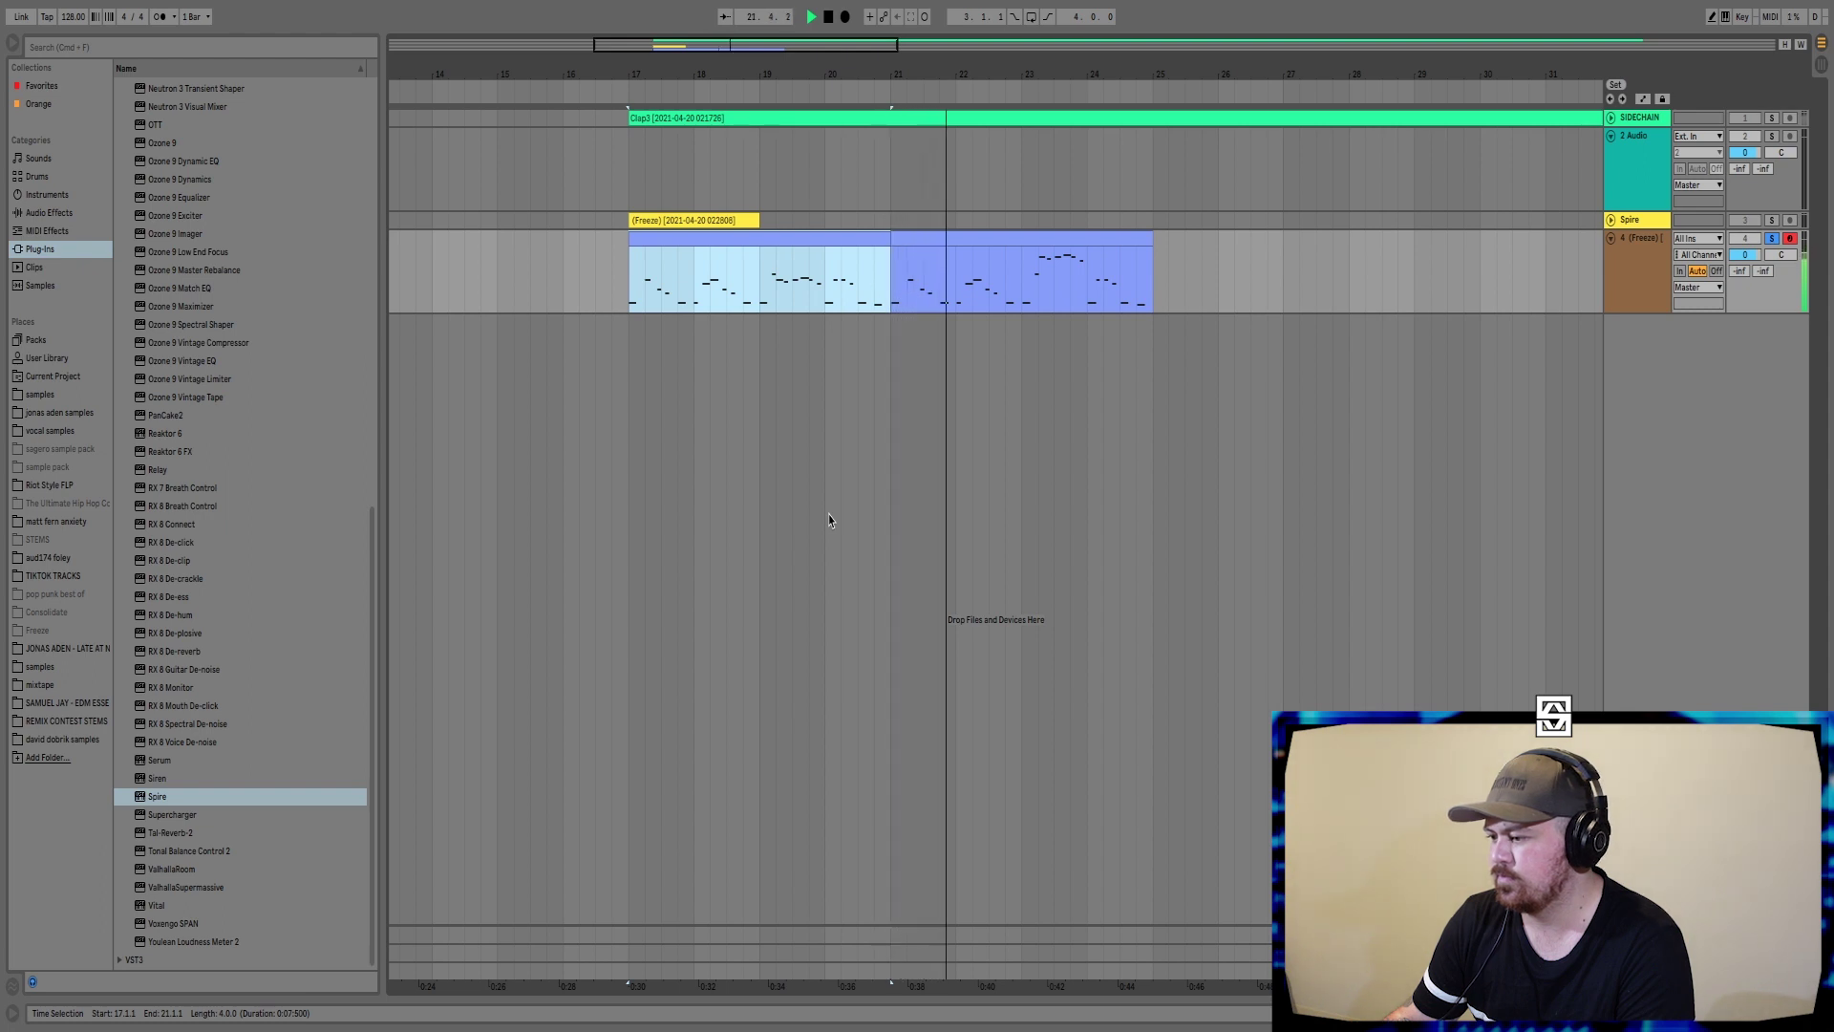
drag(984, 76, 714, 50)
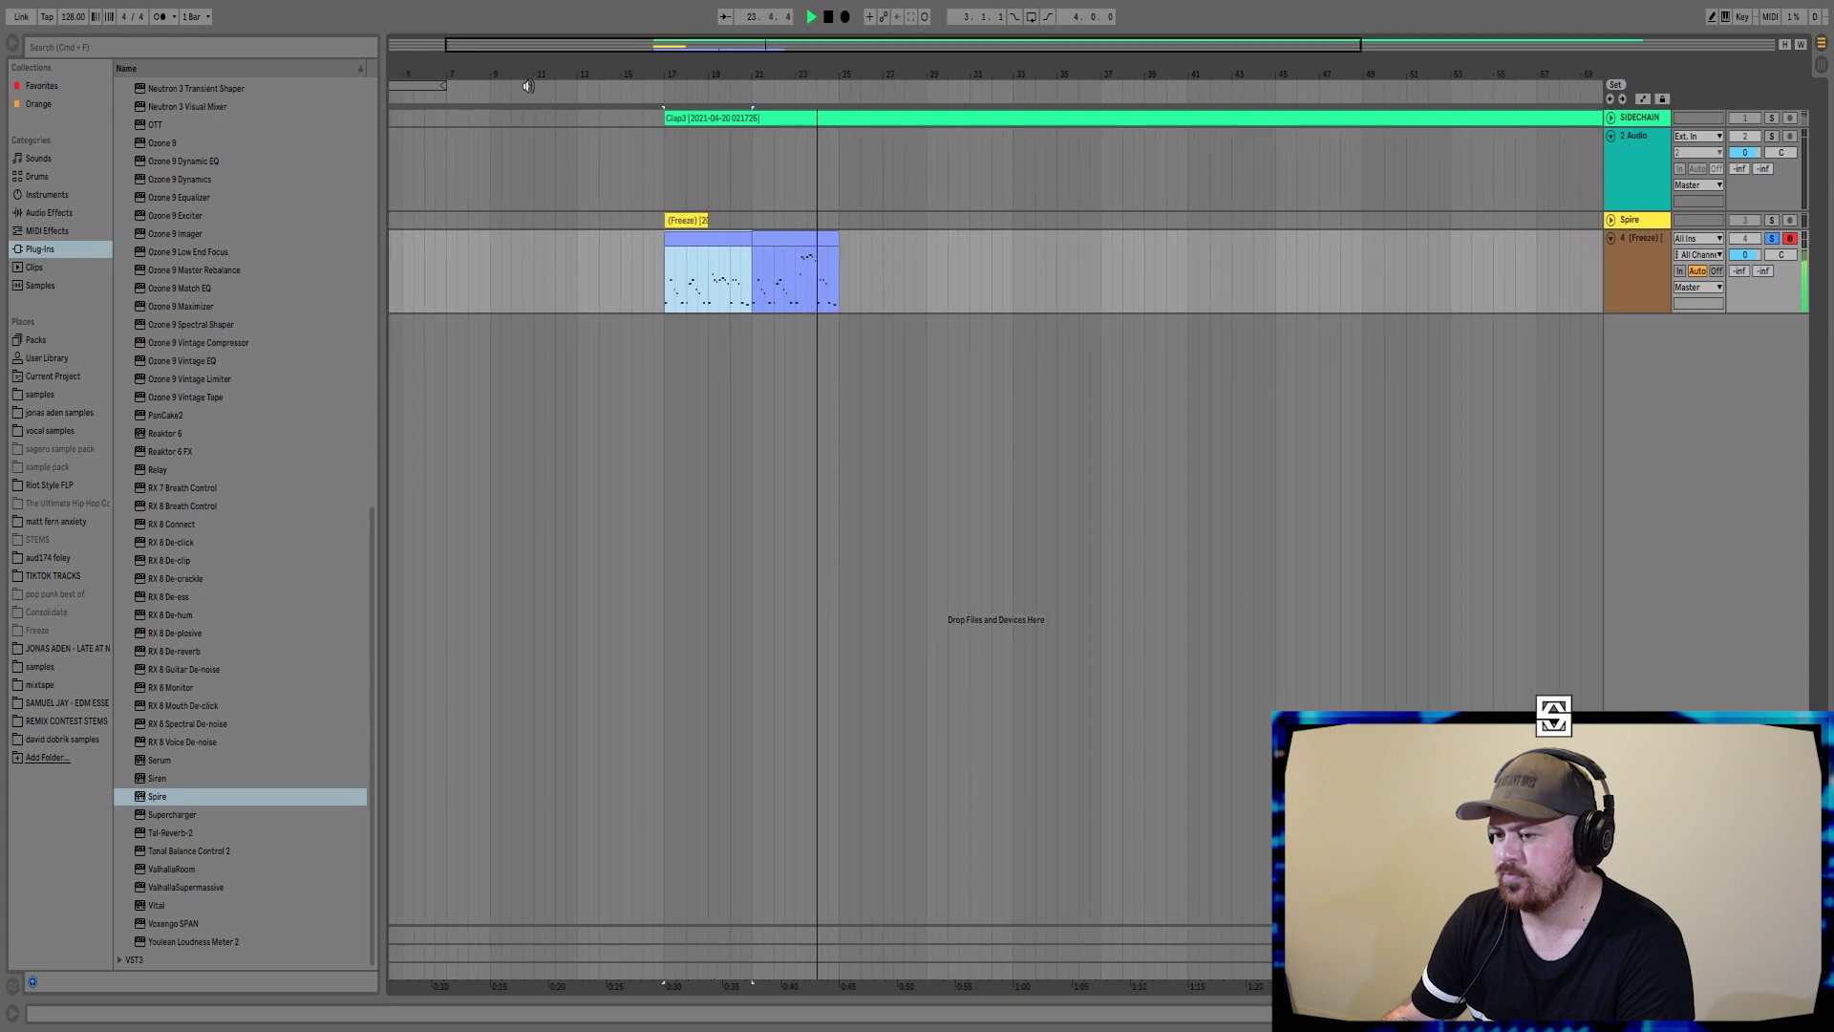
drag(412, 89, 727, 101)
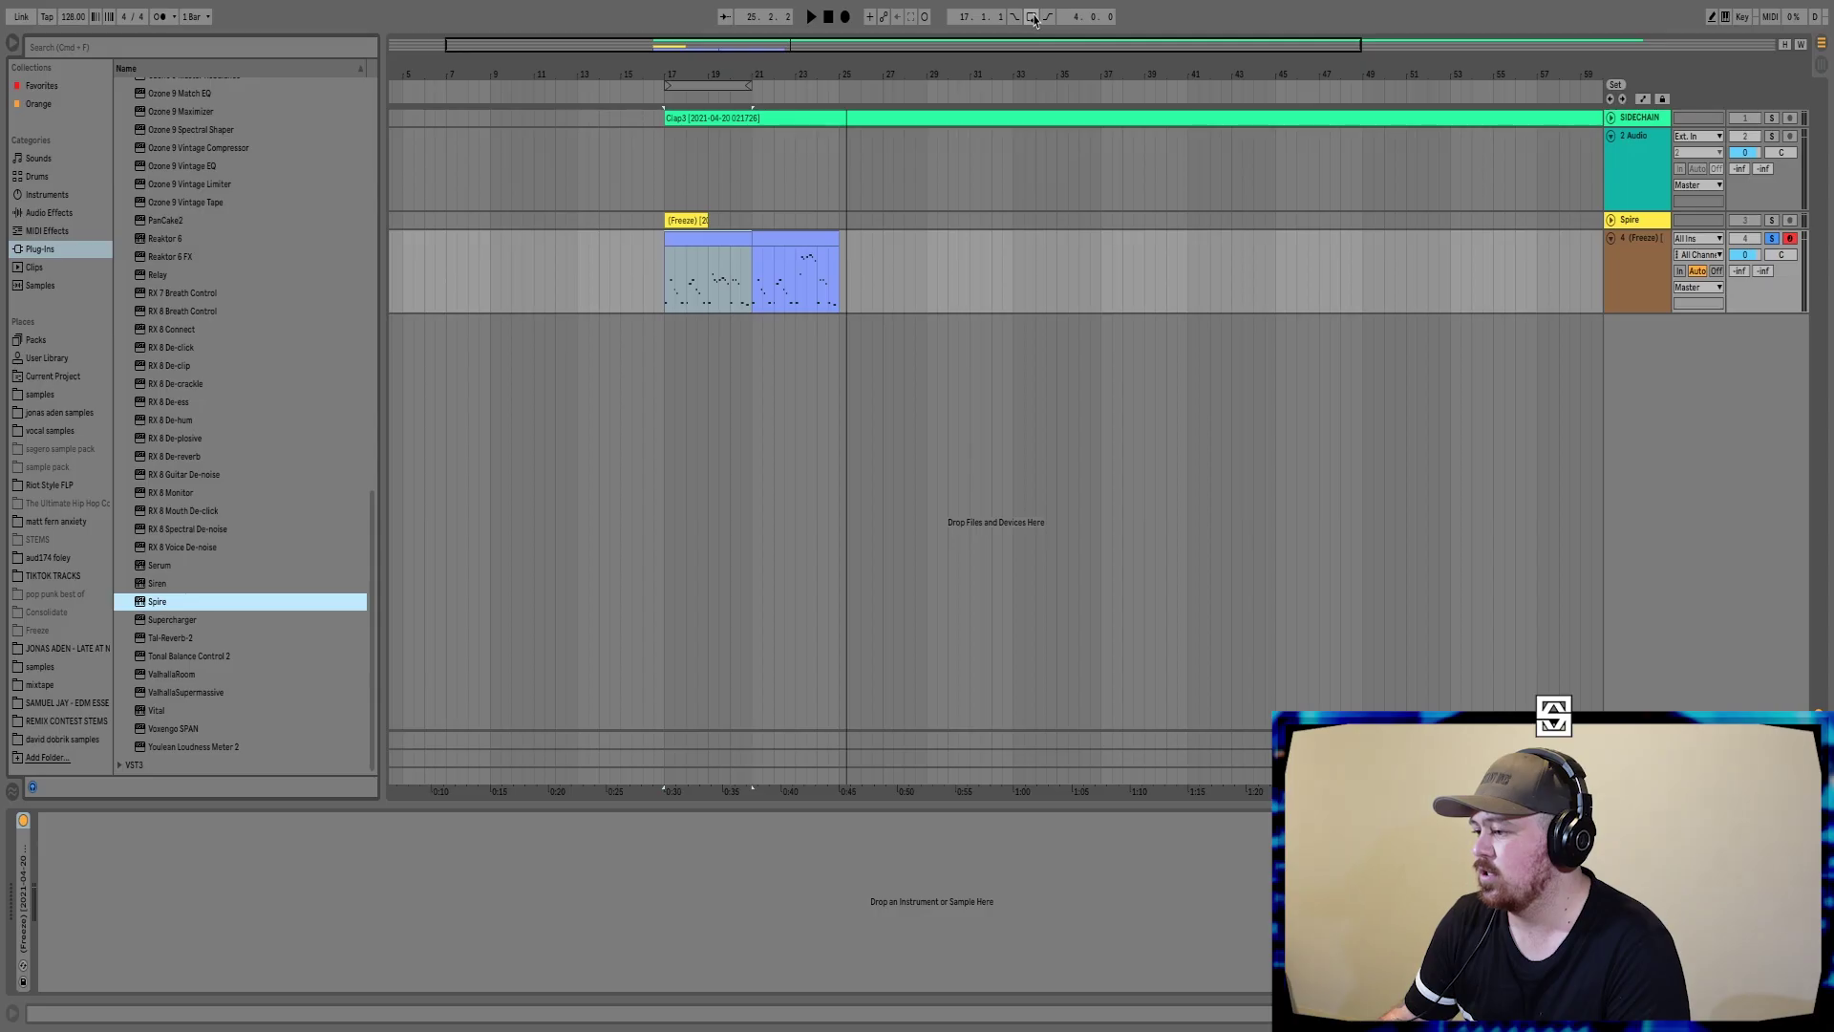
click(1033, 17)
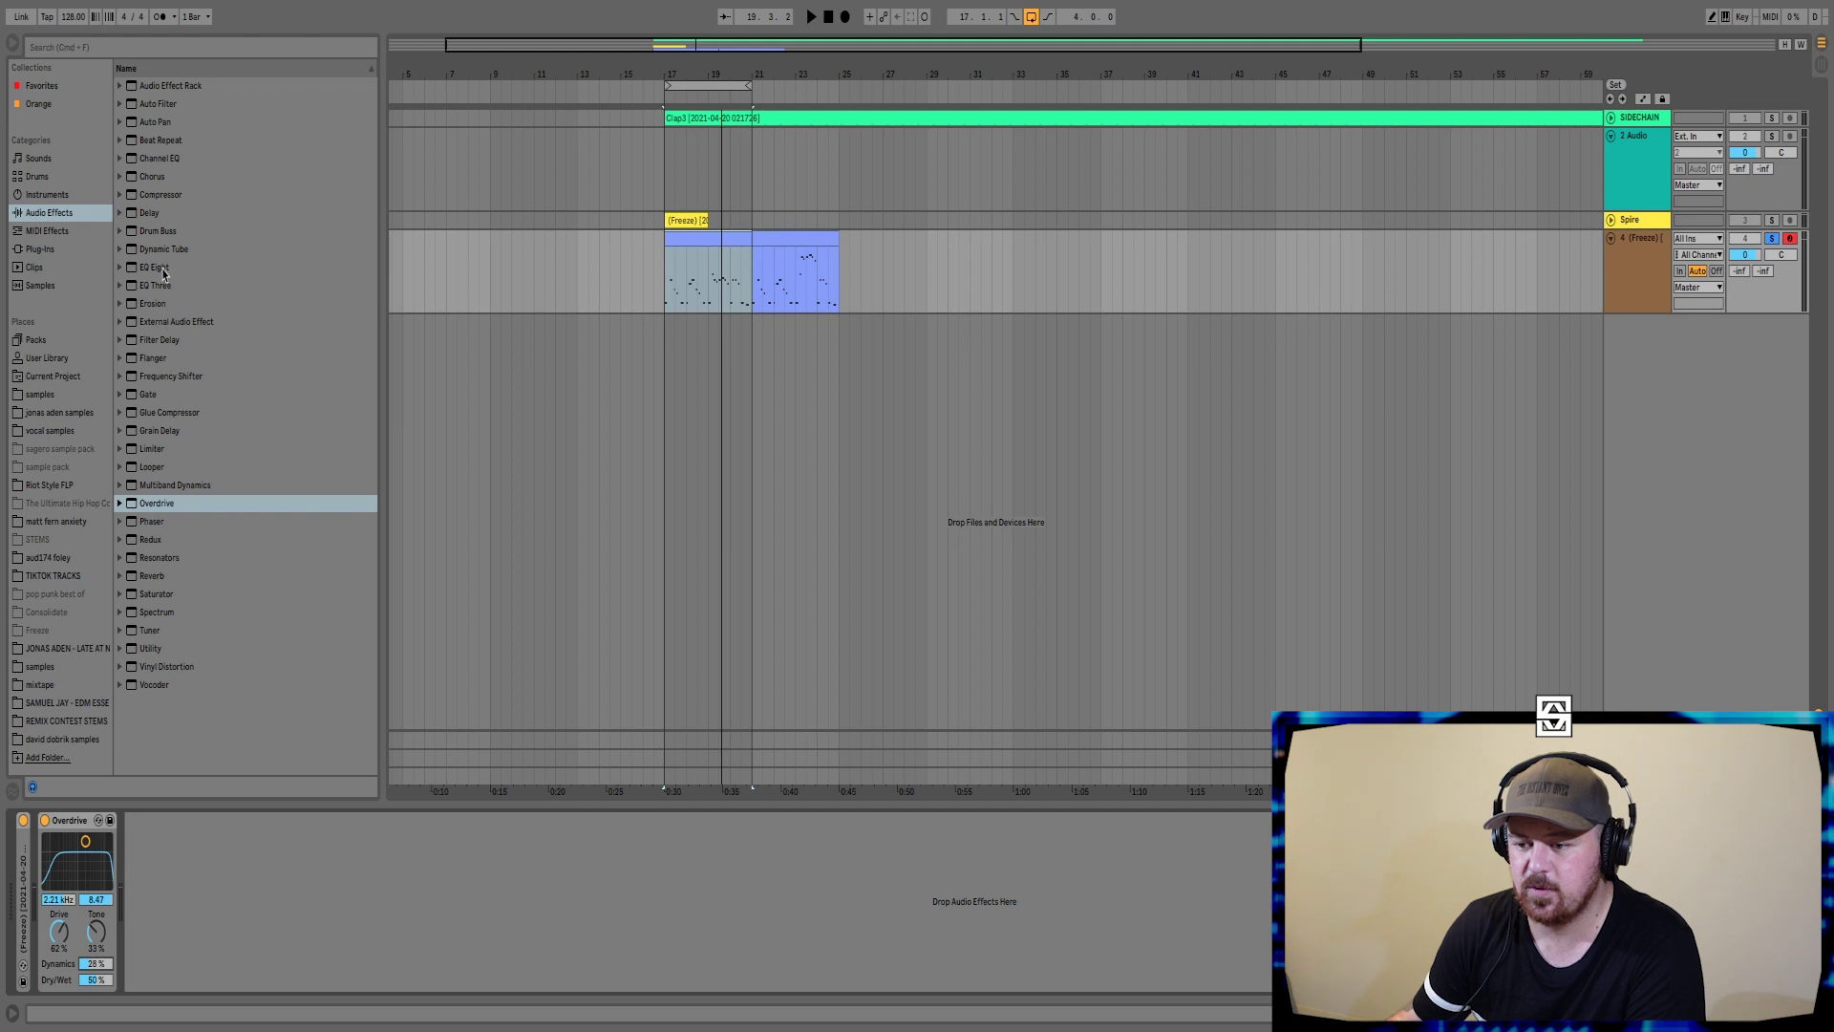
- Add EQ Eight after the Overdrive, followed by a Compressor with an inf:1 ratio and a threshold of about -18 dB
double_click(158, 267)
click(204, 893)
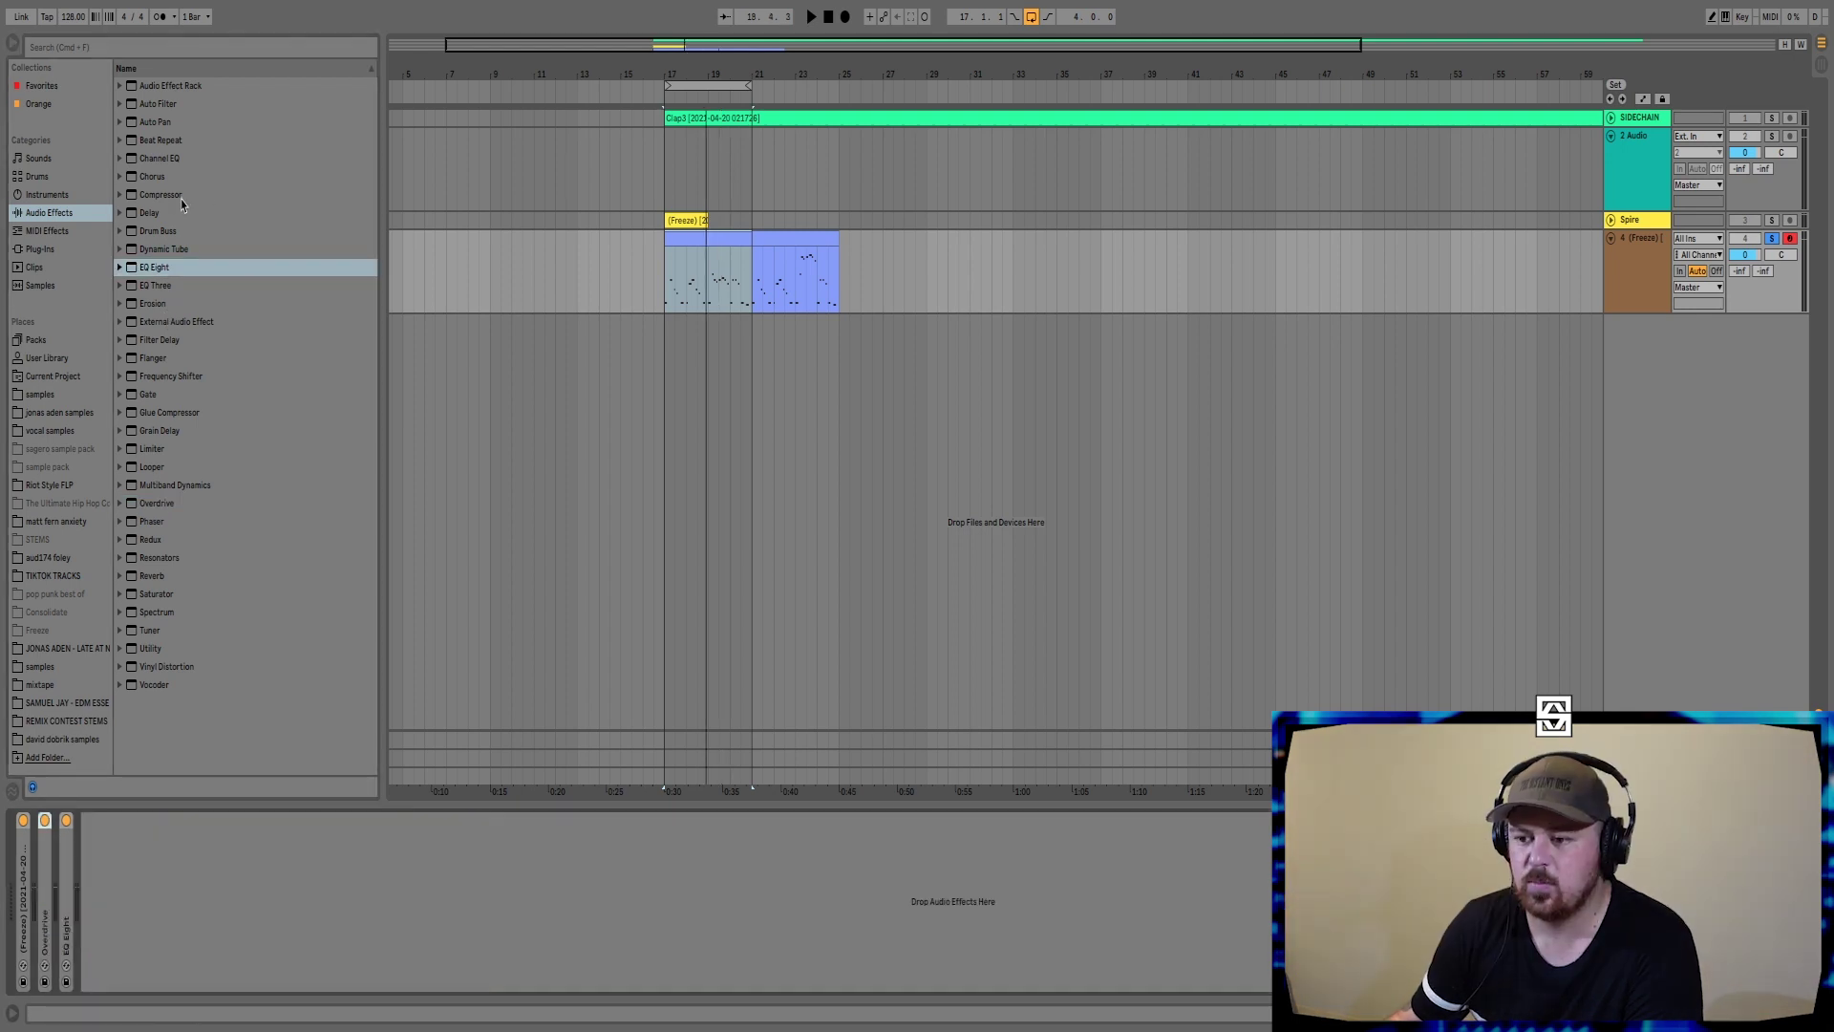
double_click(161, 195)
click(99, 820)
click(263, 981)
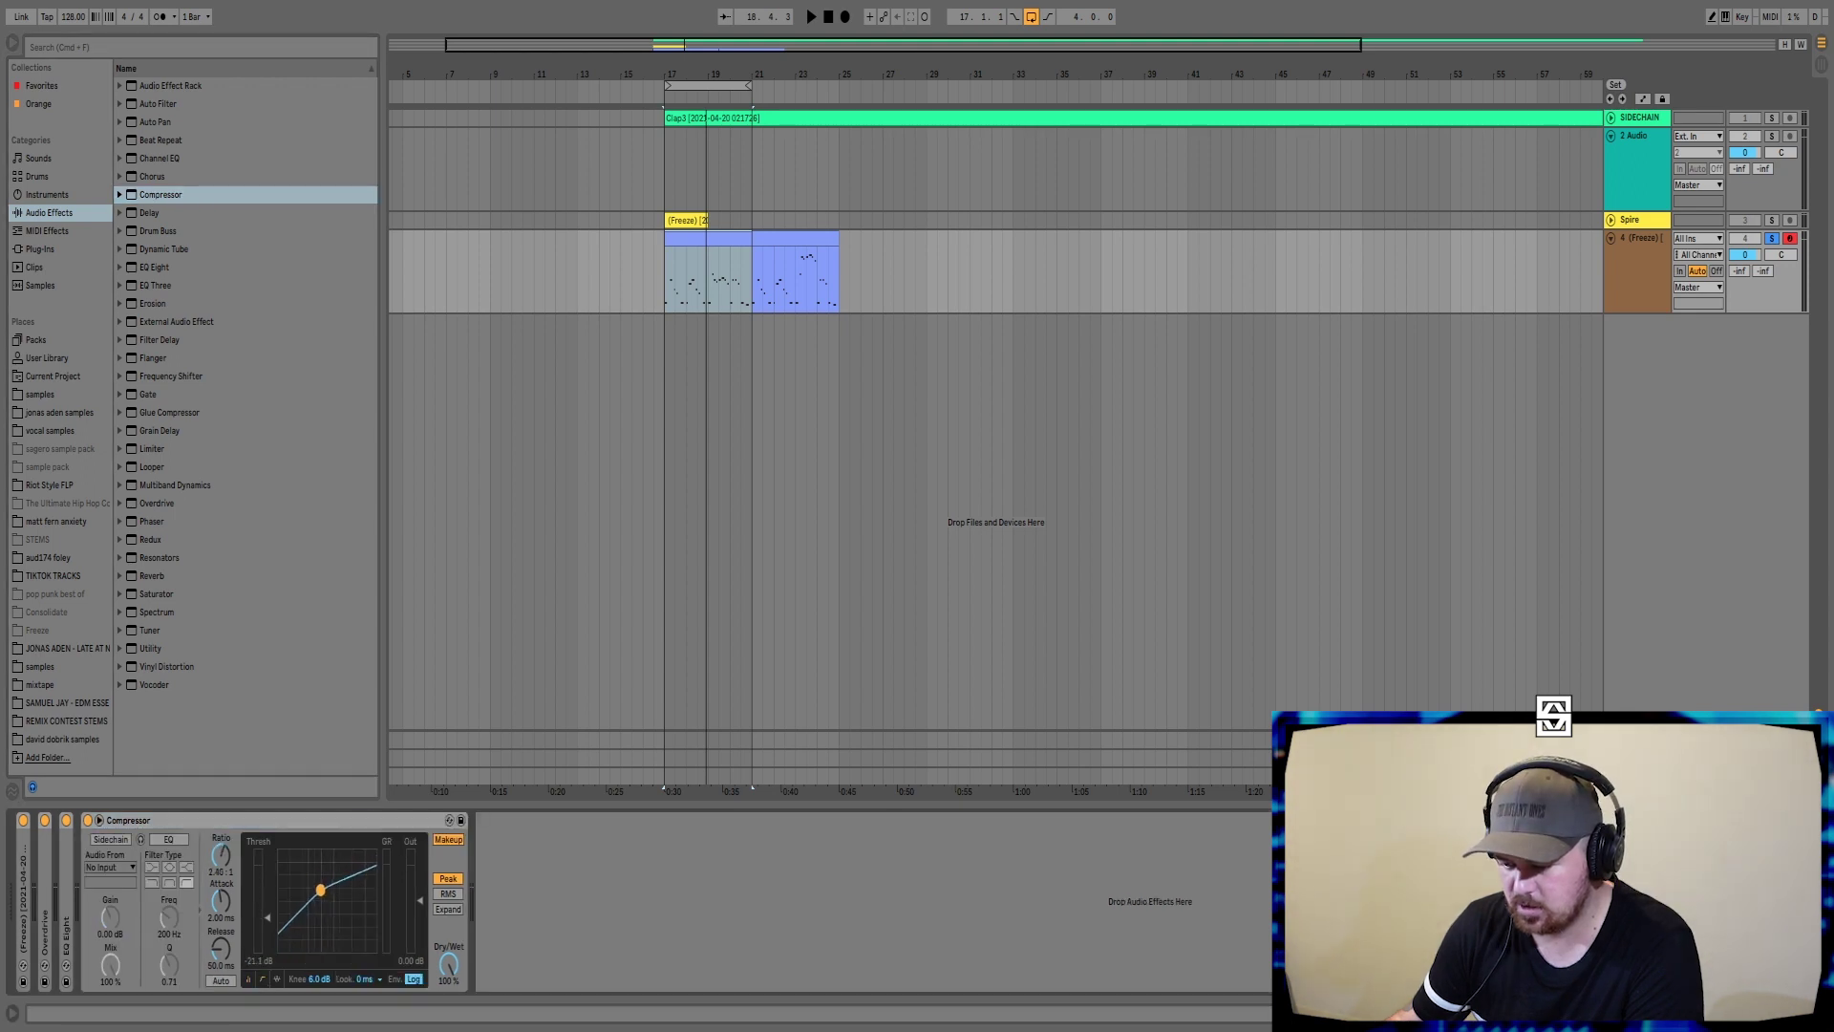
key(space)
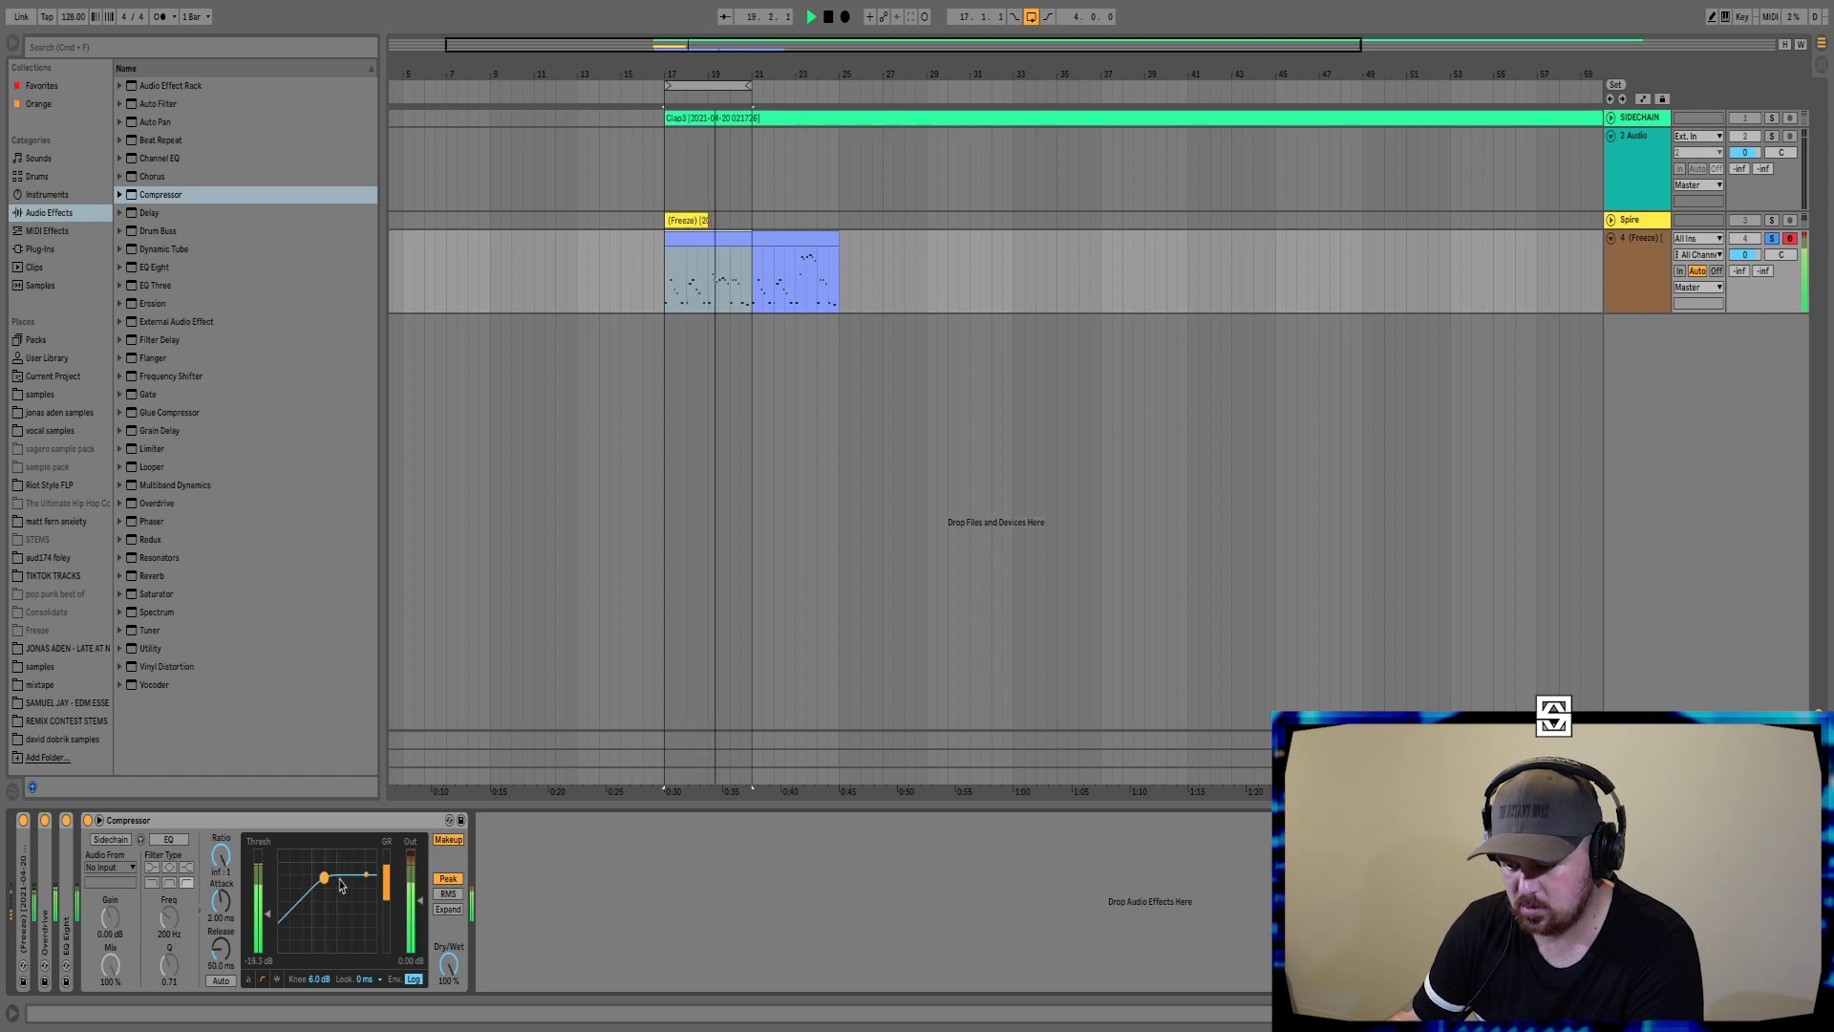
double_click(187, 819)
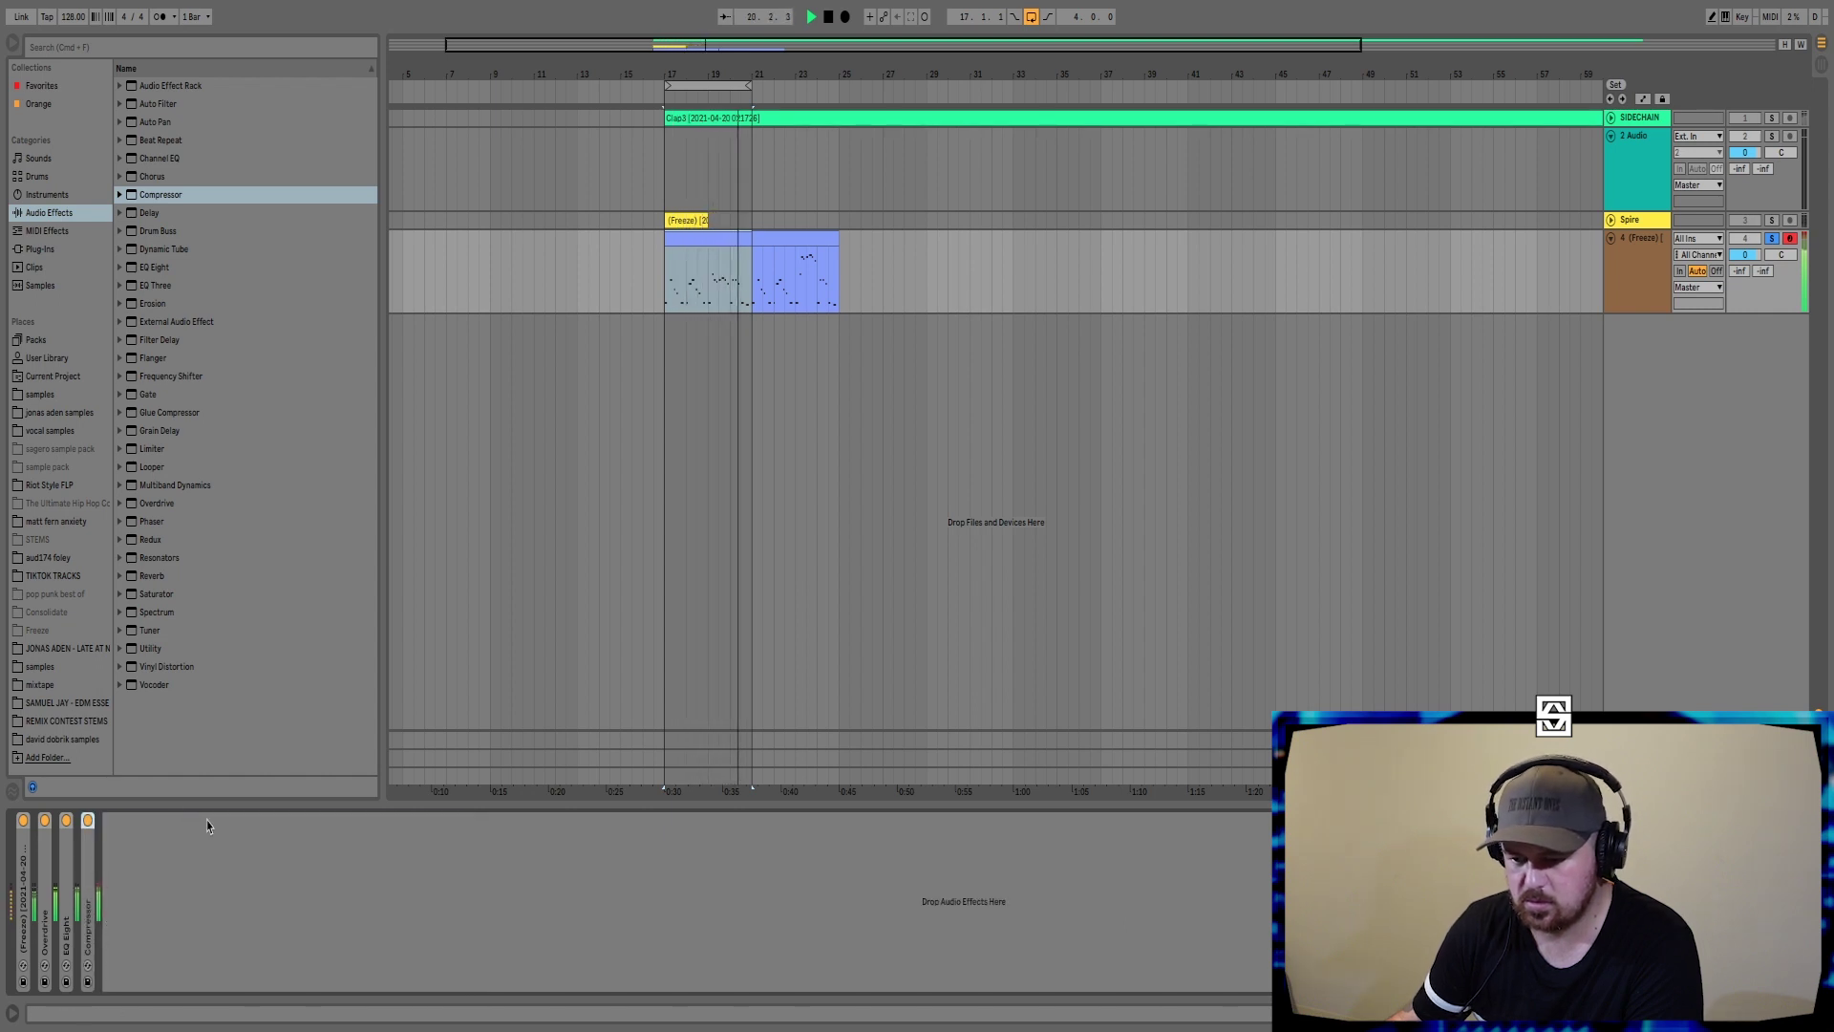
key(space)
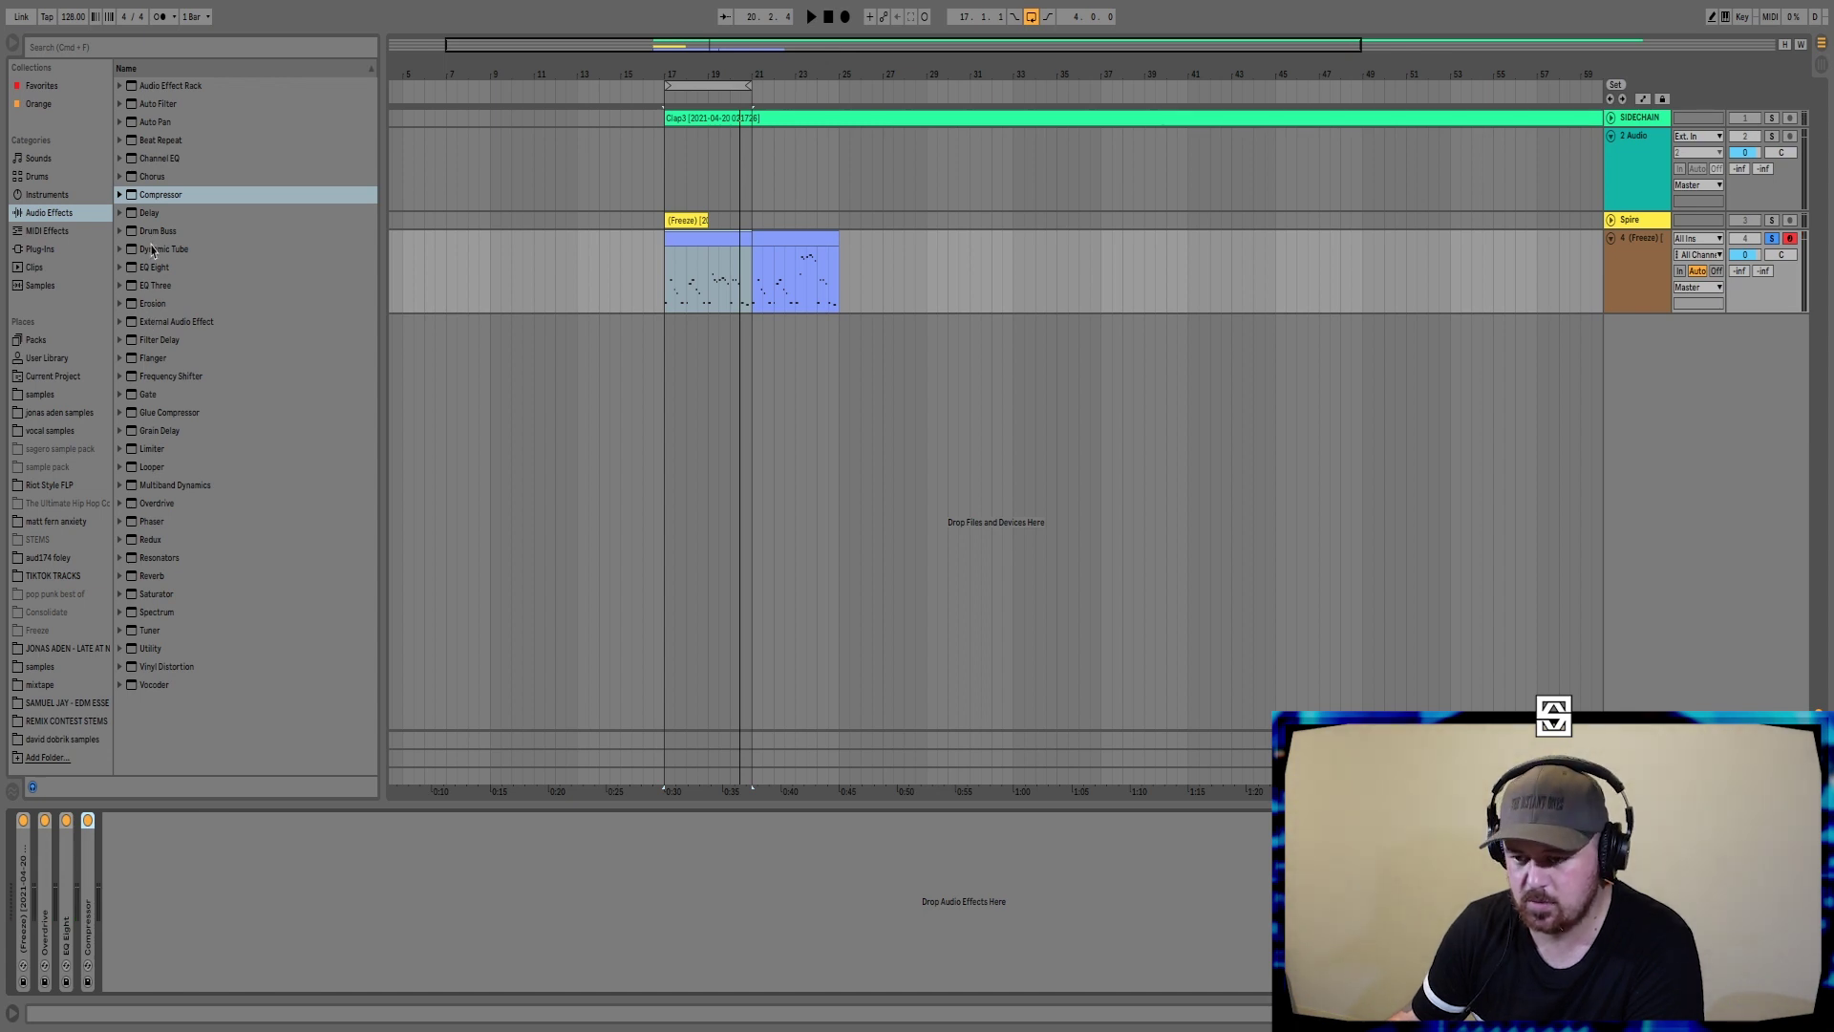
- Add EQ Three between Simpler and the Overdrive, and raise its FreqLow to about 2.41 kHz during playback
double_click(156, 285)
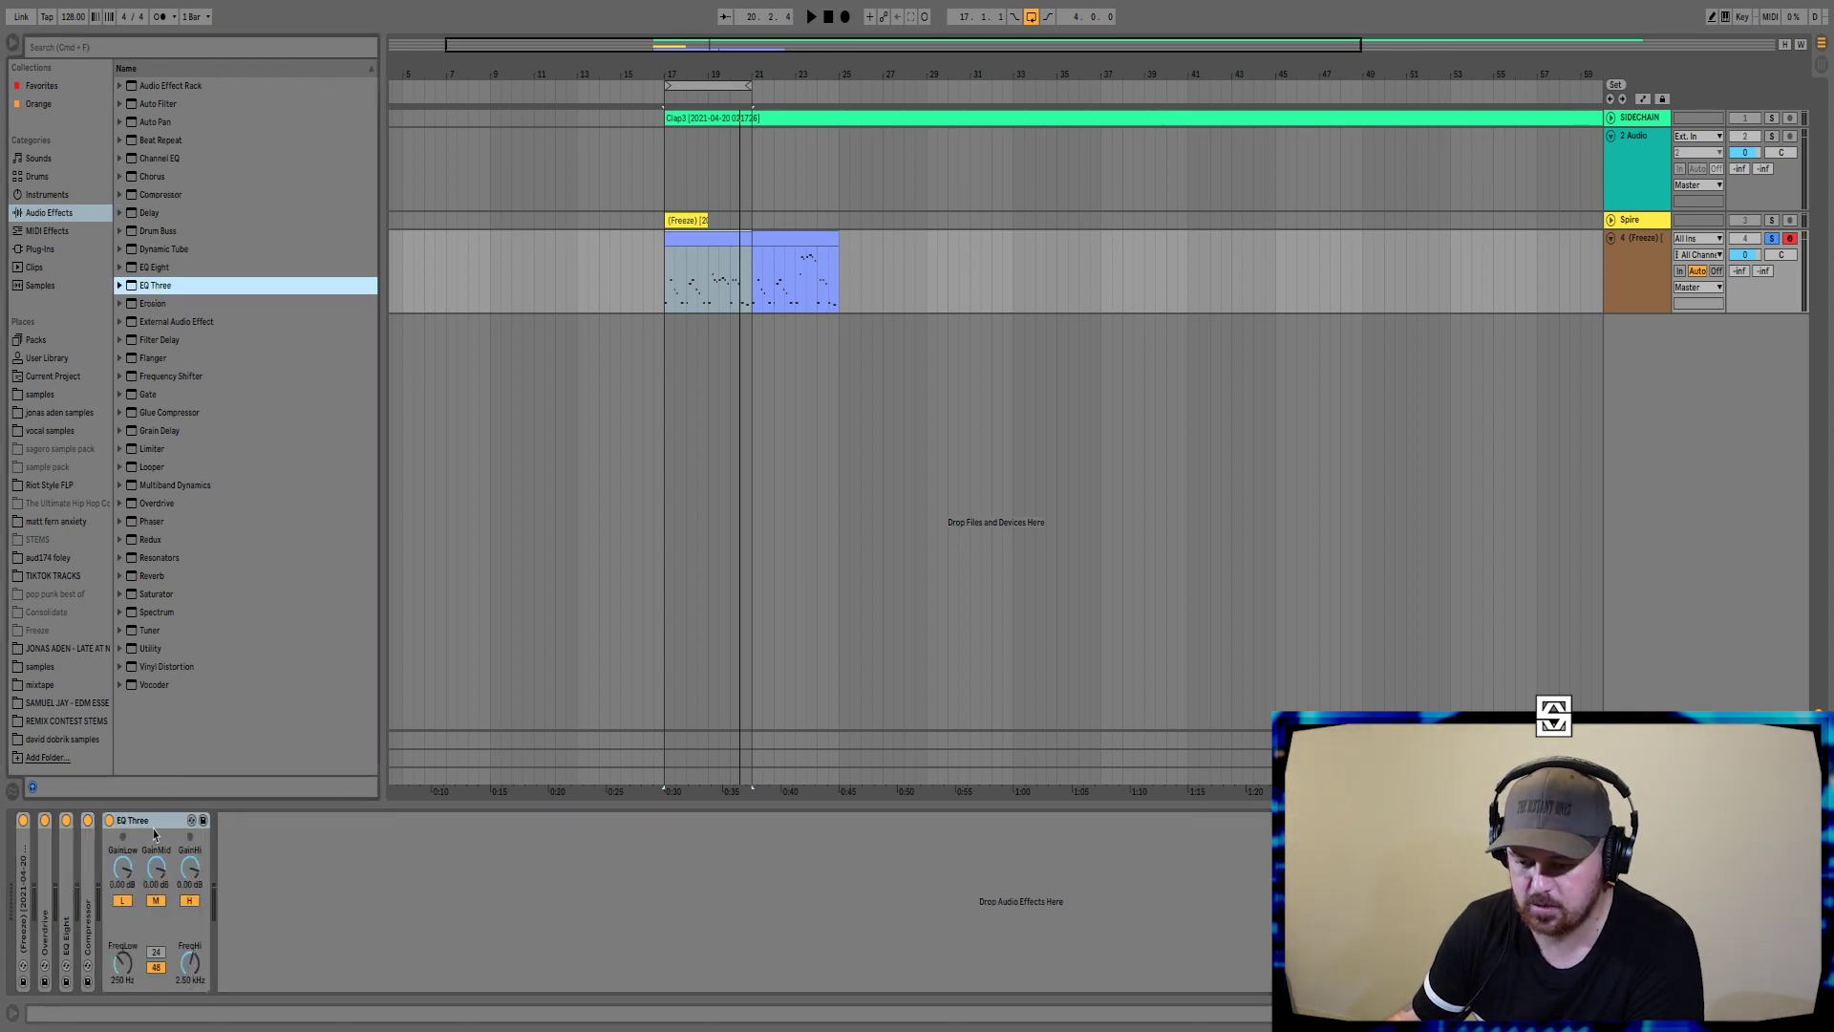
drag(143, 820, 35, 822)
key(space)
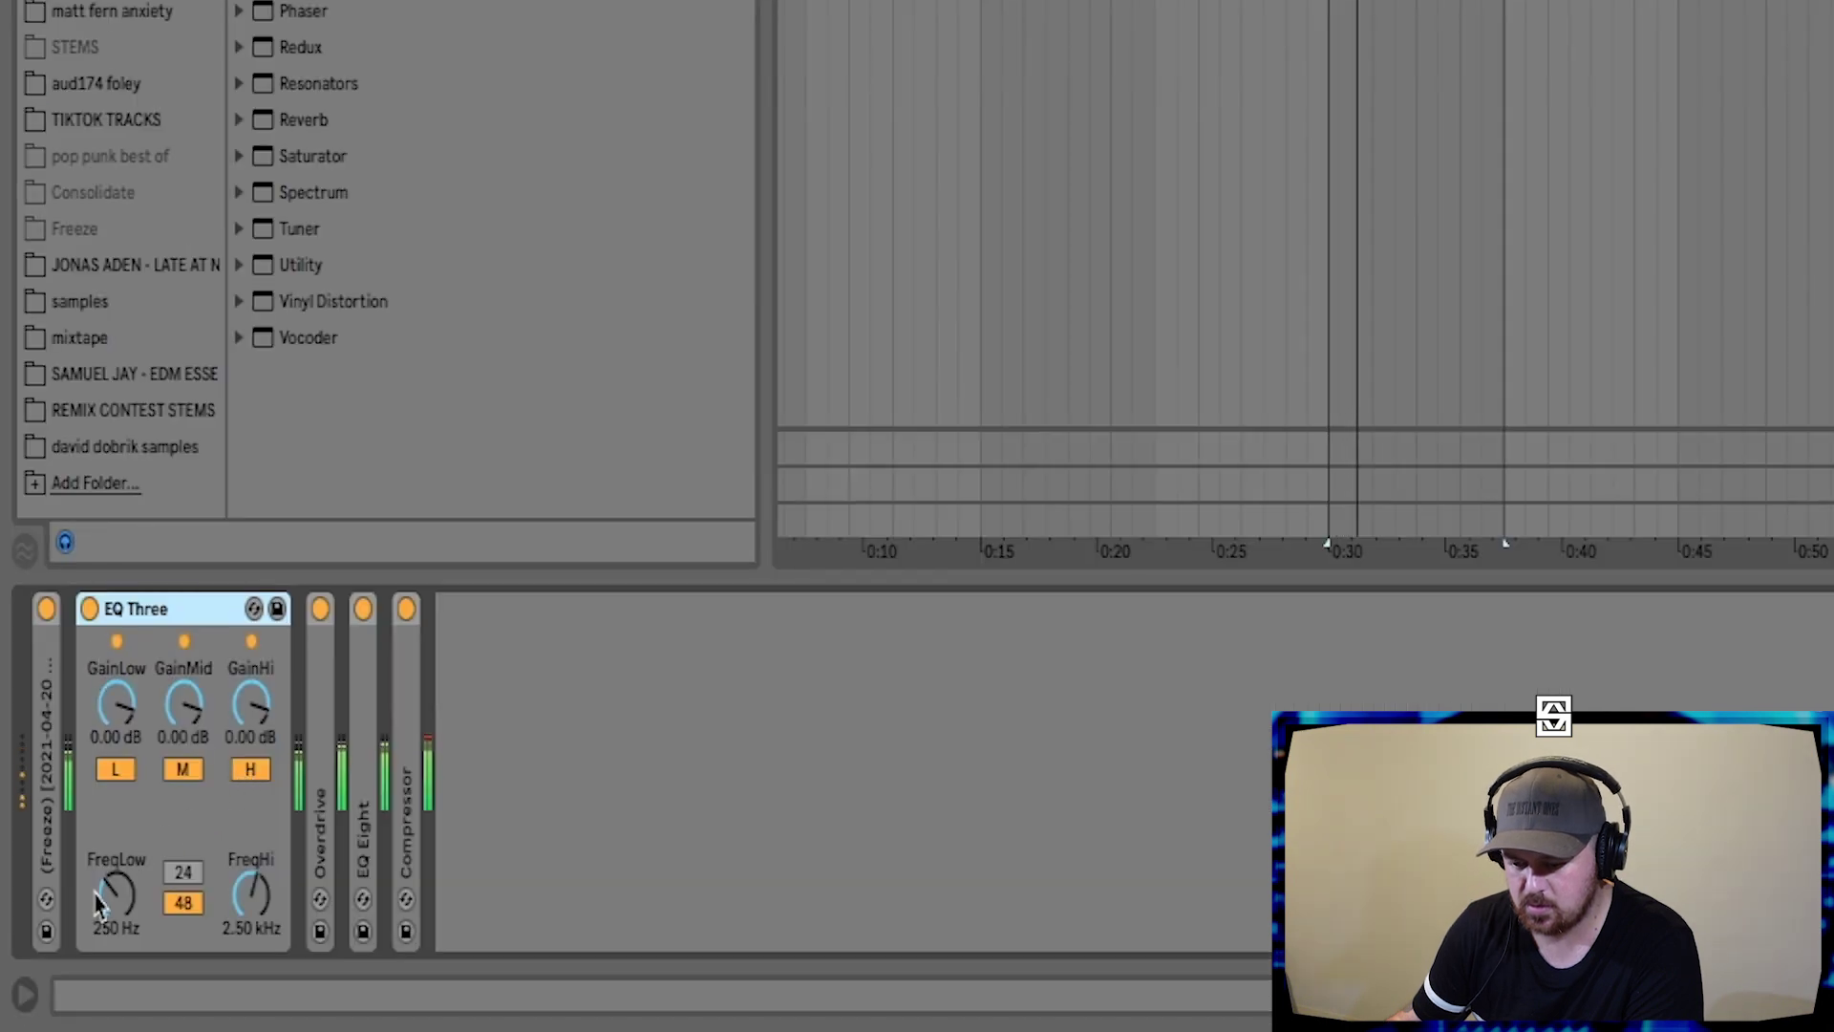
drag(98, 902, 99, 843)
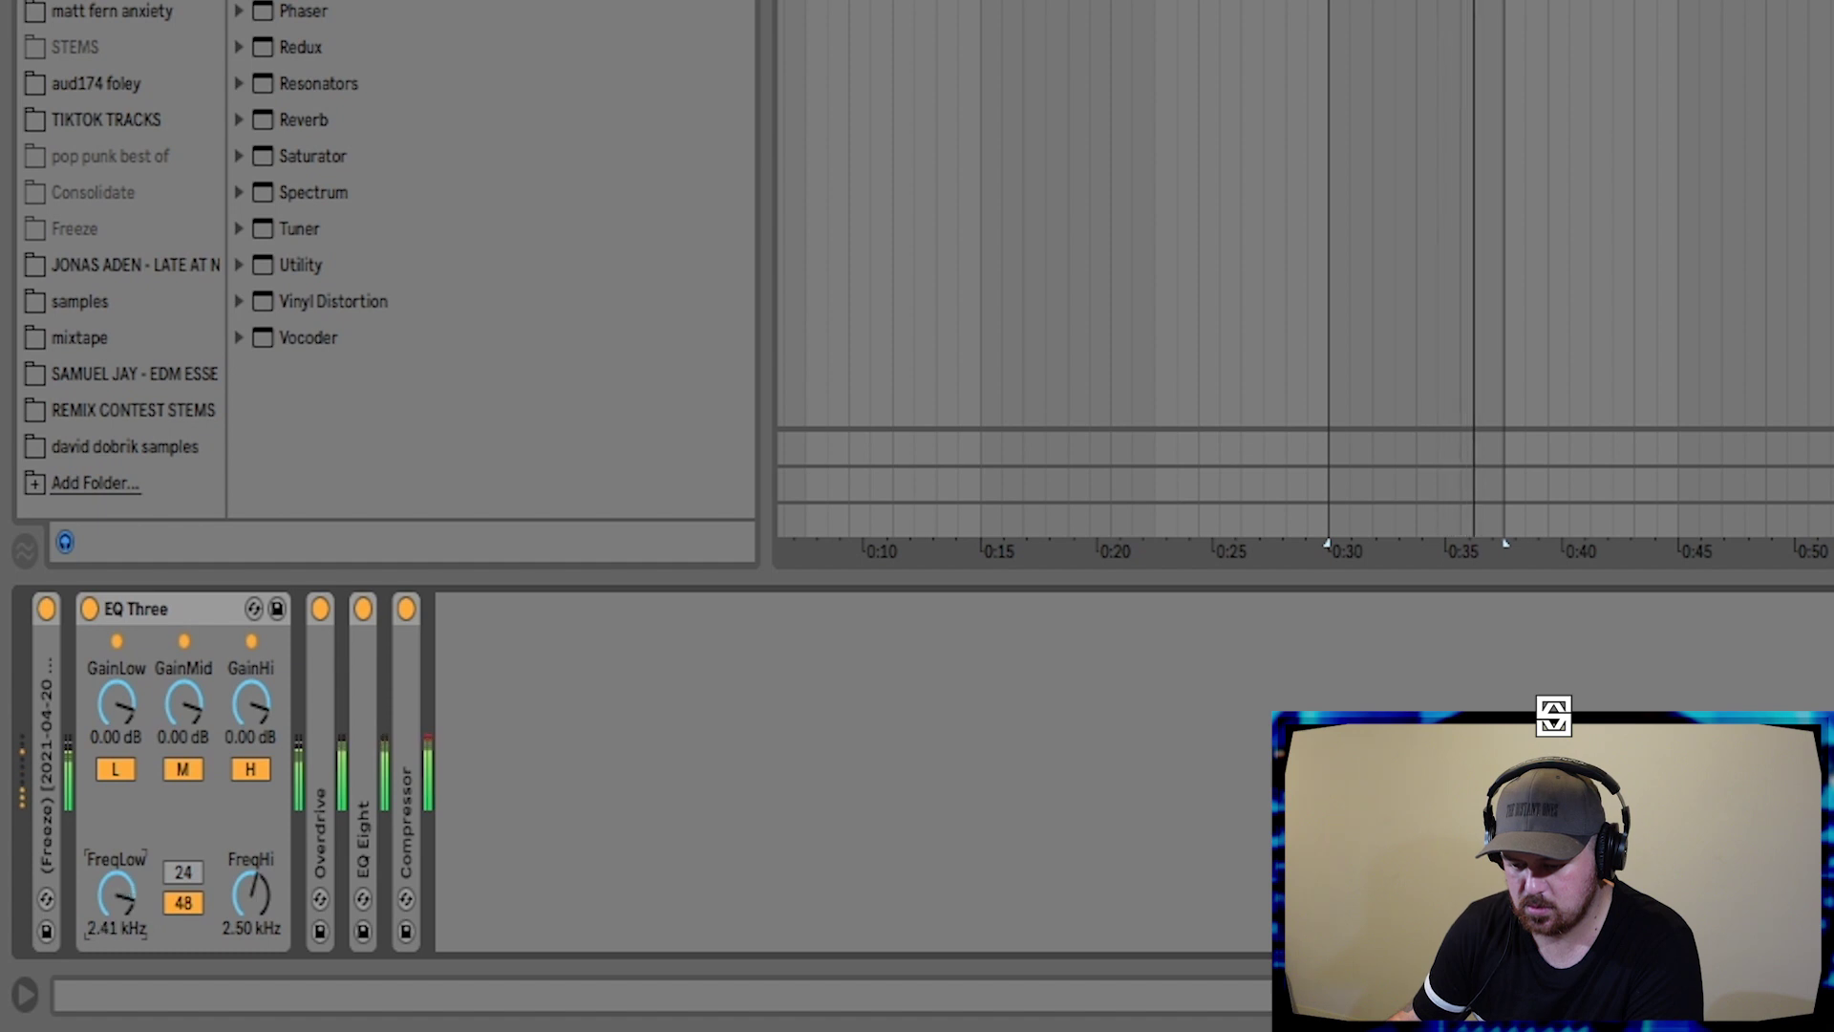
drag(117, 895, 116, 893)
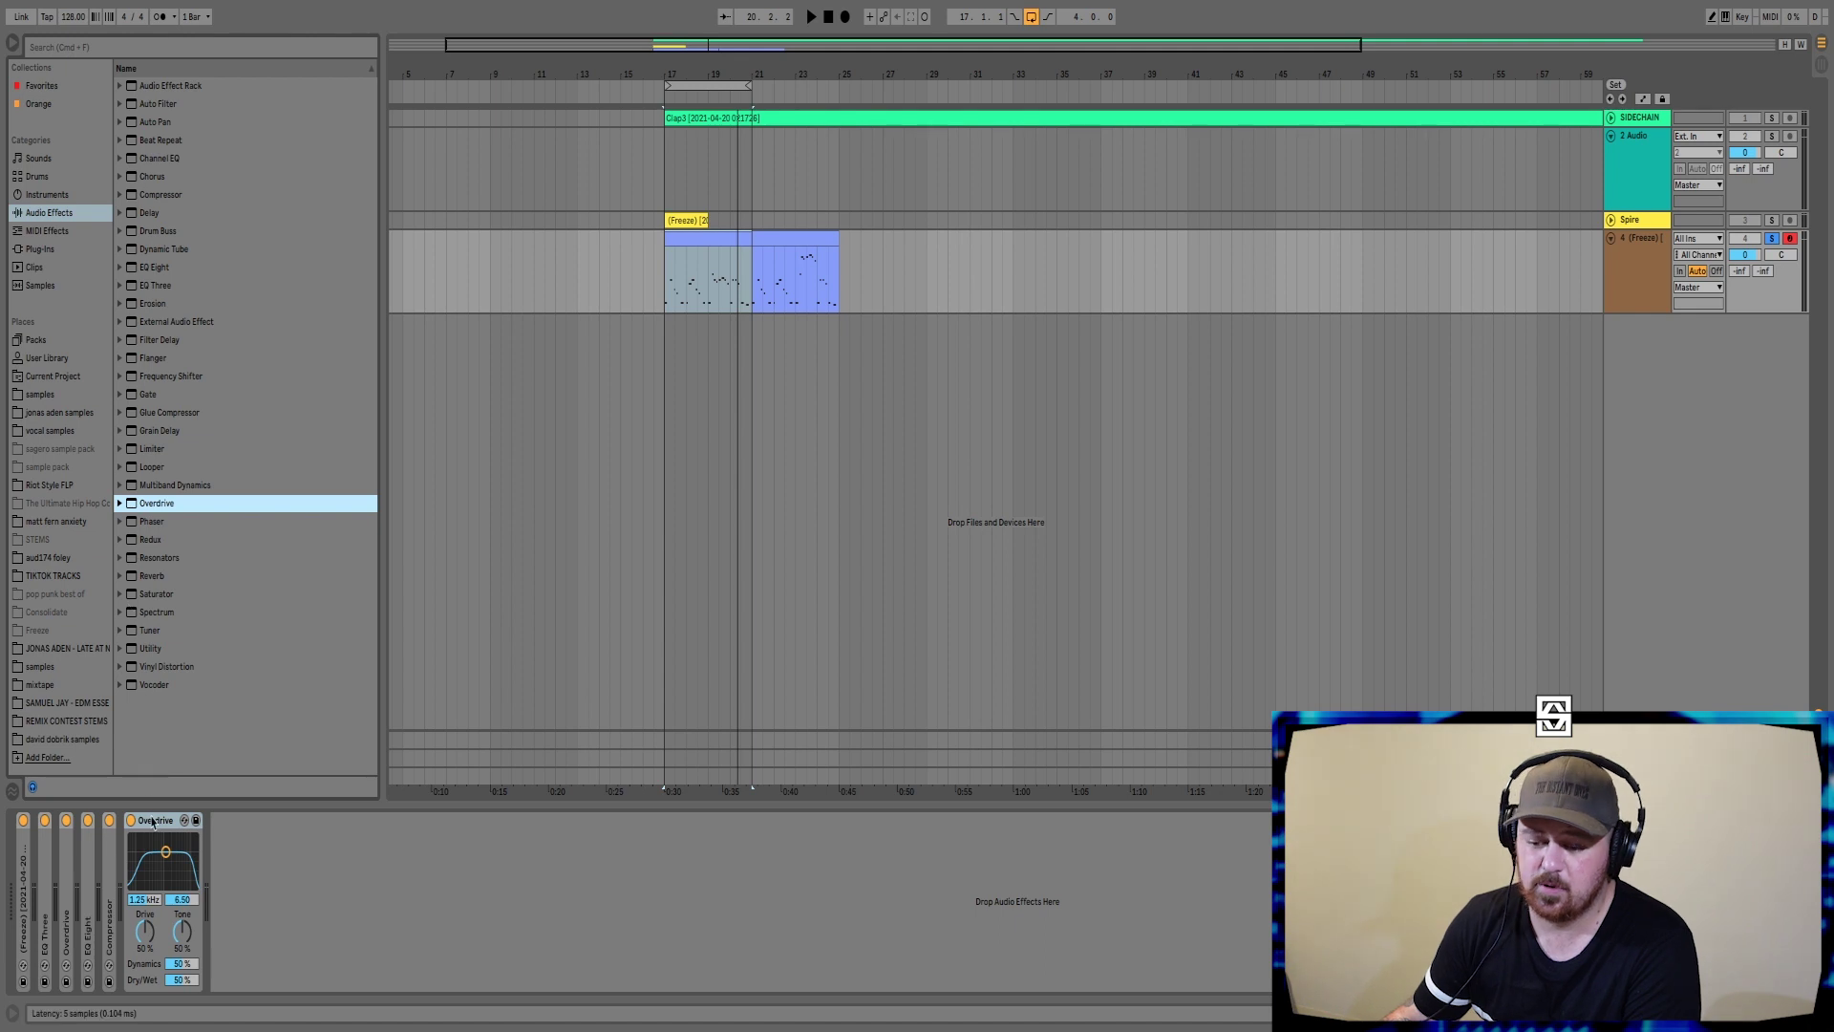
- Reorder the chain so EQ Eight follows EQ Three and both Overdrives come after it, and insert a Reverb before the Compressor
drag(153, 823, 55, 864)
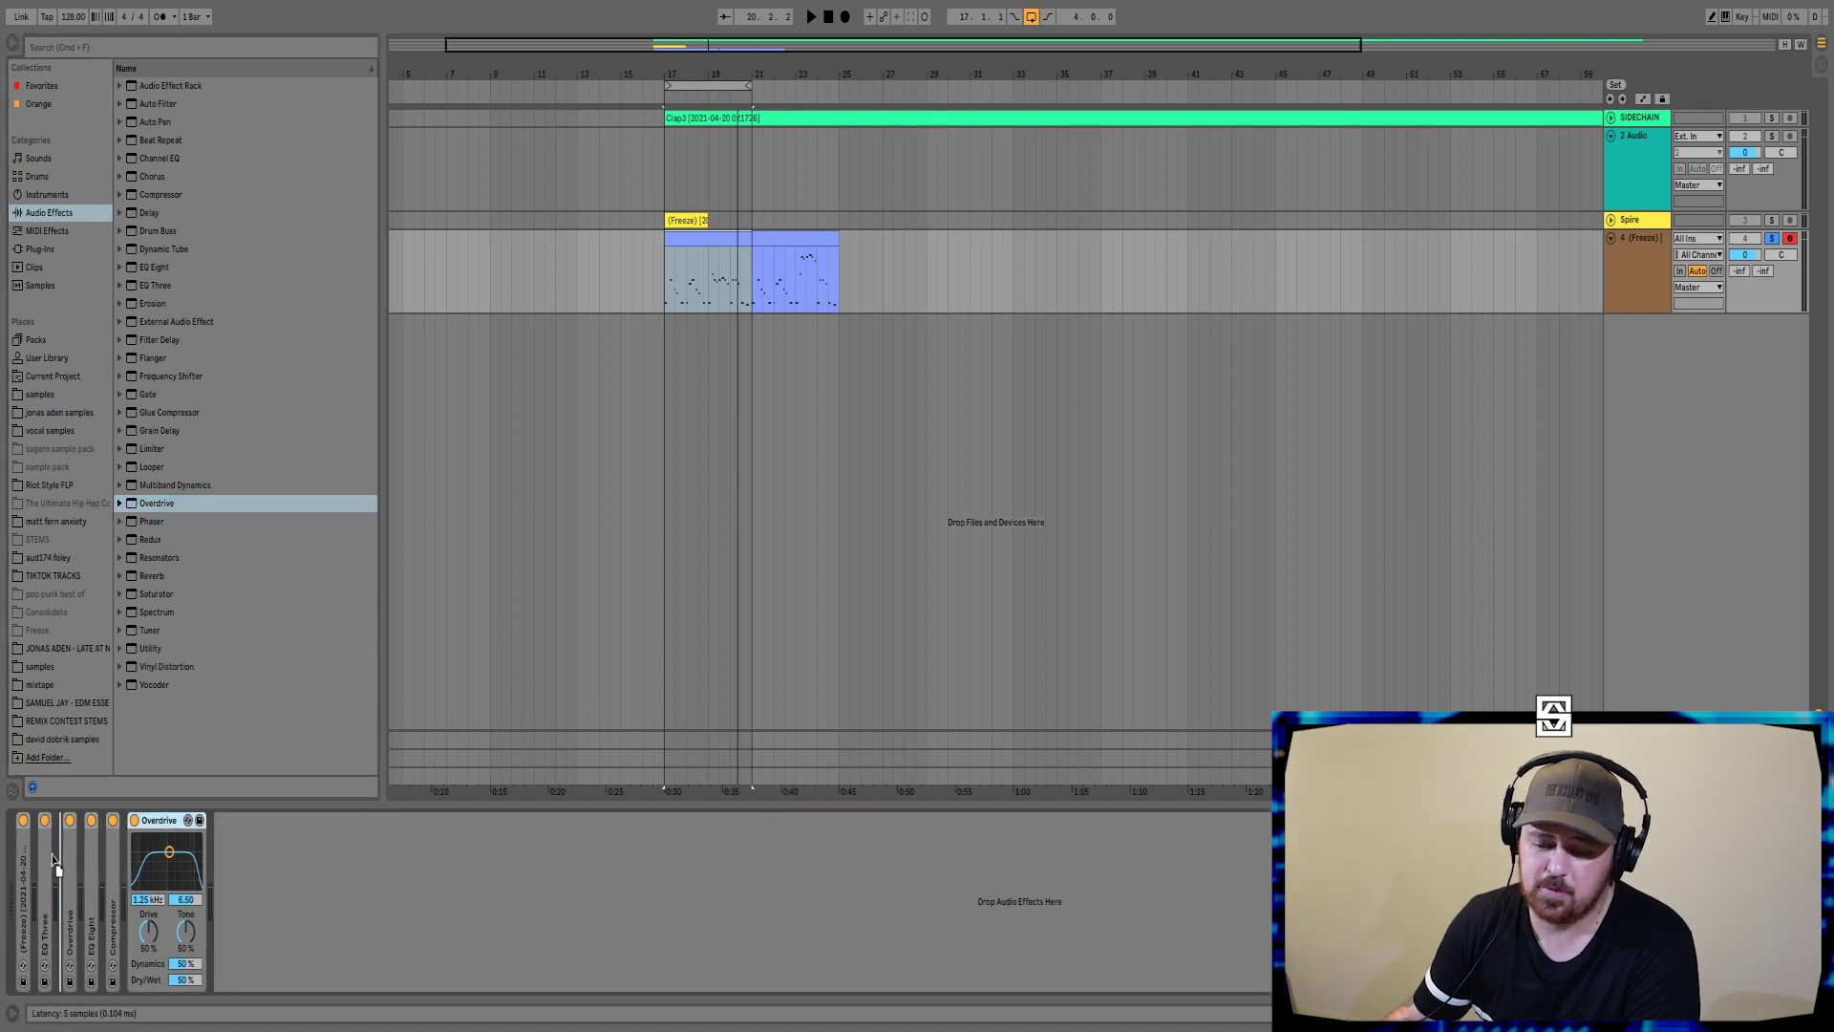
drag(52, 858, 69, 859)
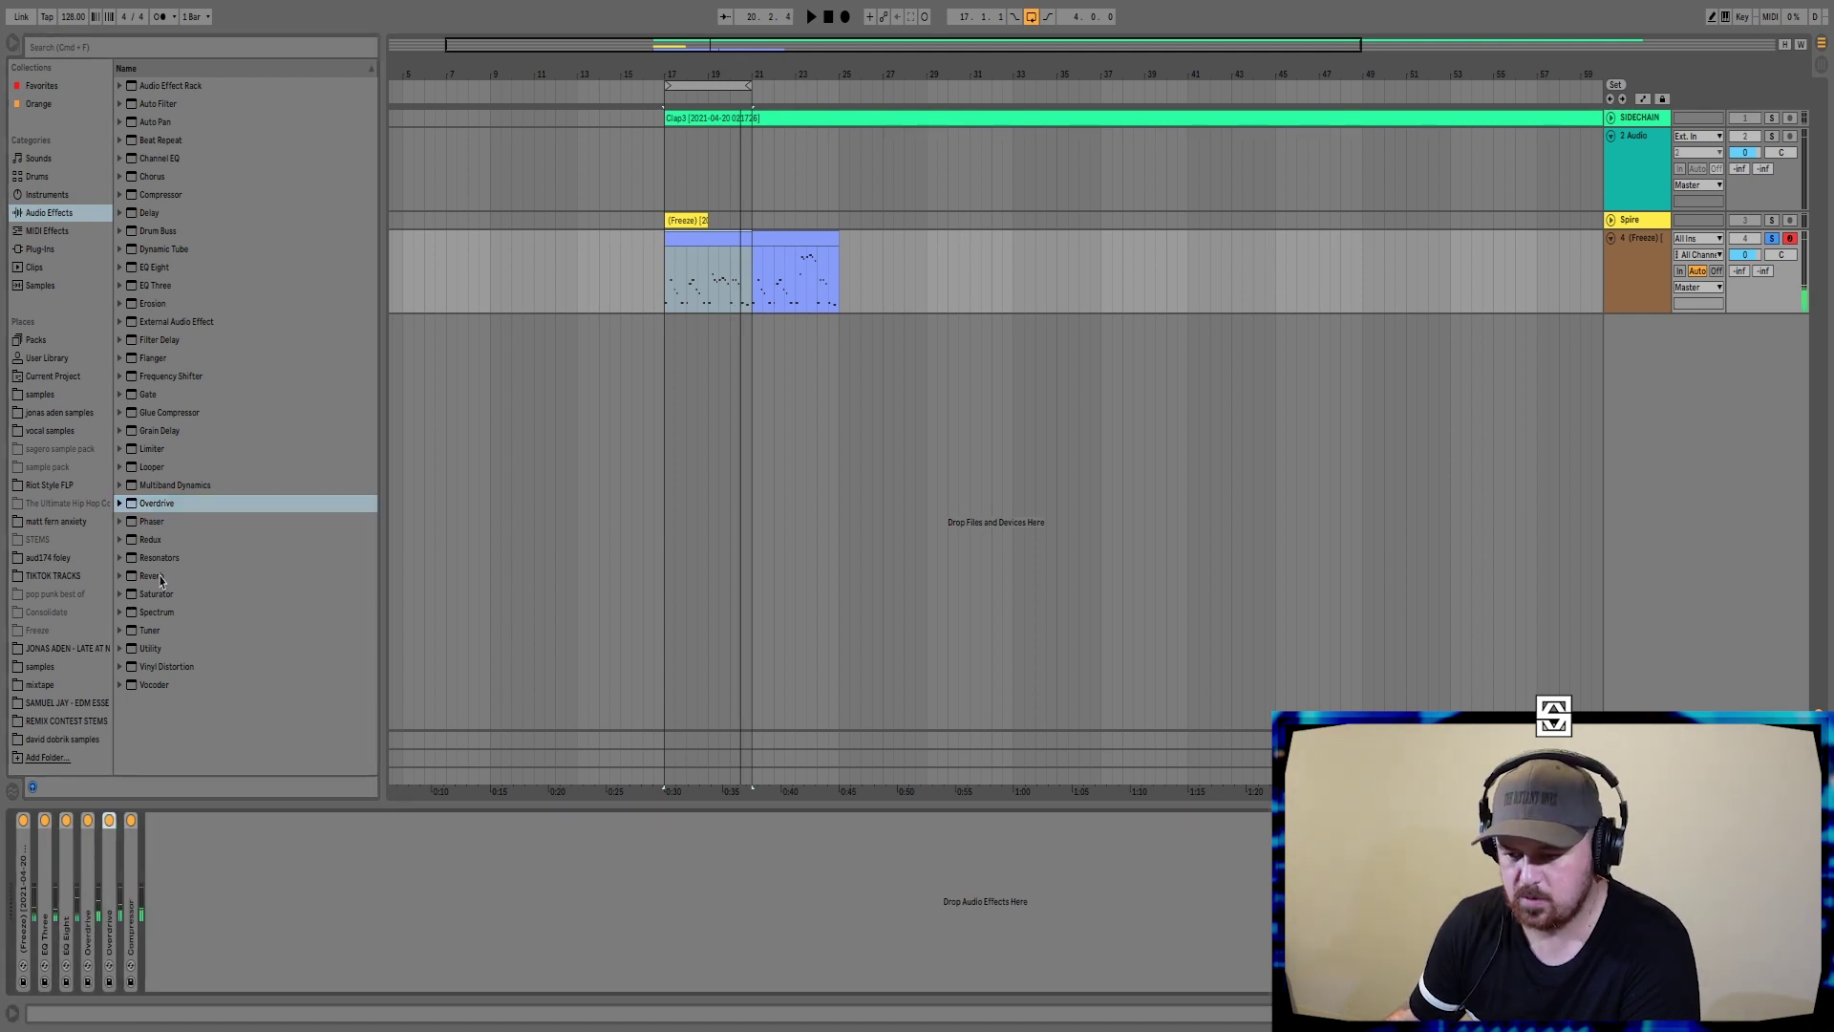
double_click(153, 575)
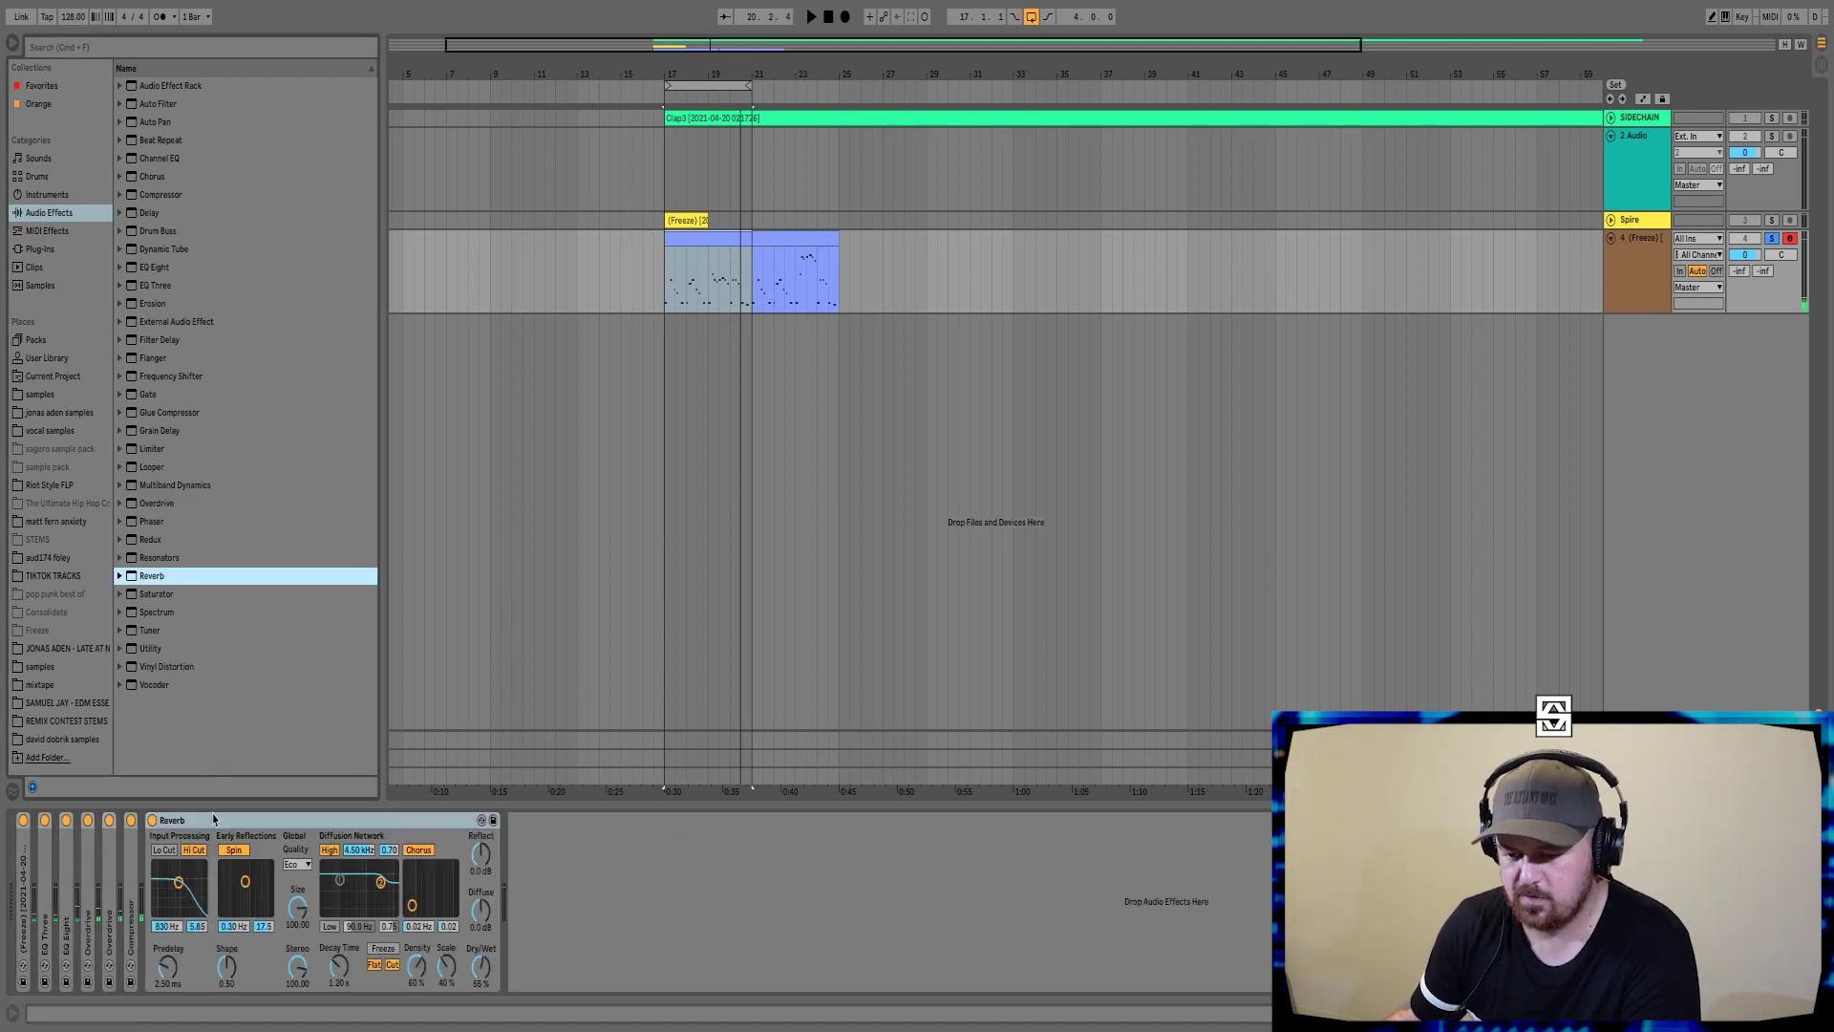
key(space)
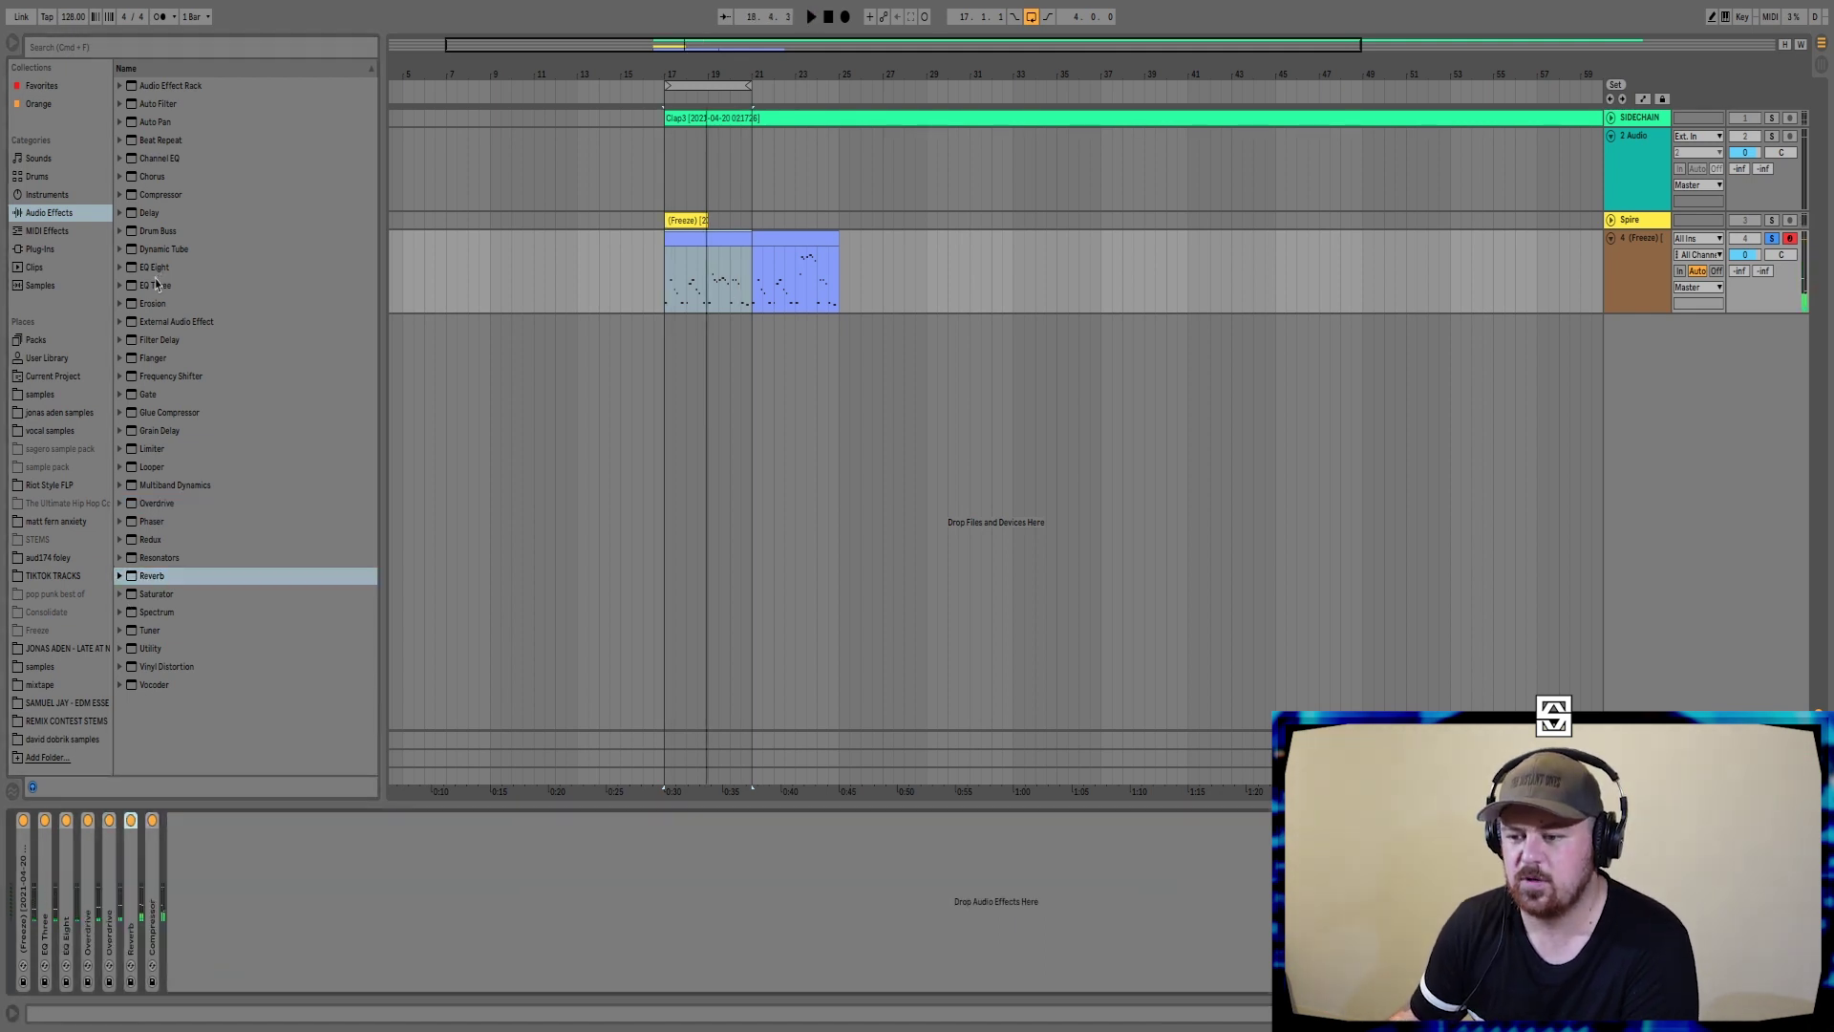
- Insert an EQ Three between the two Overdrives and the OTT Multiband Dynamics preset before the Reverb
double_click(157, 284)
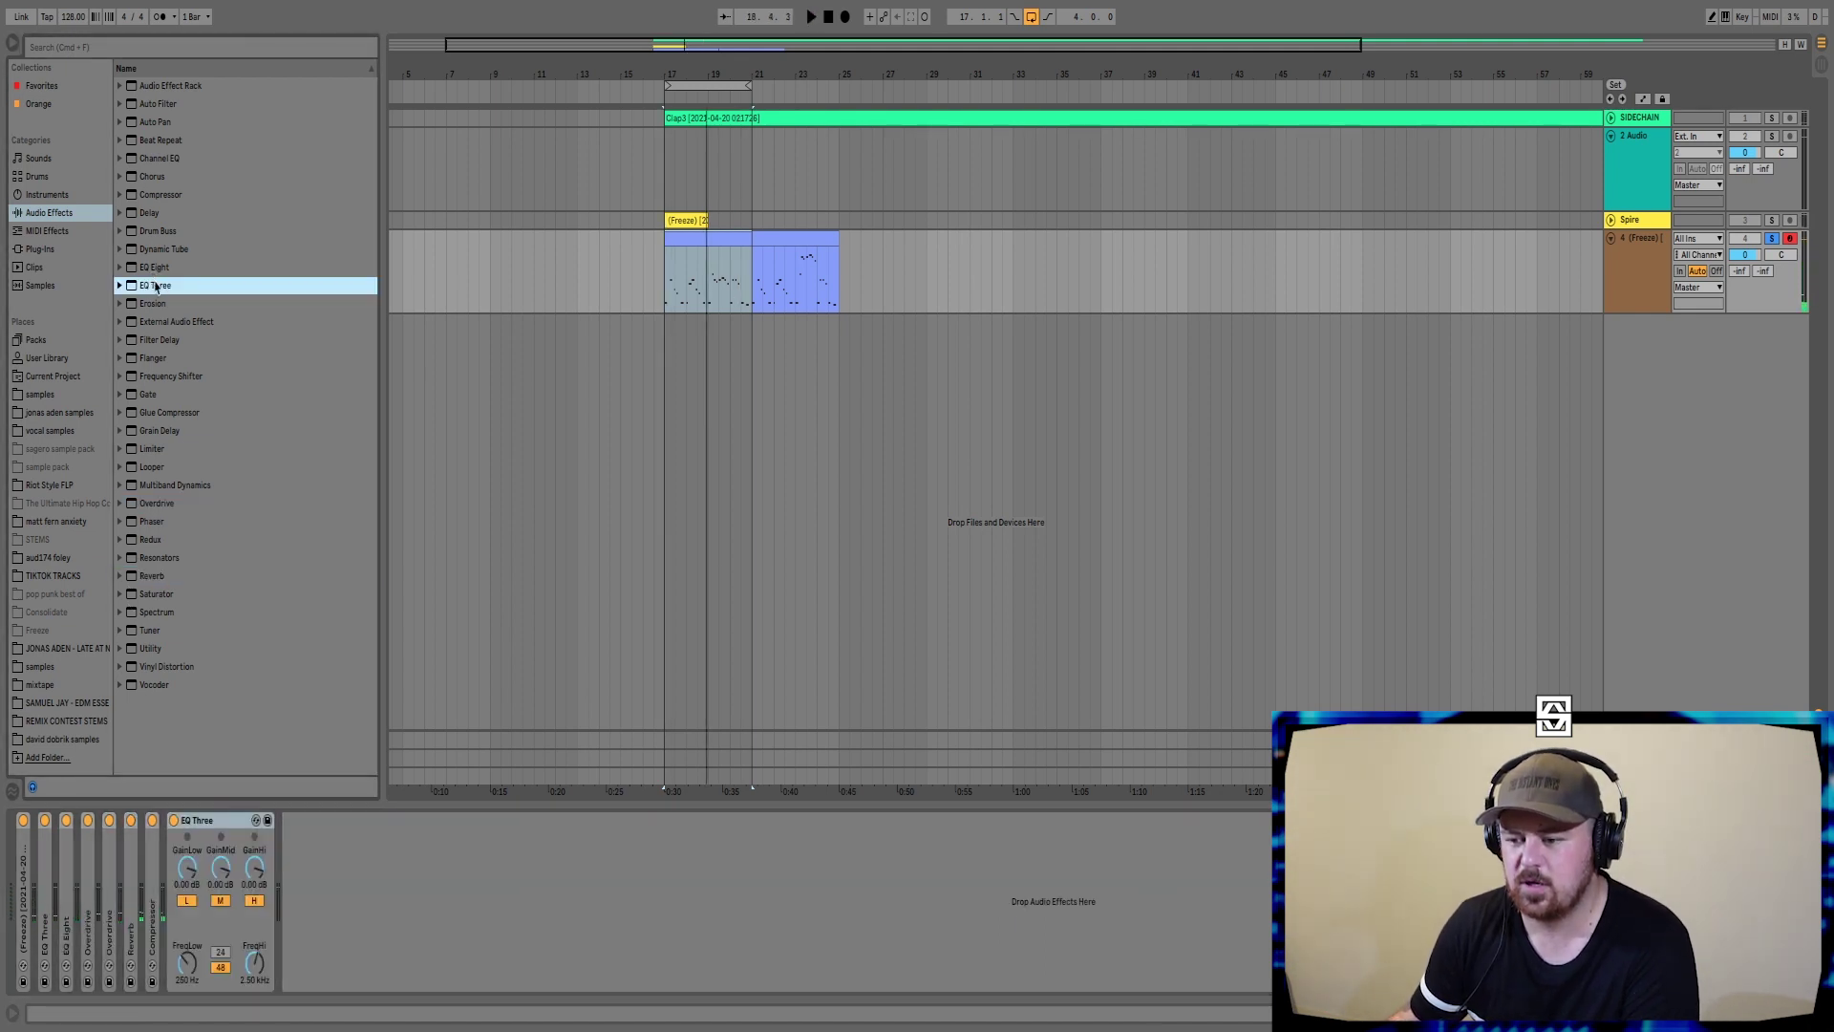
drag(217, 822, 94, 879)
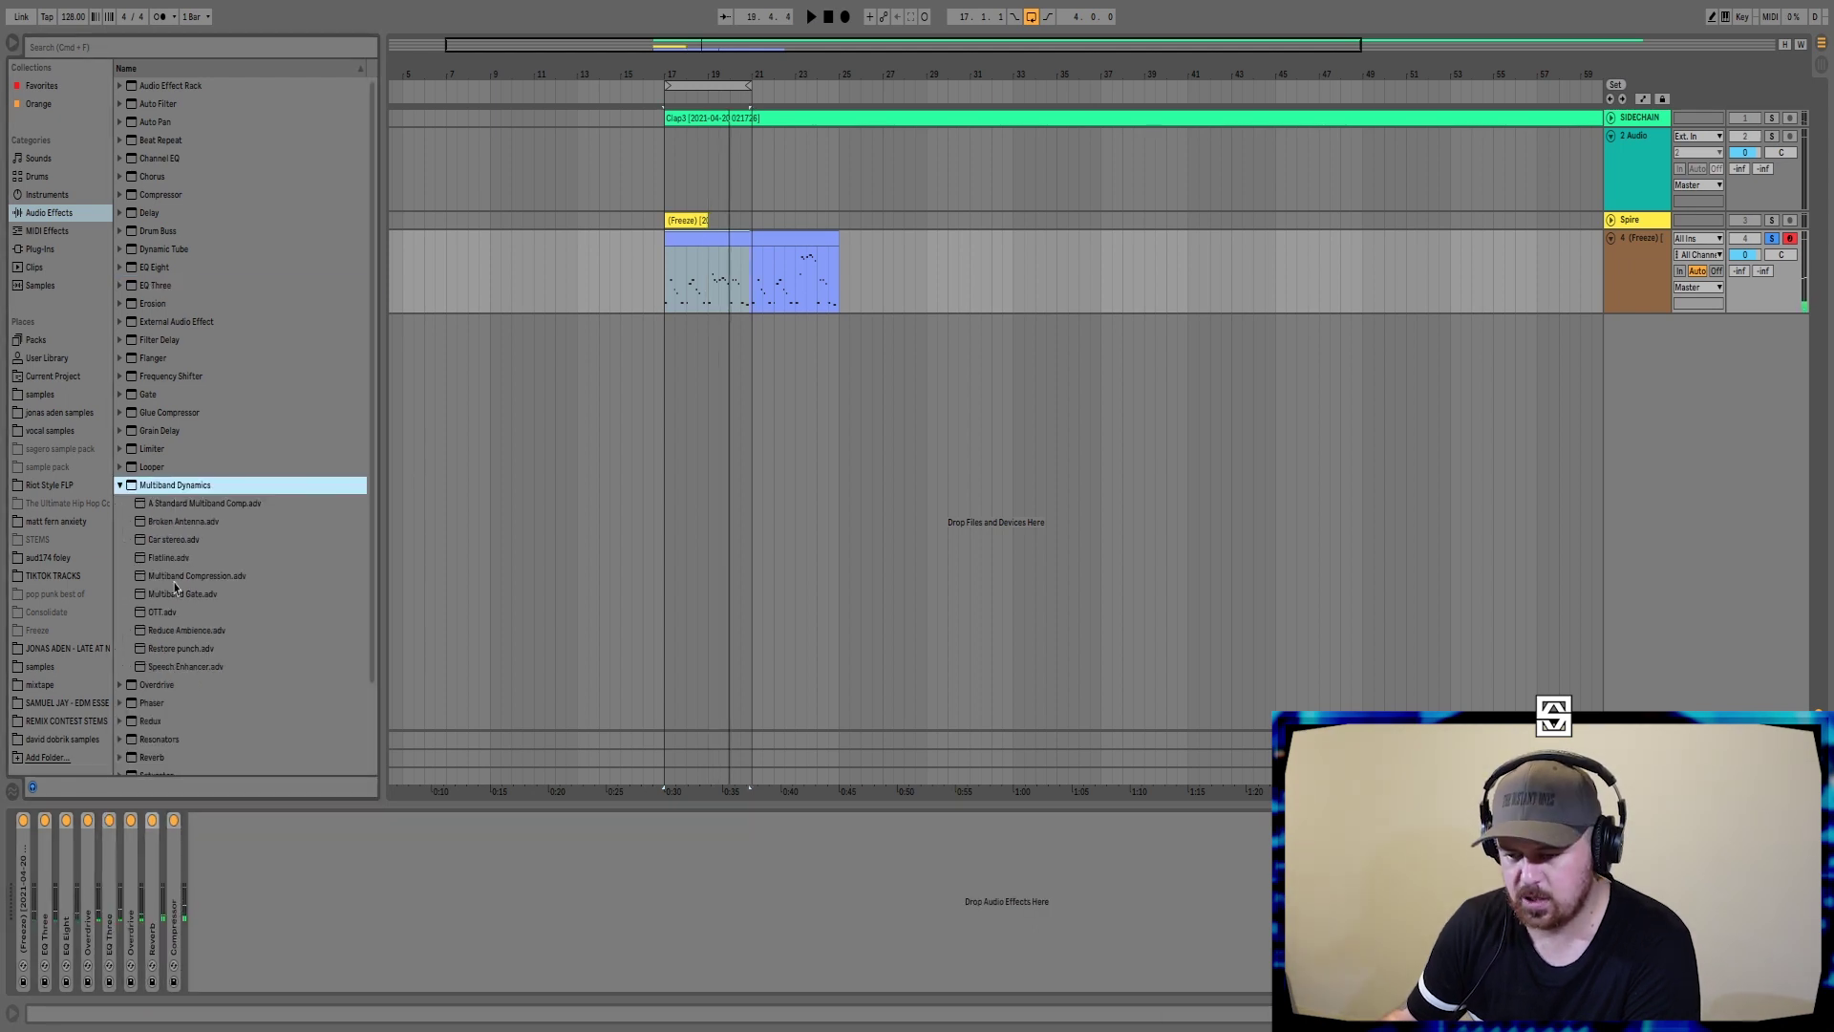
double_click(162, 611)
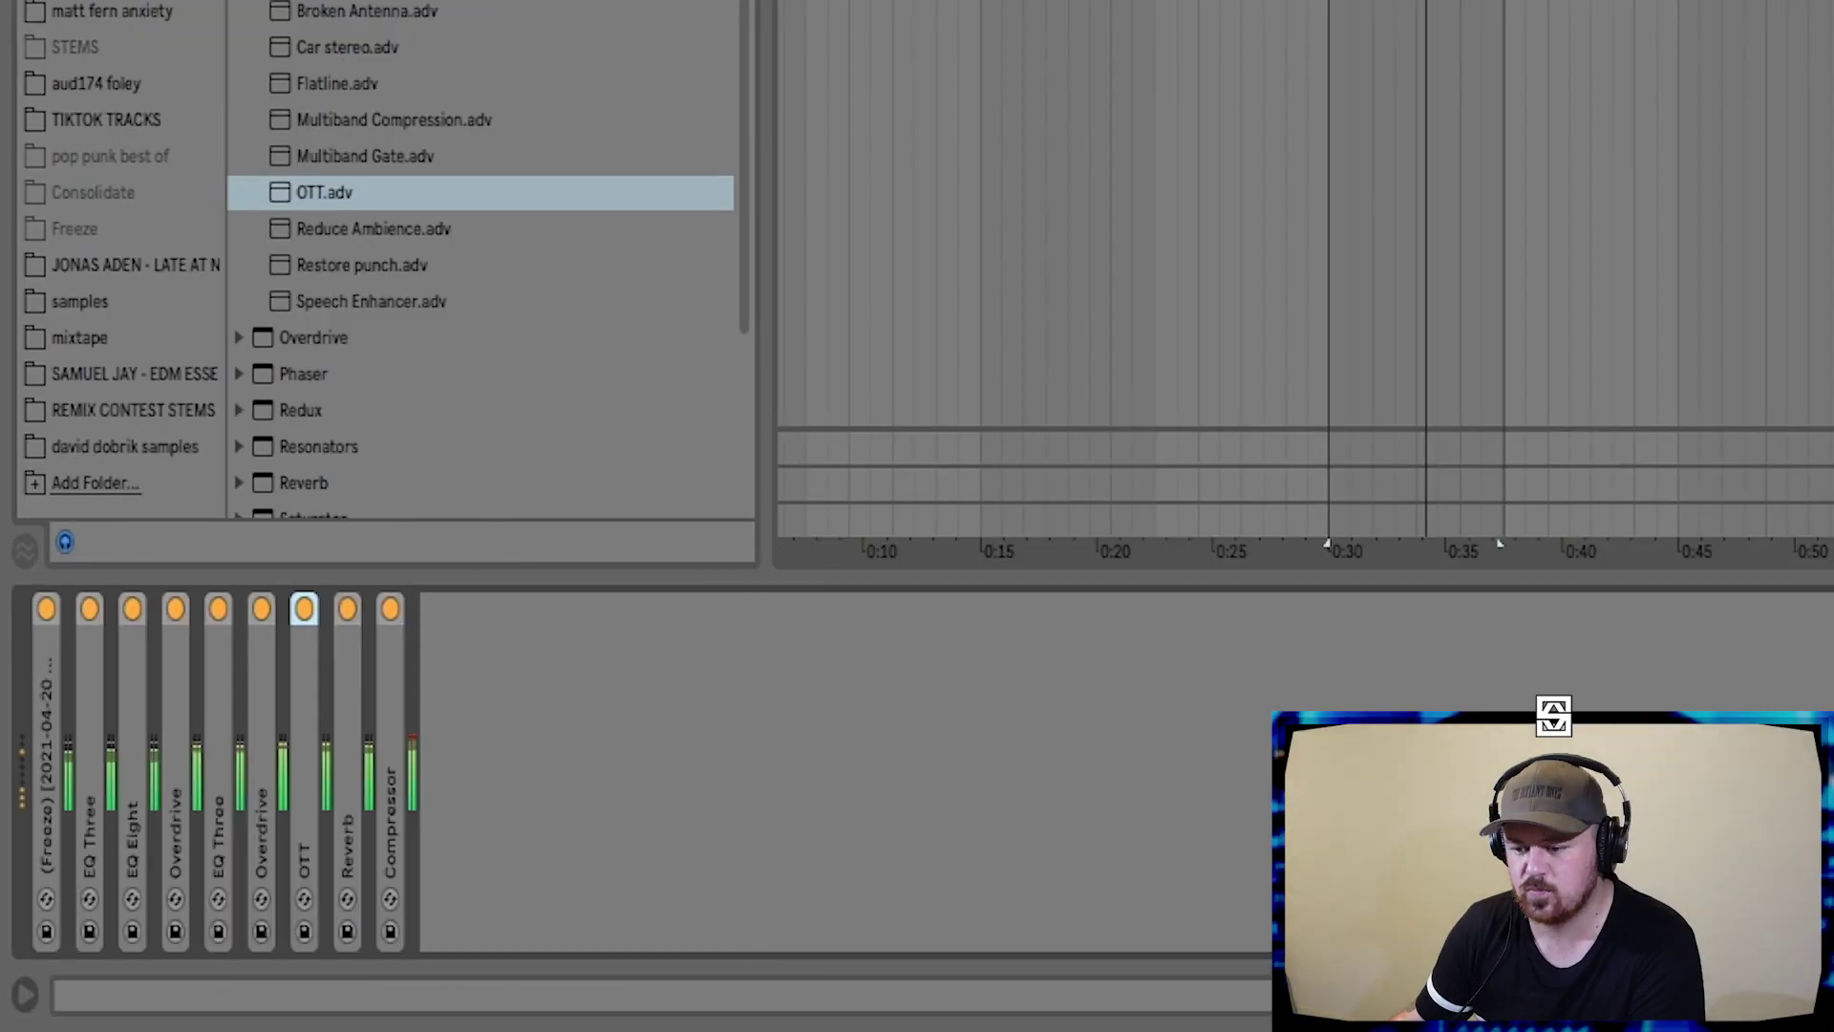
- Insert Vinyl Distortion between the first Overdrive and the second EQ Three, and raise its Pinch frequency
scroll(491, 233, down, 5)
click(340, 462)
drag(340, 461, 196, 764)
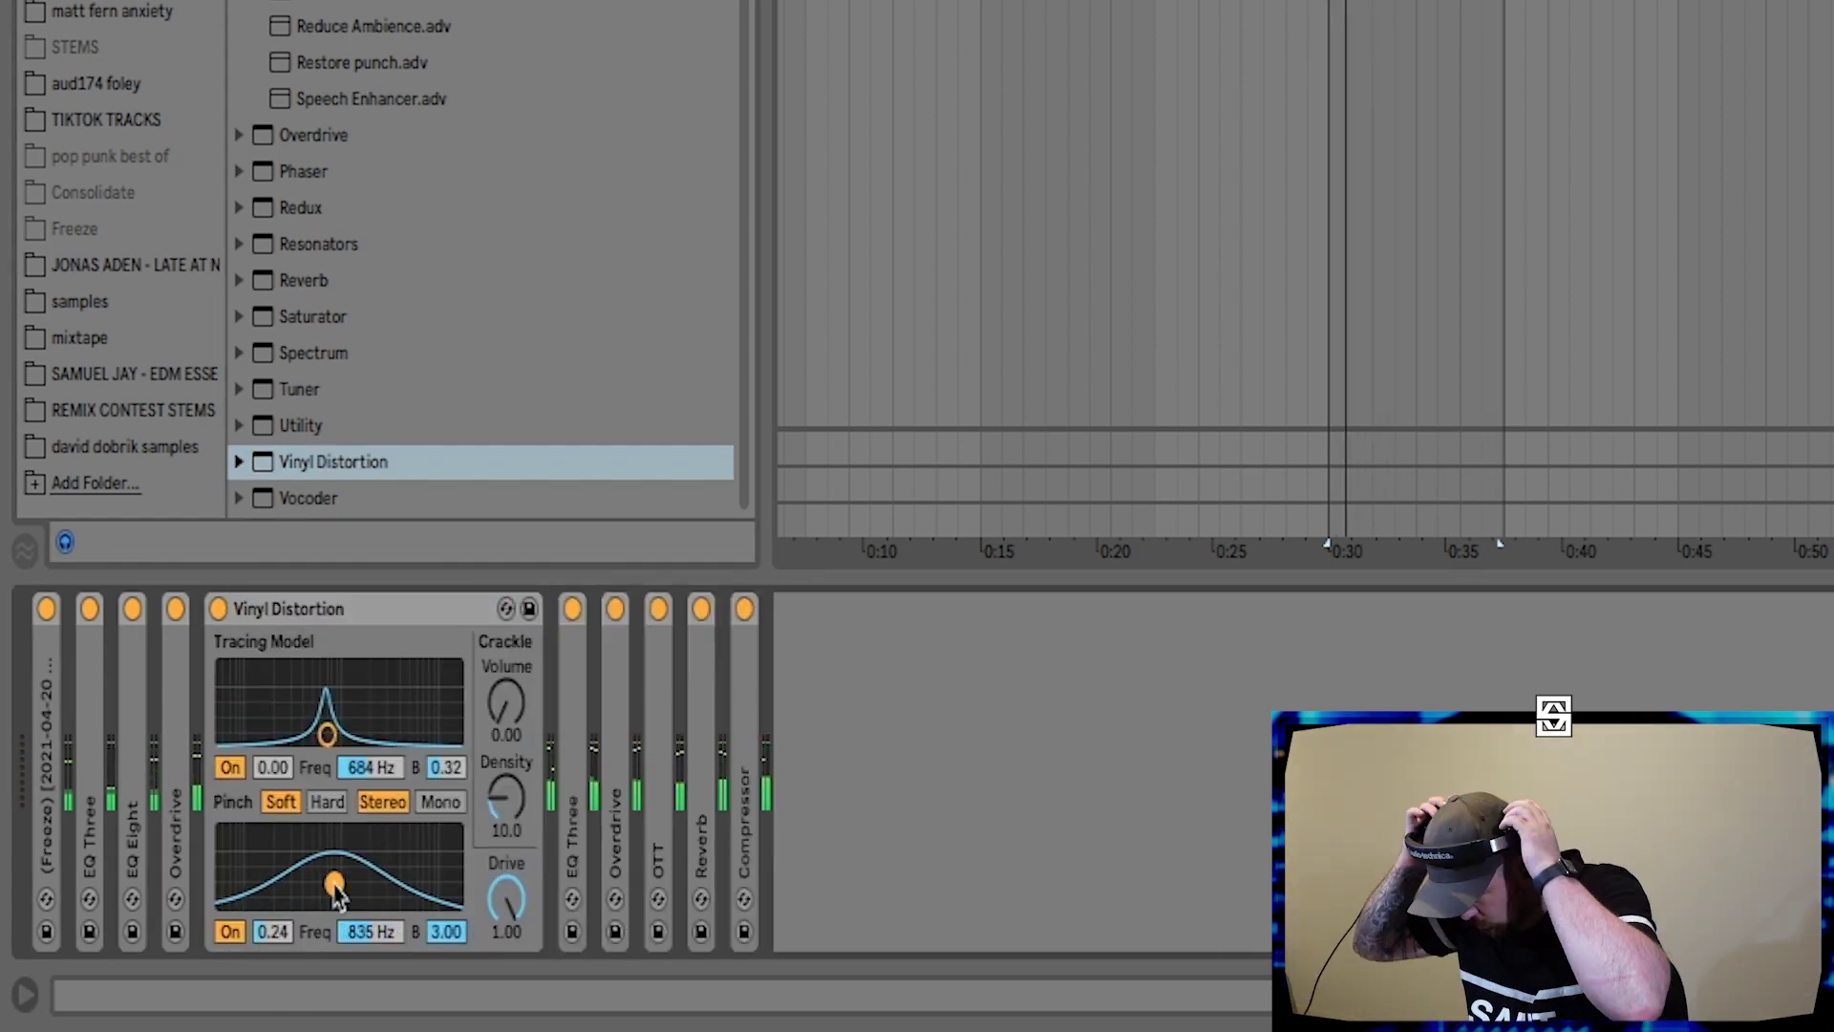
drag(336, 893, 433, 885)
double_click(289, 608)
- Loop both four-bar melody clips and insert an EQ Eight directly after Simpler, shifting its low band up in frequency
key(ctrl+l)
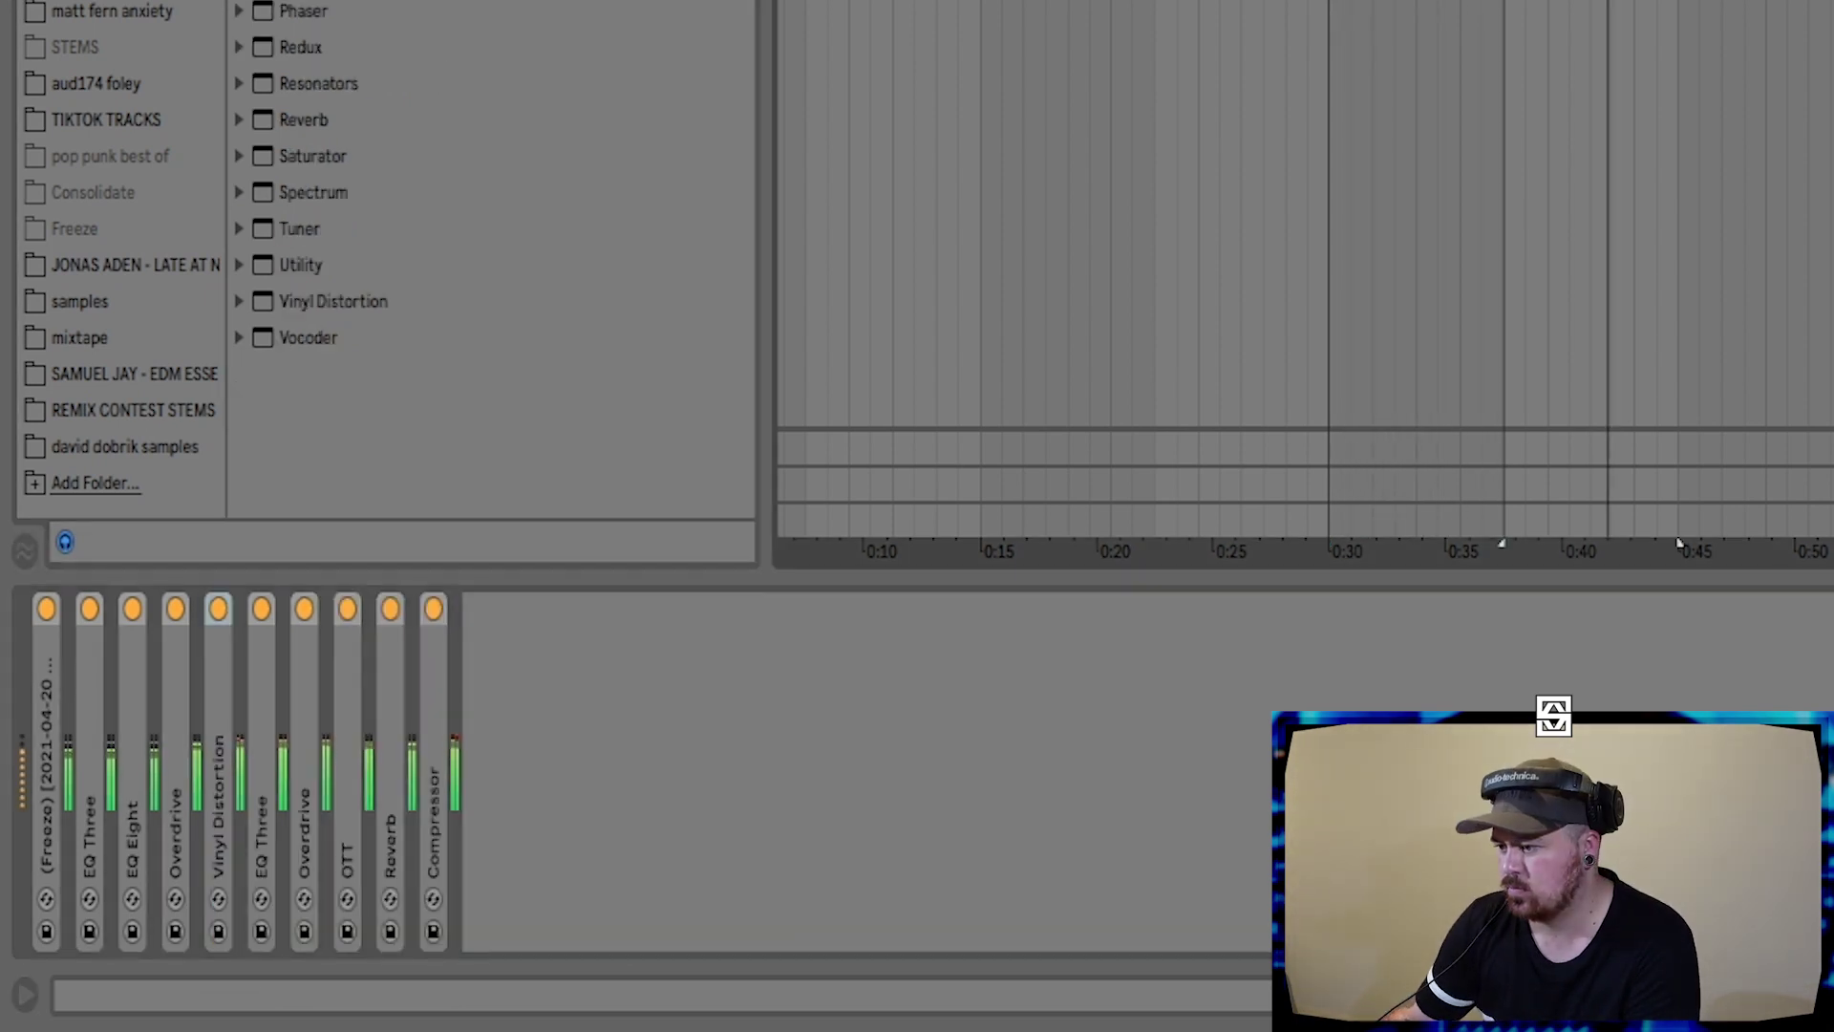
key(super+l)
double_click(306, 4)
drag(561, 608, 68, 722)
drag(230, 753, 360, 758)
double_click(172, 609)
- Open the audio preferences and replay the looped melody
key(space)
key(super+comma)
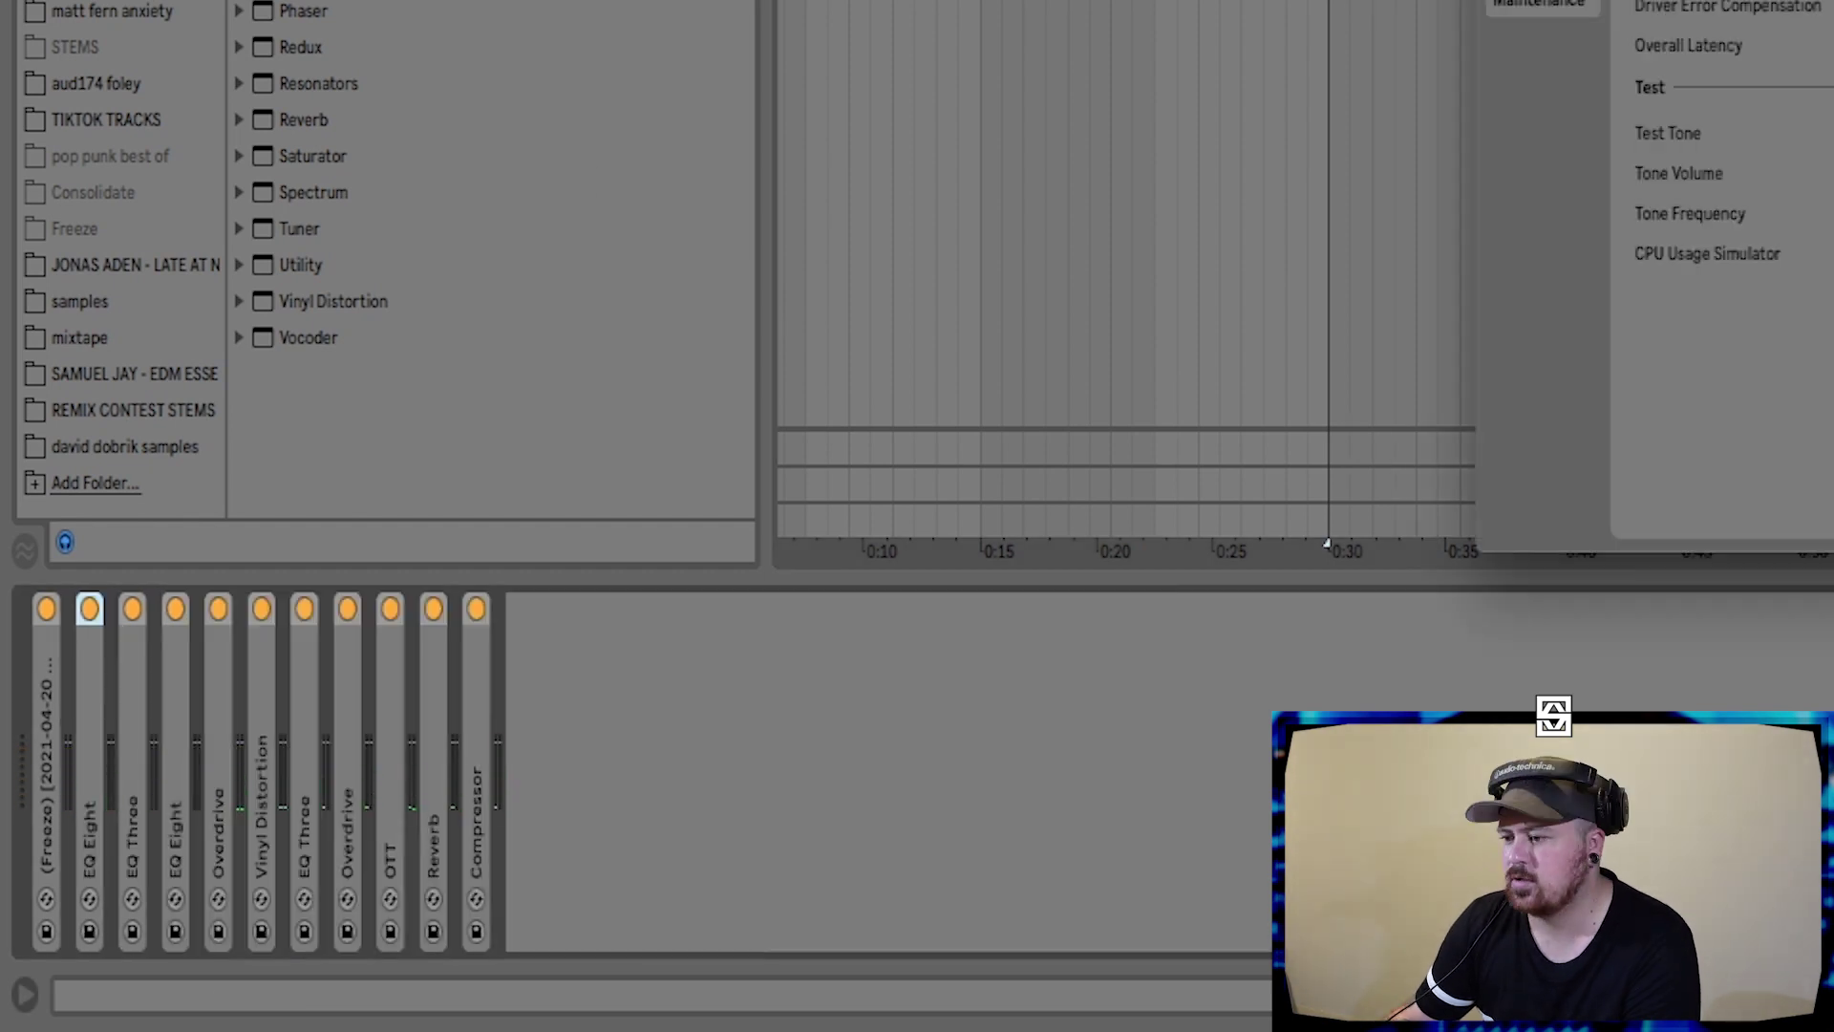
key(space)
key(space)
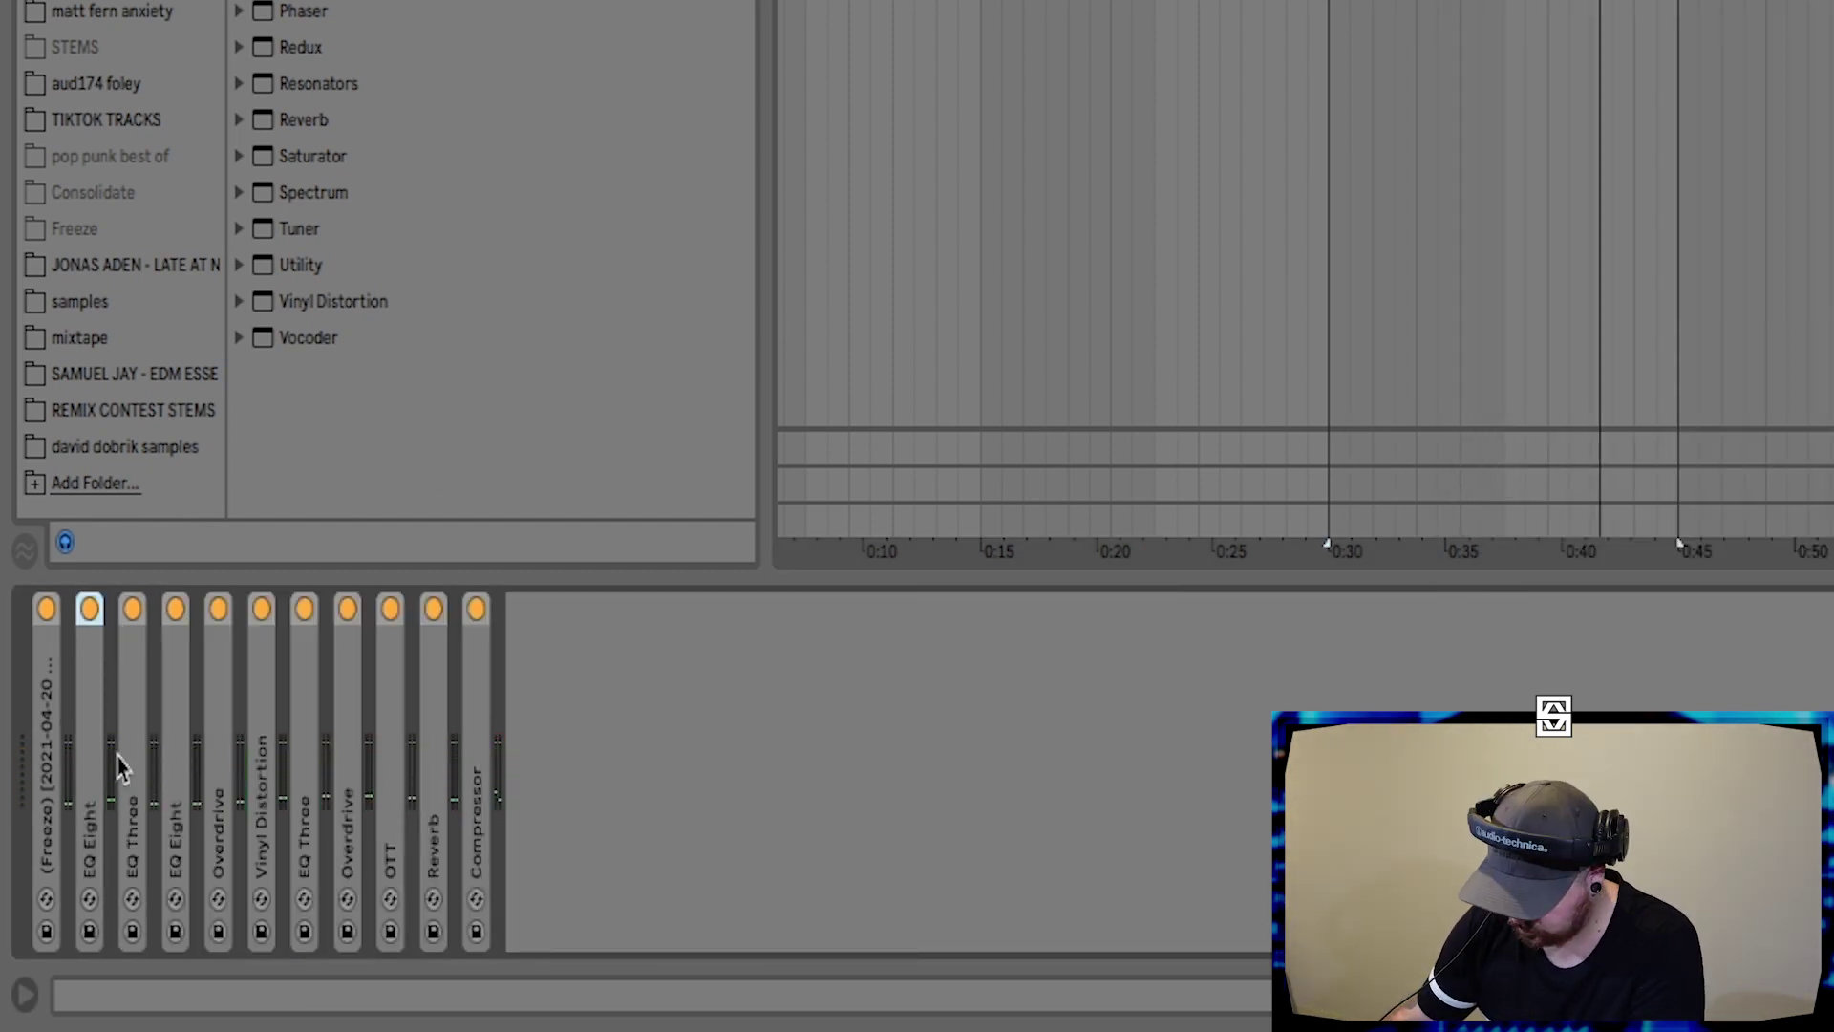
- Move the EQ Eight after Simpler to the end of the chain, and place the first Overdrive directly after the first EQ Three
drag(96, 769, 457, 793)
key(space)
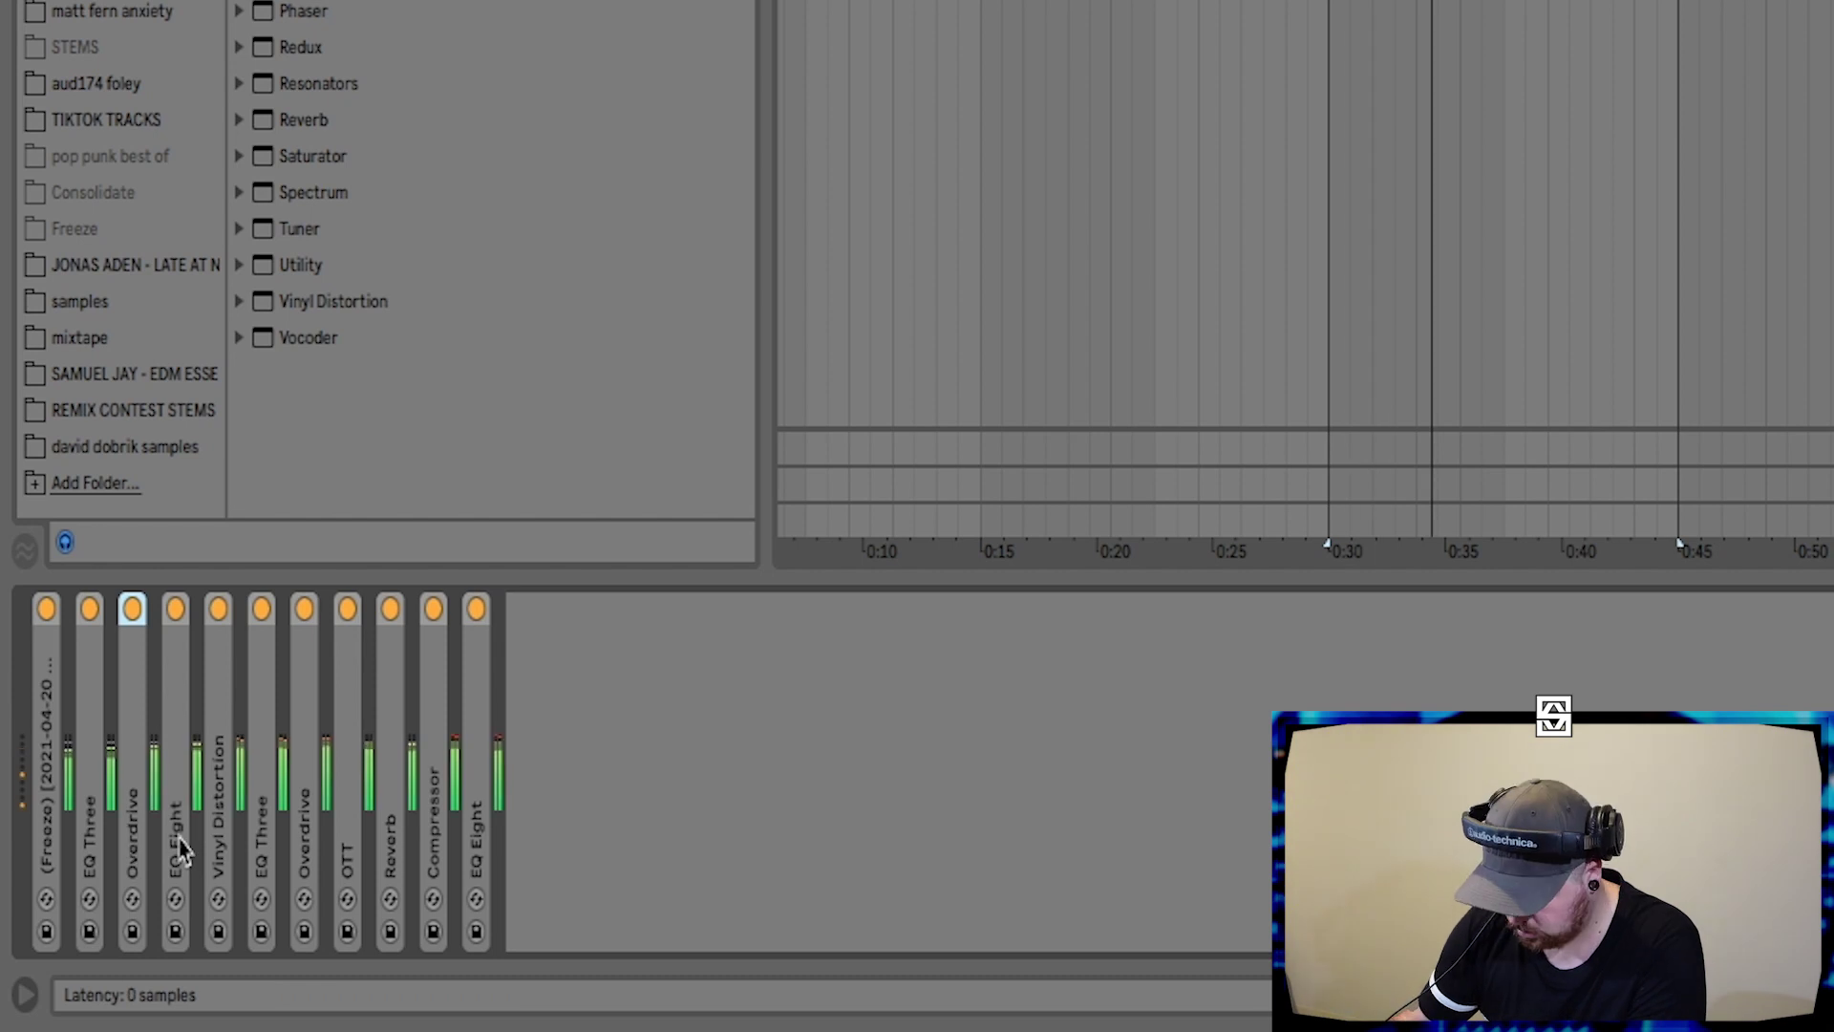
key(space)
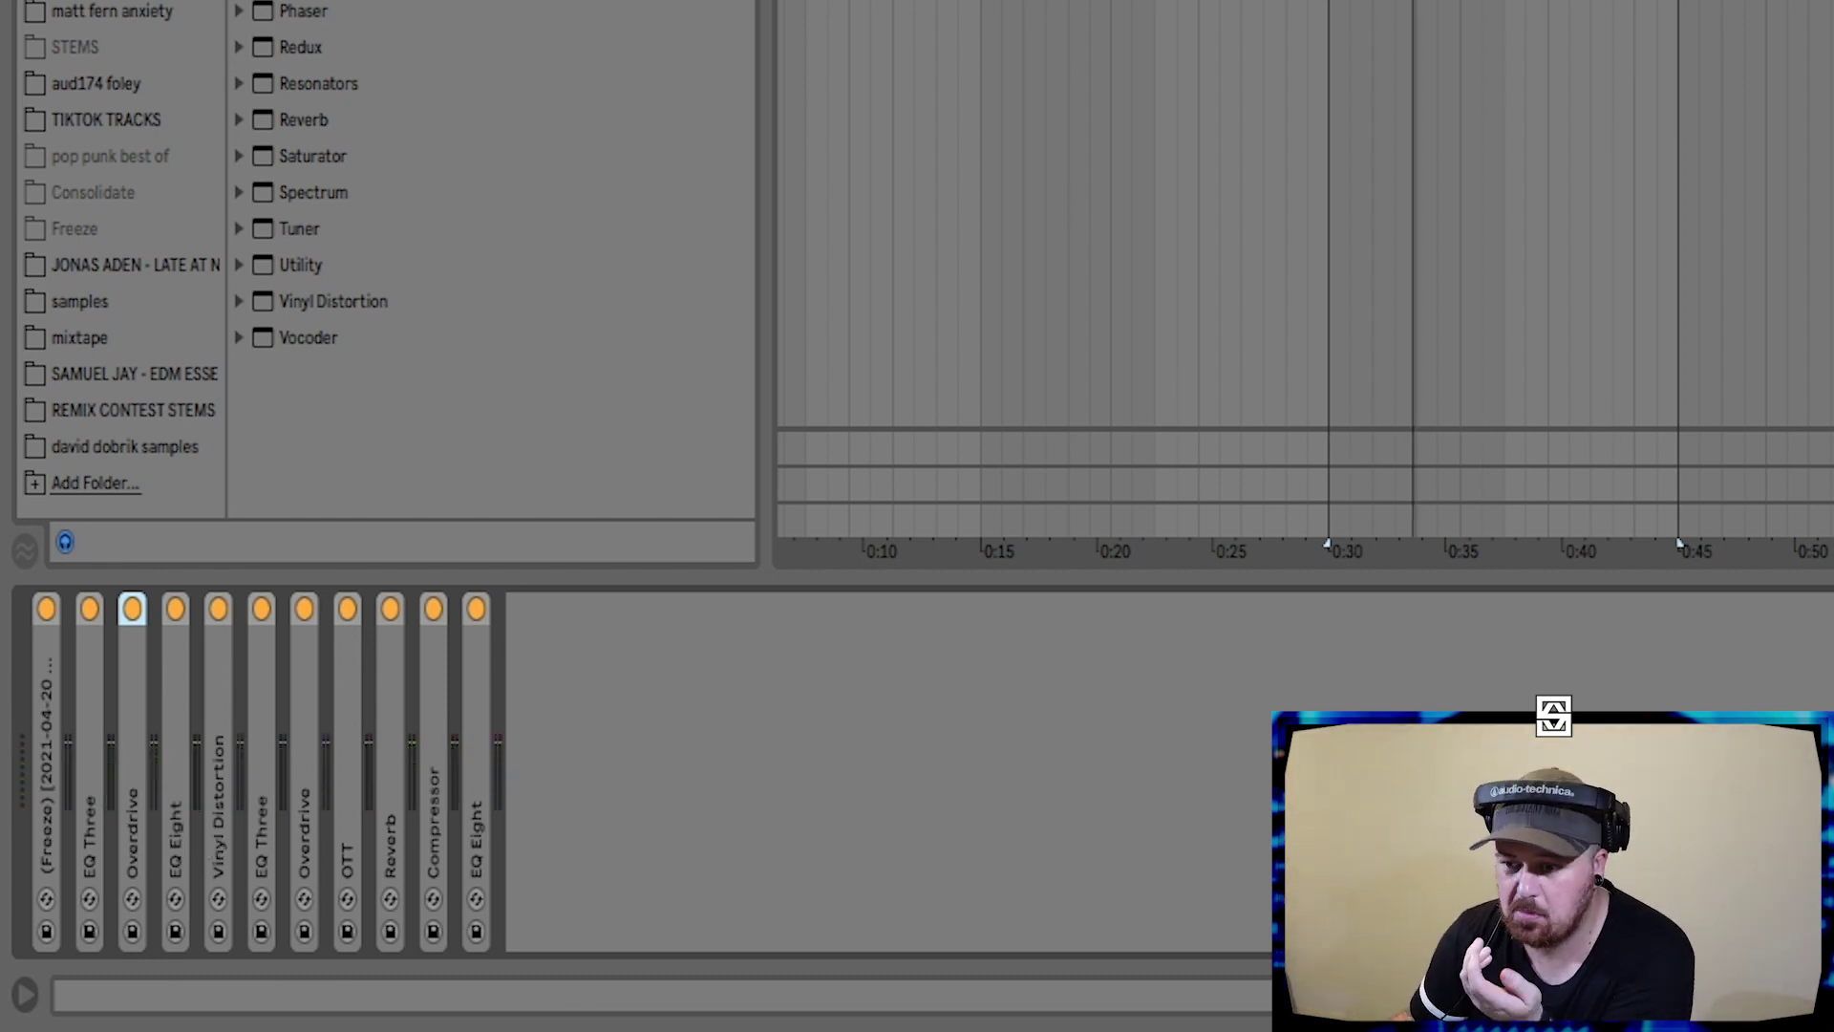
- Insert a third EQ Three between OTT and Reverb and set its FreqLow to about 834 Hz during playback
drag(305, 2, 411, 764)
drag(487, 609, 369, 745)
key(space)
drag(416, 894, 415, 850)
- Try an Overdrive between the third EQ Three and the Reverb, adjusting its filter, Drive and Dry/Wet
drag(304, 3, 602, 764)
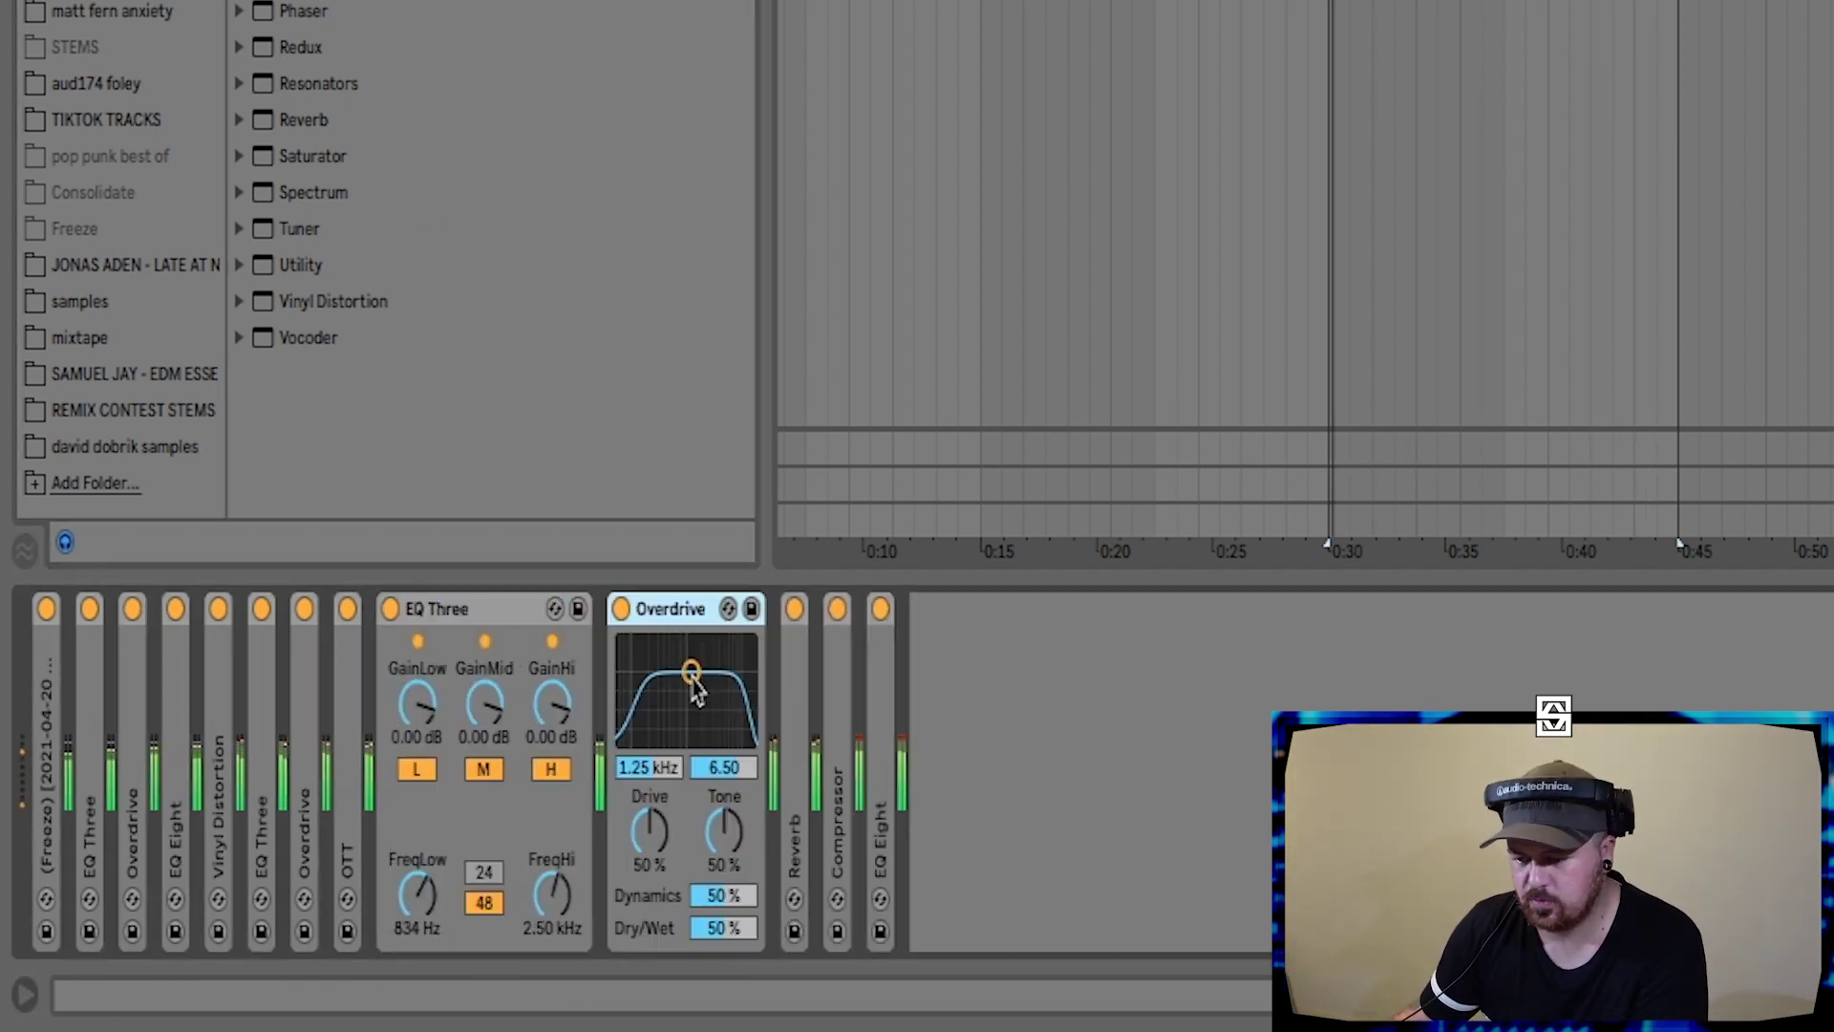
drag(691, 672, 704, 656)
drag(649, 831, 649, 860)
drag(724, 831, 724, 941)
drag(724, 927, 724, 898)
mouse_move(649, 831)
mouse_down()
mouse_move(649, 784)
mouse_move(650, 816)
mouse_up()
double_click(659, 608)
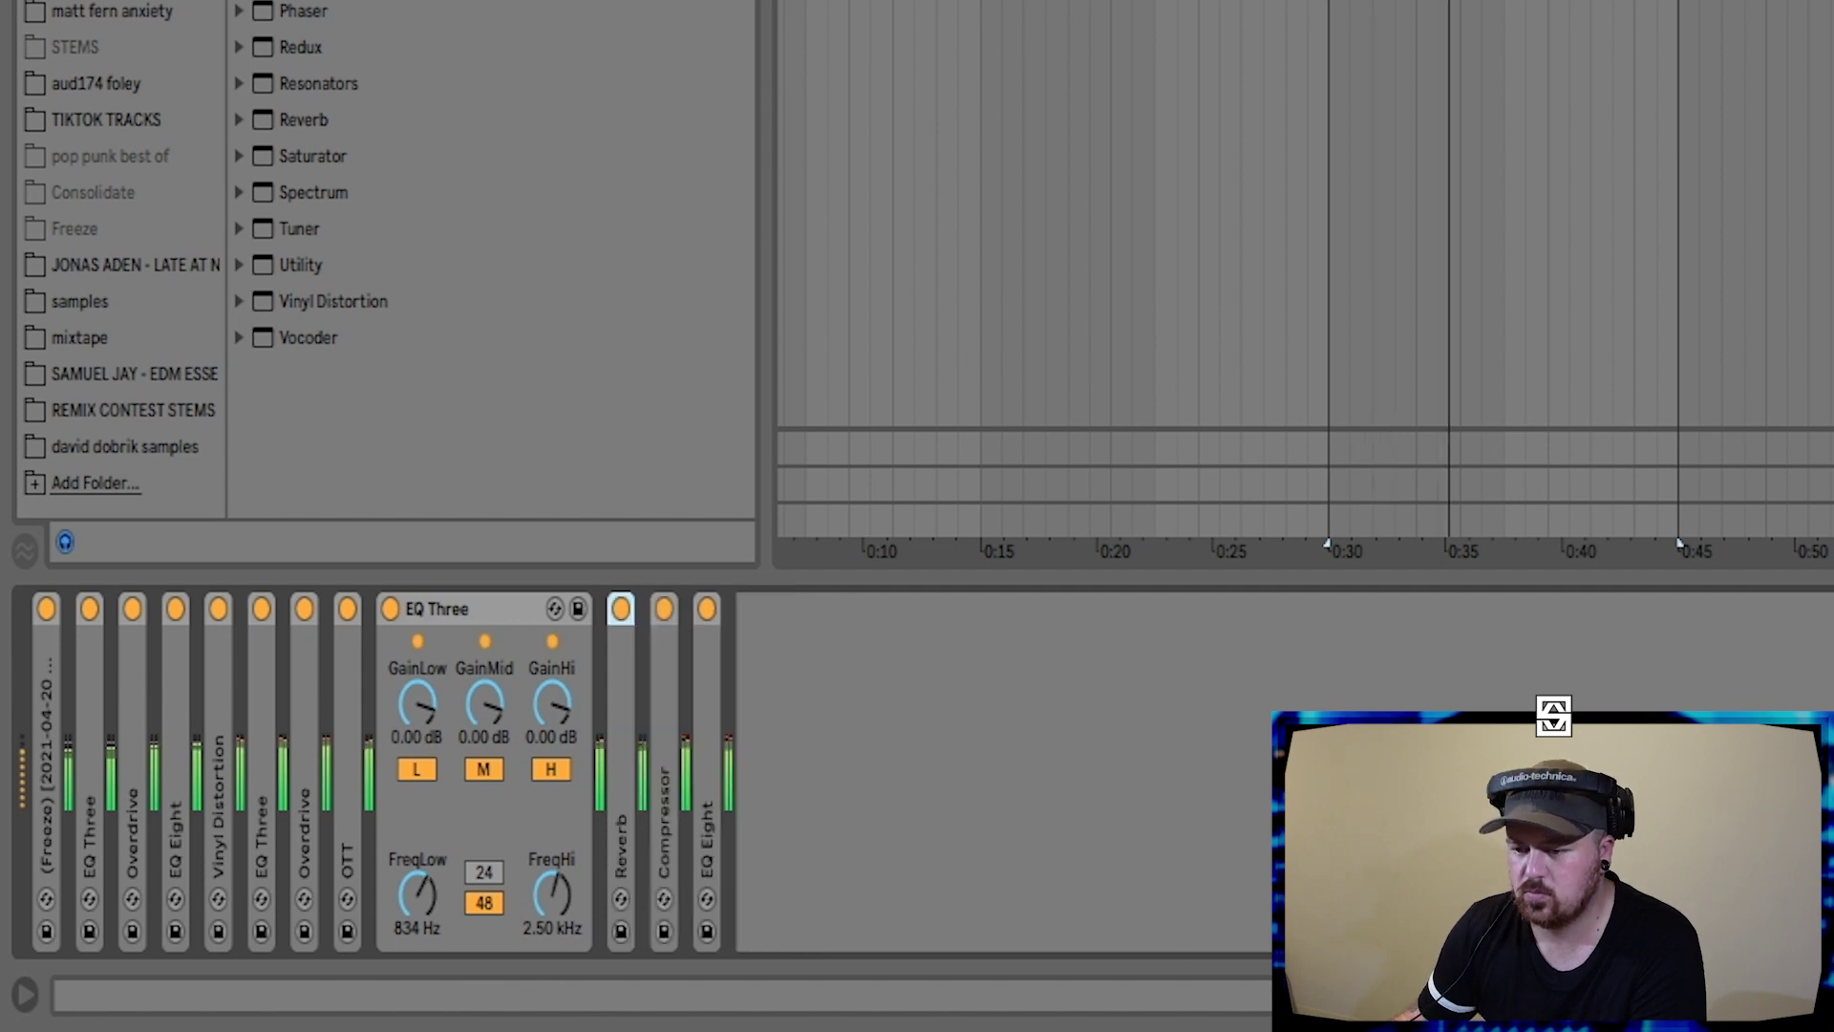
- Toggle the Audio Effect Rack to compare the sound, and collapse its expanded EQ Three and Overdrive devices
double_click(664, 821)
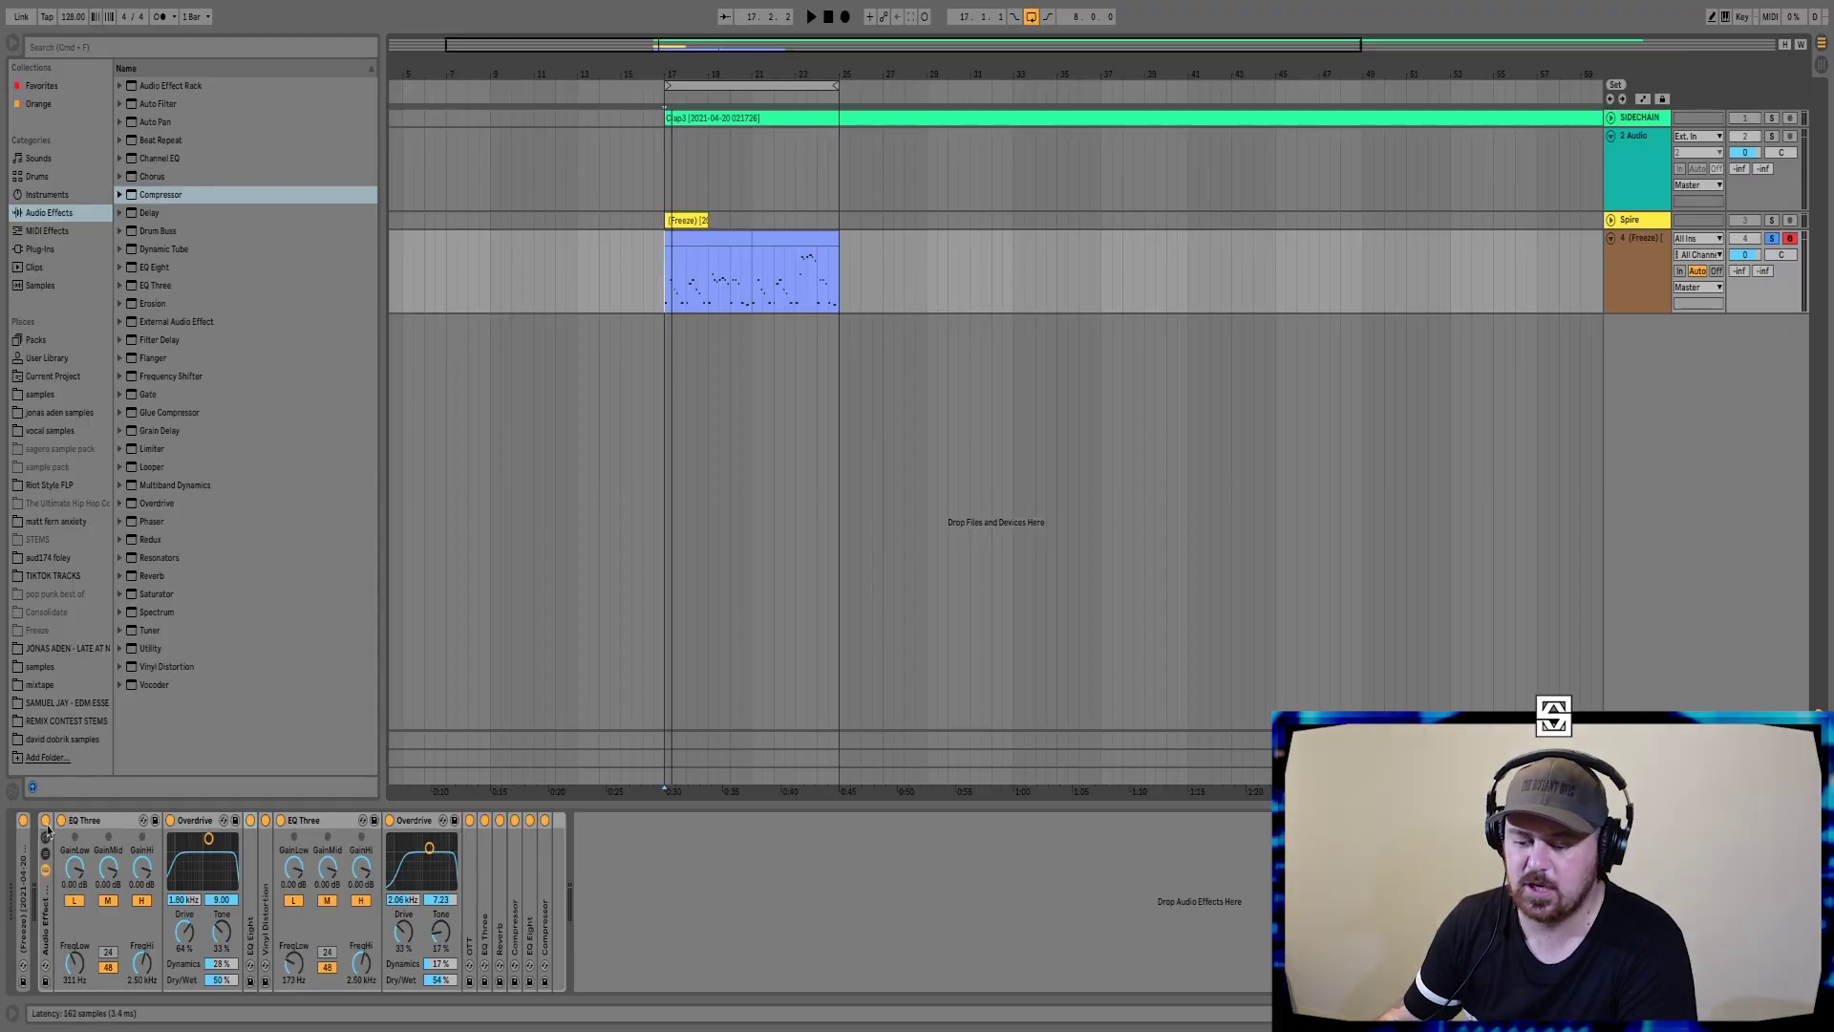
click(46, 822)
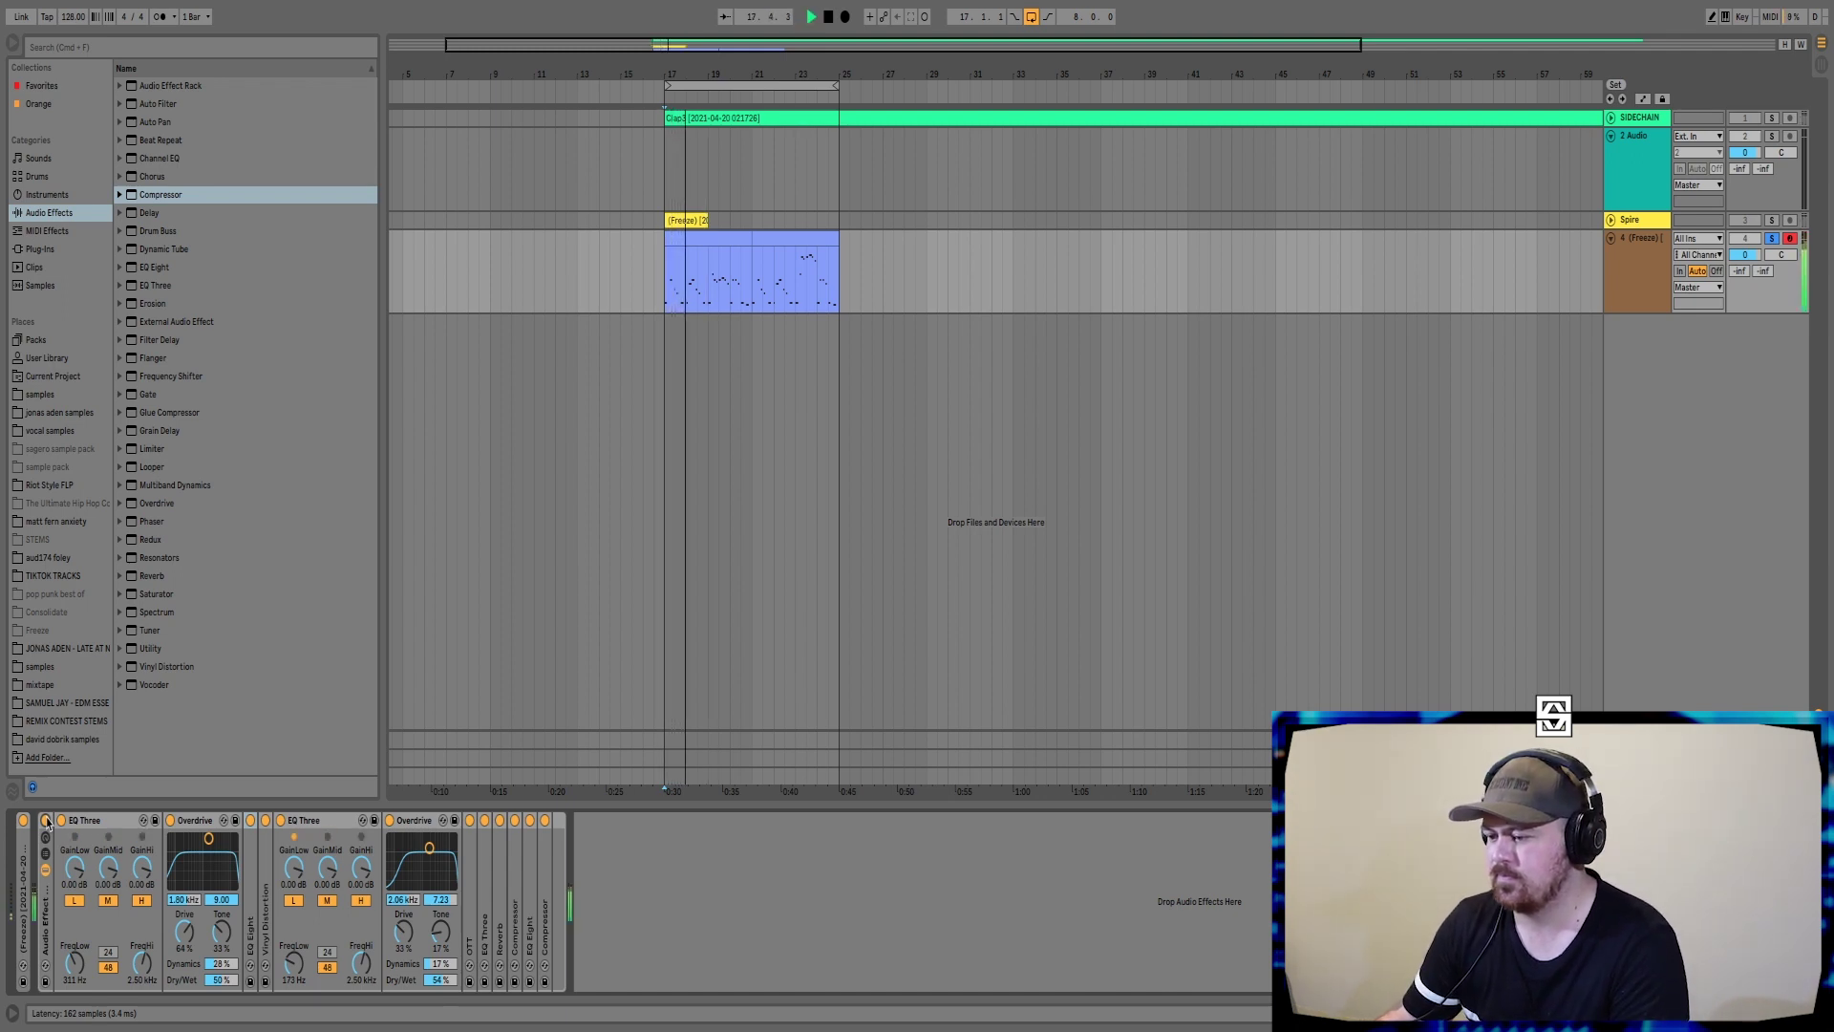
double_click(95, 820)
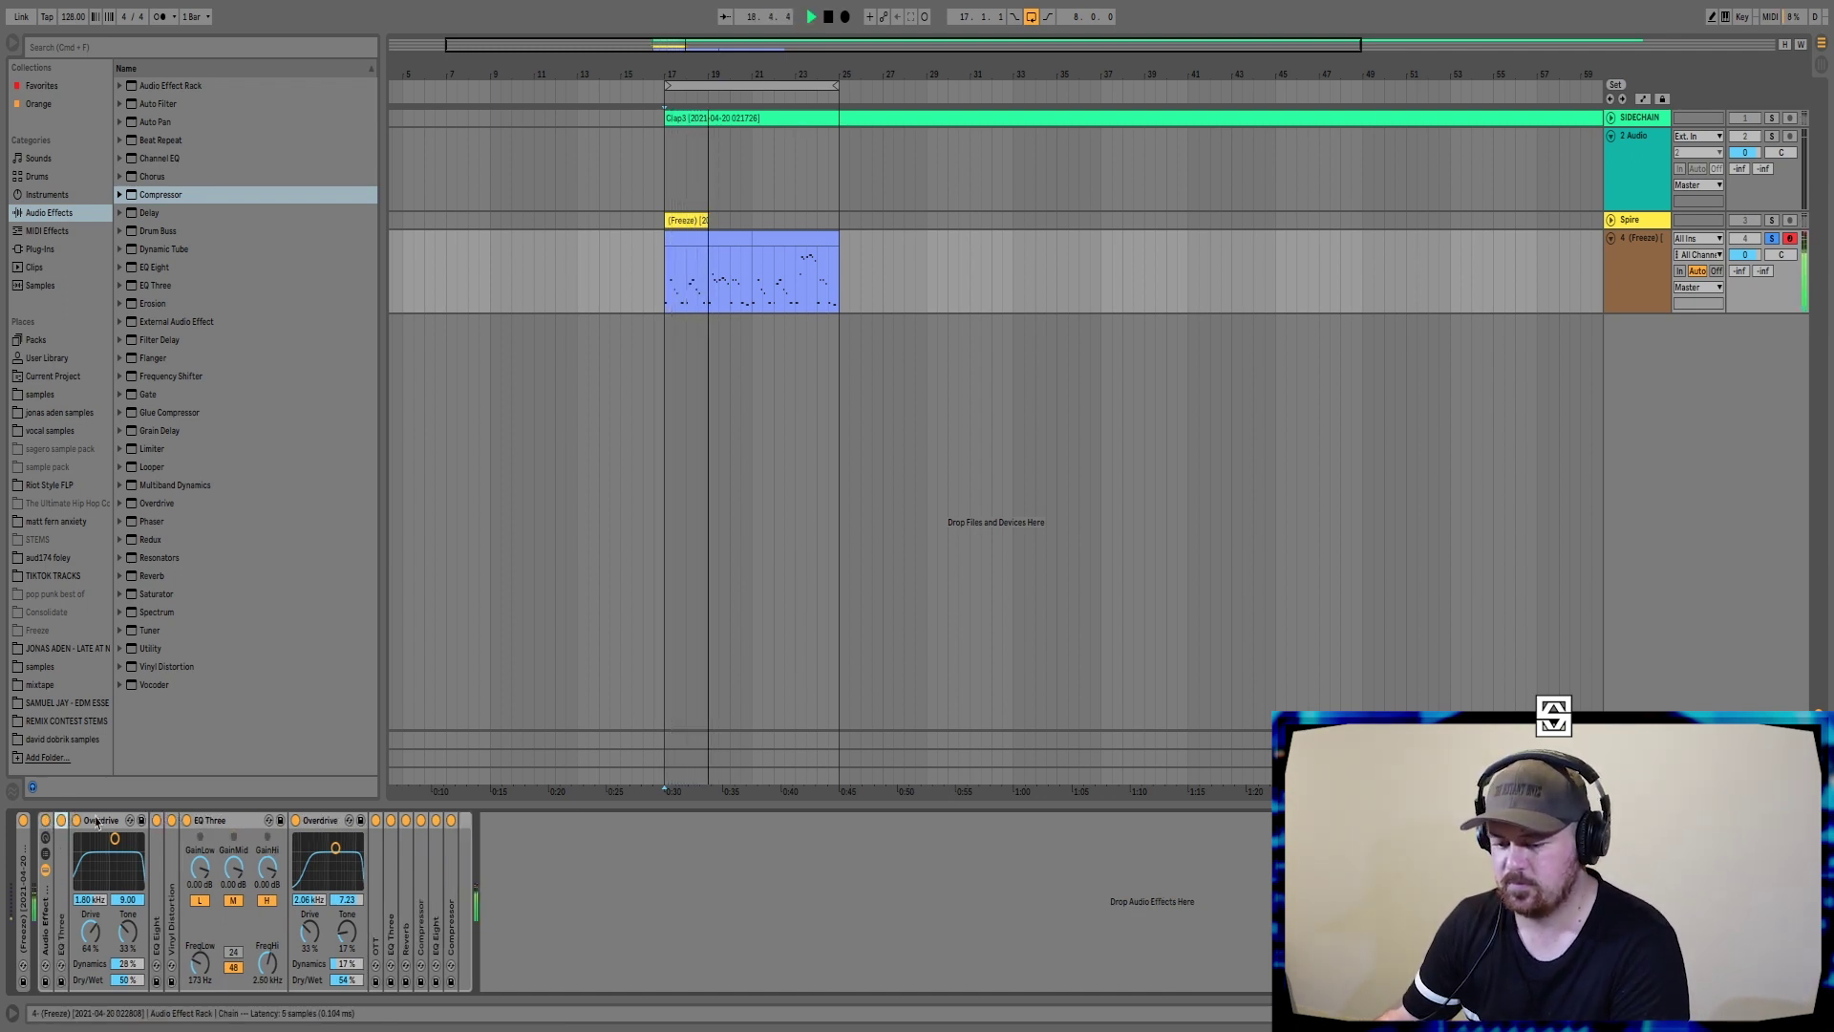
double_click(143, 822)
double_click(148, 820)
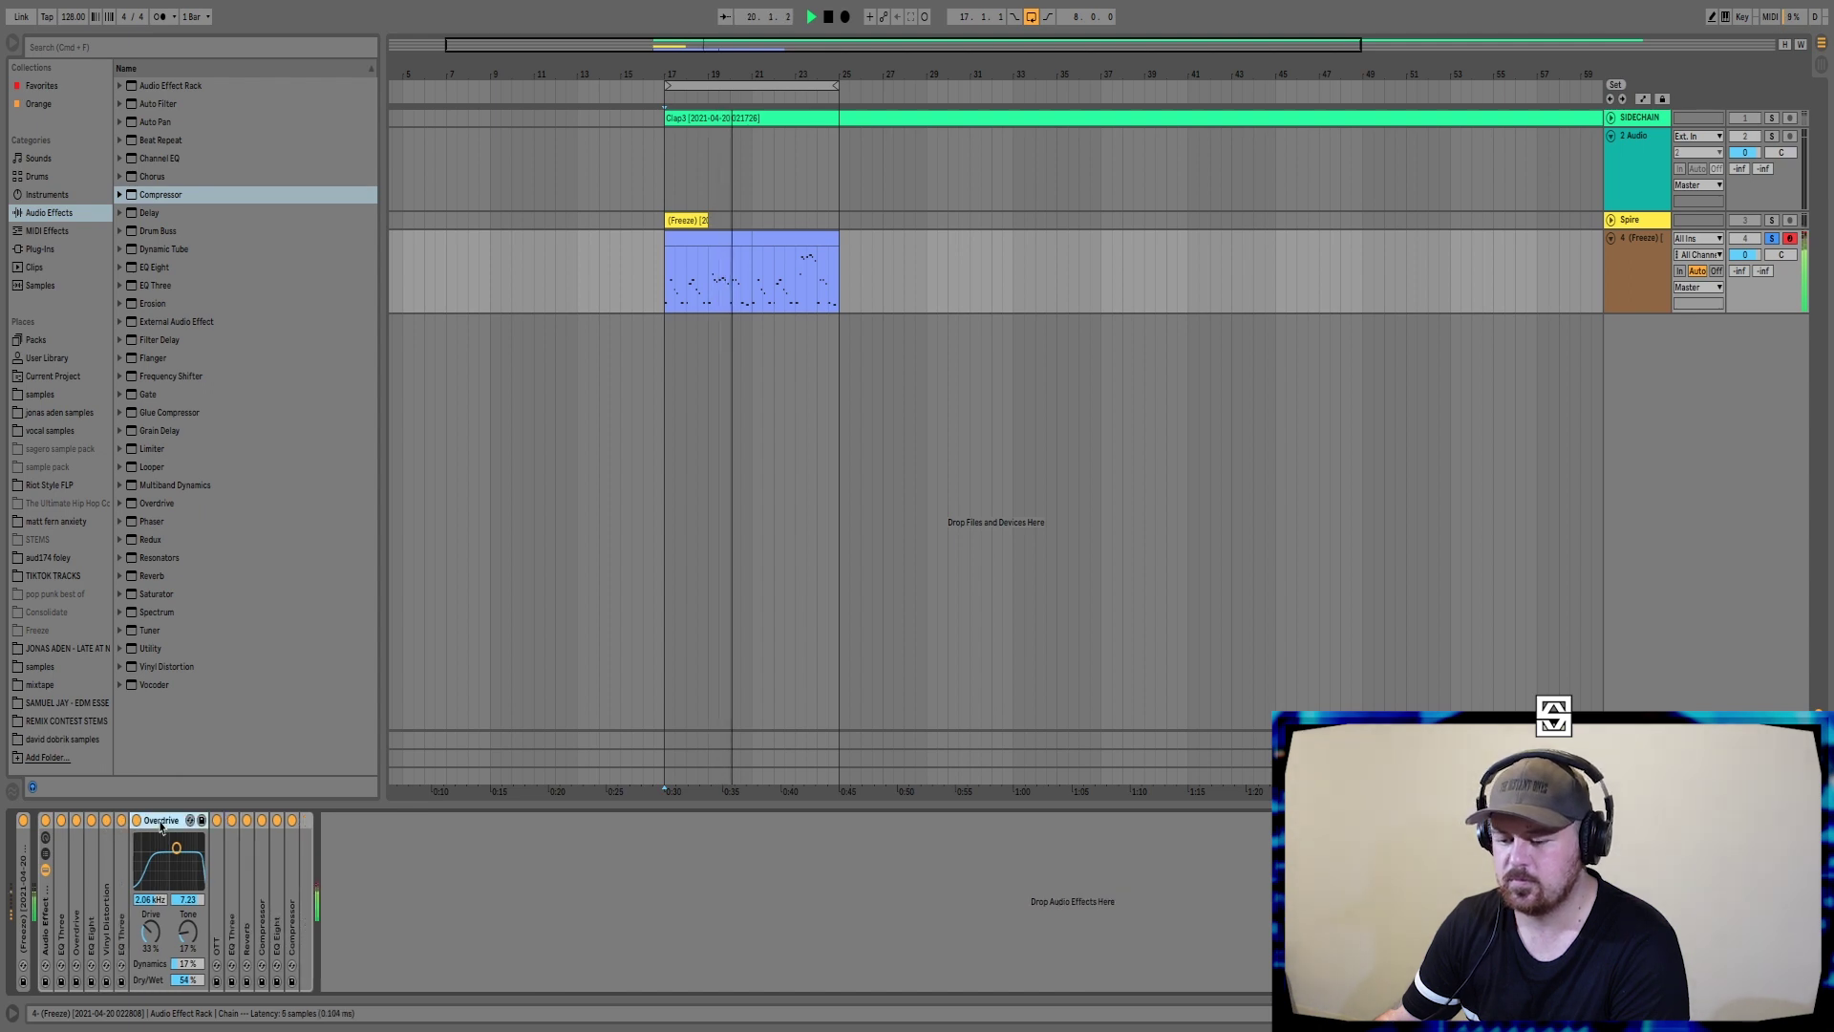
double_click(158, 822)
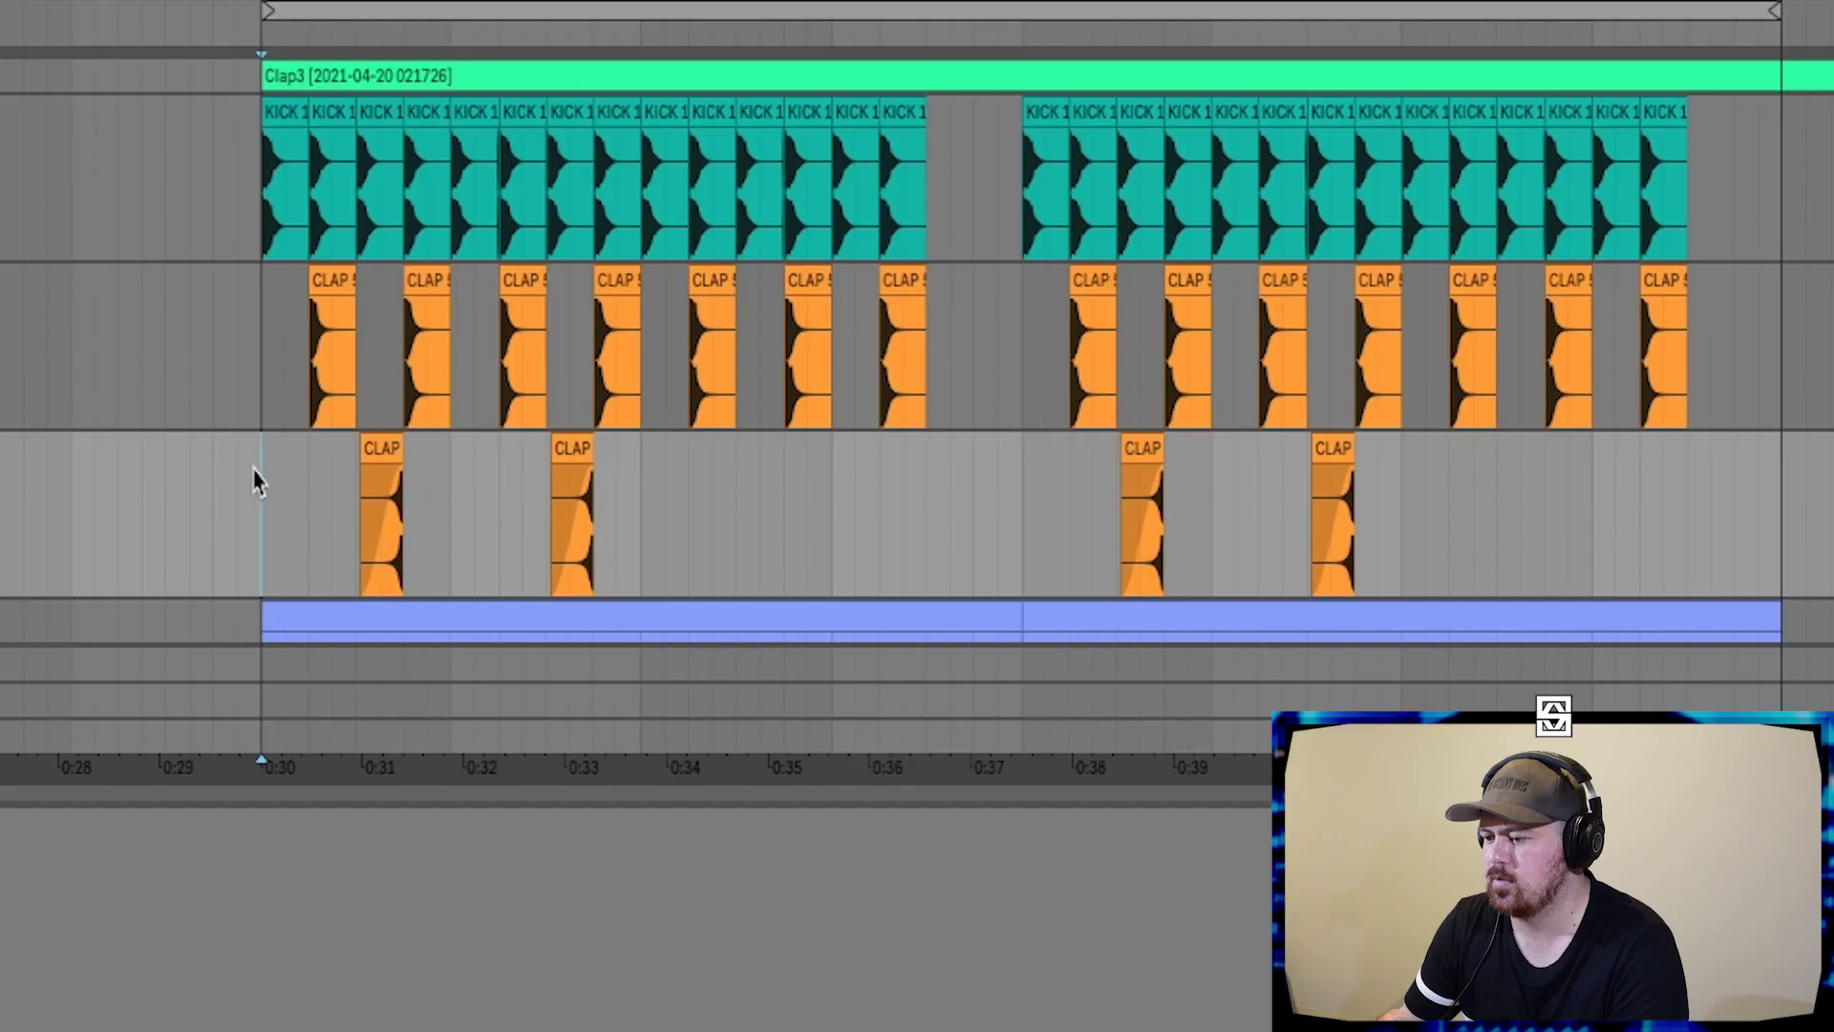
- Paste the first four-bar melody clip onto the new MIDI track at bar 17 and solo that track
key(space)
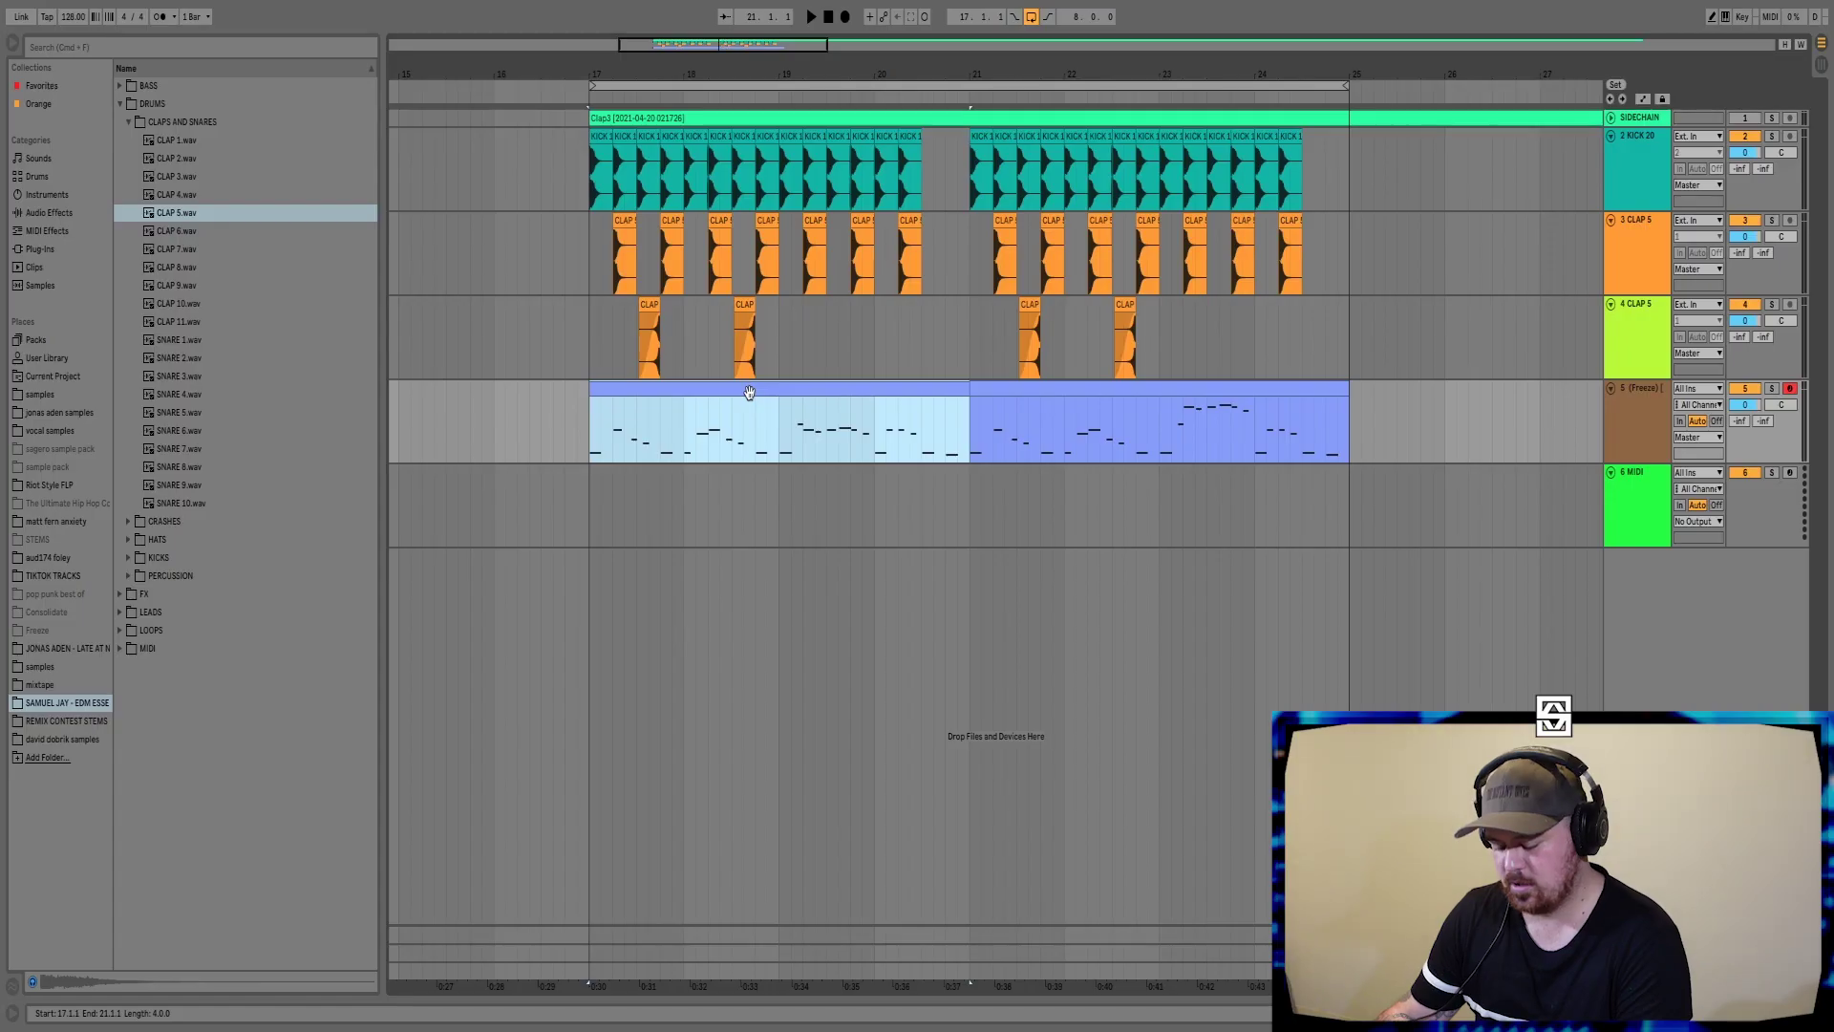
click(610, 516)
key(ctrl+v)
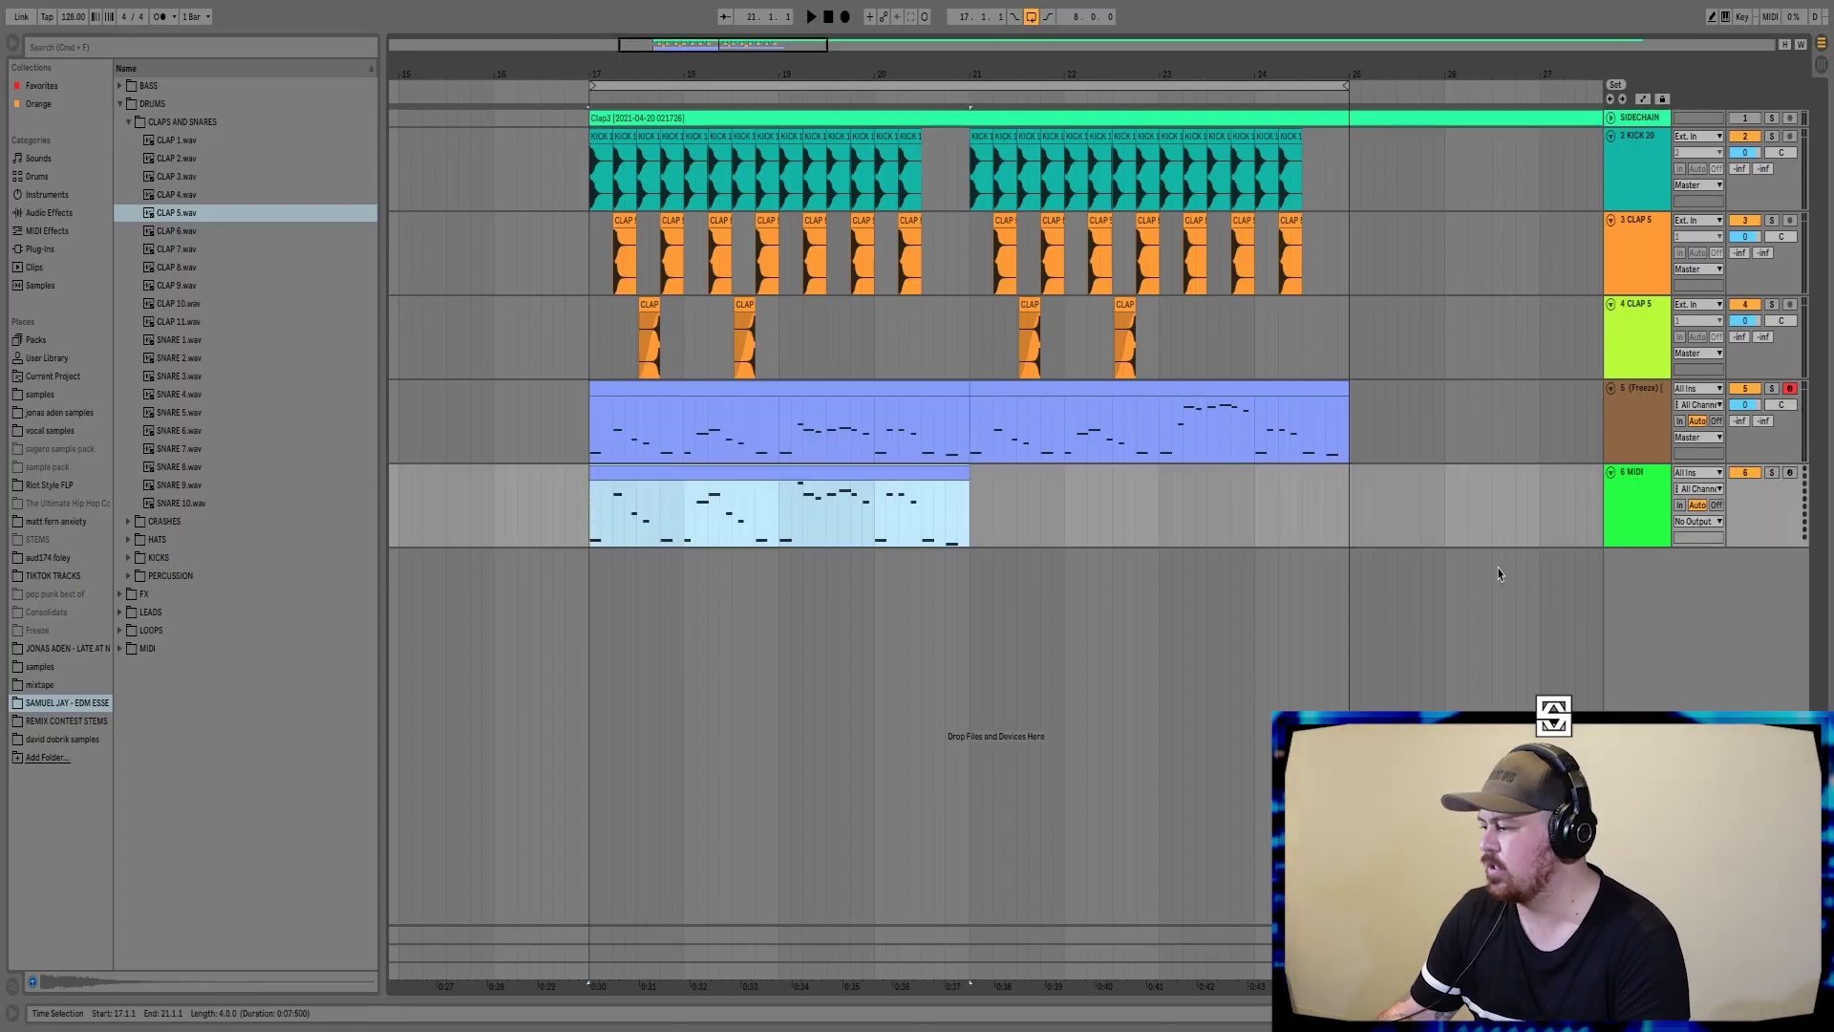
click(1773, 473)
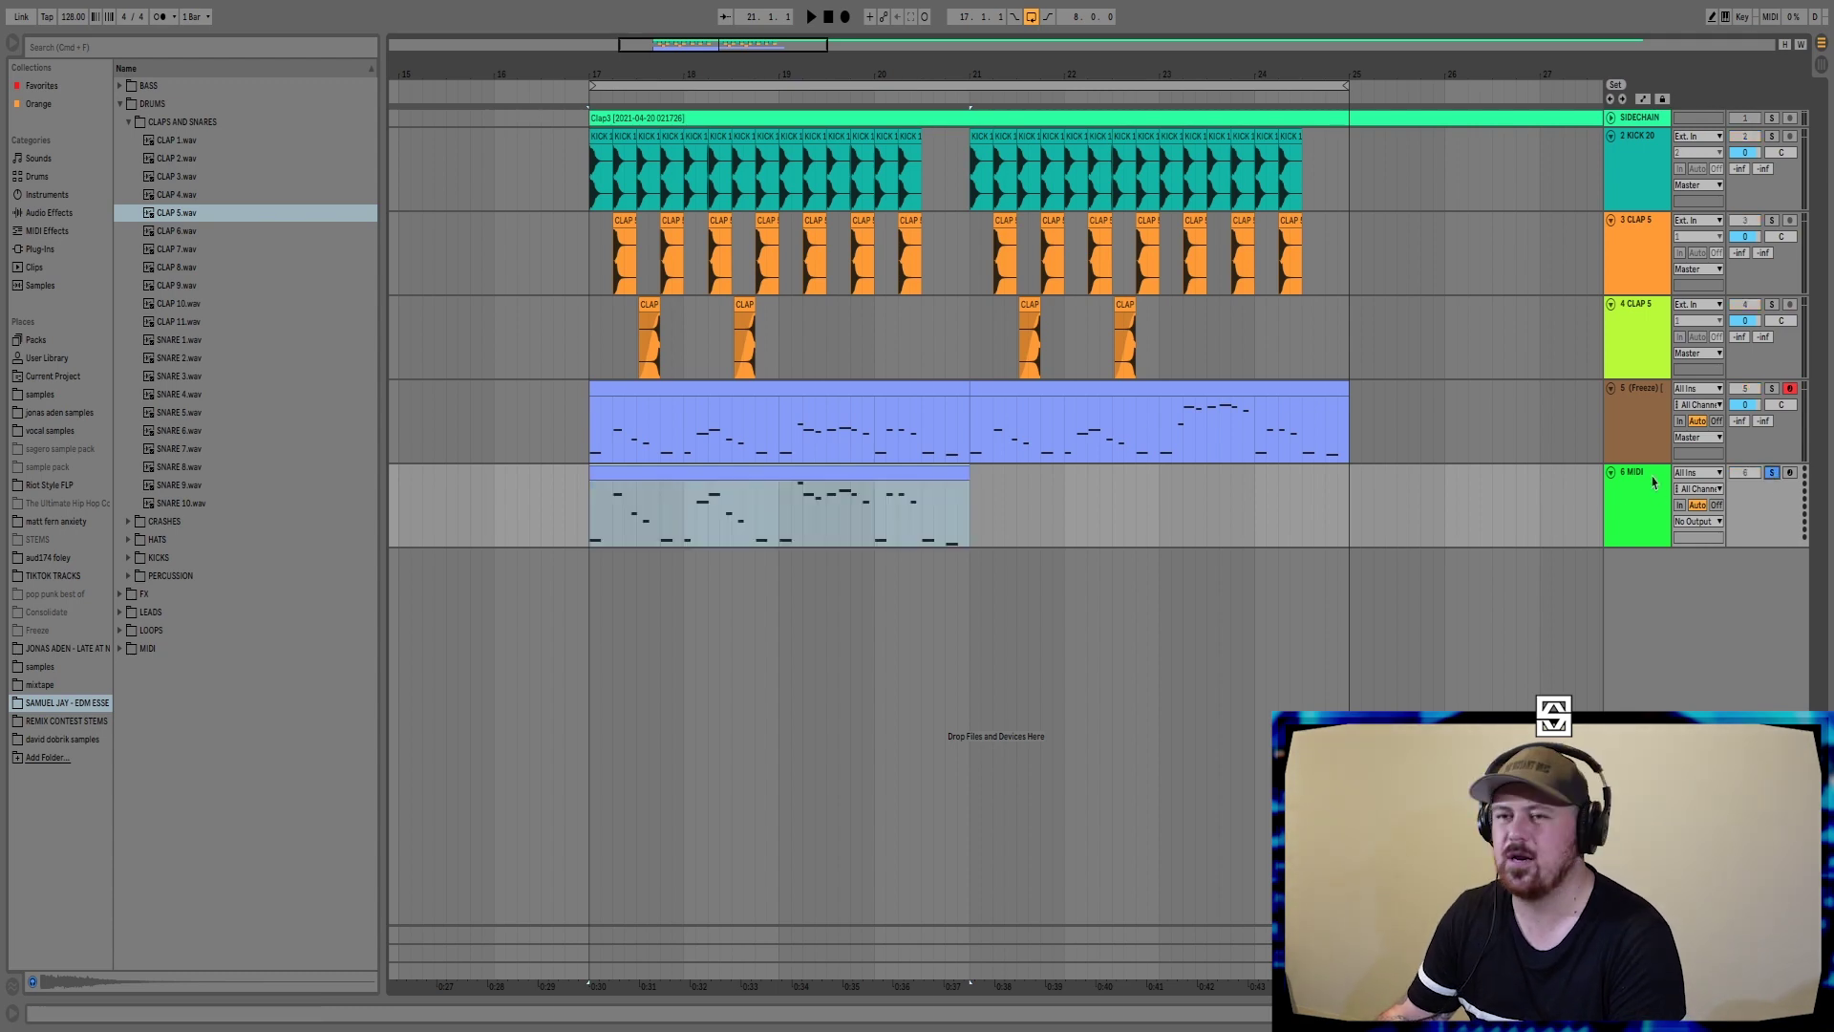
- Load the Serum plug-in onto the new MIDI track
double_click(1624, 472)
click(42, 249)
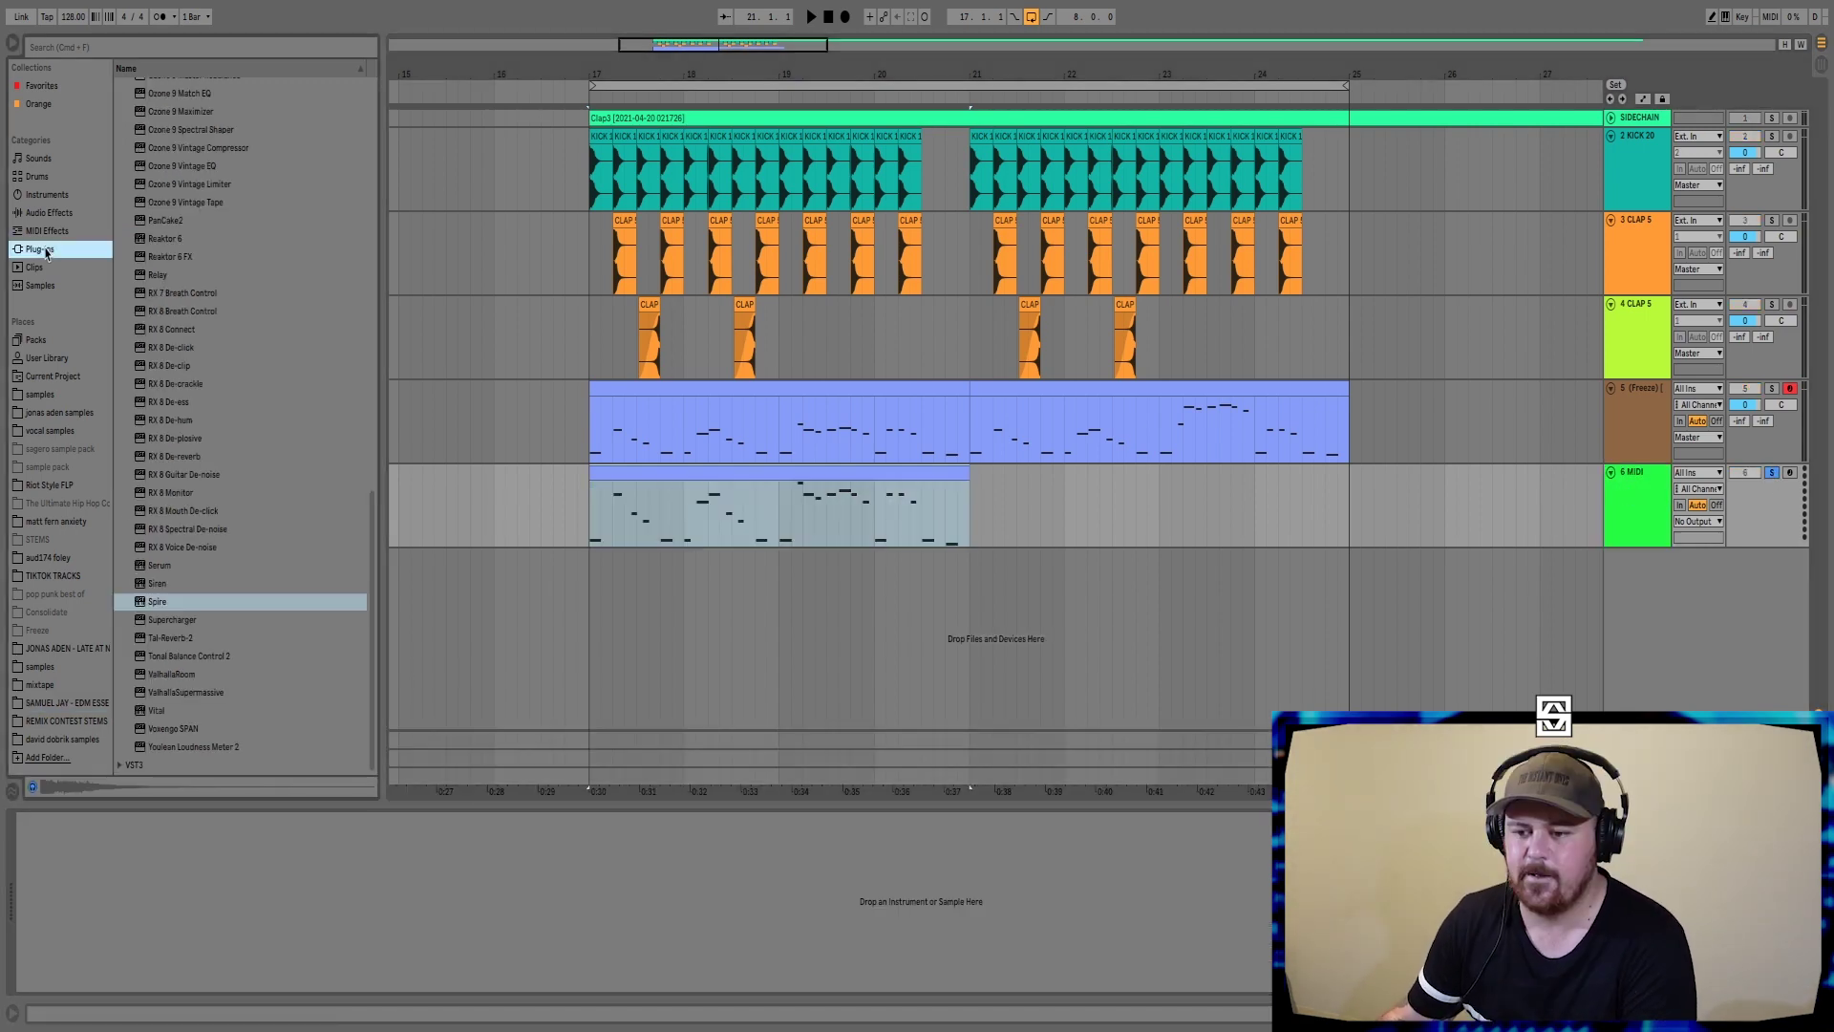
double_click(156, 565)
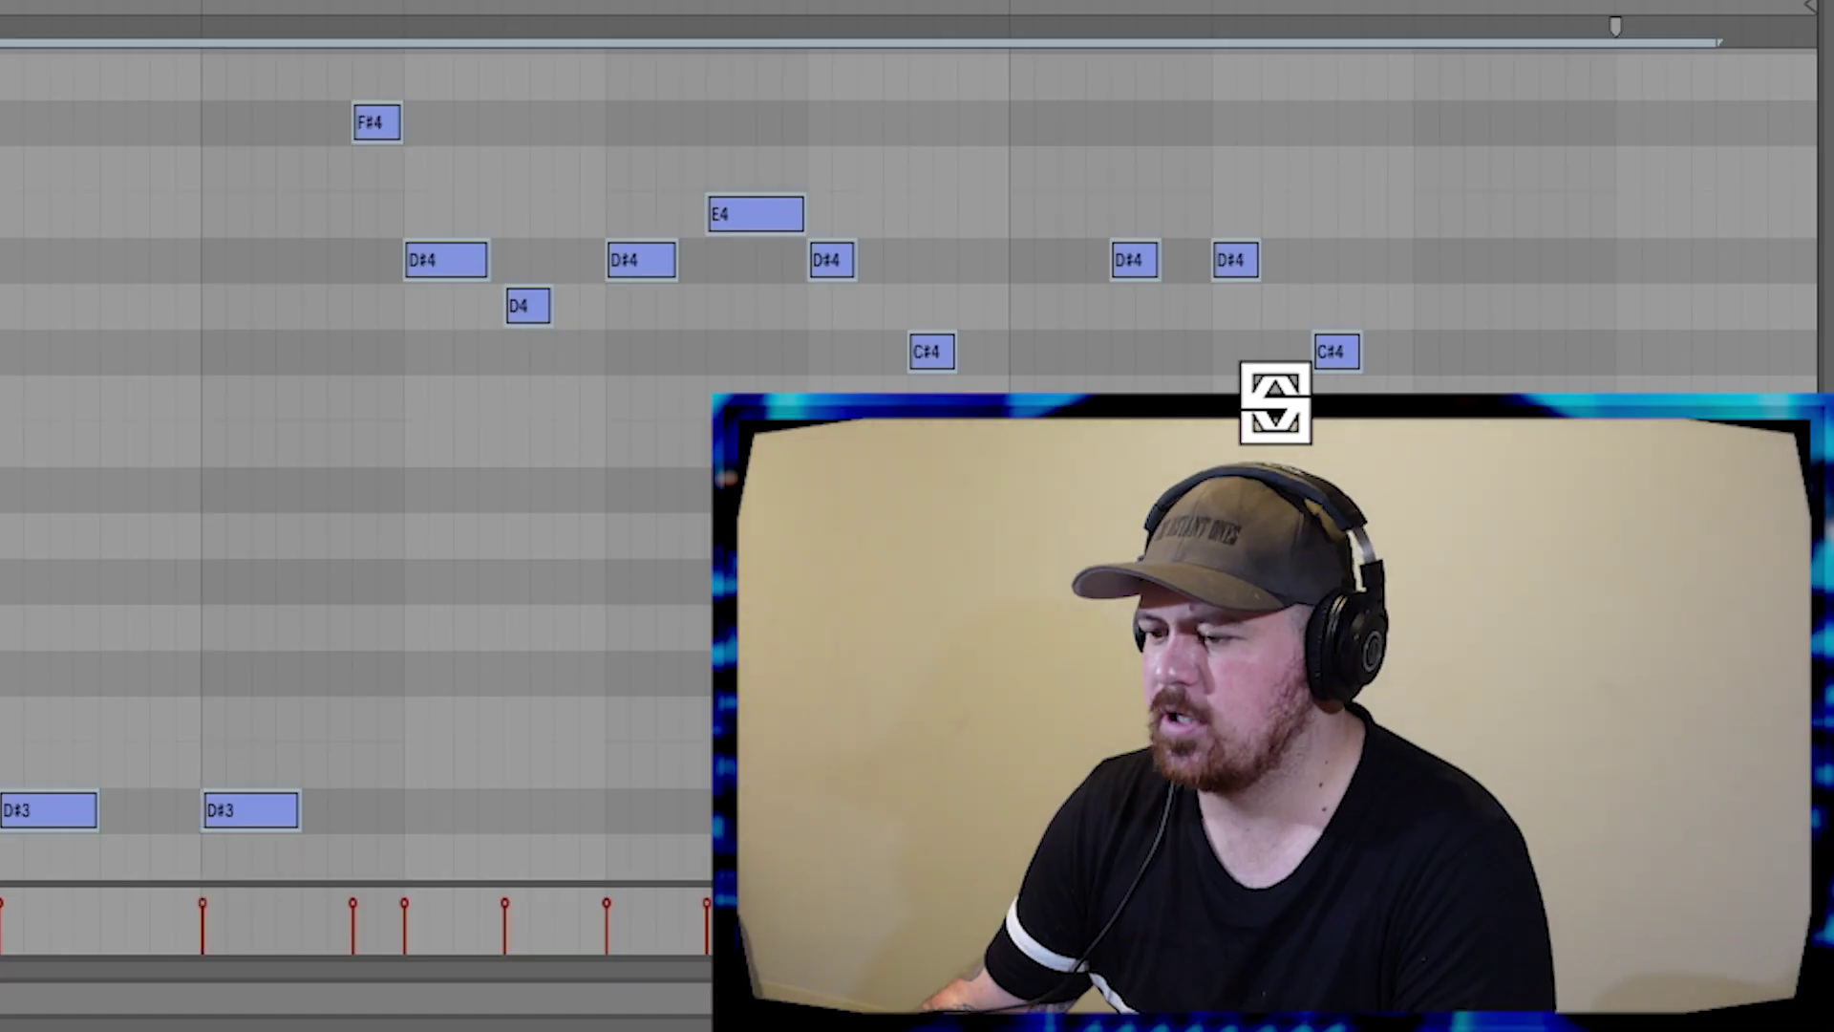
- In the Serum clip's first bar, lengthen the D#4 on beat 2 and replace the A#3 with a short D#3 at 1.2.2
key(Escape)
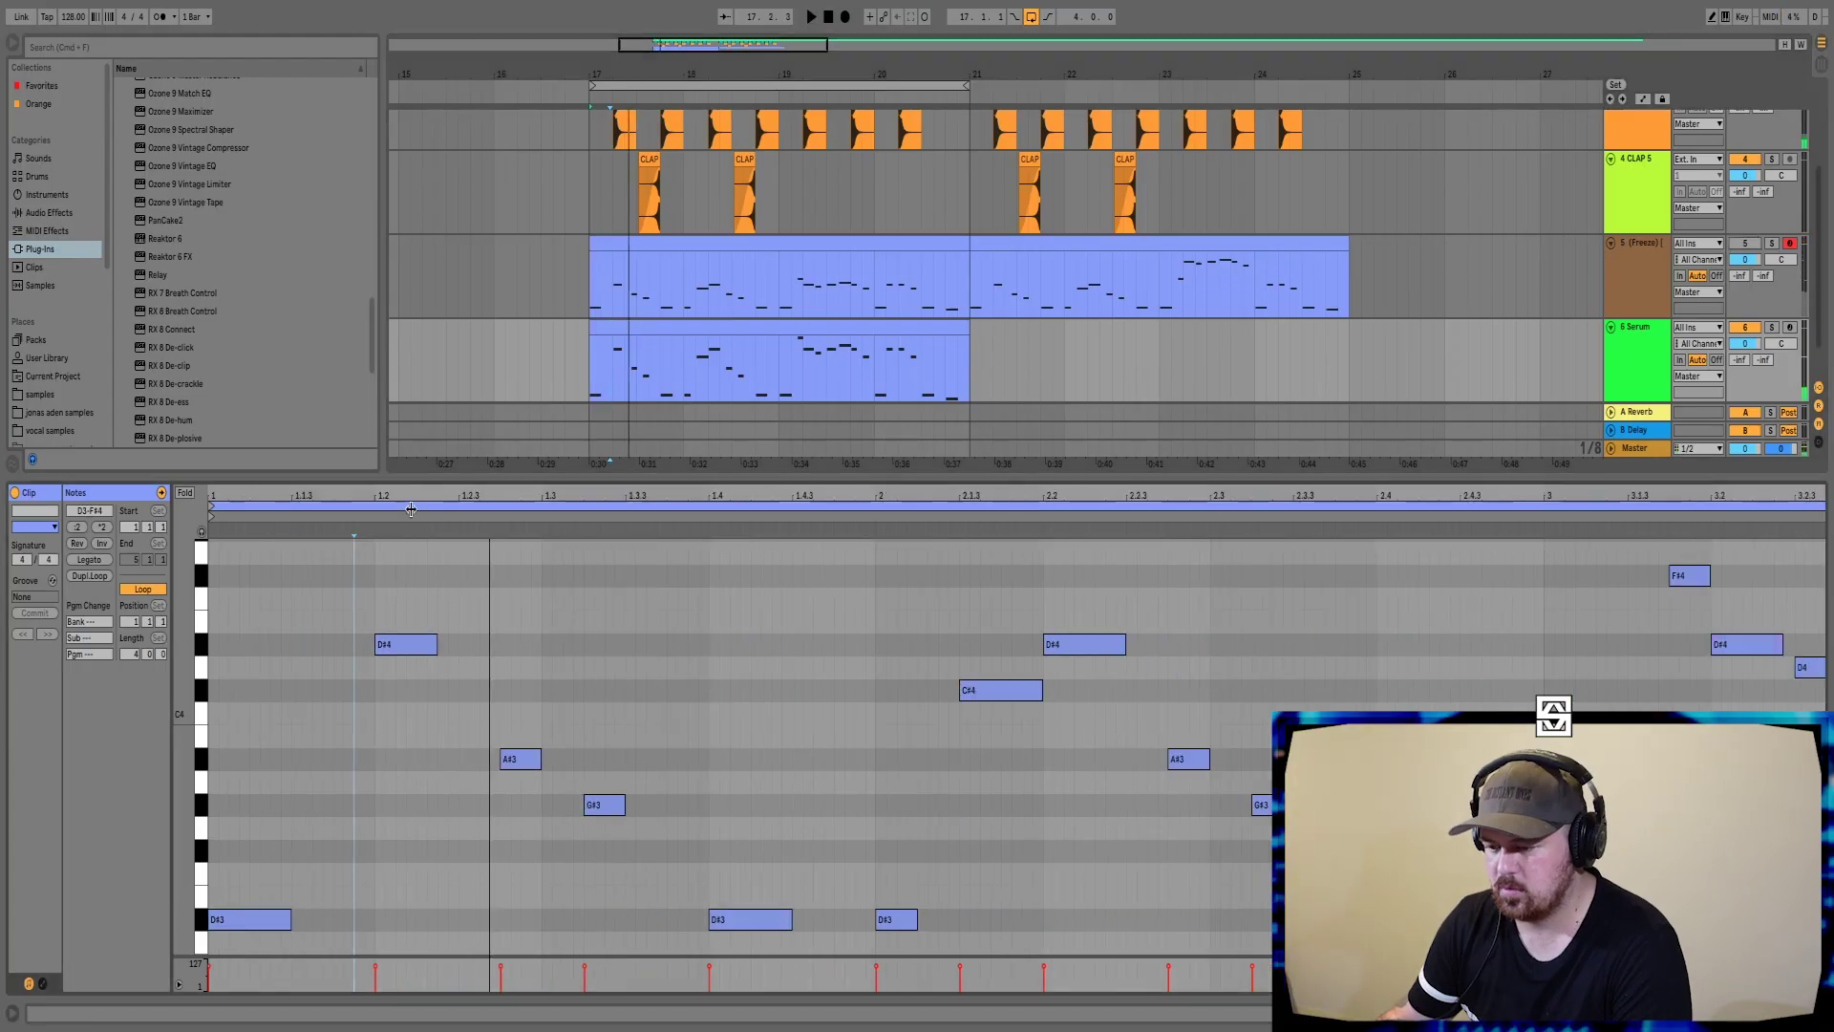
click(473, 918)
key(super+z)
key(super+z)
key(super+z)
key(super+z)
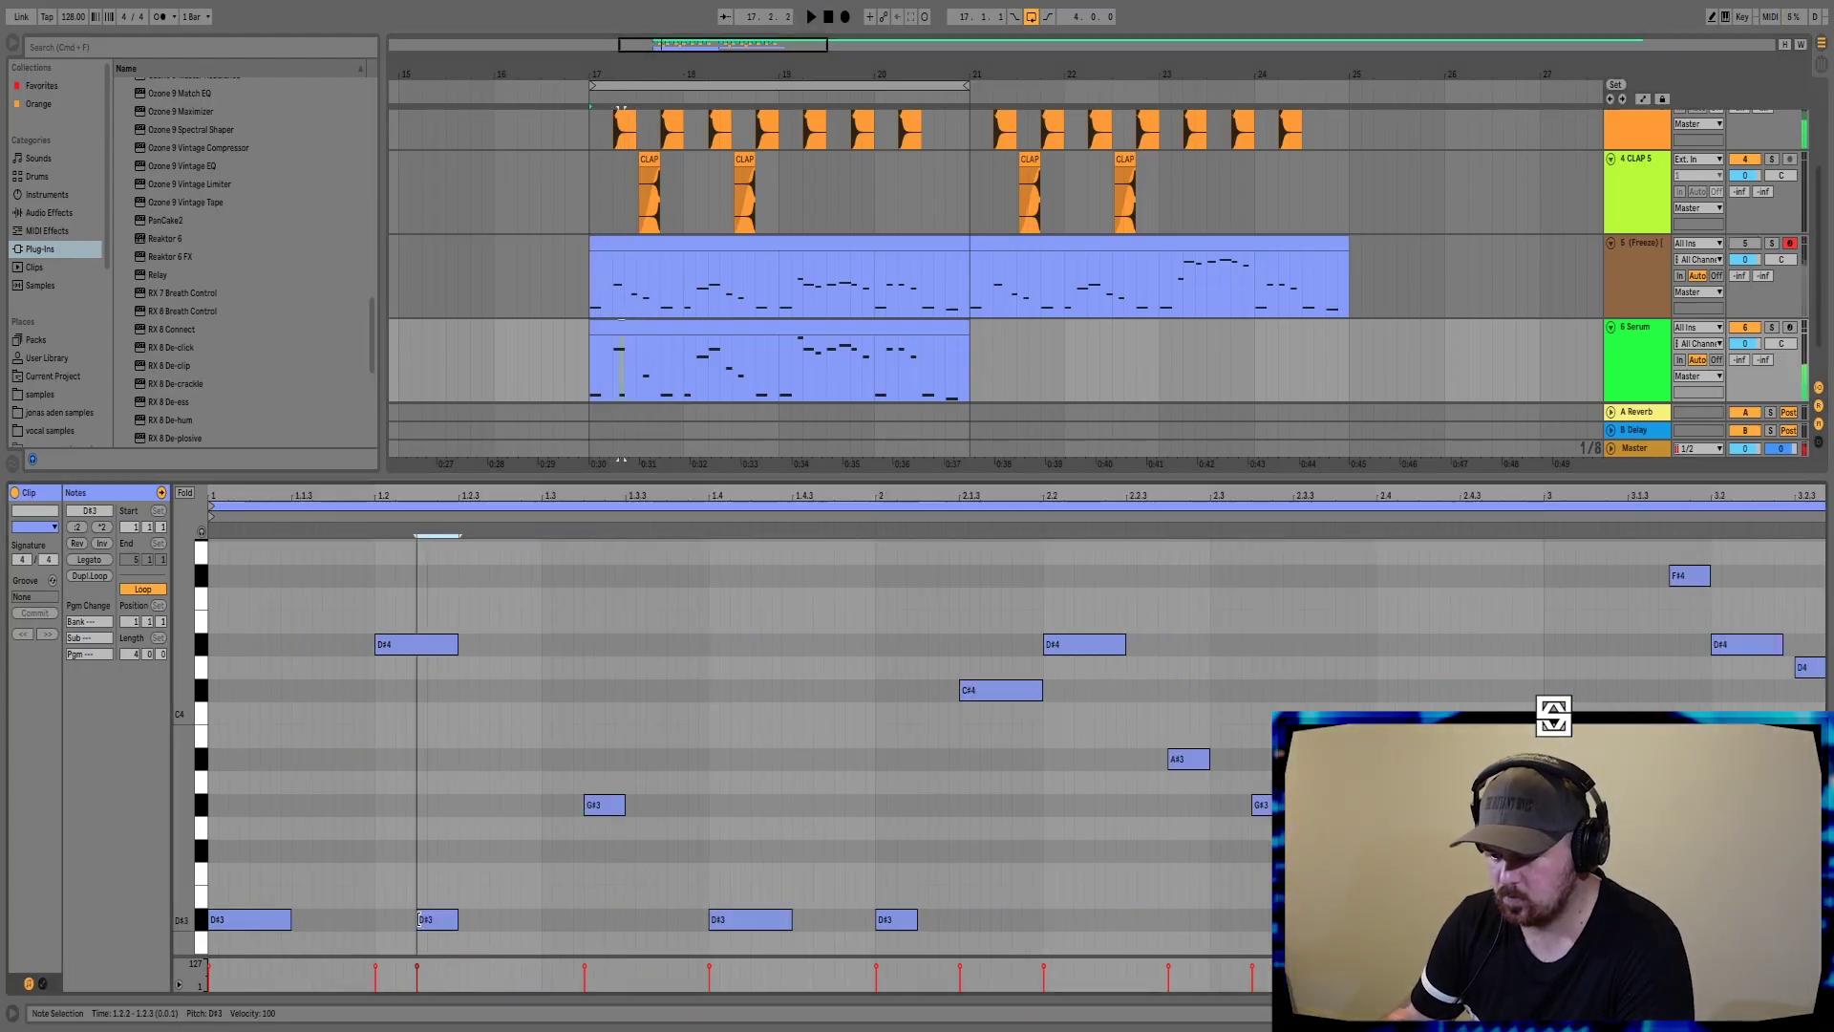
- With the Serum track soloed, copy the short D#3 to 1.2.4 and raise the following G#3 to a longer D#4
key(space)
key(s)
alt+drag(438, 919, 520, 919)
drag(604, 804, 635, 643)
drag(602, 646, 644, 649)
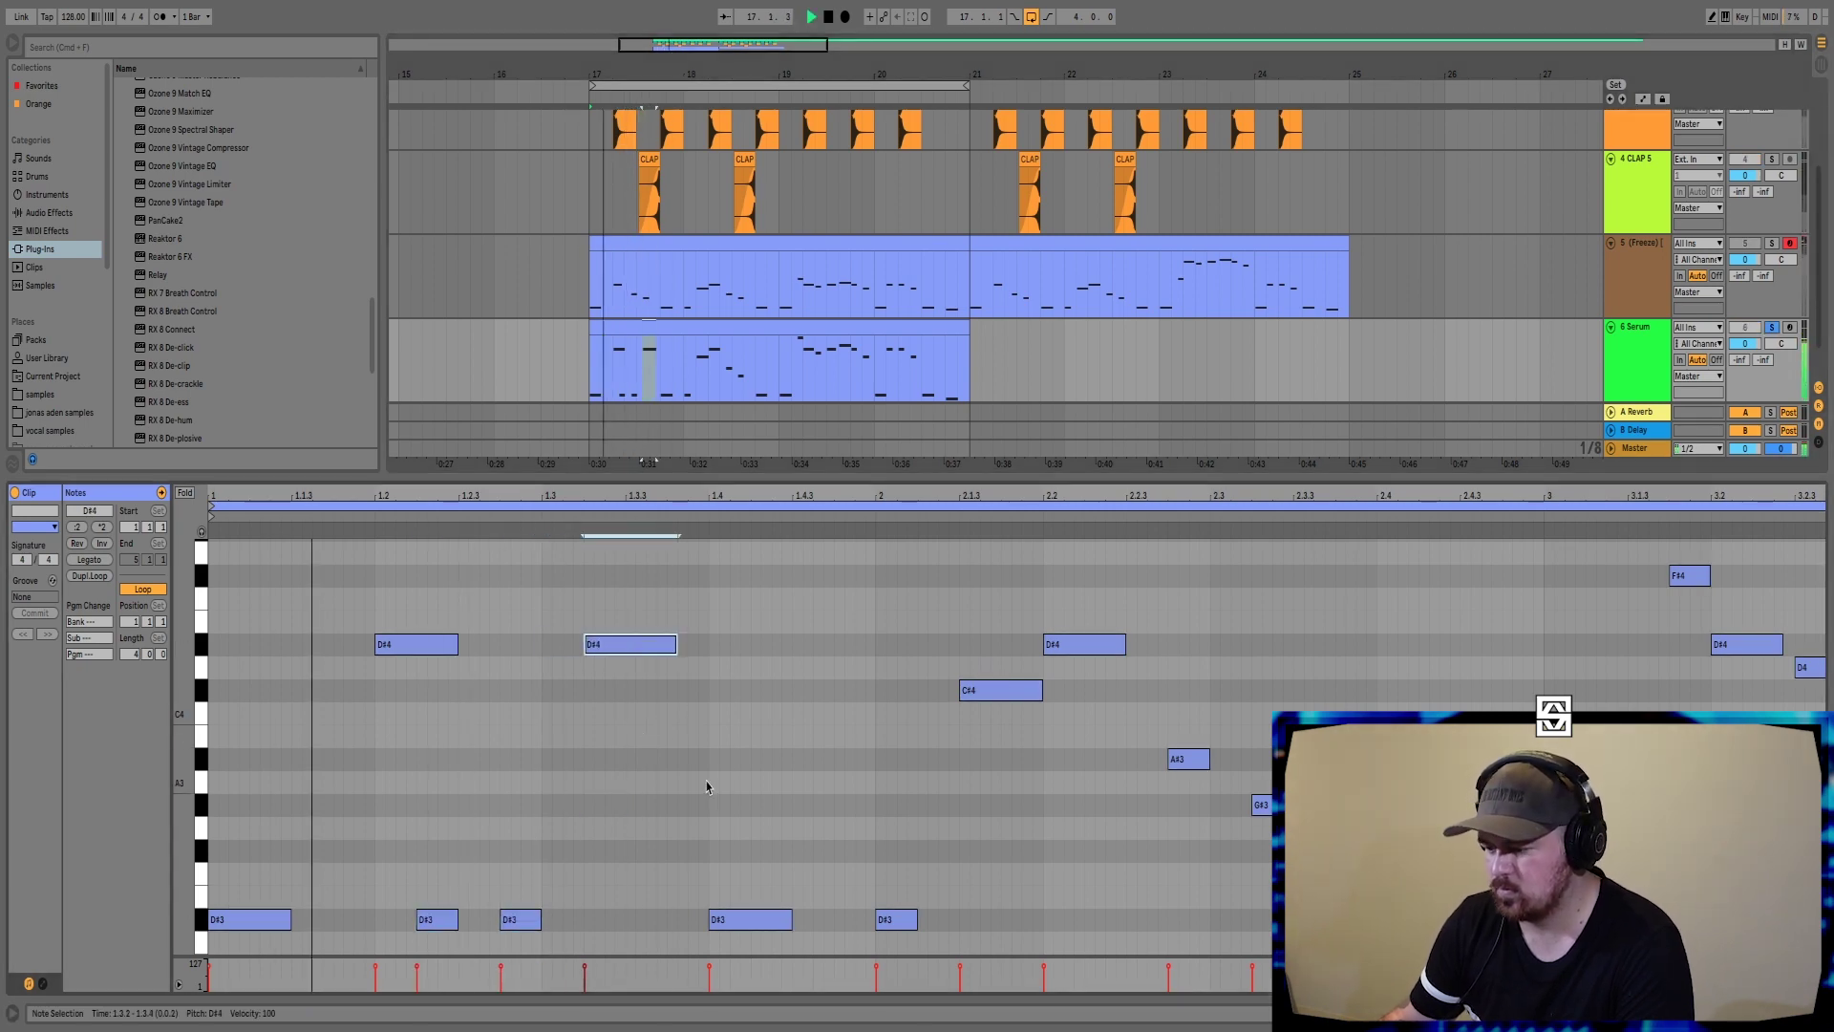
- Finish bar 1 with a short F#3 leading to an E3 on beat 4, and delete the original melody after bar 2's opening D#3
drag(750, 919, 750, 896)
drag(916, 919, 958, 918)
drag(1032, 586, 1270, 831)
key(Delete)
alt+drag(521, 919, 671, 853)
drag(672, 496, 672, 440)
drag(859, 556, 1796, 941)
key(Delete)
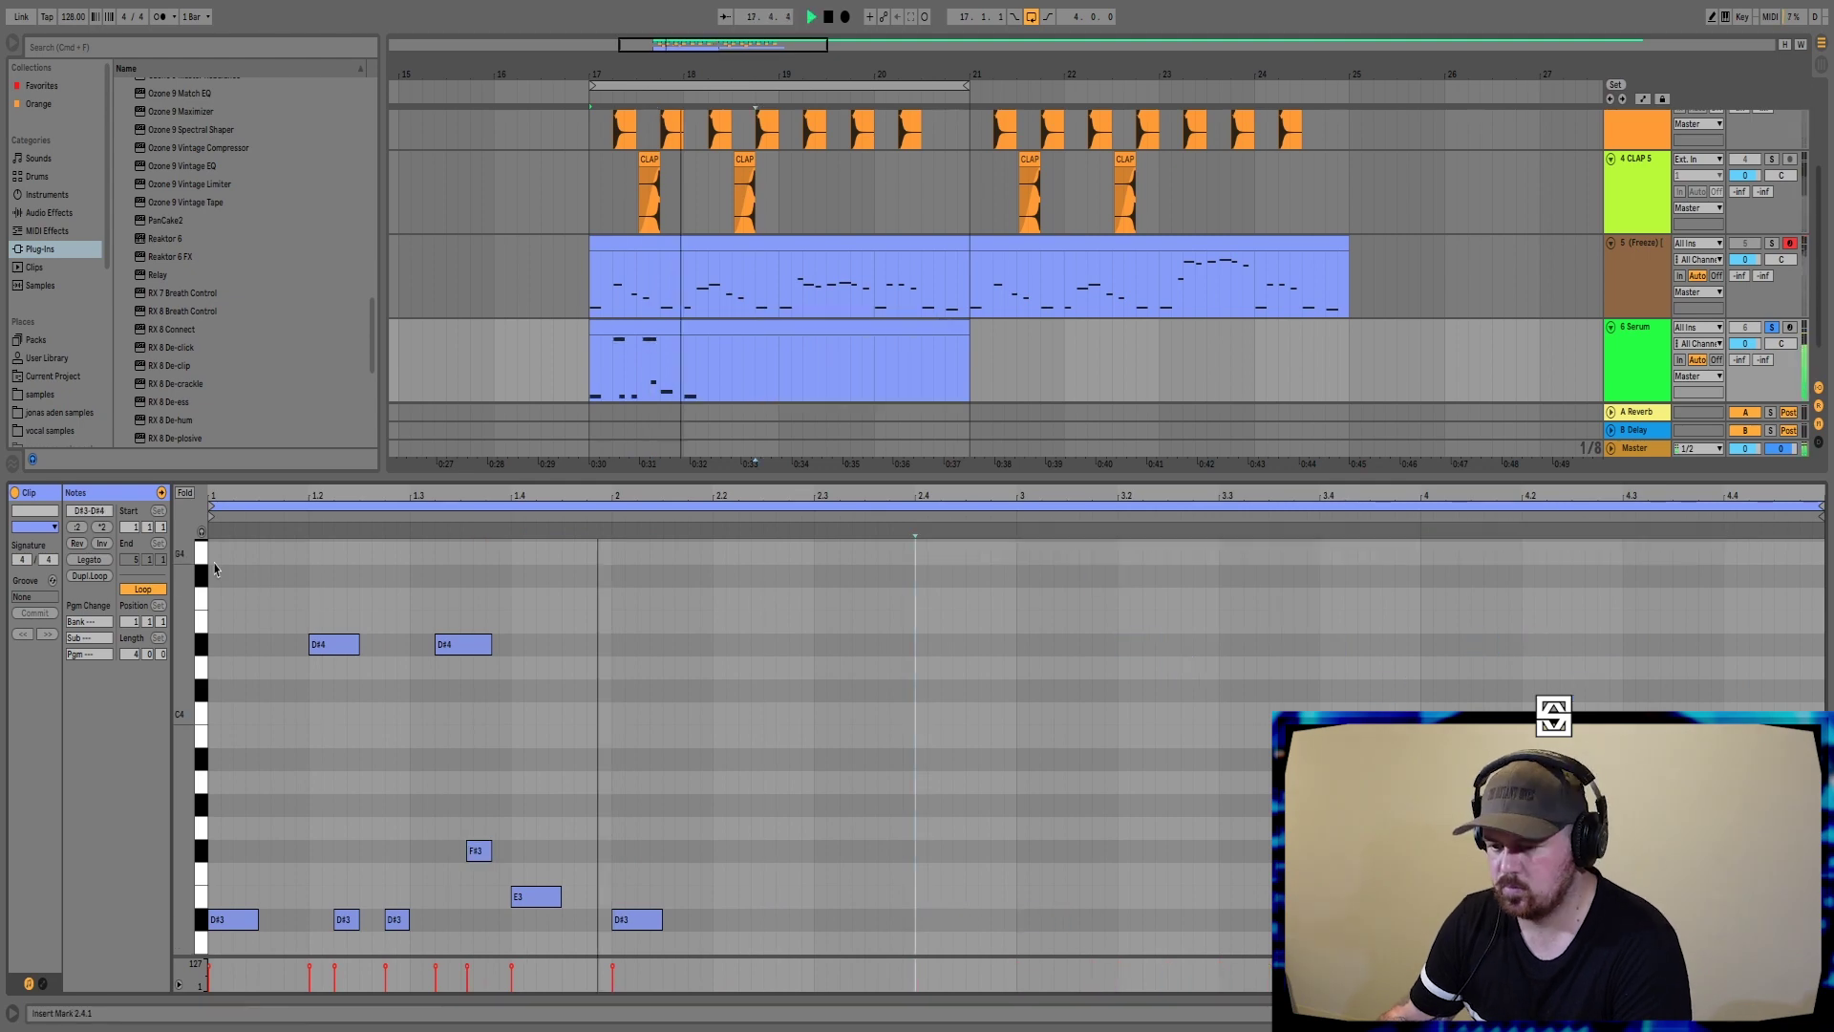
- Duplicate the first bar's note pattern into bar 2 of the Serum clip
key(space)
drag(215, 569, 605, 940)
key(super+d)
- Add short D#3 notes in bar 3 and duplicate them to build a repeating D#3 rhythm
double_click(1025, 920)
double_click(1124, 924)
drag(1028, 921, 1316, 900)
key(space)
key(space)
key(super+d)
key(space)
- Solo the resampled lead track together with Serum and audition both from bar 4
click(1432, 673)
super+click(1771, 242)
key(space)
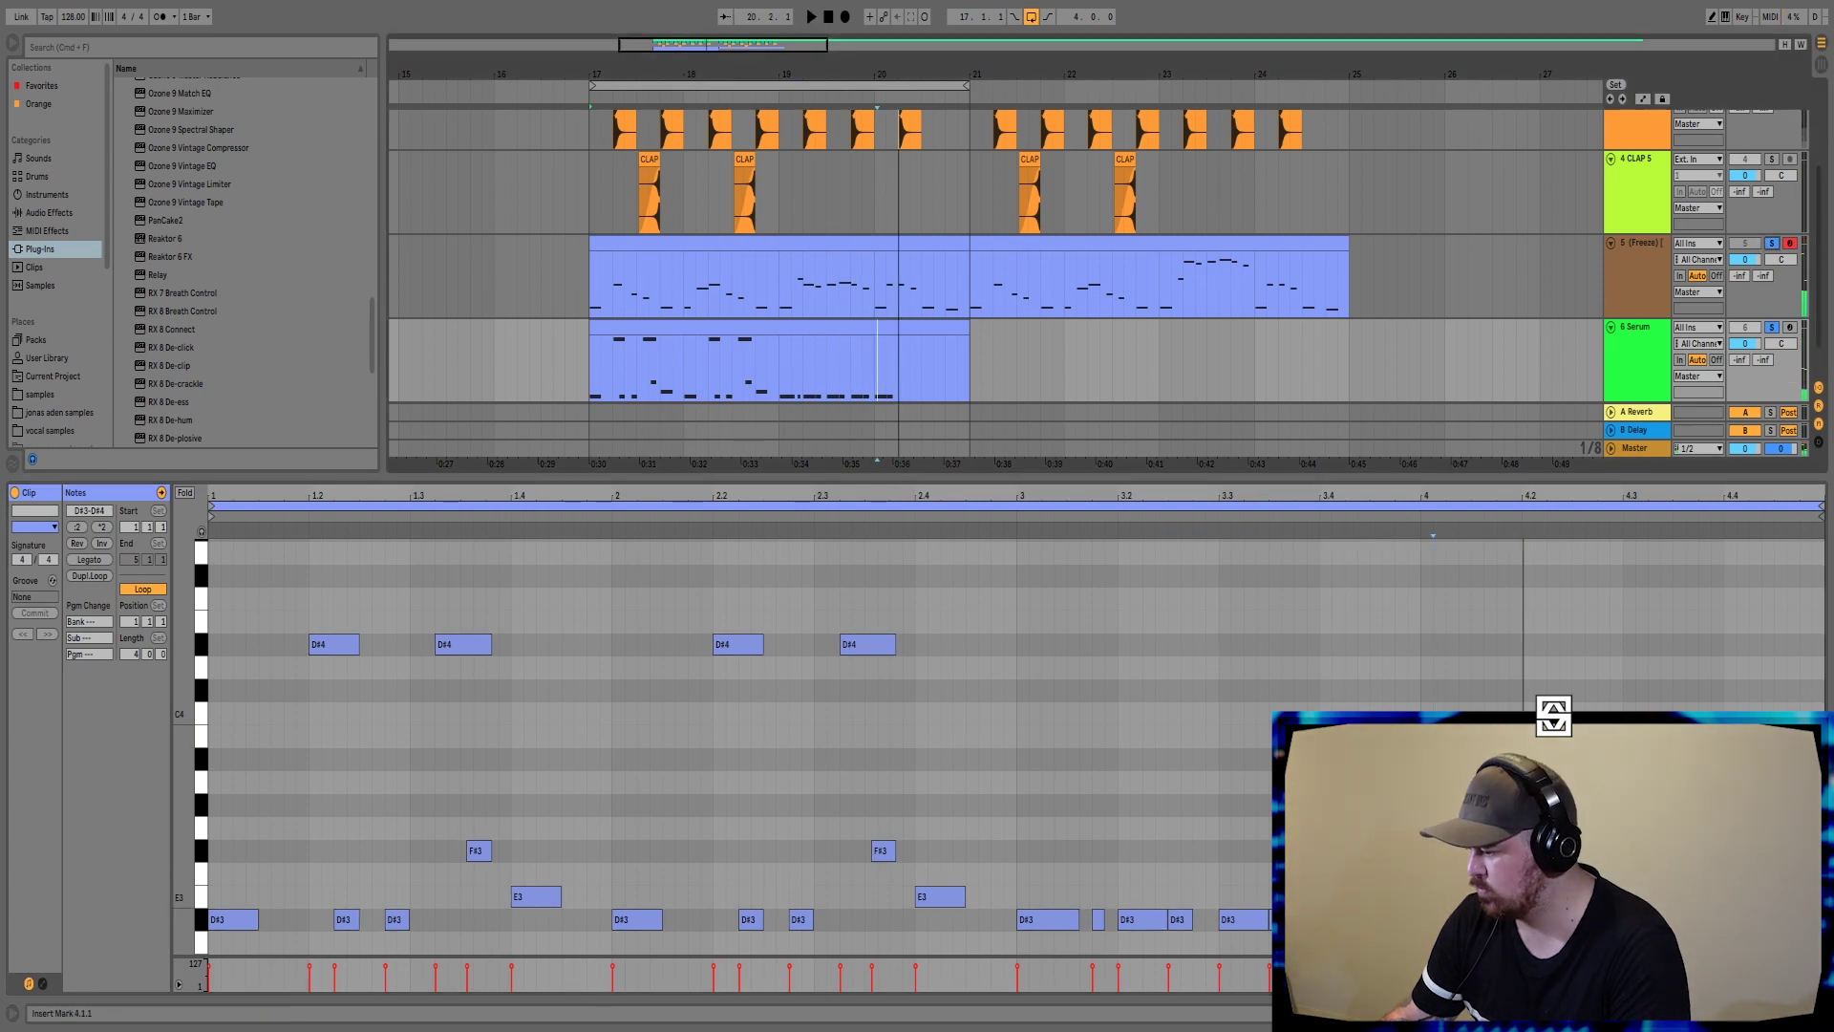
- Duplicate the D#3 notes at the start of bar 4 and unsolo the resampled lead and Serum tracks
drag(1423, 940, 1520, 900)
key(super+d)
click(1584, 919)
key(space)
click(1771, 243)
click(1770, 326)
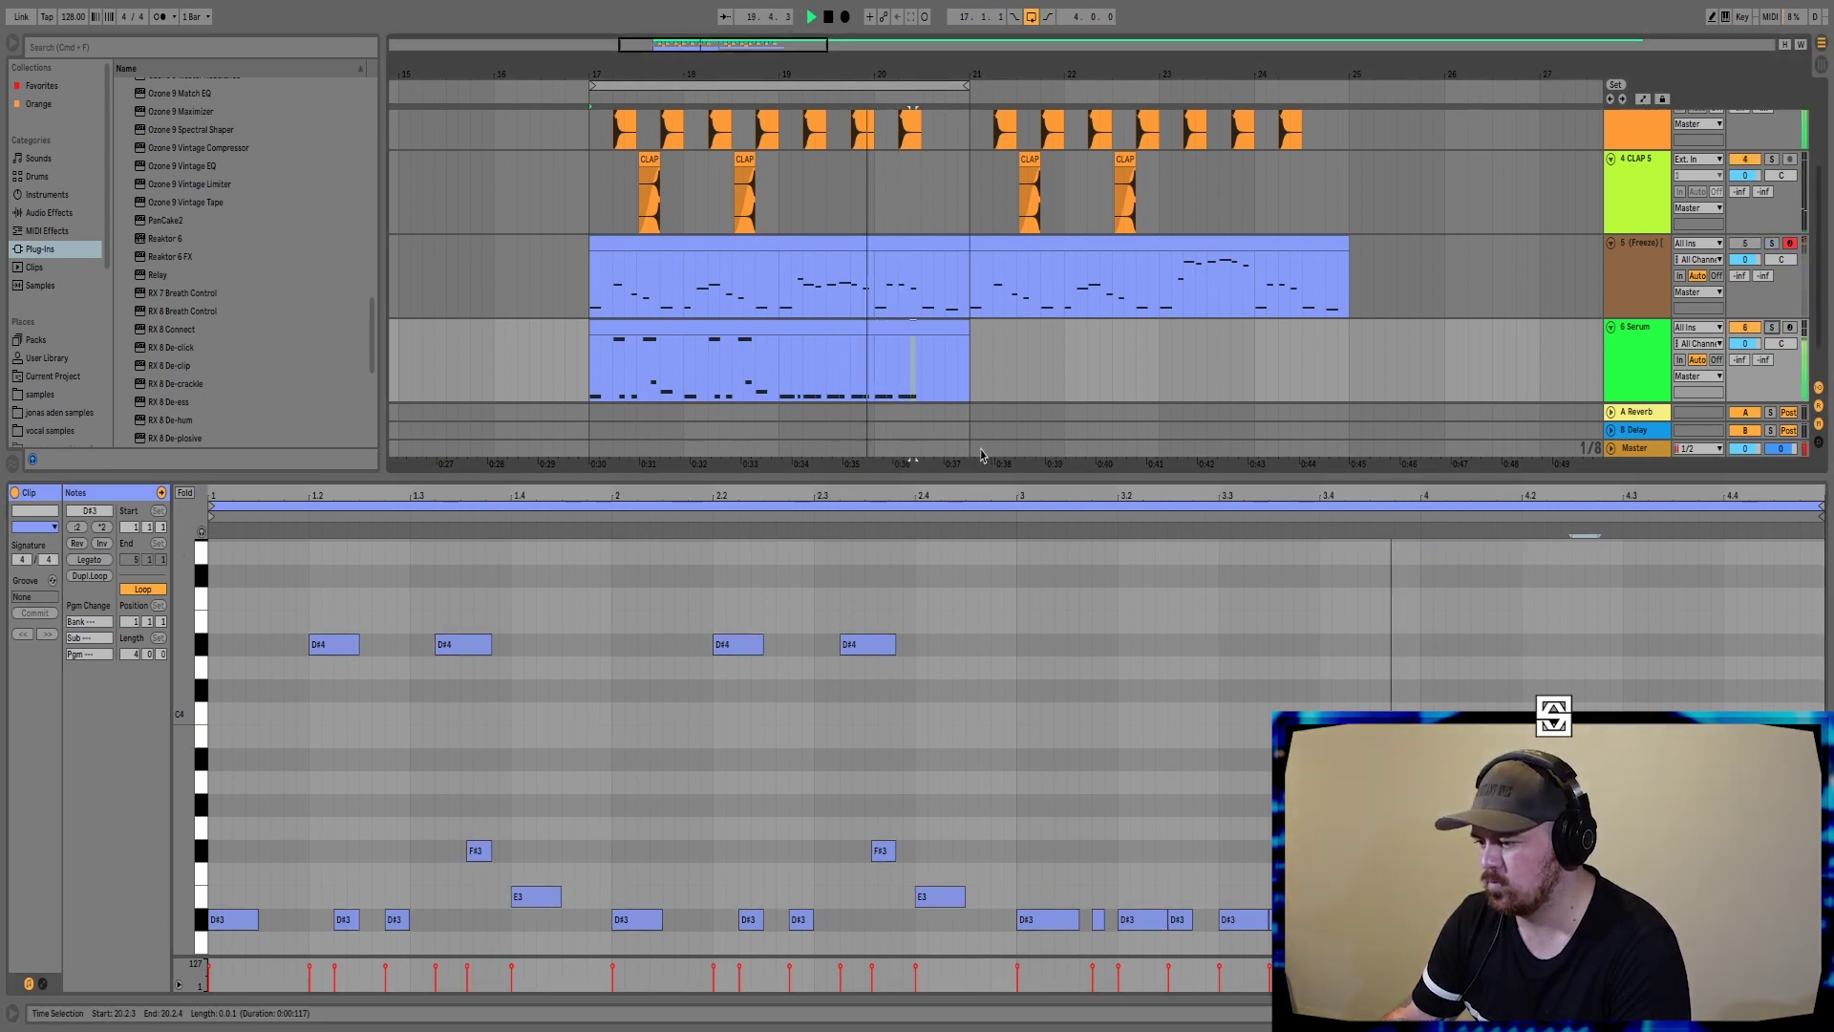
- Transpose all notes in the Serum clip up one octave and solo the Serum track
click(713, 737)
key(super+a)
key(shift+Up)
key(space)
click(1771, 326)
- Slightly lengthen several D#4, F#4 and E4 notes across bars 1 and 2 of the Serum clip while it plays
drag(359, 824, 370, 825)
key(space)
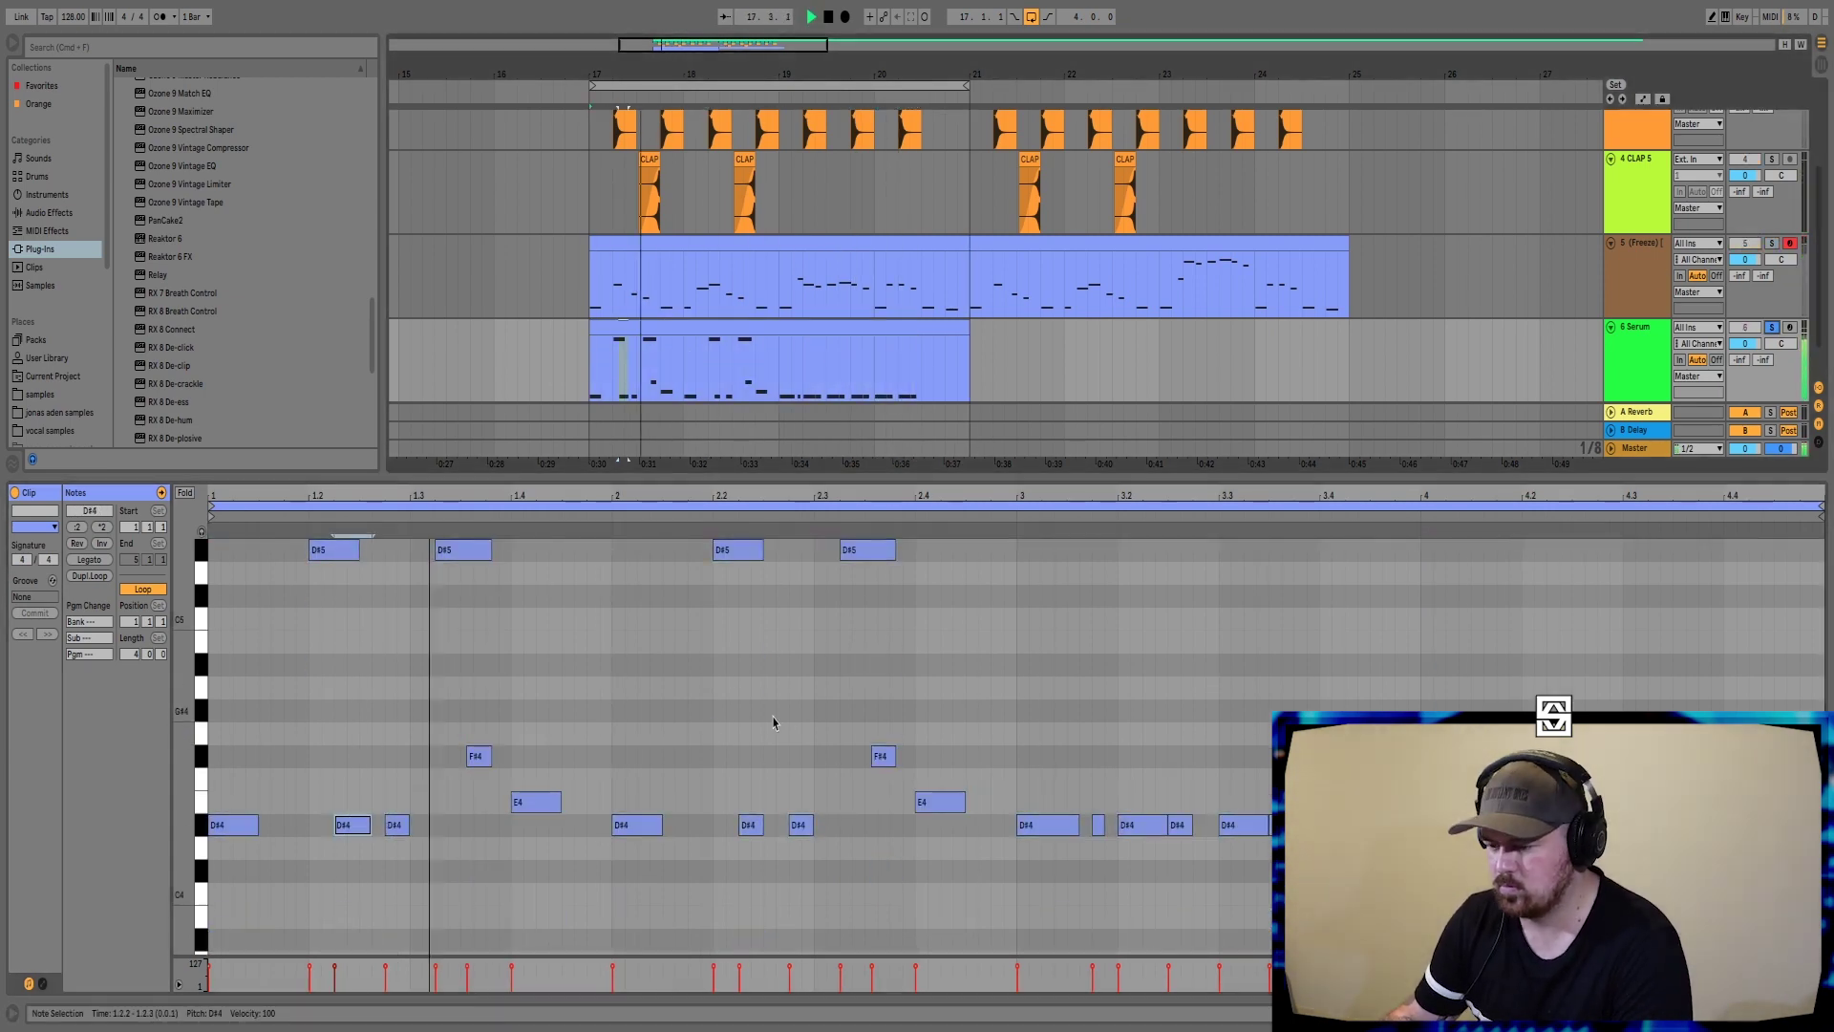
drag(491, 756, 586, 802)
drag(258, 824, 271, 824)
drag(586, 801, 574, 801)
drag(661, 824, 670, 825)
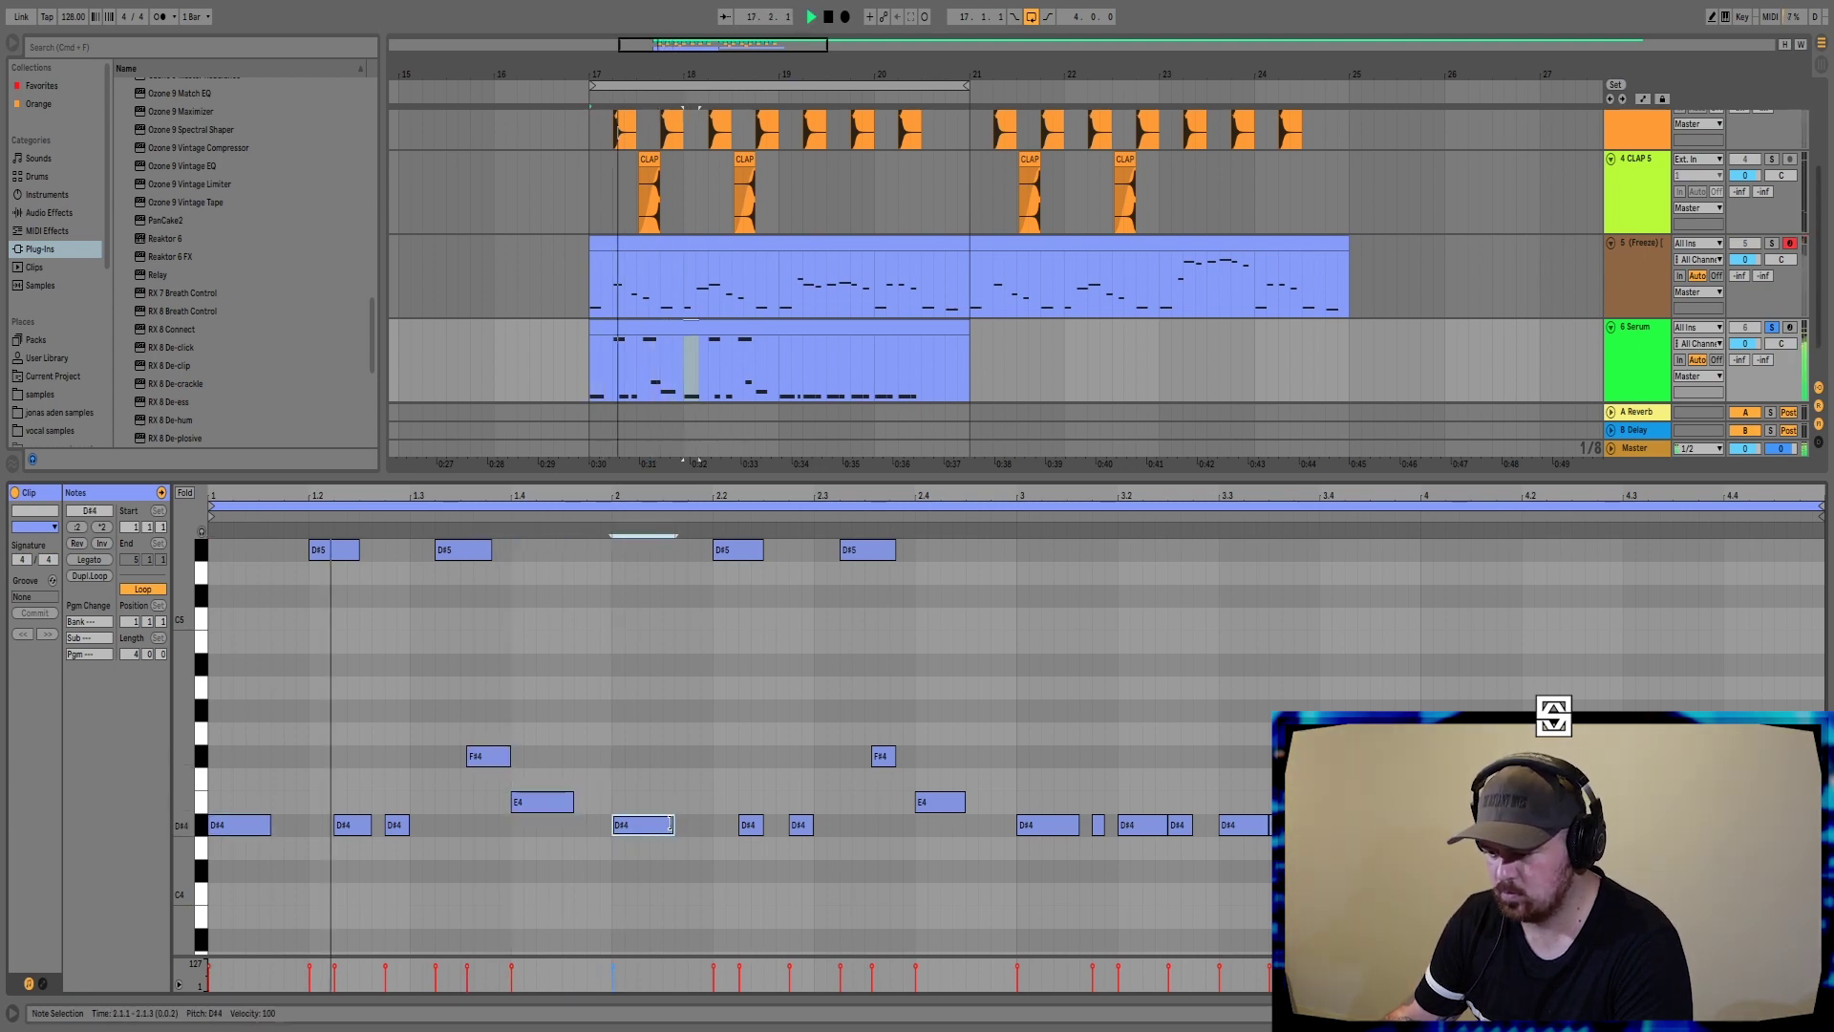
drag(894, 756, 976, 800)
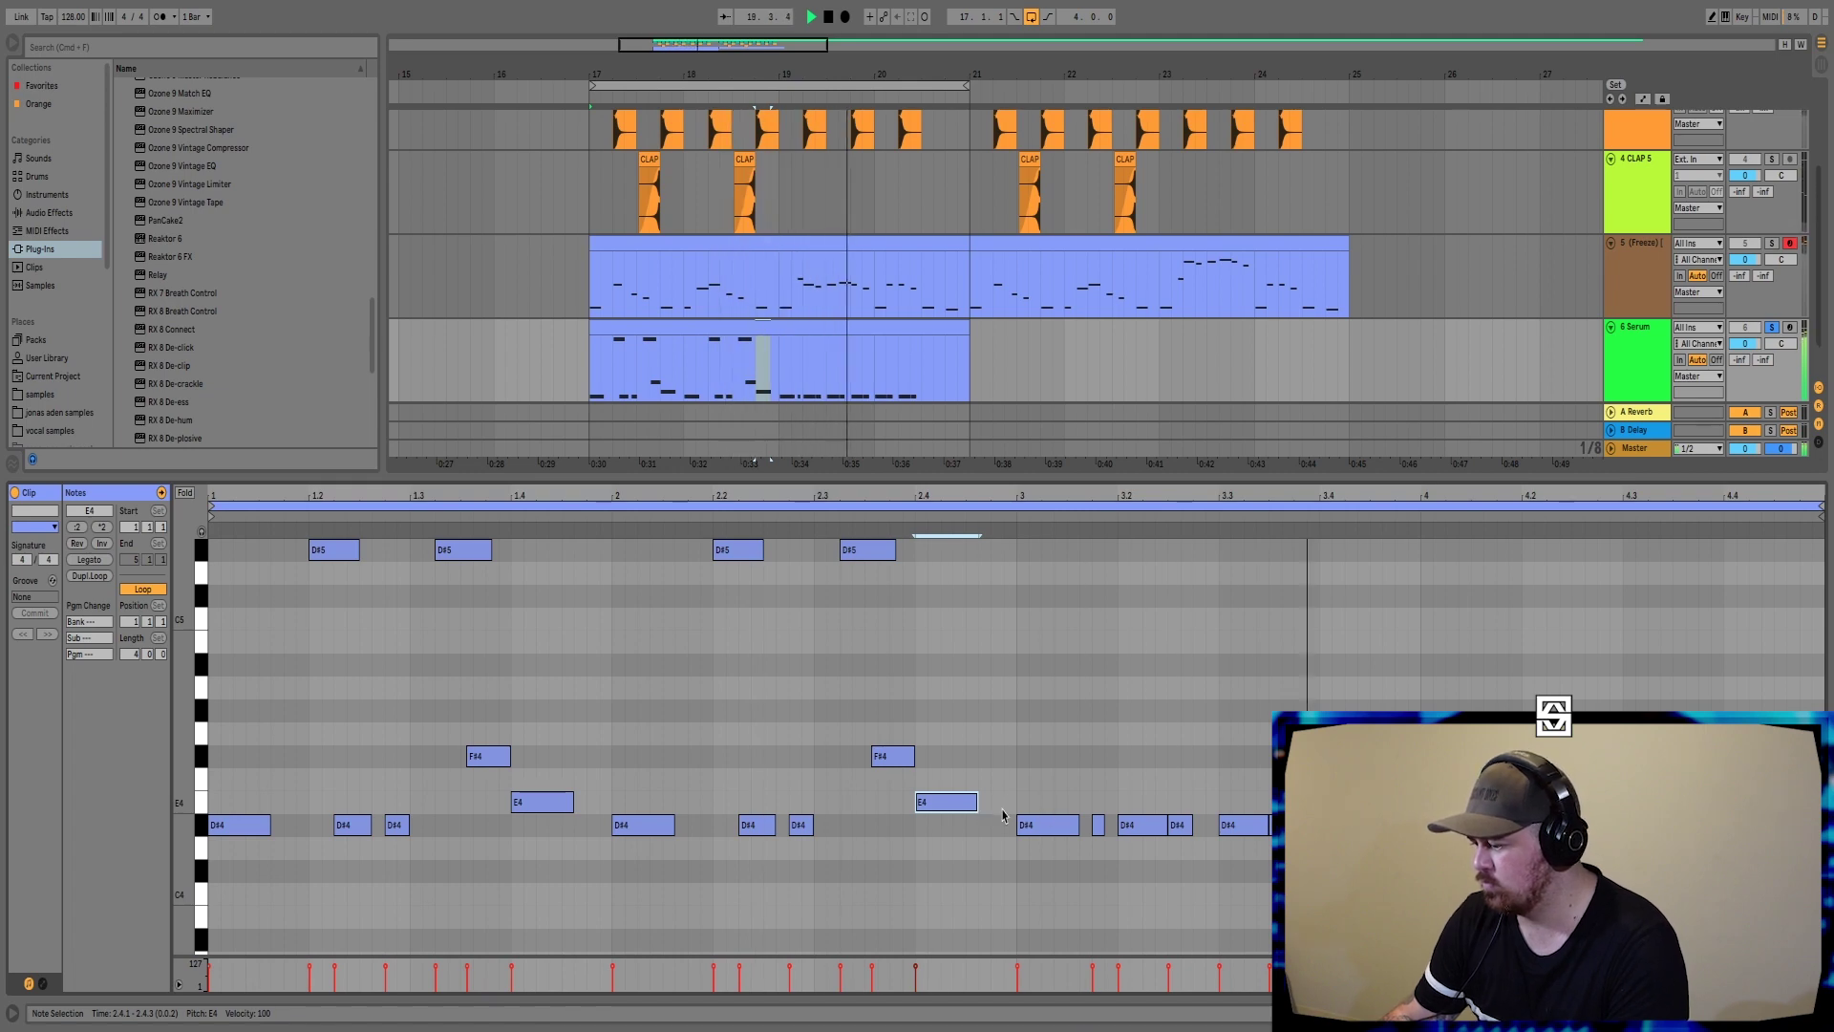
key(space)
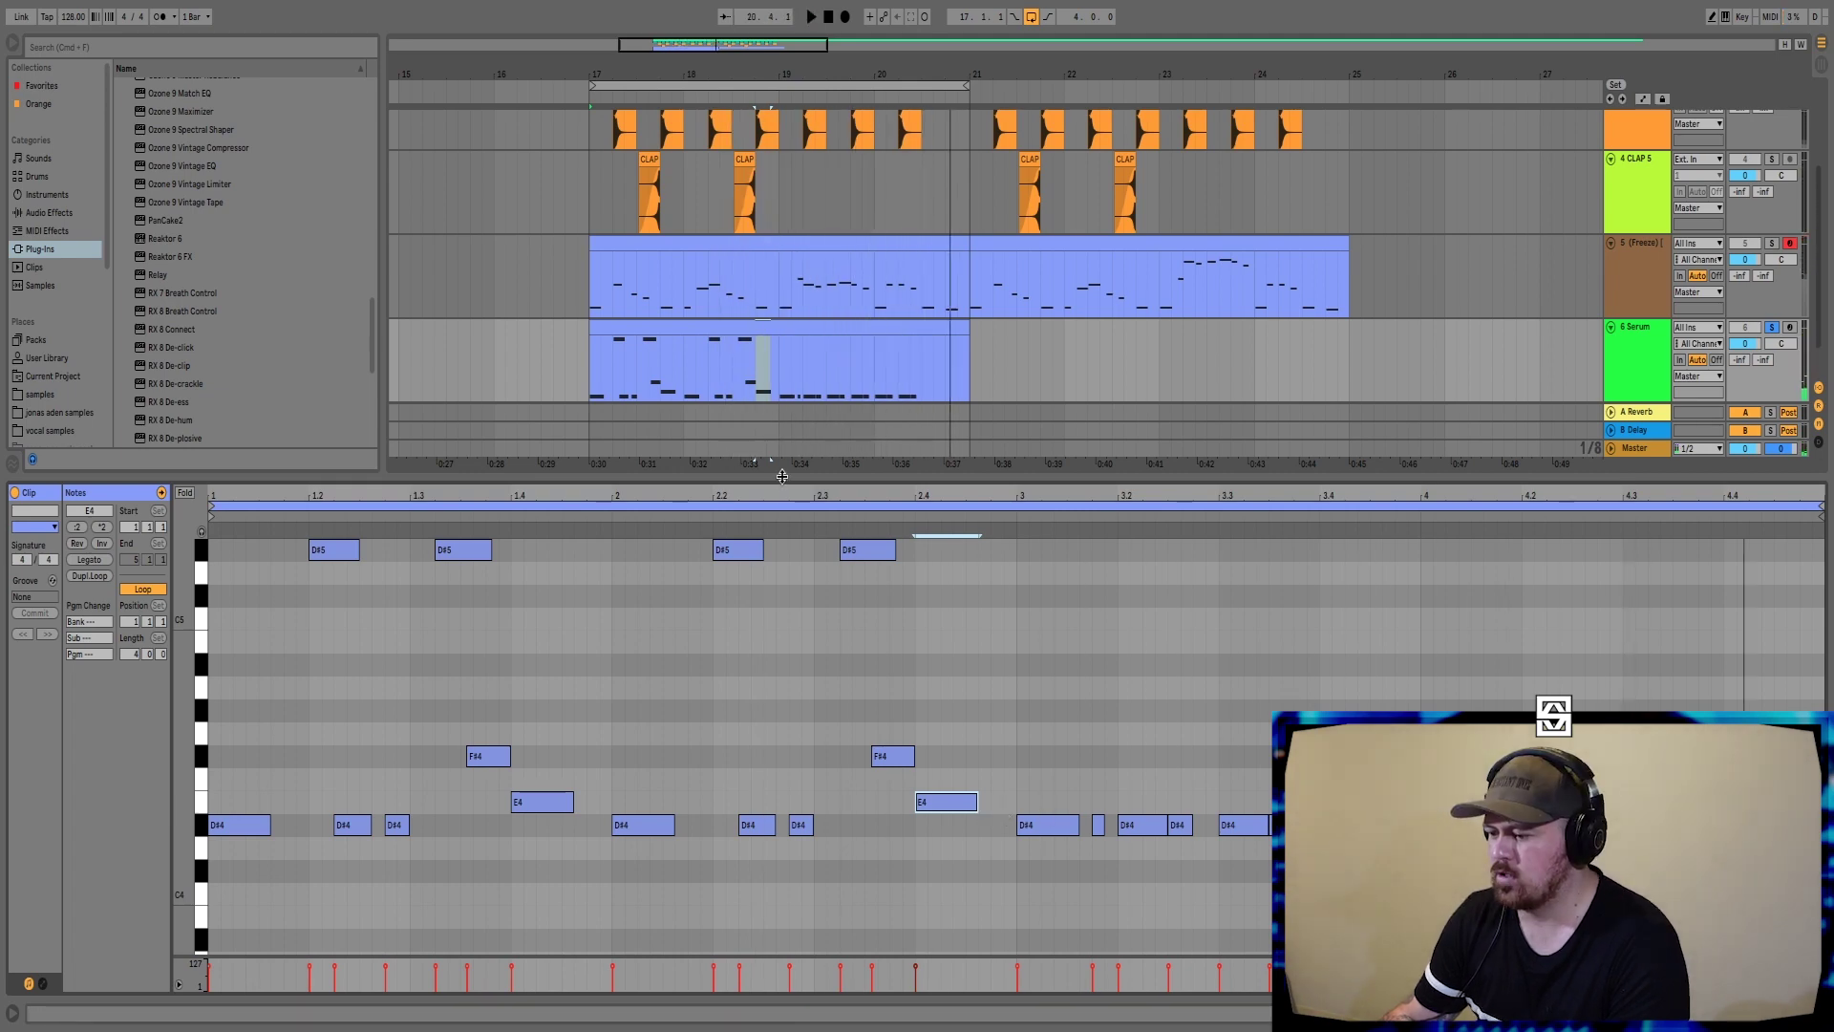
- Duplicate the Serum track and clear bars 17 and 18 from the copied clip
double_click(783, 477)
click(776, 506)
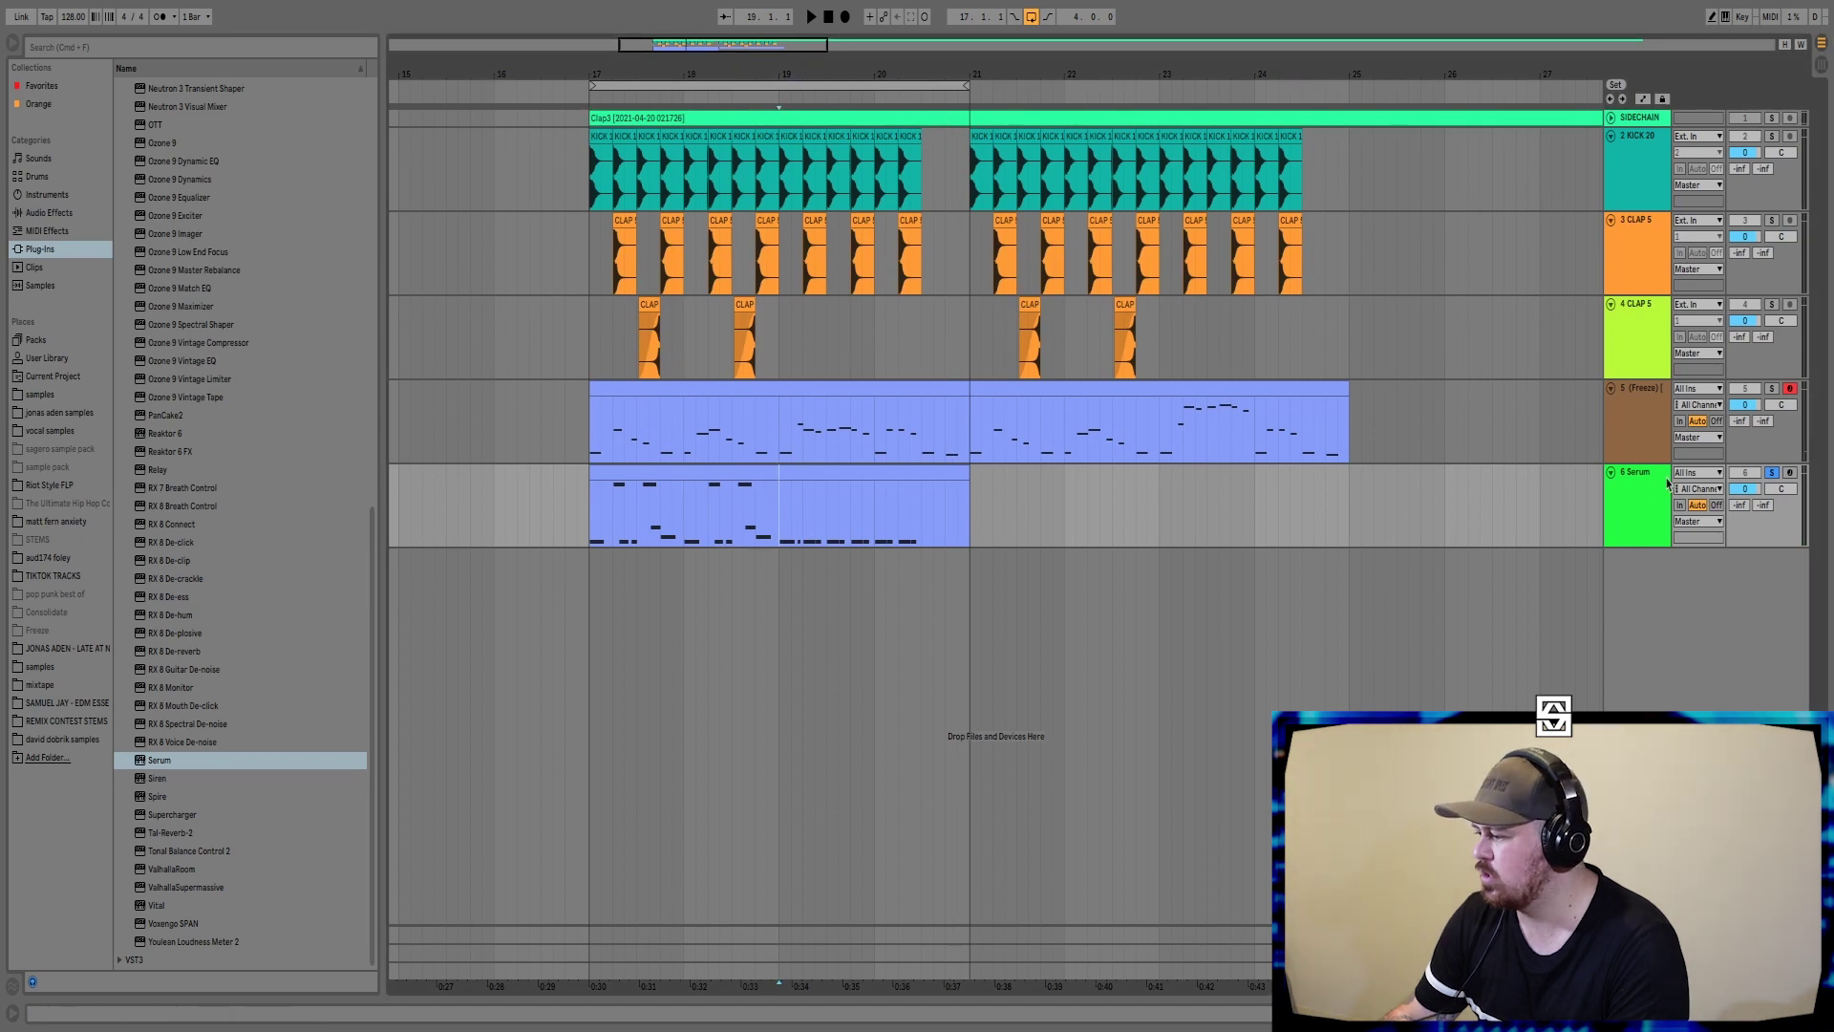
click(1631, 494)
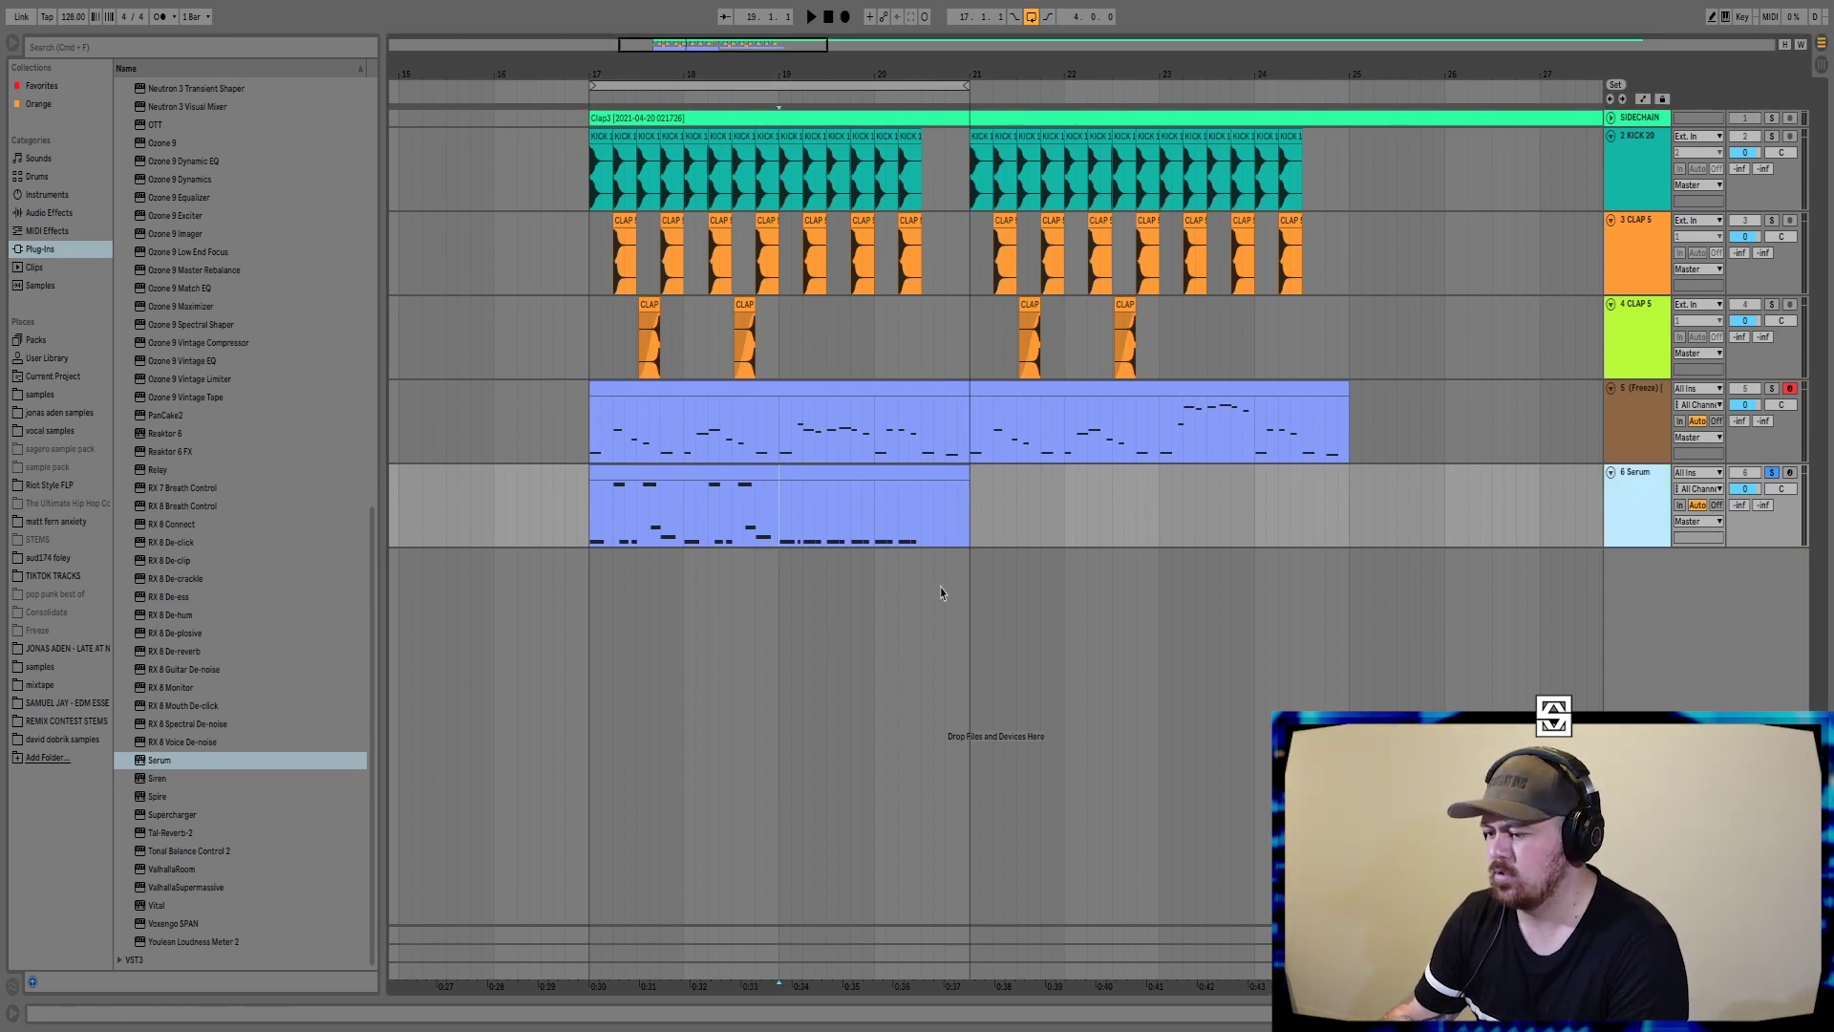
key(super+d)
drag(589, 552, 779, 552)
- Add a Compressor to the Serum device chain and set the duplicated Serum track's volume to -3.3 dB
drag(68, 995, 68, 802)
click(46, 821)
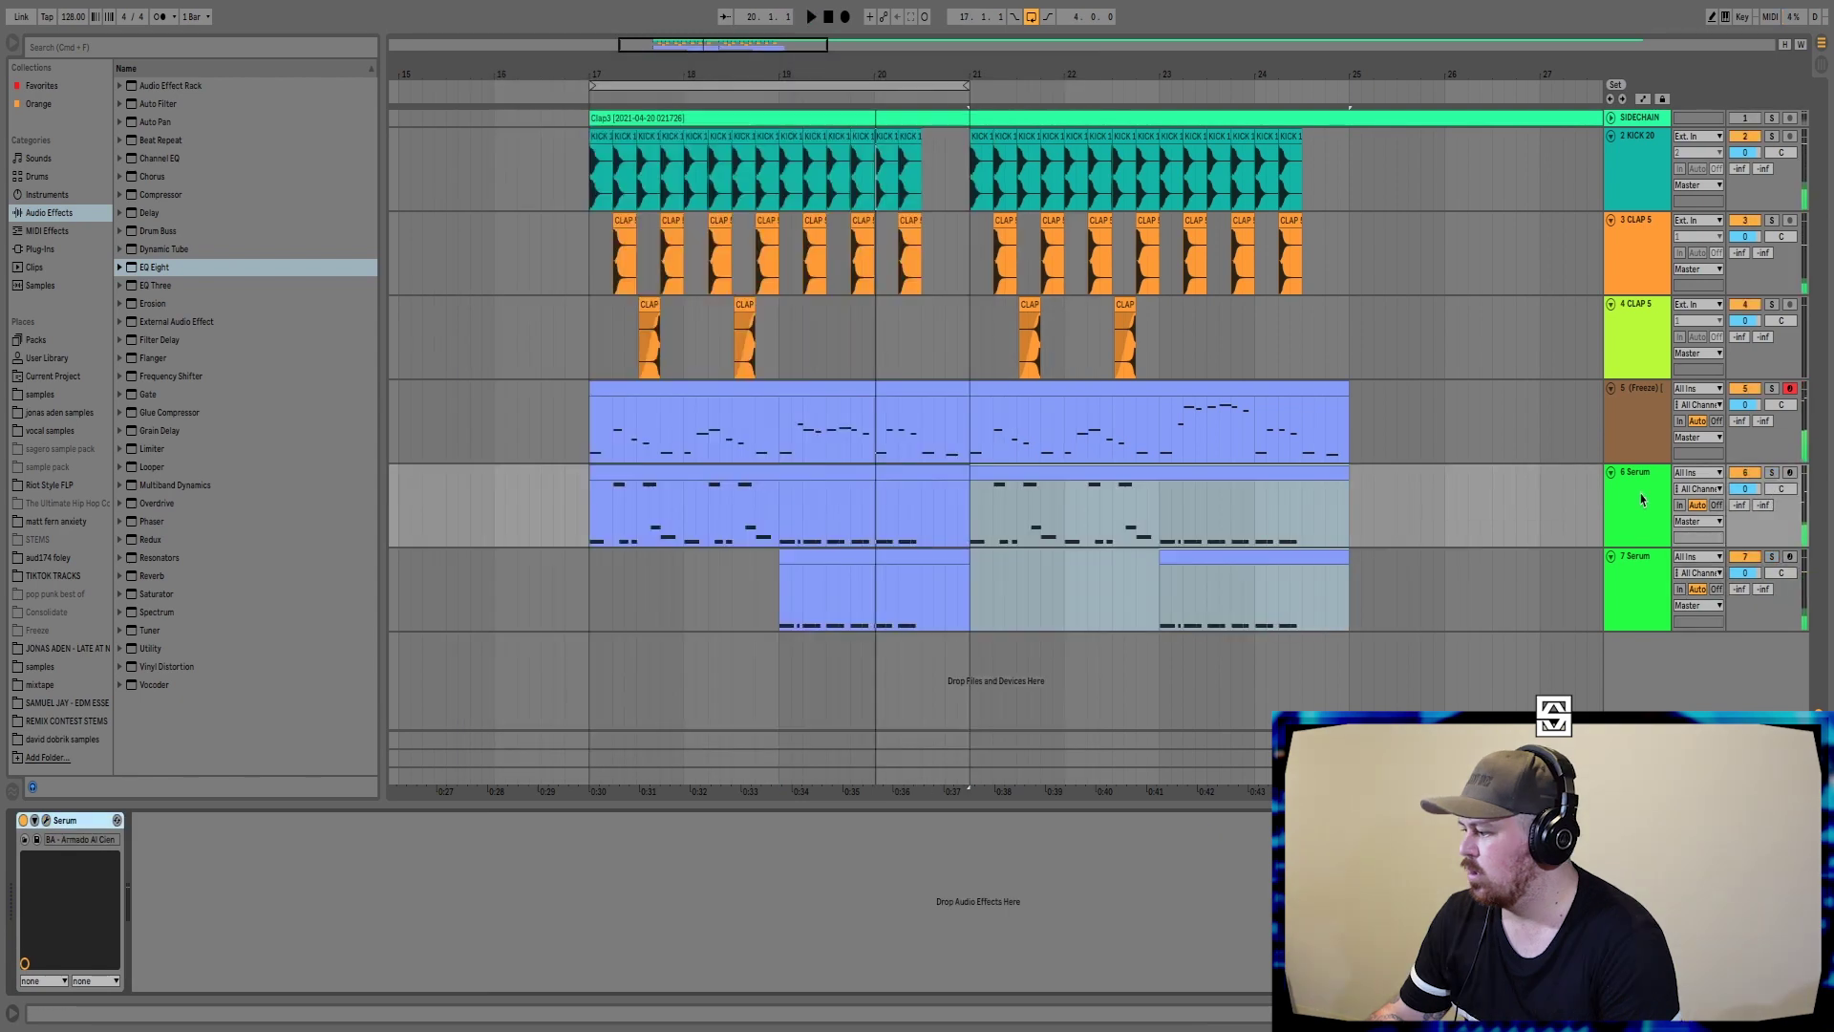
double_click(167, 195)
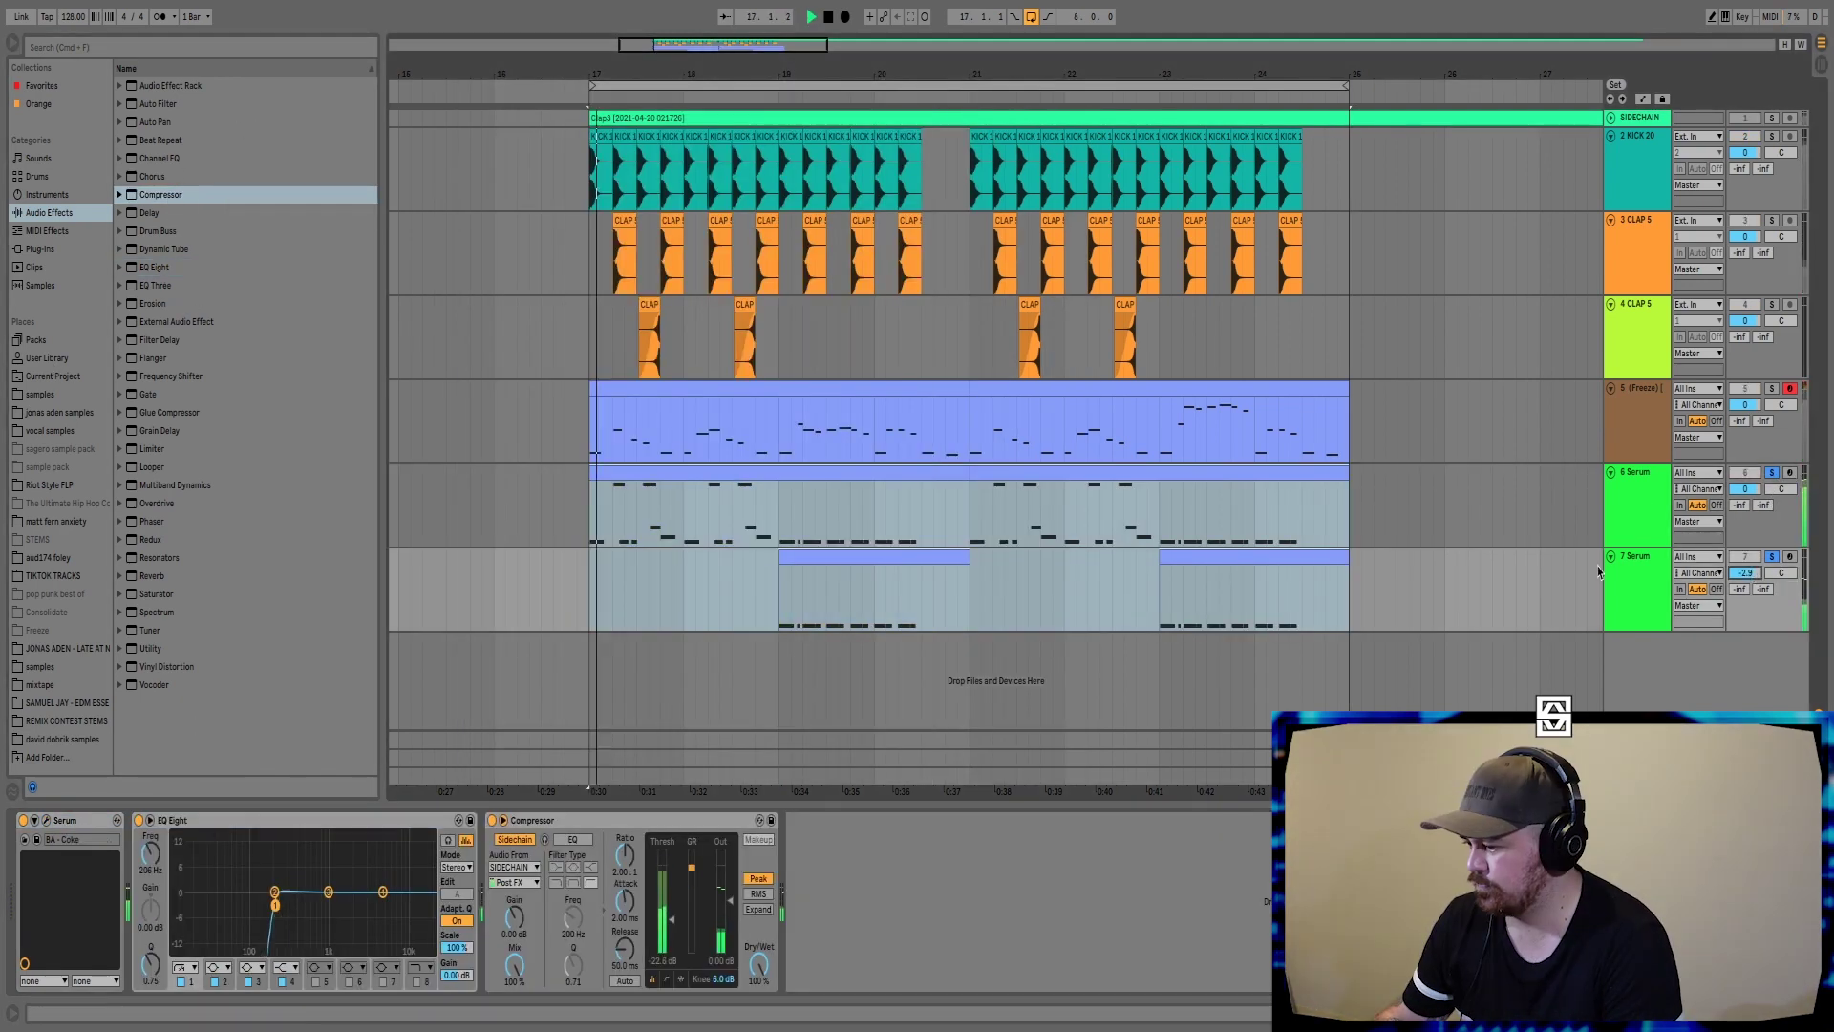
click(826, 554)
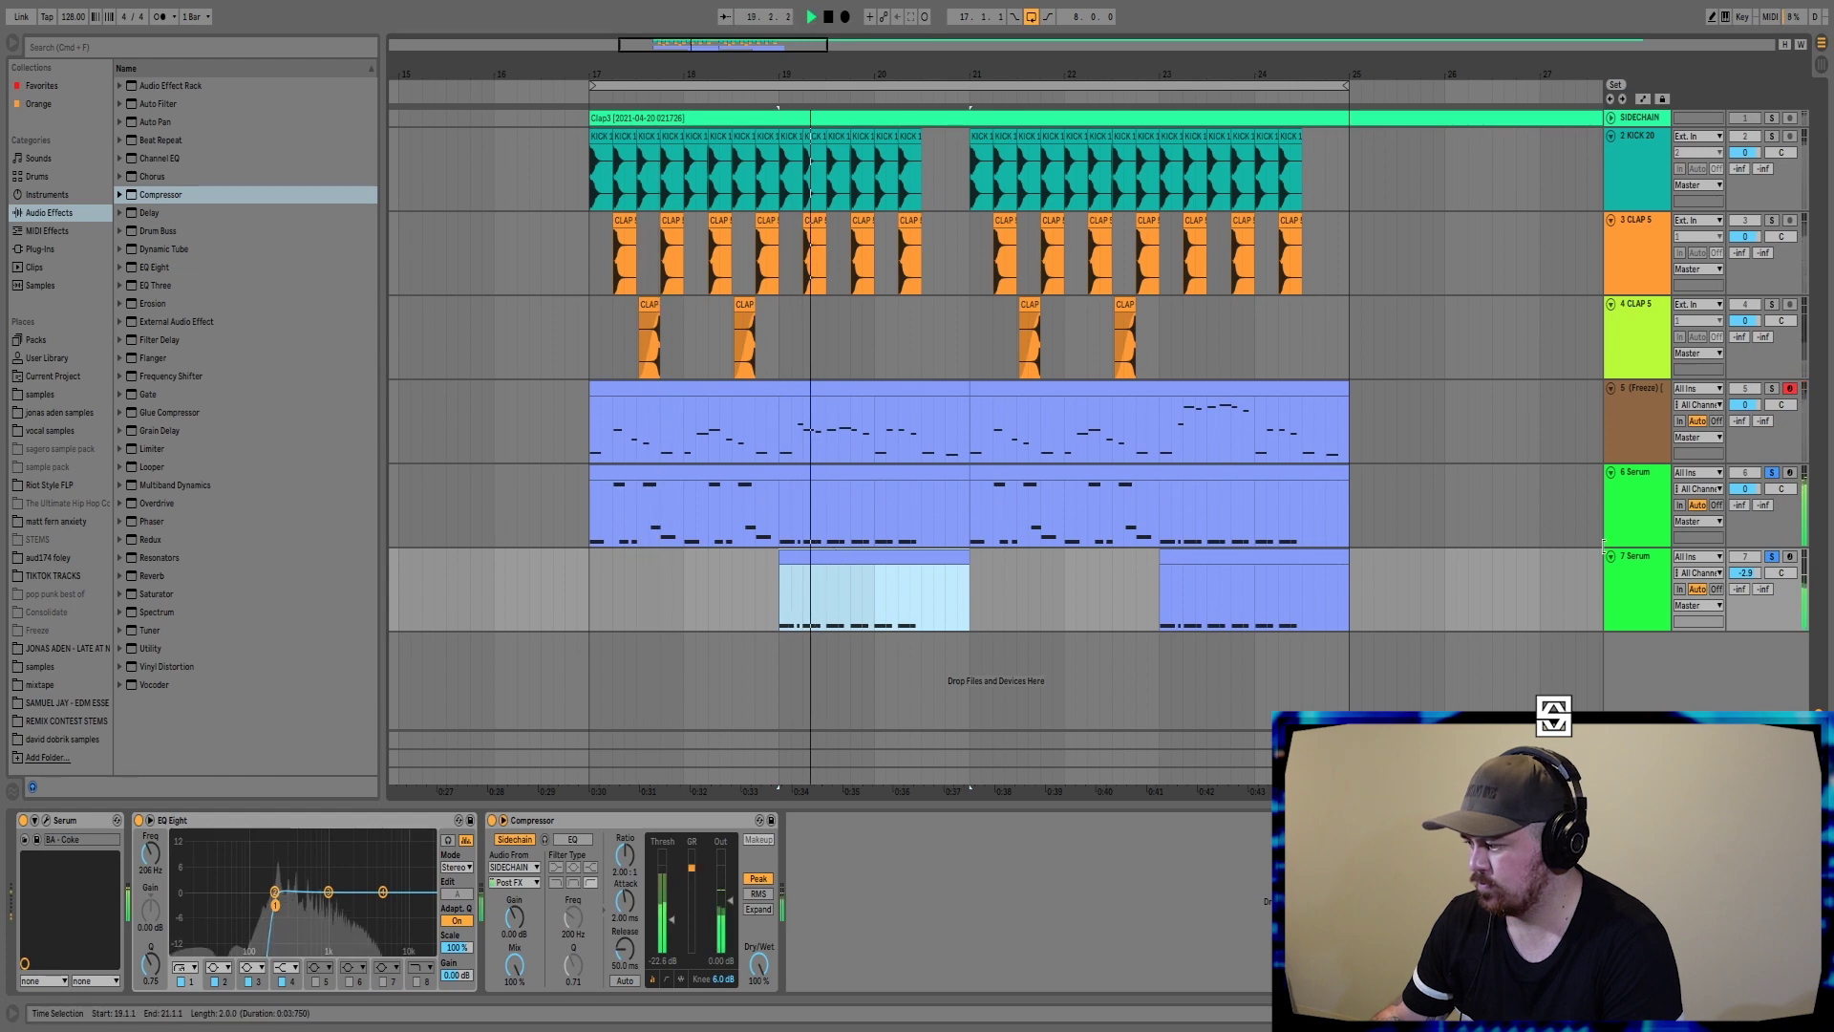
drag(1746, 572, 1750, 578)
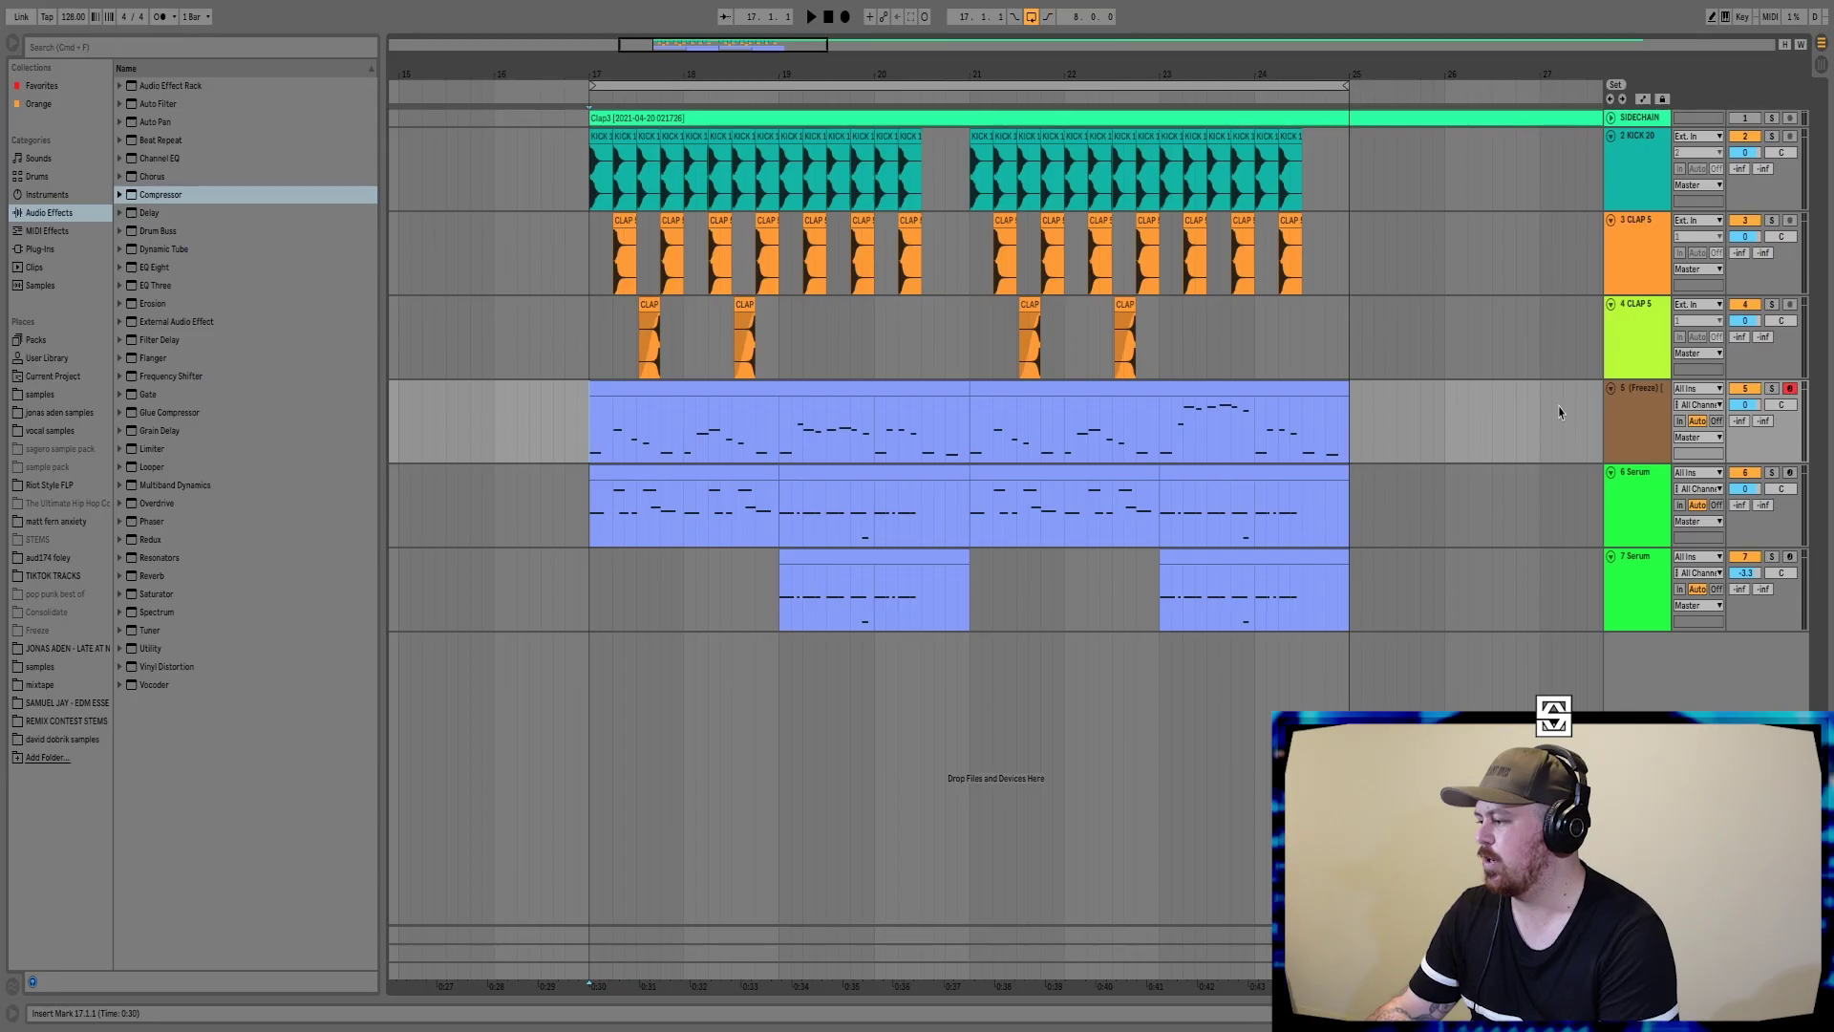
- Show the automation lanes and display the resampled lead's Mixer Speaker On parameter
click(1641, 409)
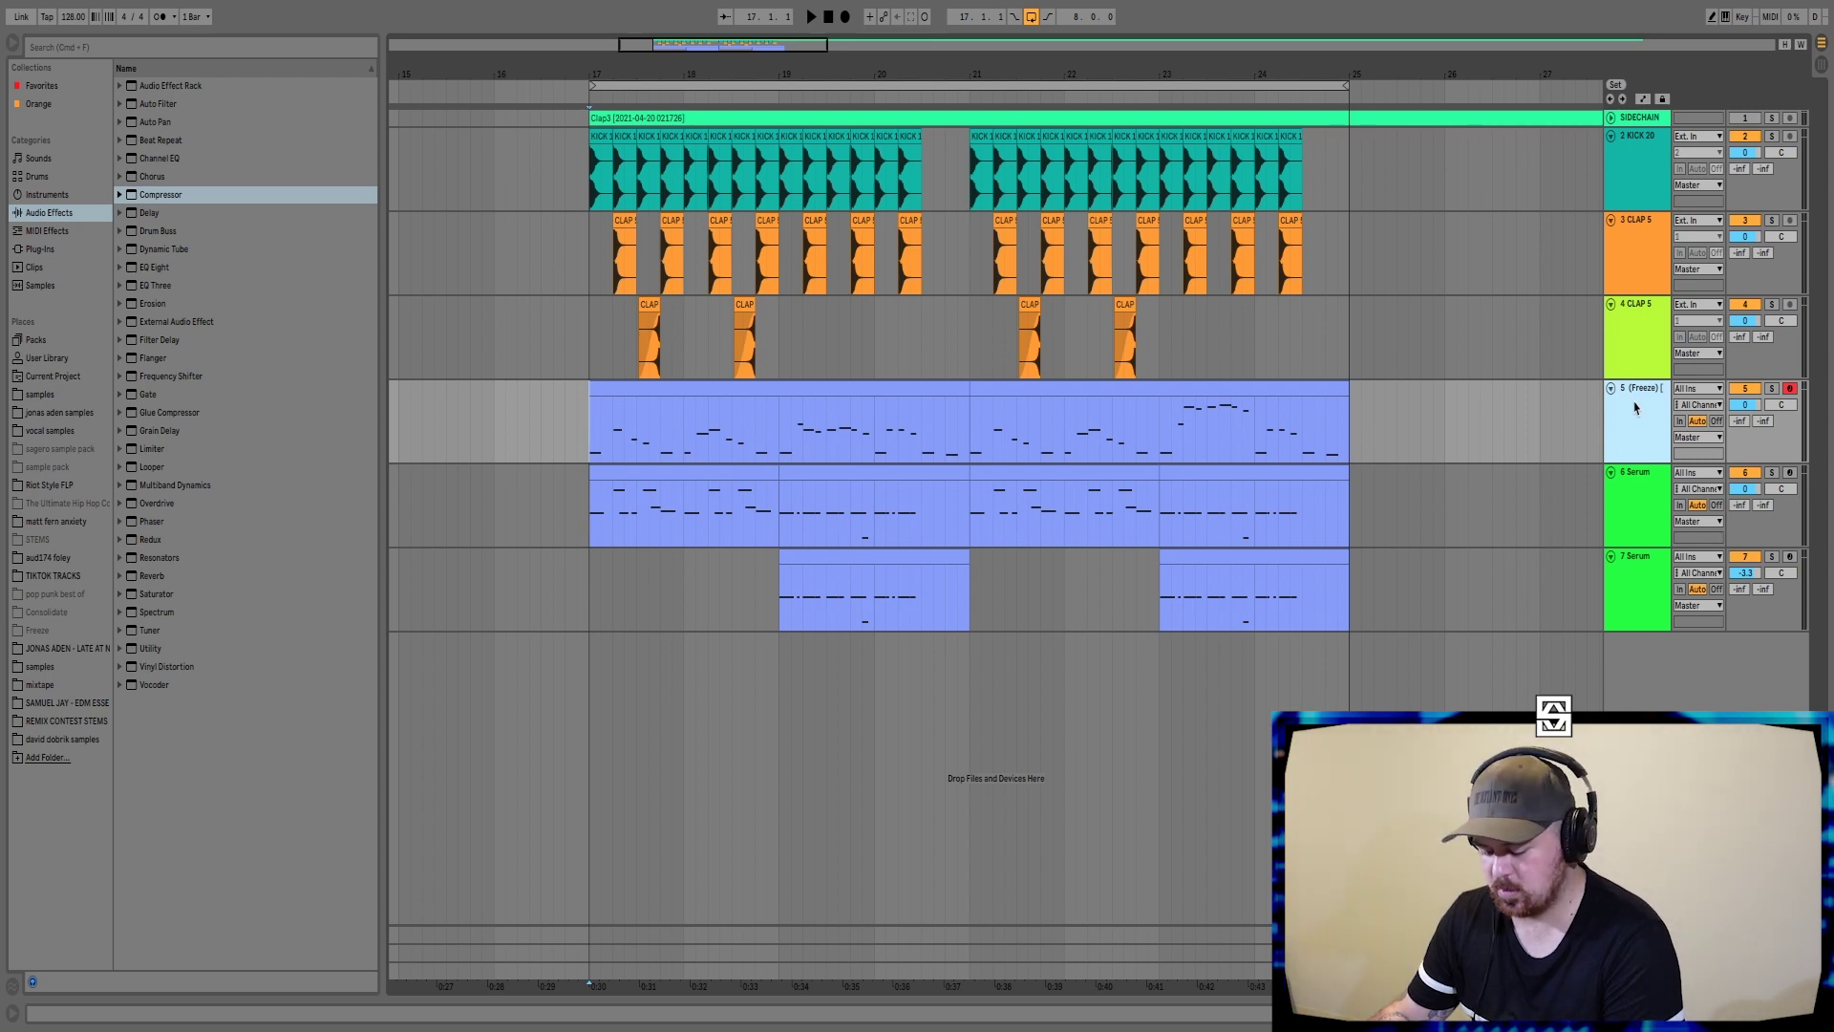
key(a)
click(1640, 407)
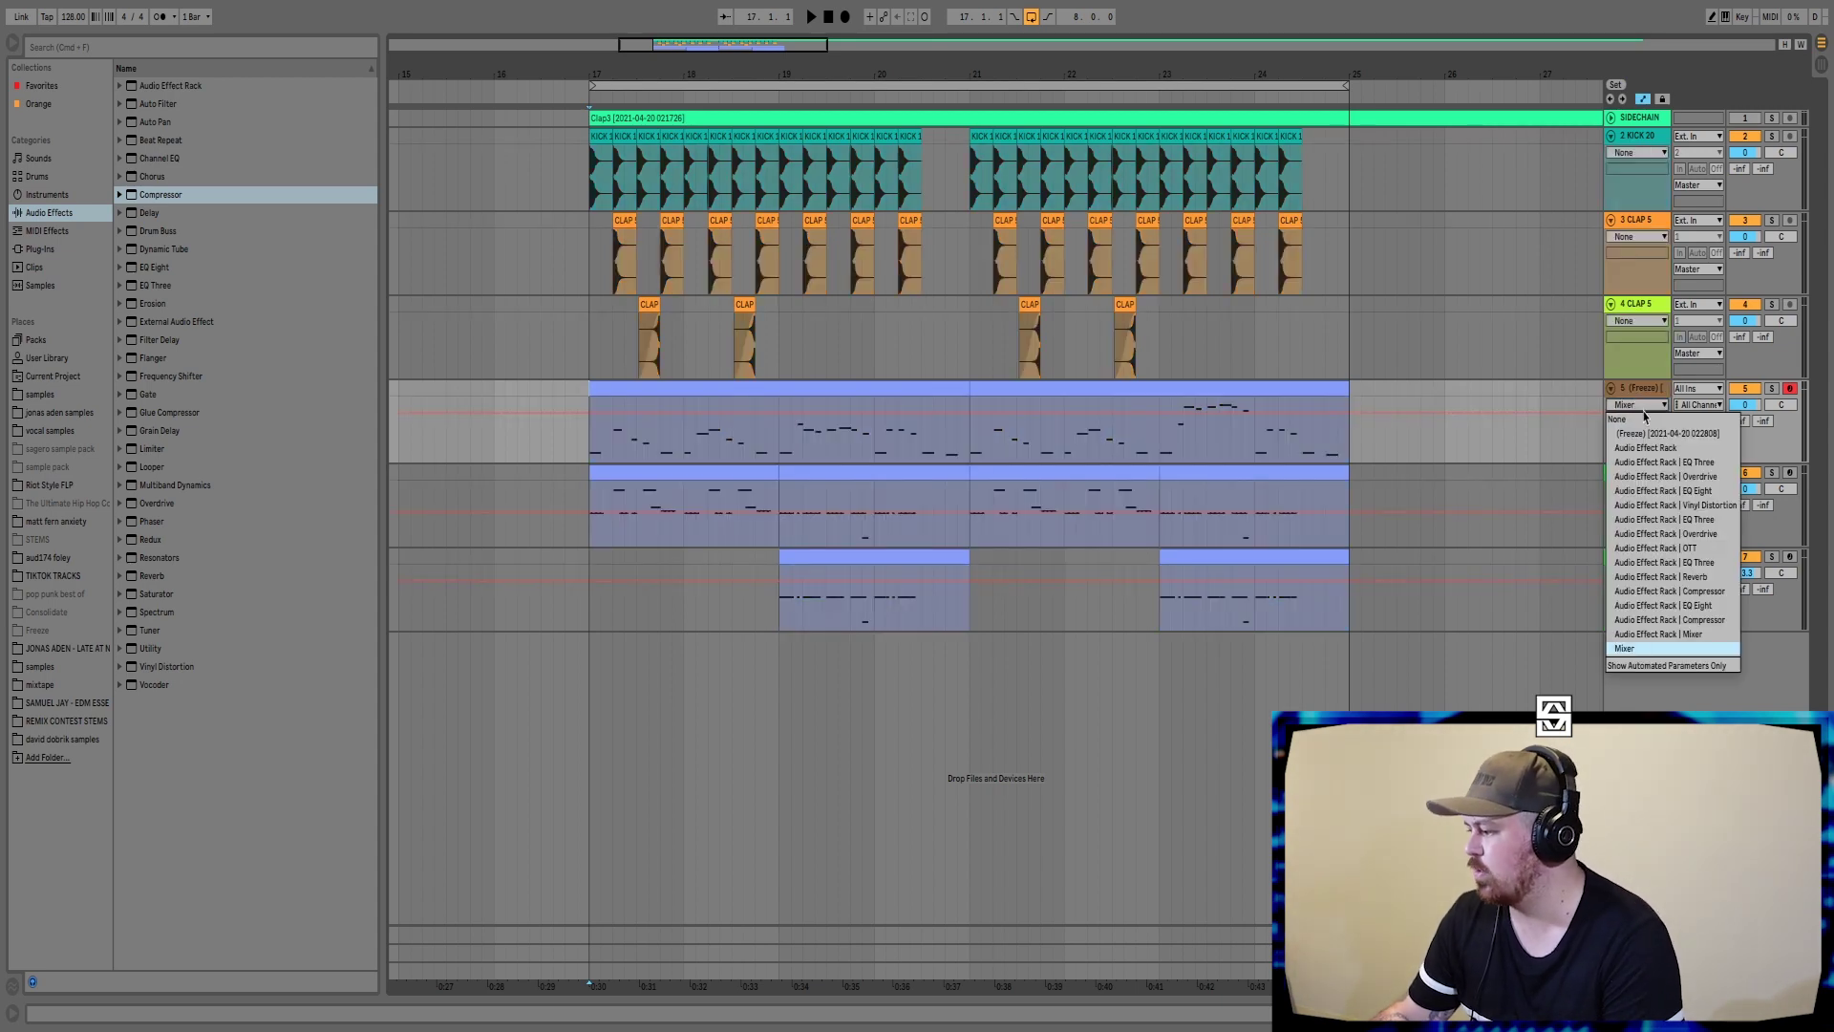
click(1633, 648)
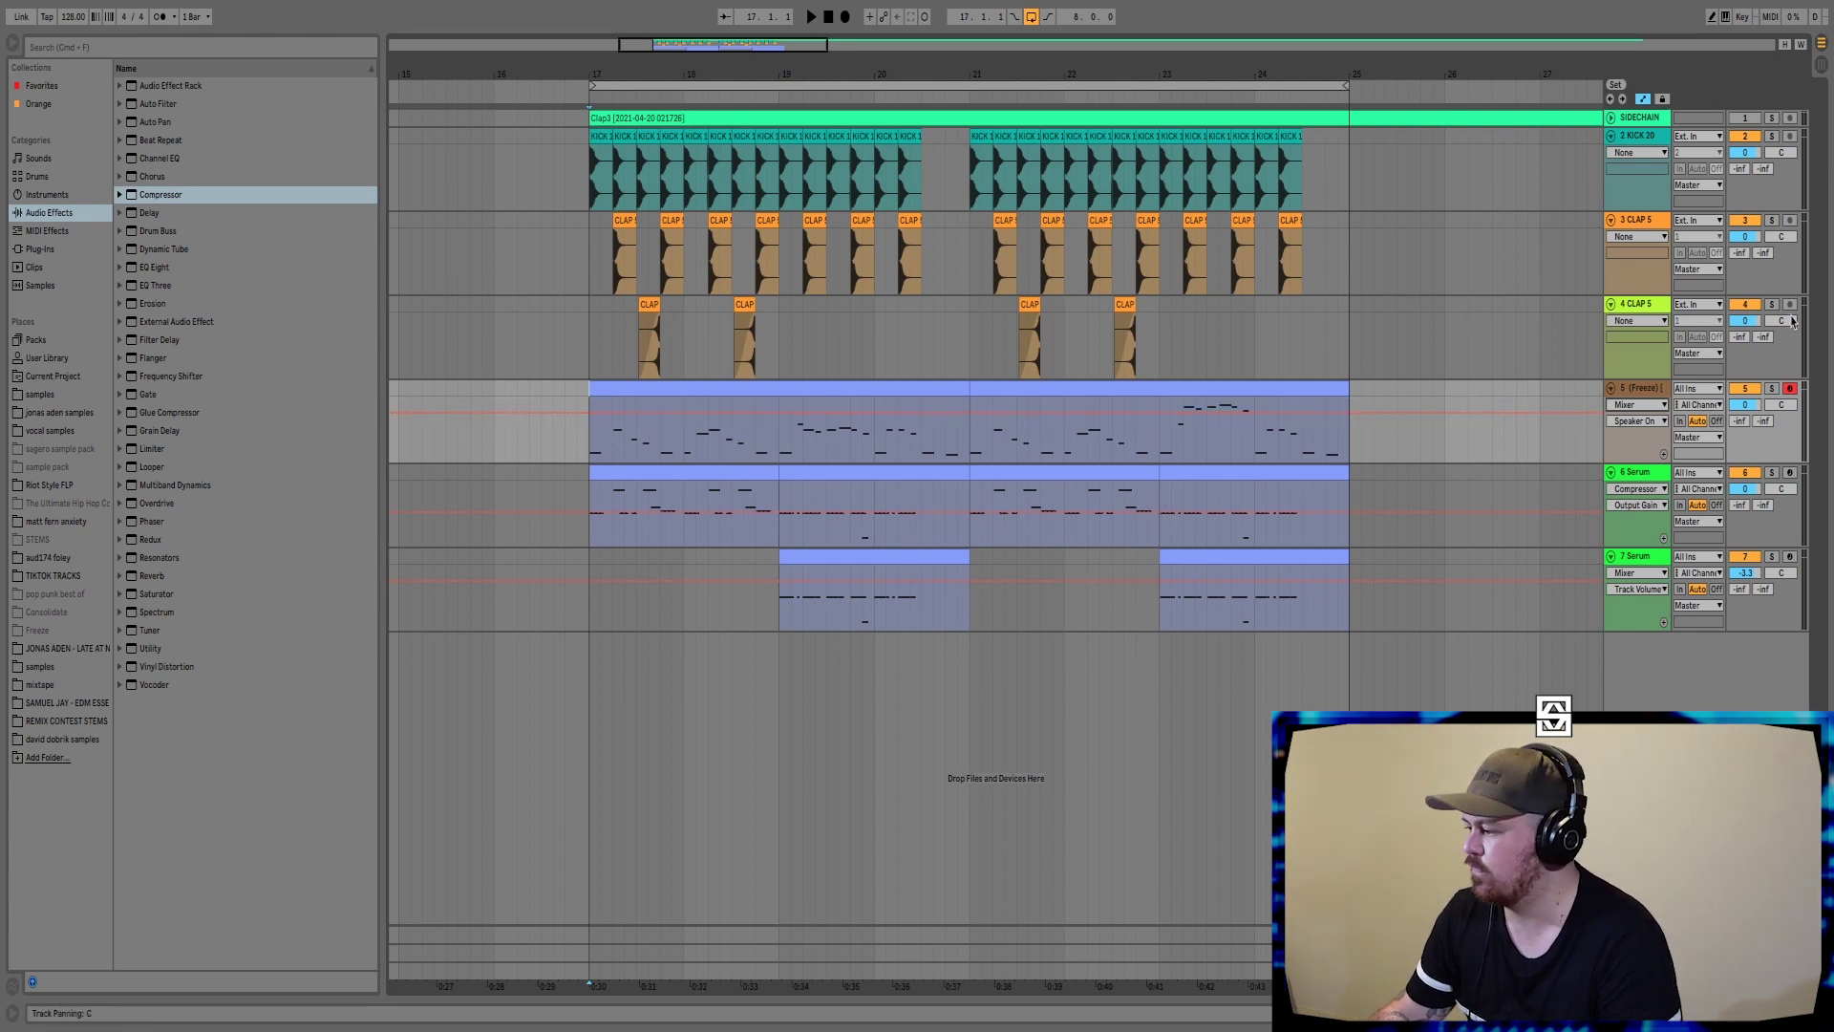
- Draw Speaker On dropouts in the gaps between the resampled lead's notes in bar 19
drag(854, 448, 895, 445)
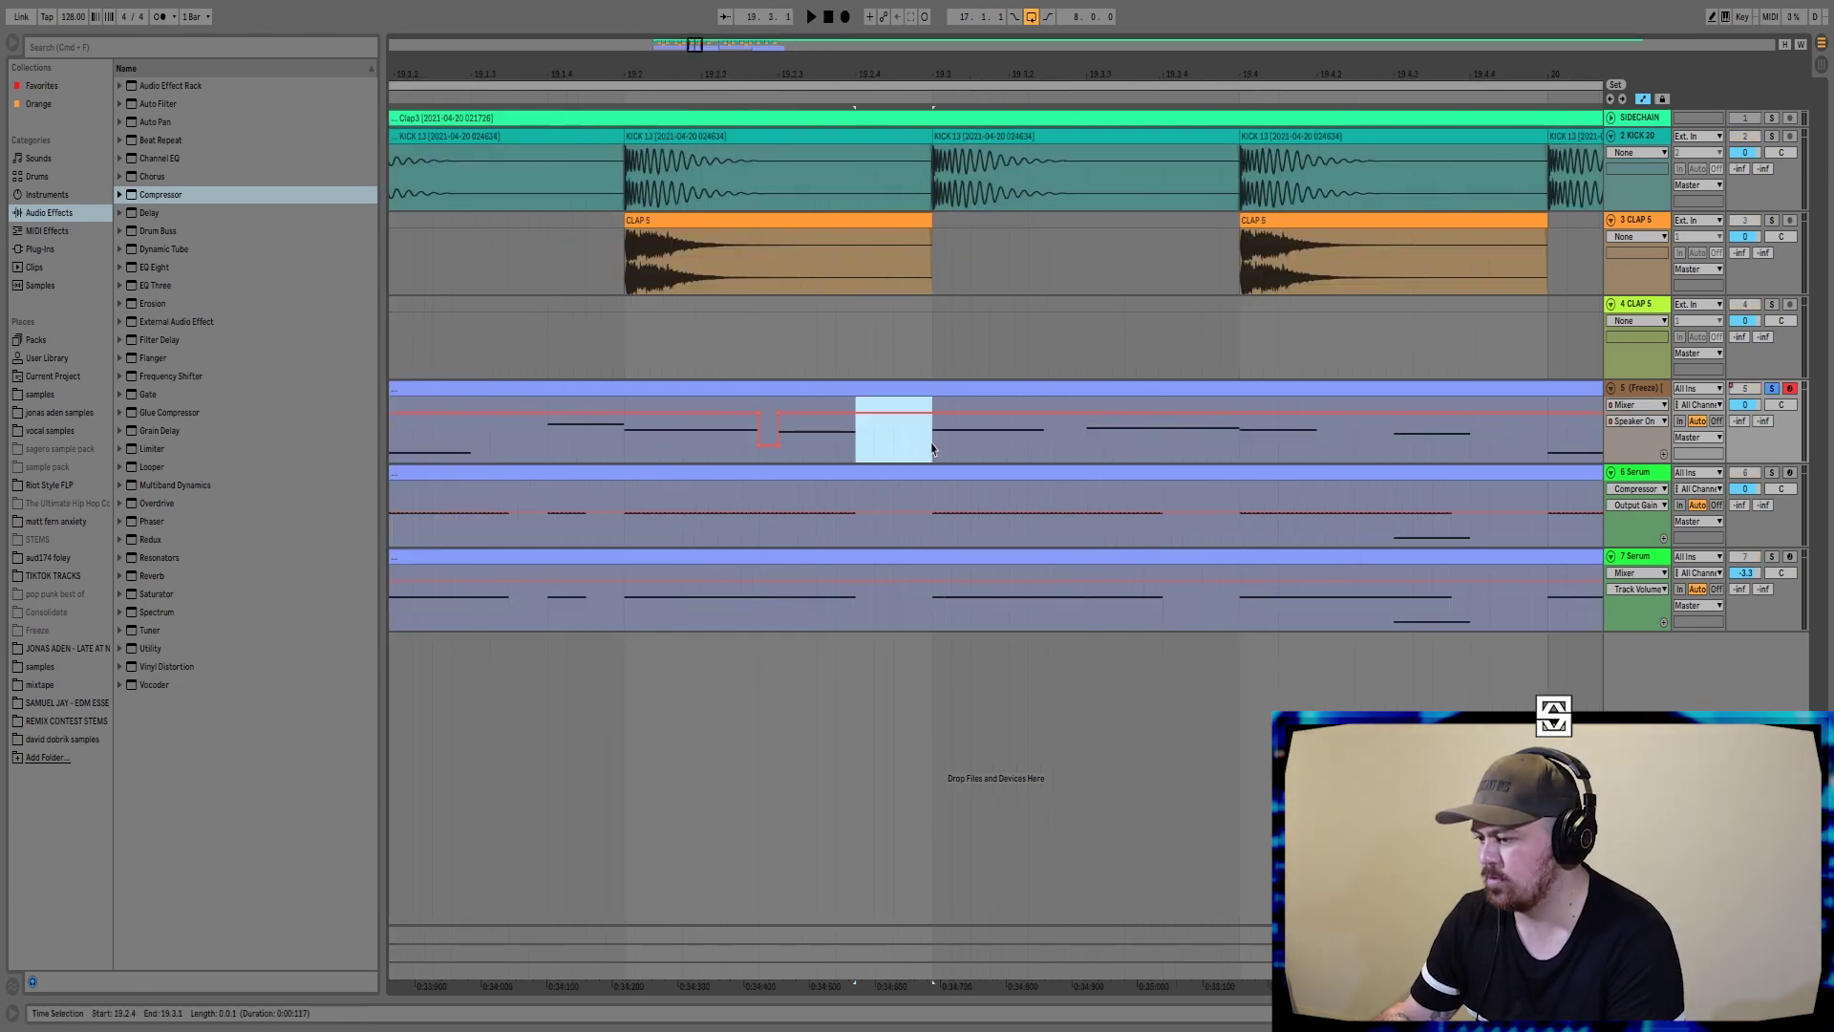
drag(1048, 448, 1086, 448)
drag(1071, 414, 1070, 445)
drag(1317, 448, 1394, 448)
drag(1356, 413, 1356, 445)
- Add further Speaker On dropouts between the lead's notes from the end of bar 19 through bar 20
scroll(932, 445, right, 5)
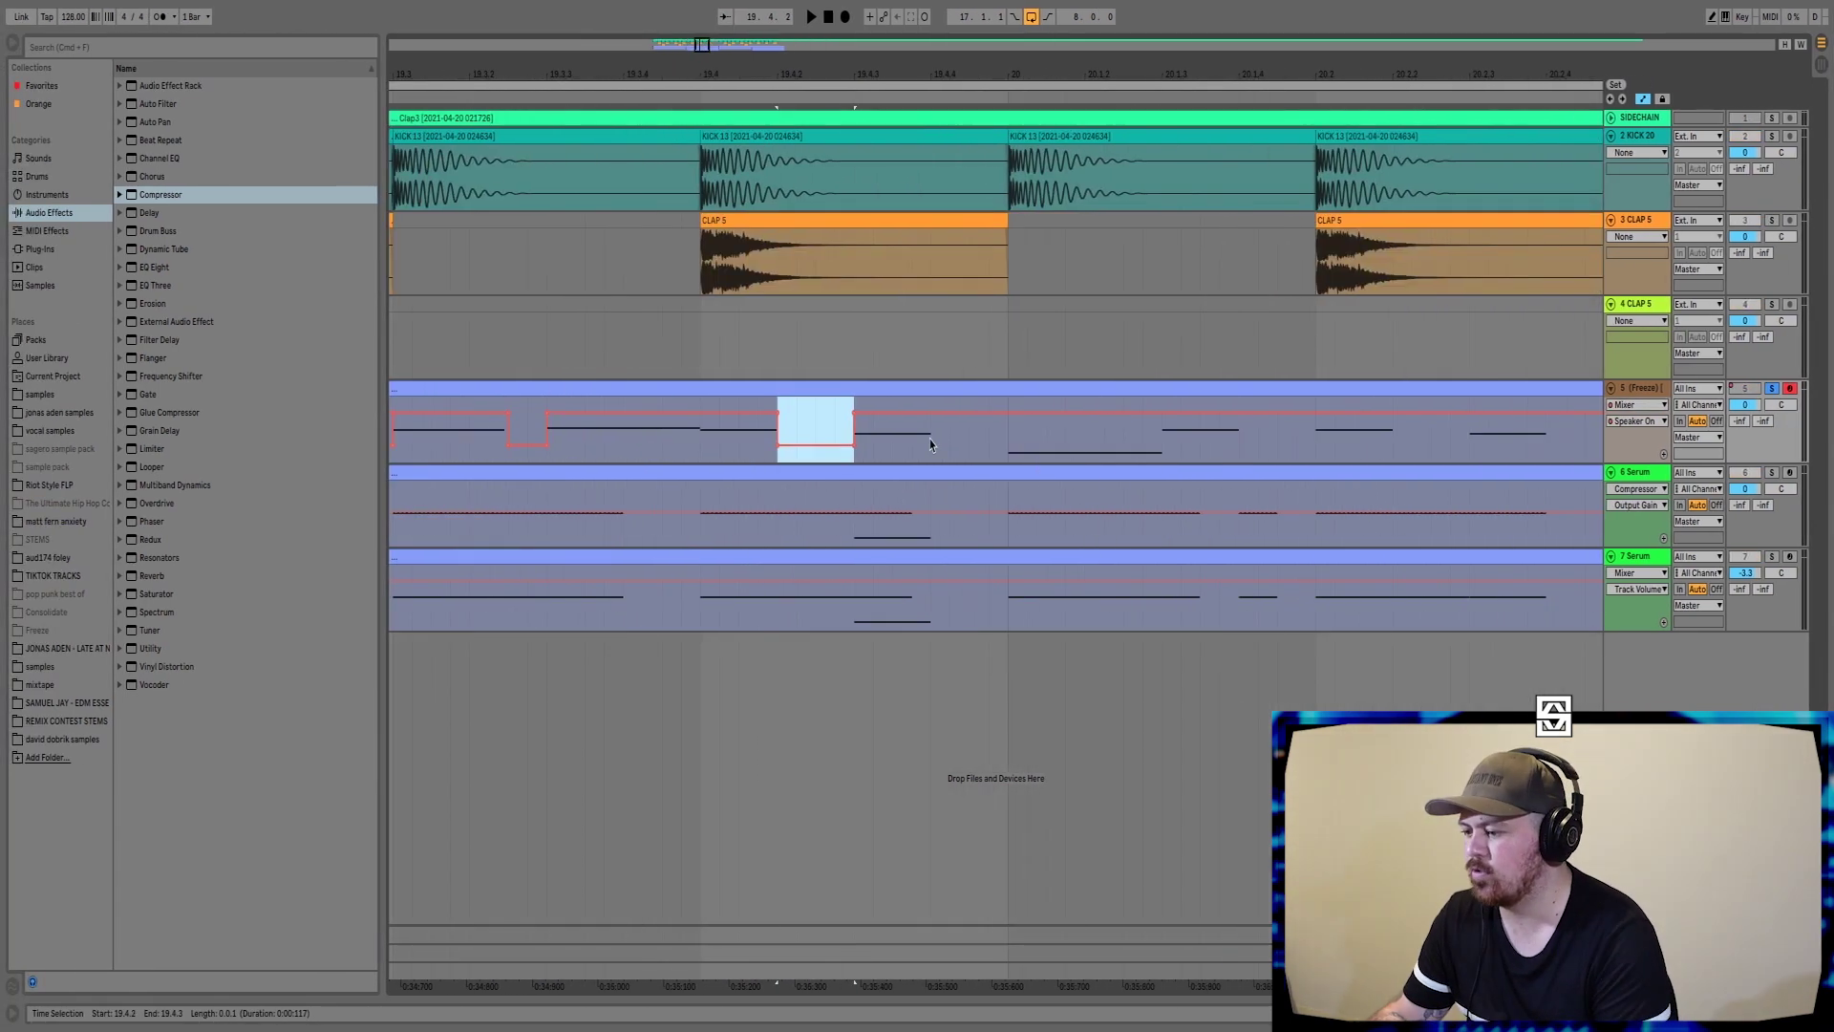
drag(931, 445, 1007, 446)
drag(970, 414, 969, 445)
drag(1240, 446, 1280, 445)
scroll(1280, 445, right, 5)
drag(969, 446, 1045, 446)
drag(1007, 413, 1007, 445)
drag(1123, 446, 1198, 449)
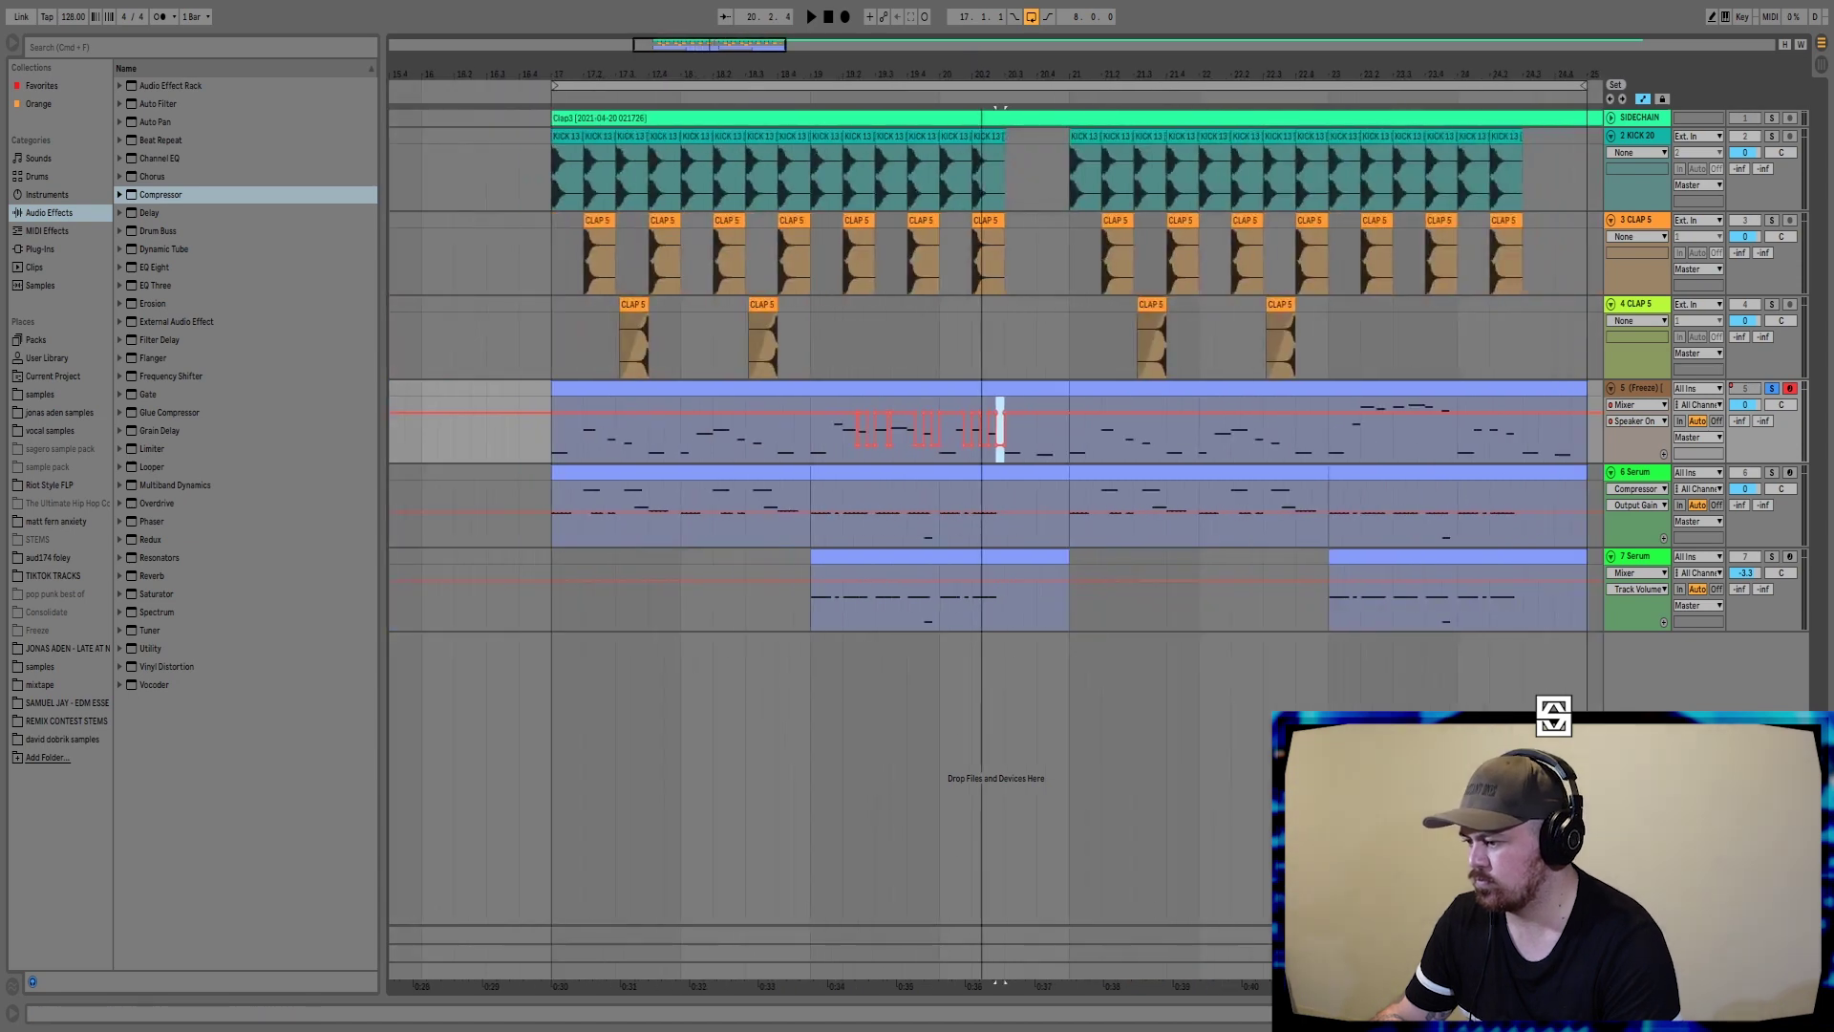
- Audition the gated lead, duplicate its bars 19 and 20 with the speaker automation, and play the result
scroll(1075, 440, up, 1)
click(749, 389)
key(space)
key(space)
drag(783, 440, 1048, 440)
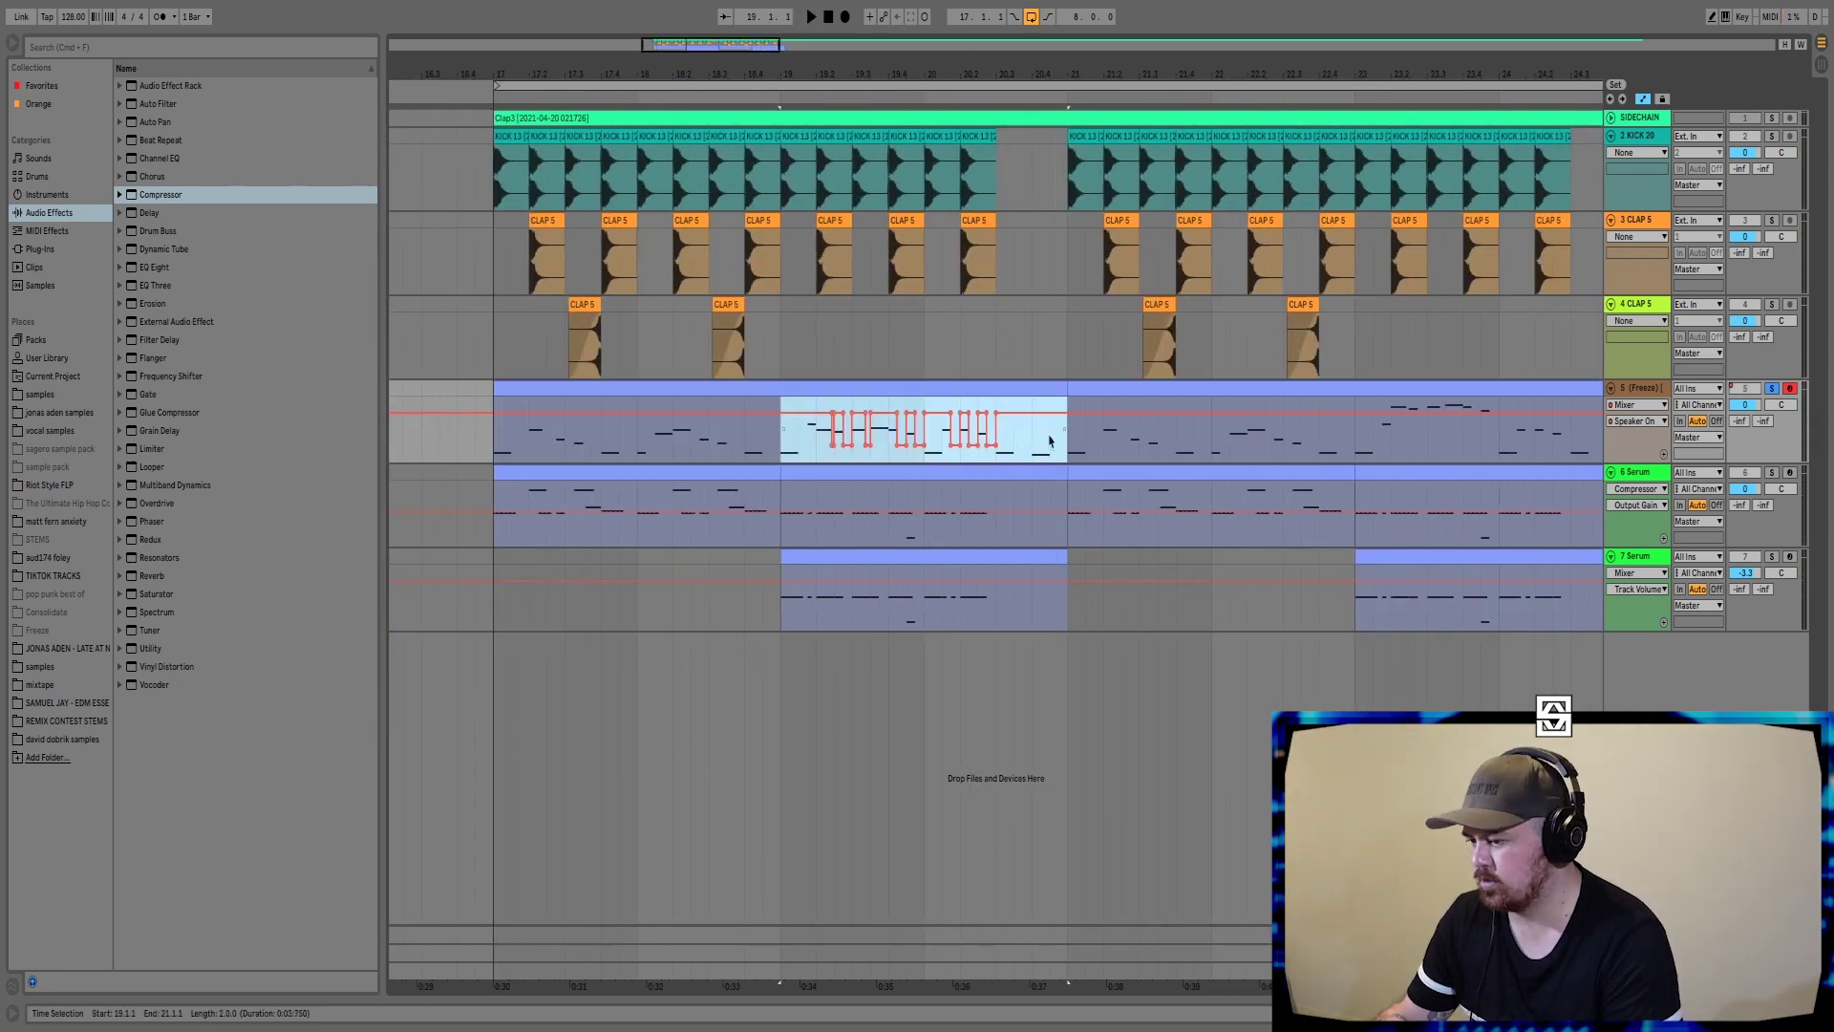
key(ctrl+d)
key(space)
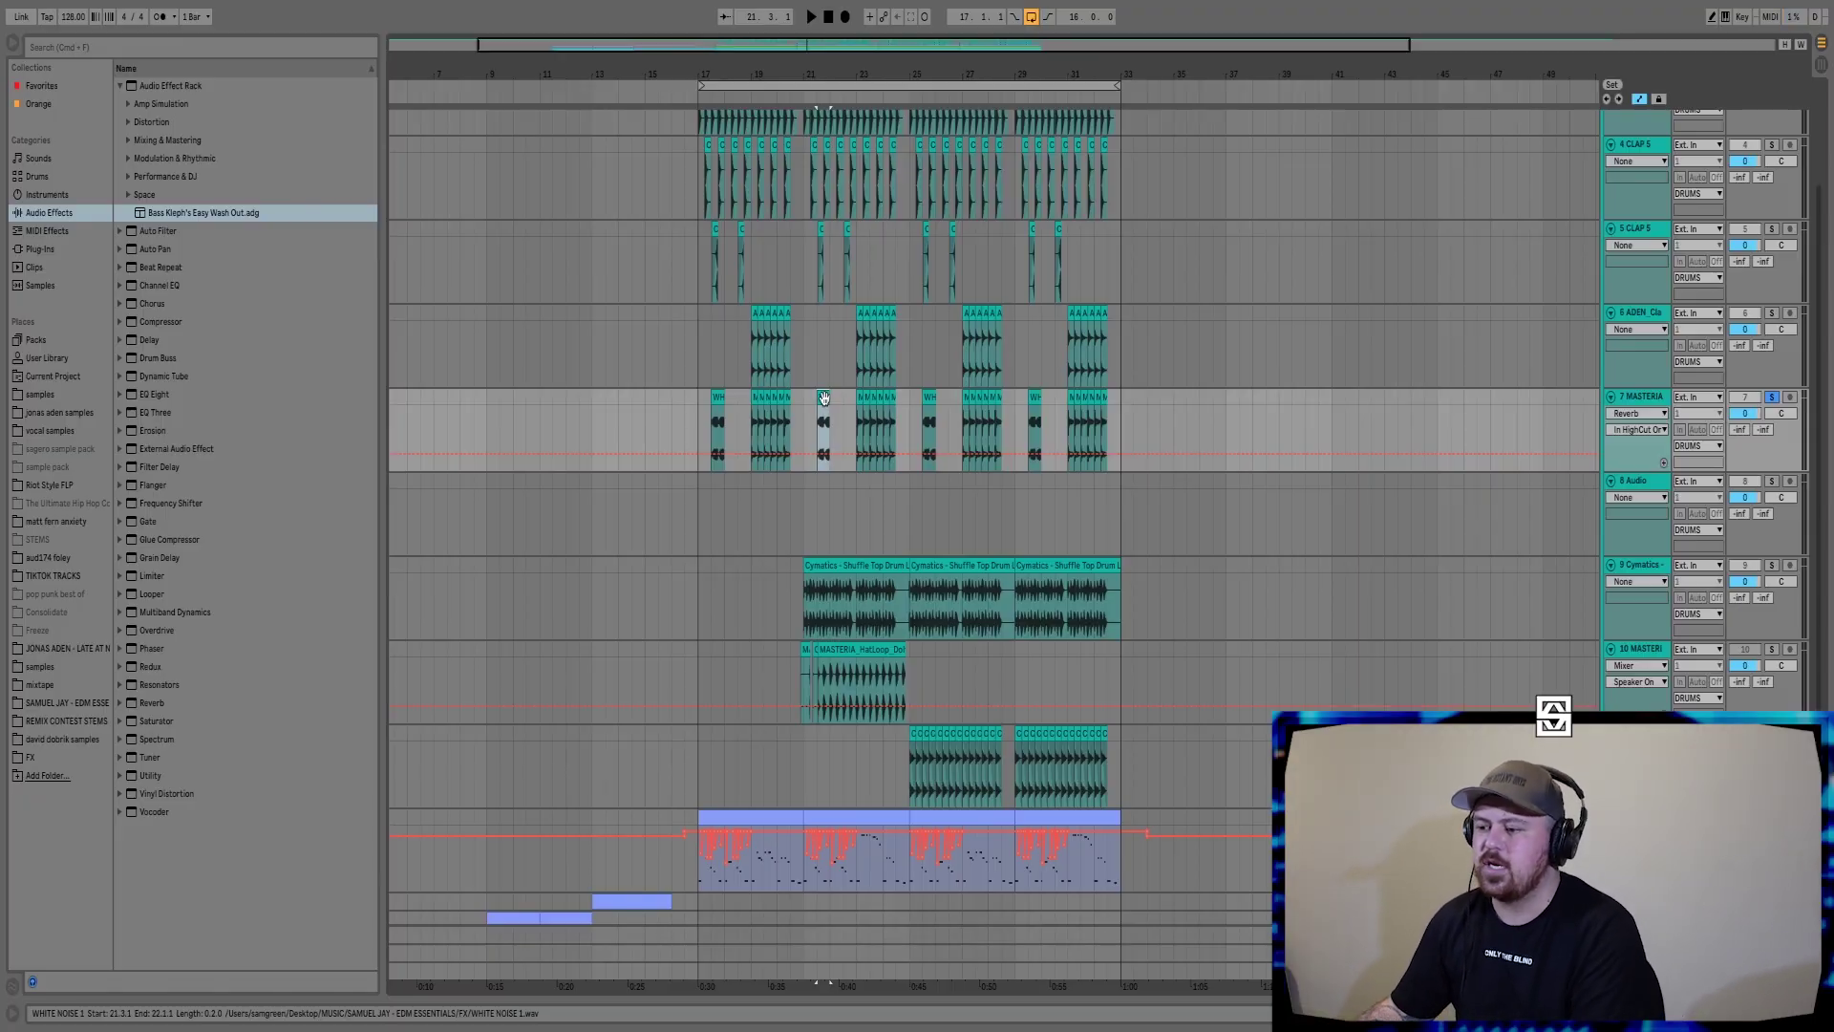
- Audition the soloed white noise and MASTERIA percussion track around bars 21 to 23
key(space)
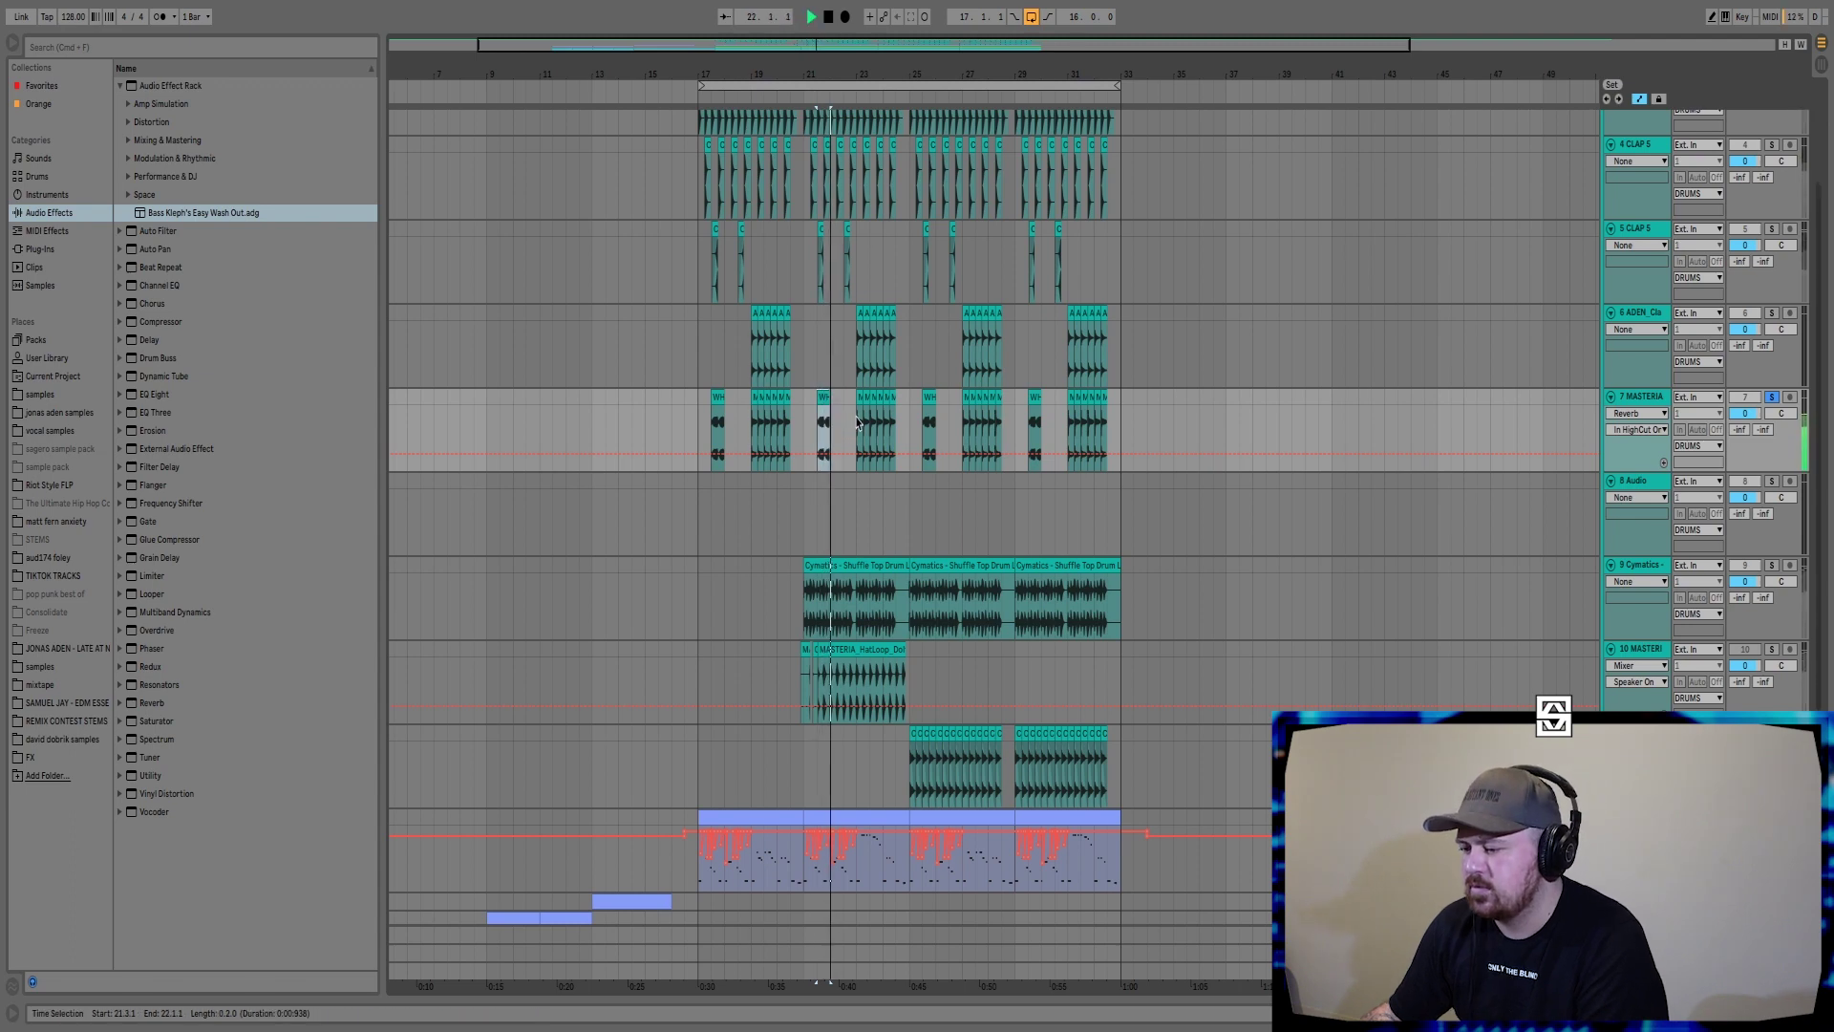
click(857, 424)
key(space)
- Audition the ADEN clap layer from bar 23 and the Cymatics top loop tracks from bar 25
click(868, 351)
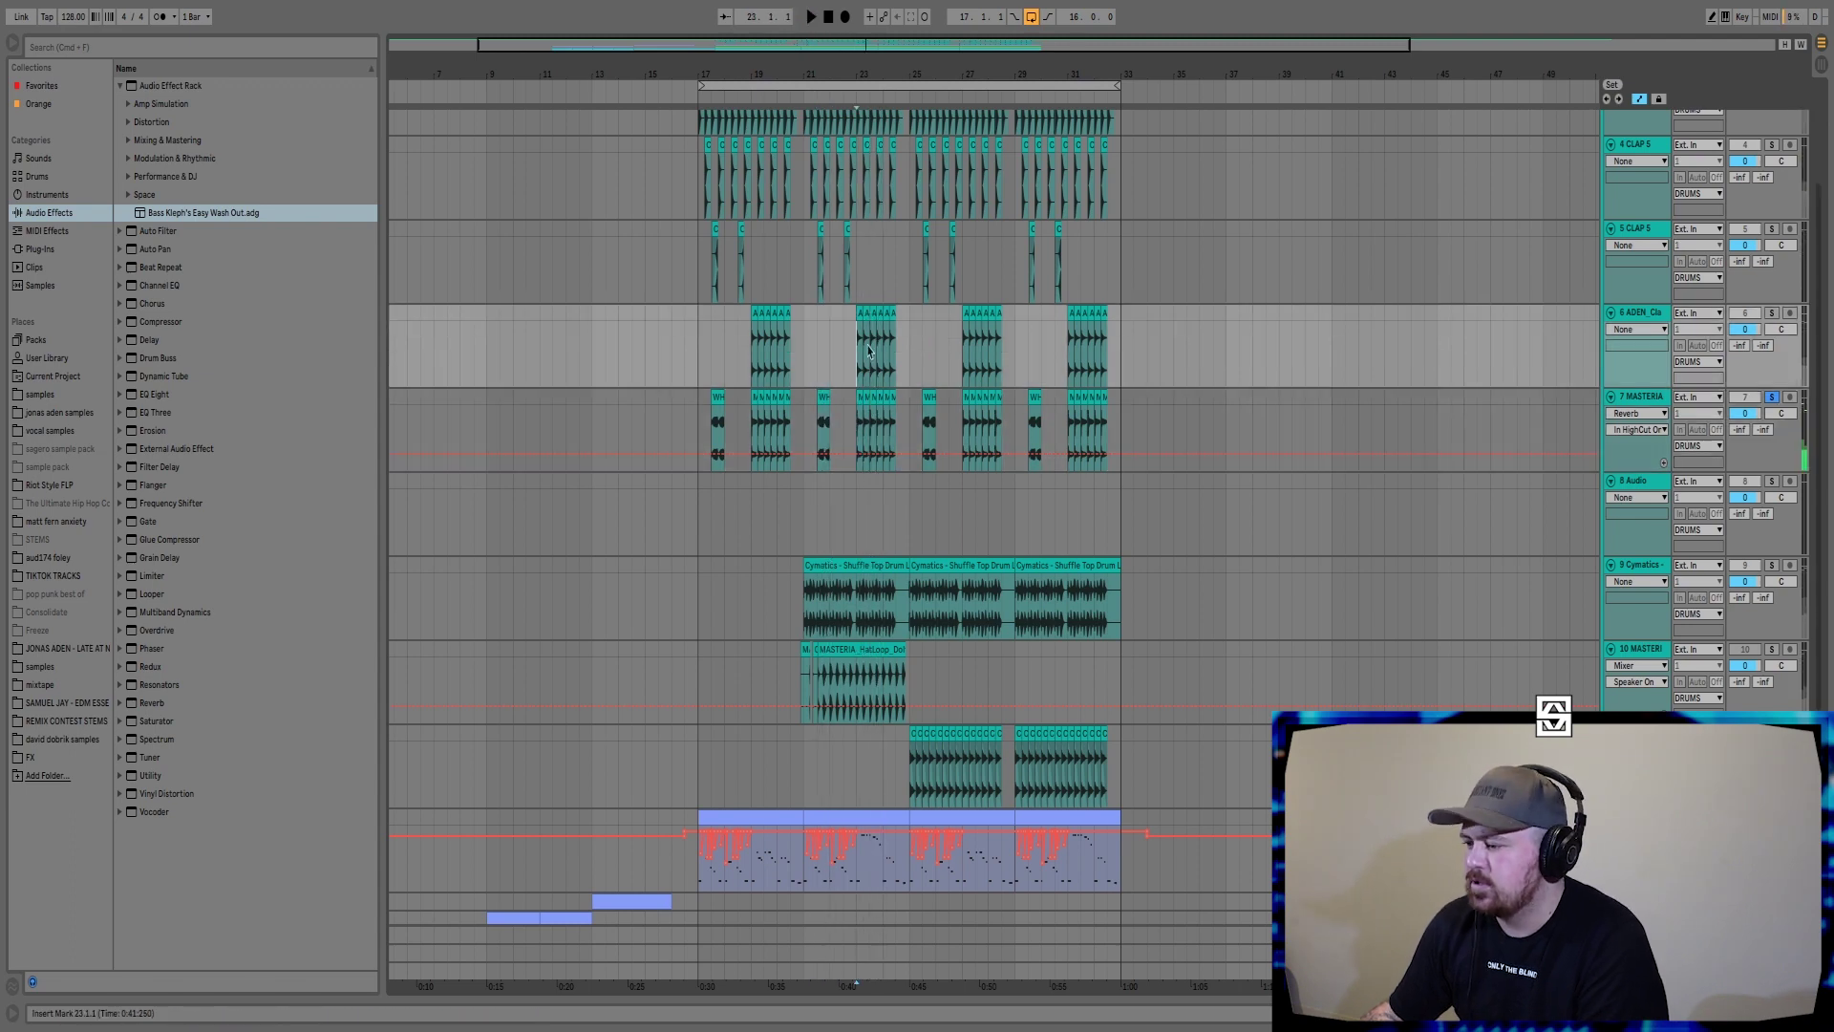
key(space)
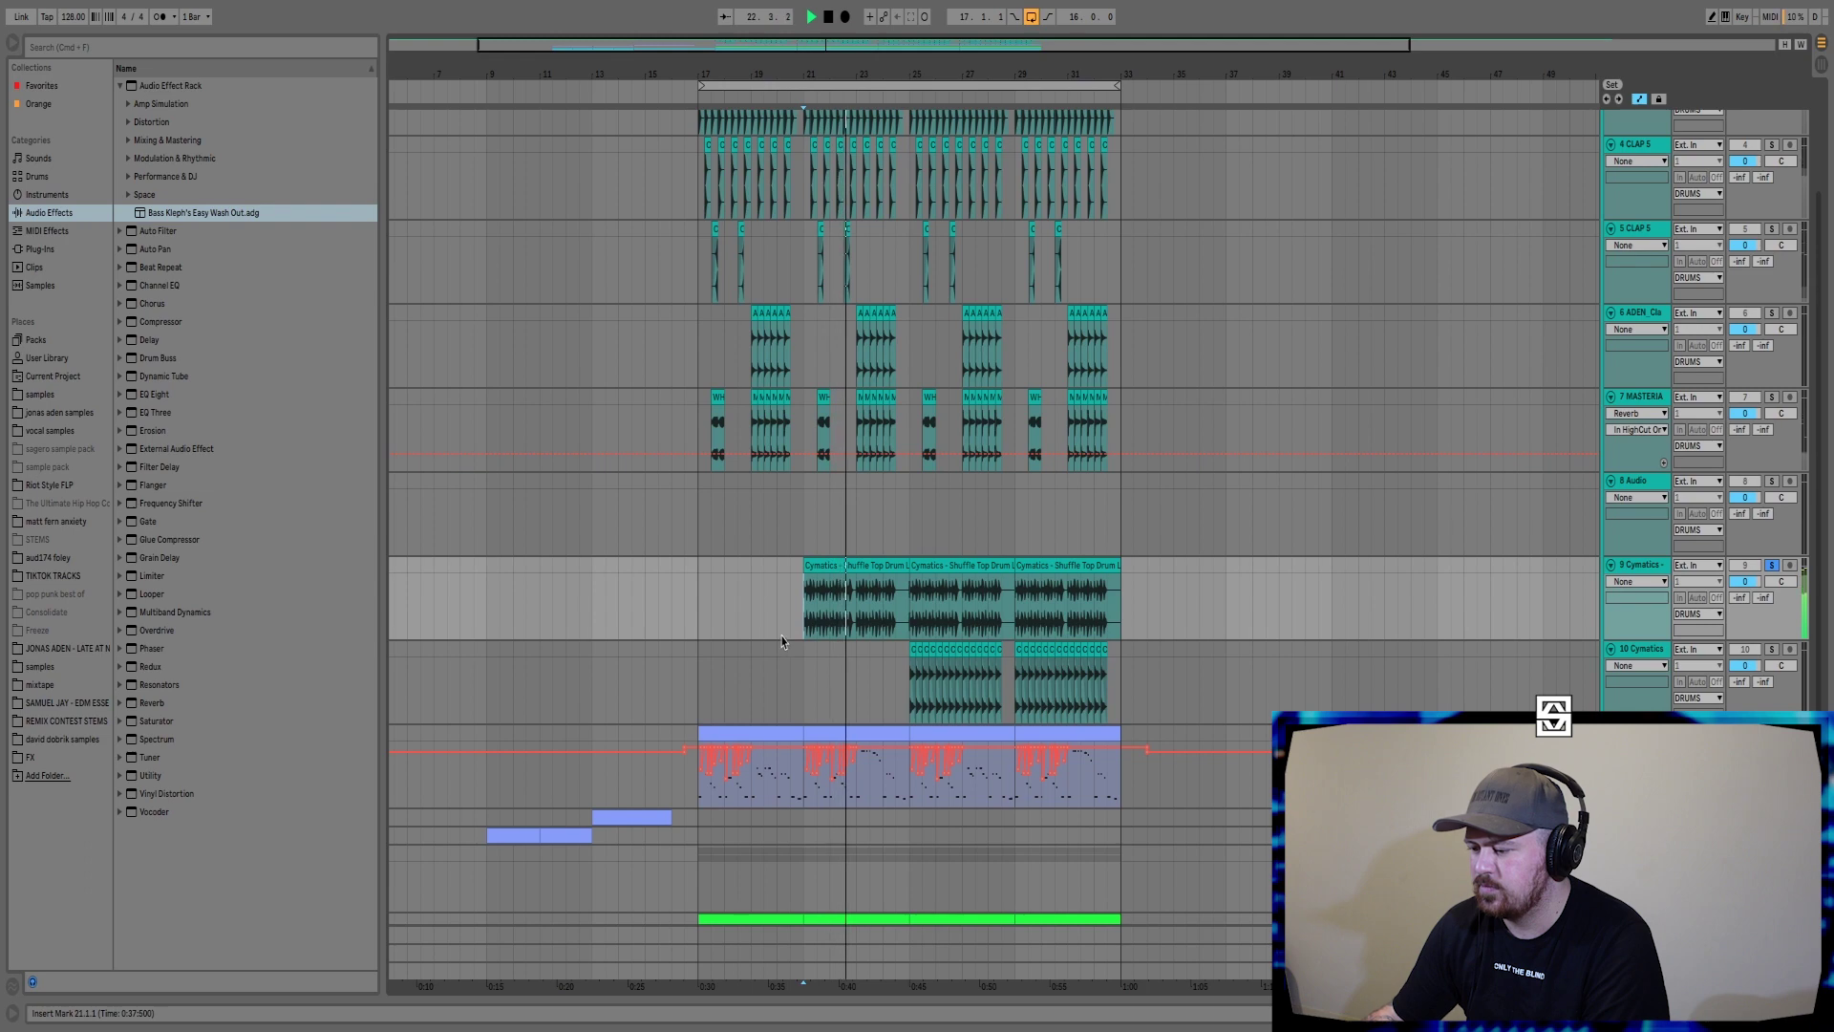
click(904, 676)
key(space)
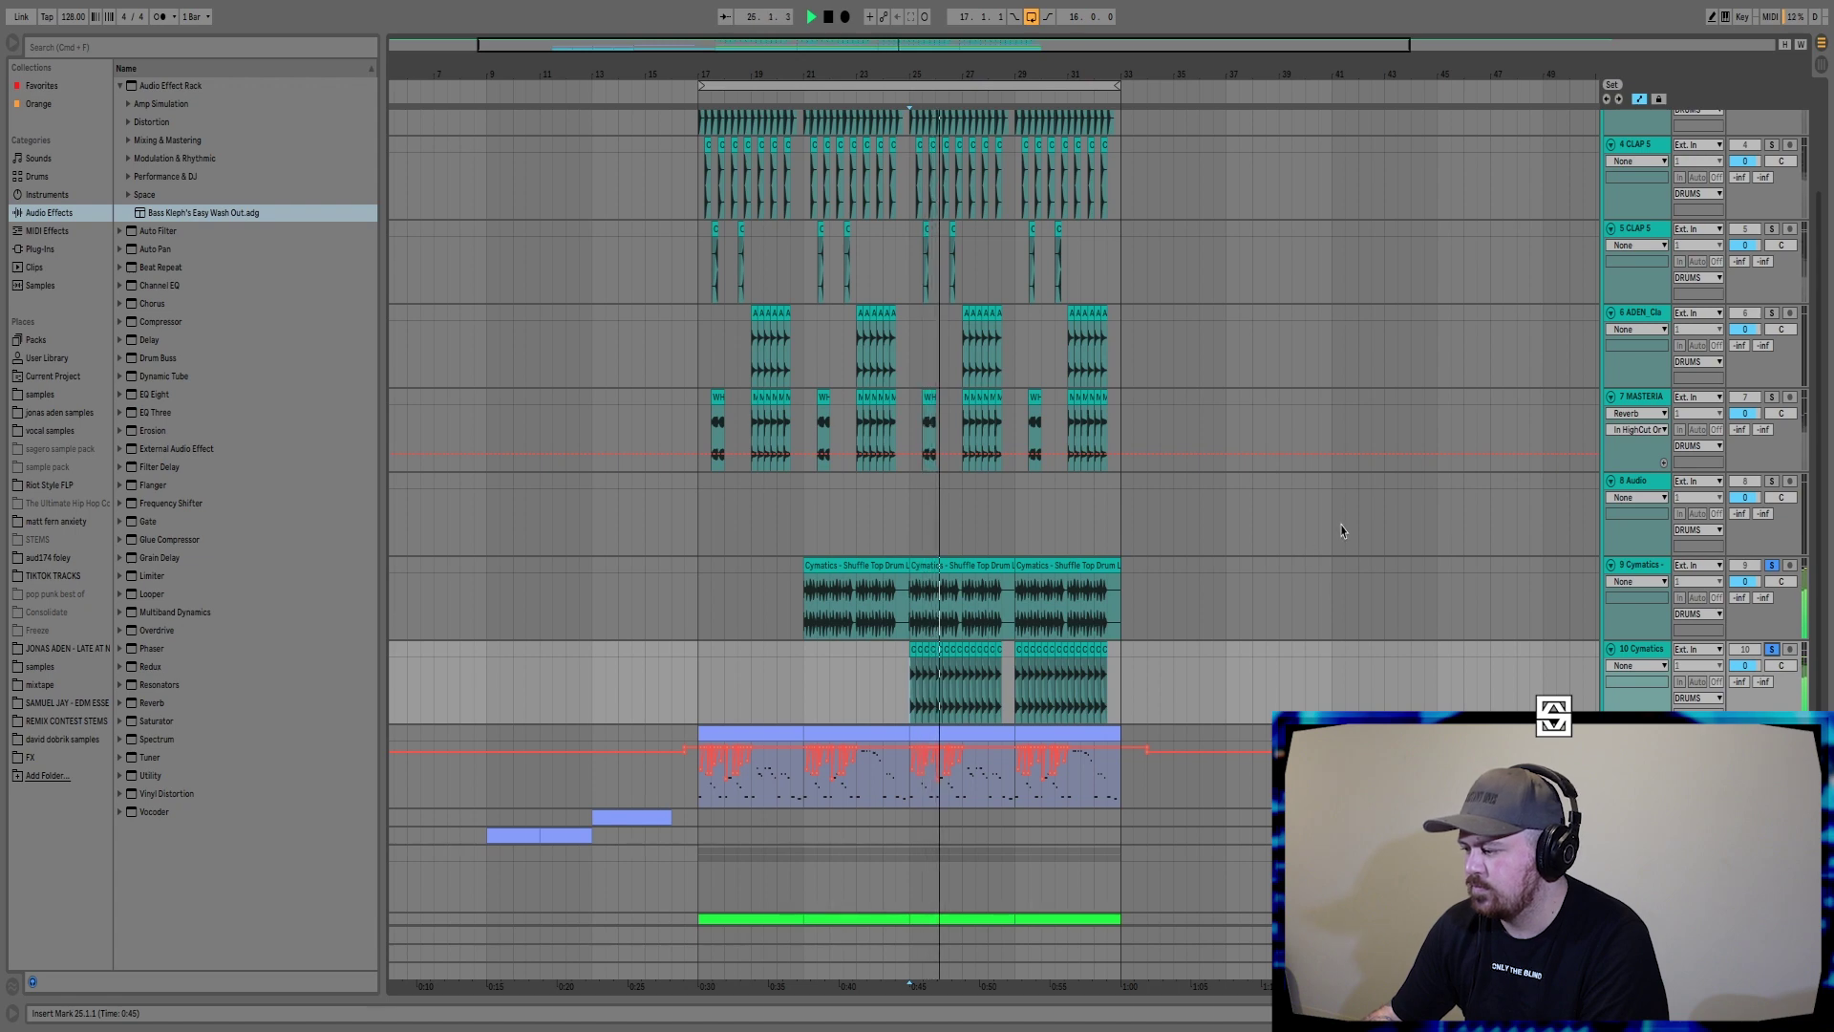
key(space)
- Solo the DRUMS group and play all the drum layers together
scroll(1340, 531, up, 3)
click(1773, 137)
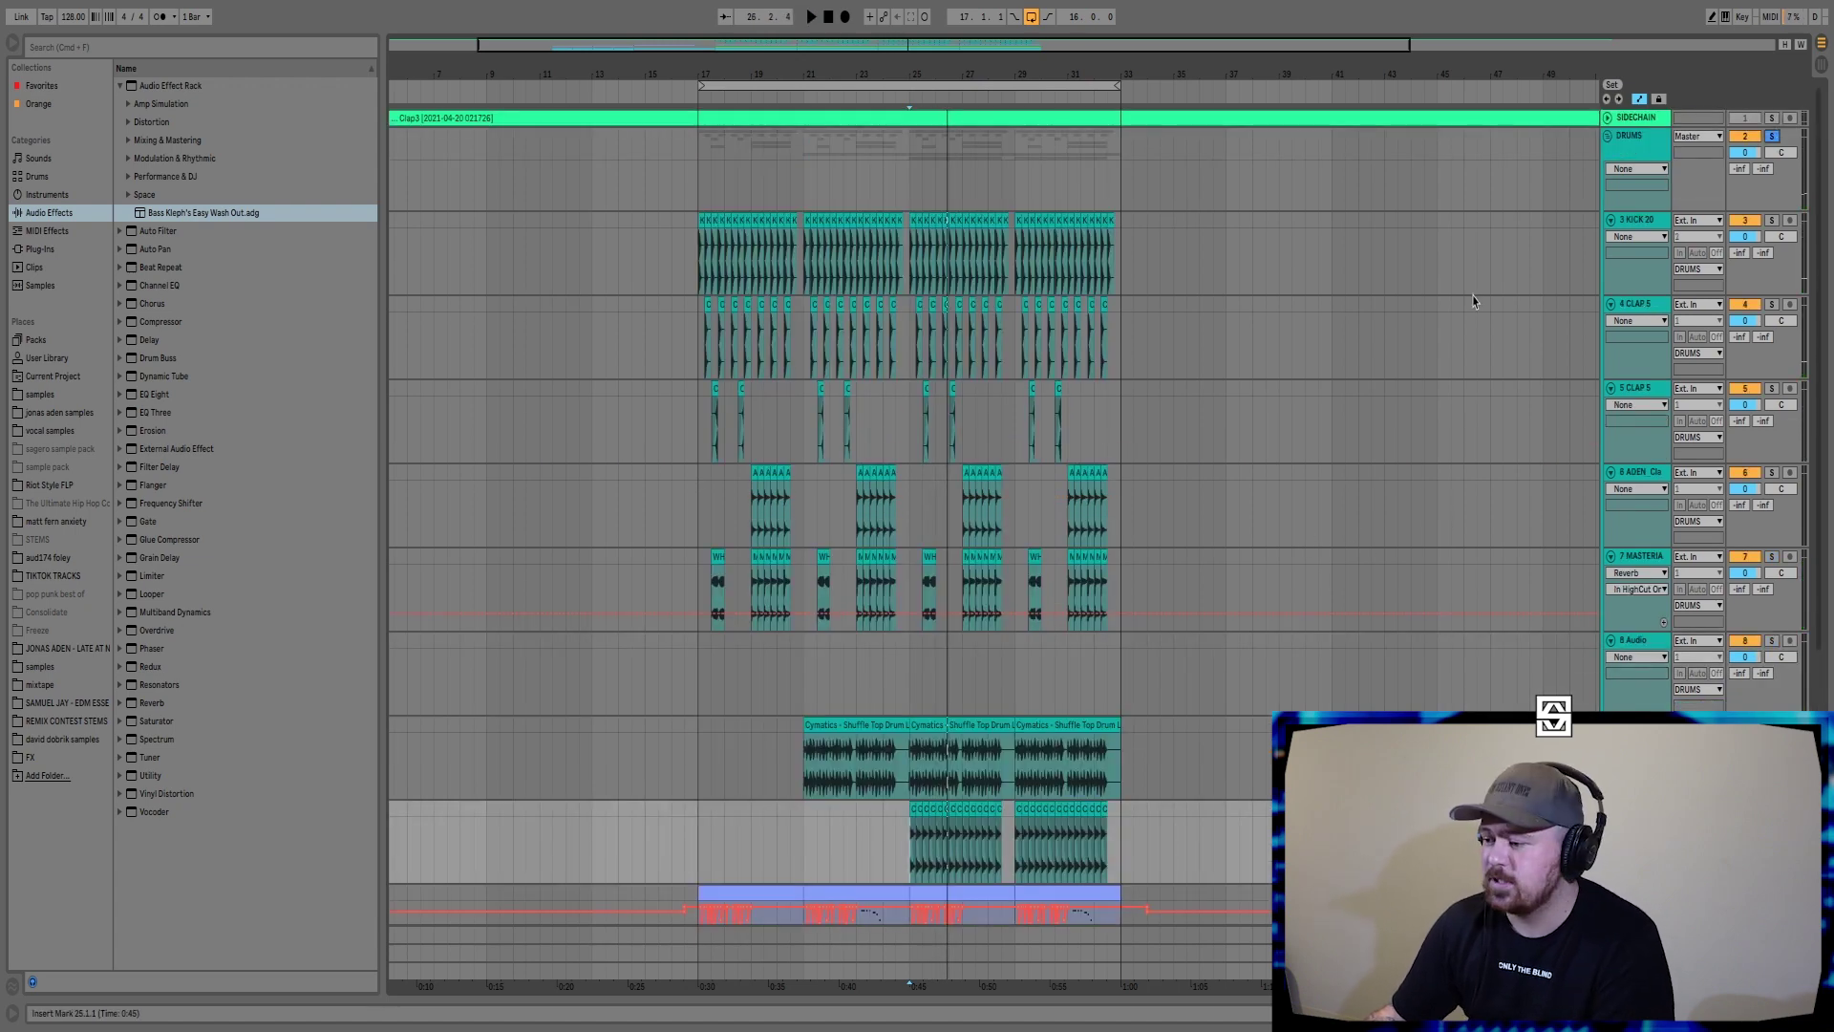
key(space)
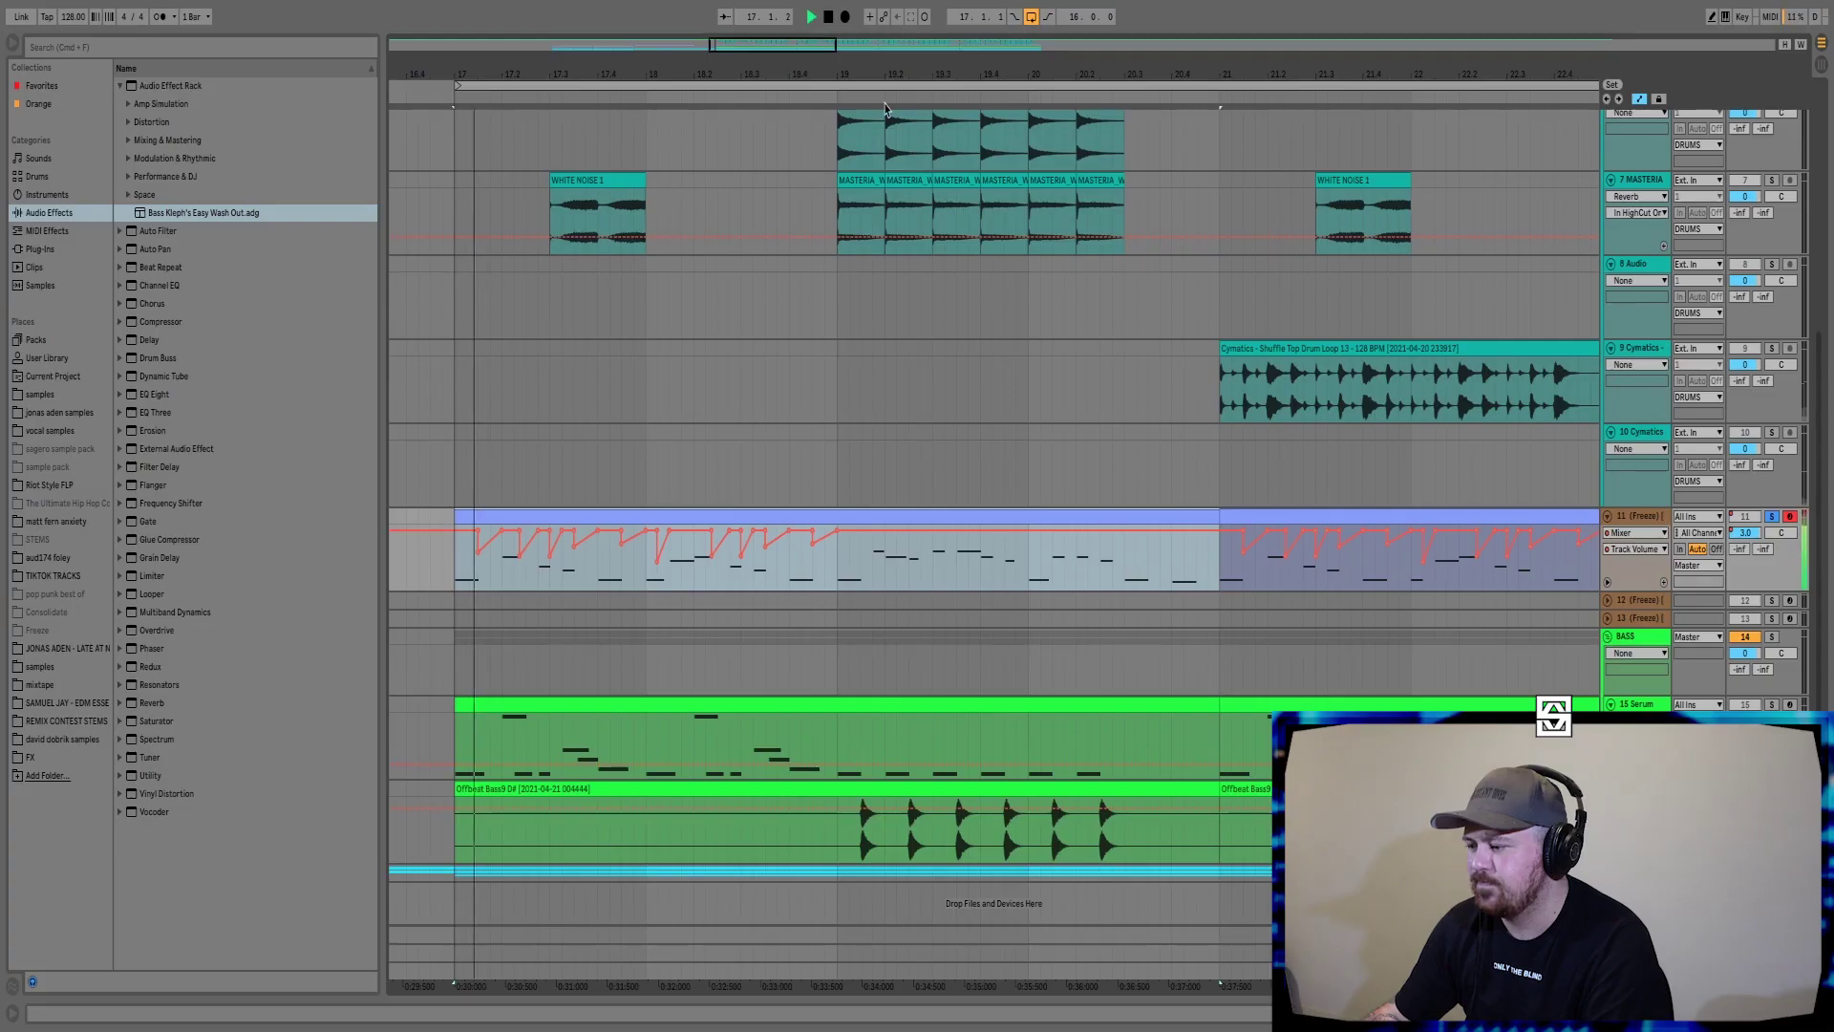
- Check the Offbeat Bass track on its own, and play the full arrangement from bar 17
drag(884, 72, 772, 43)
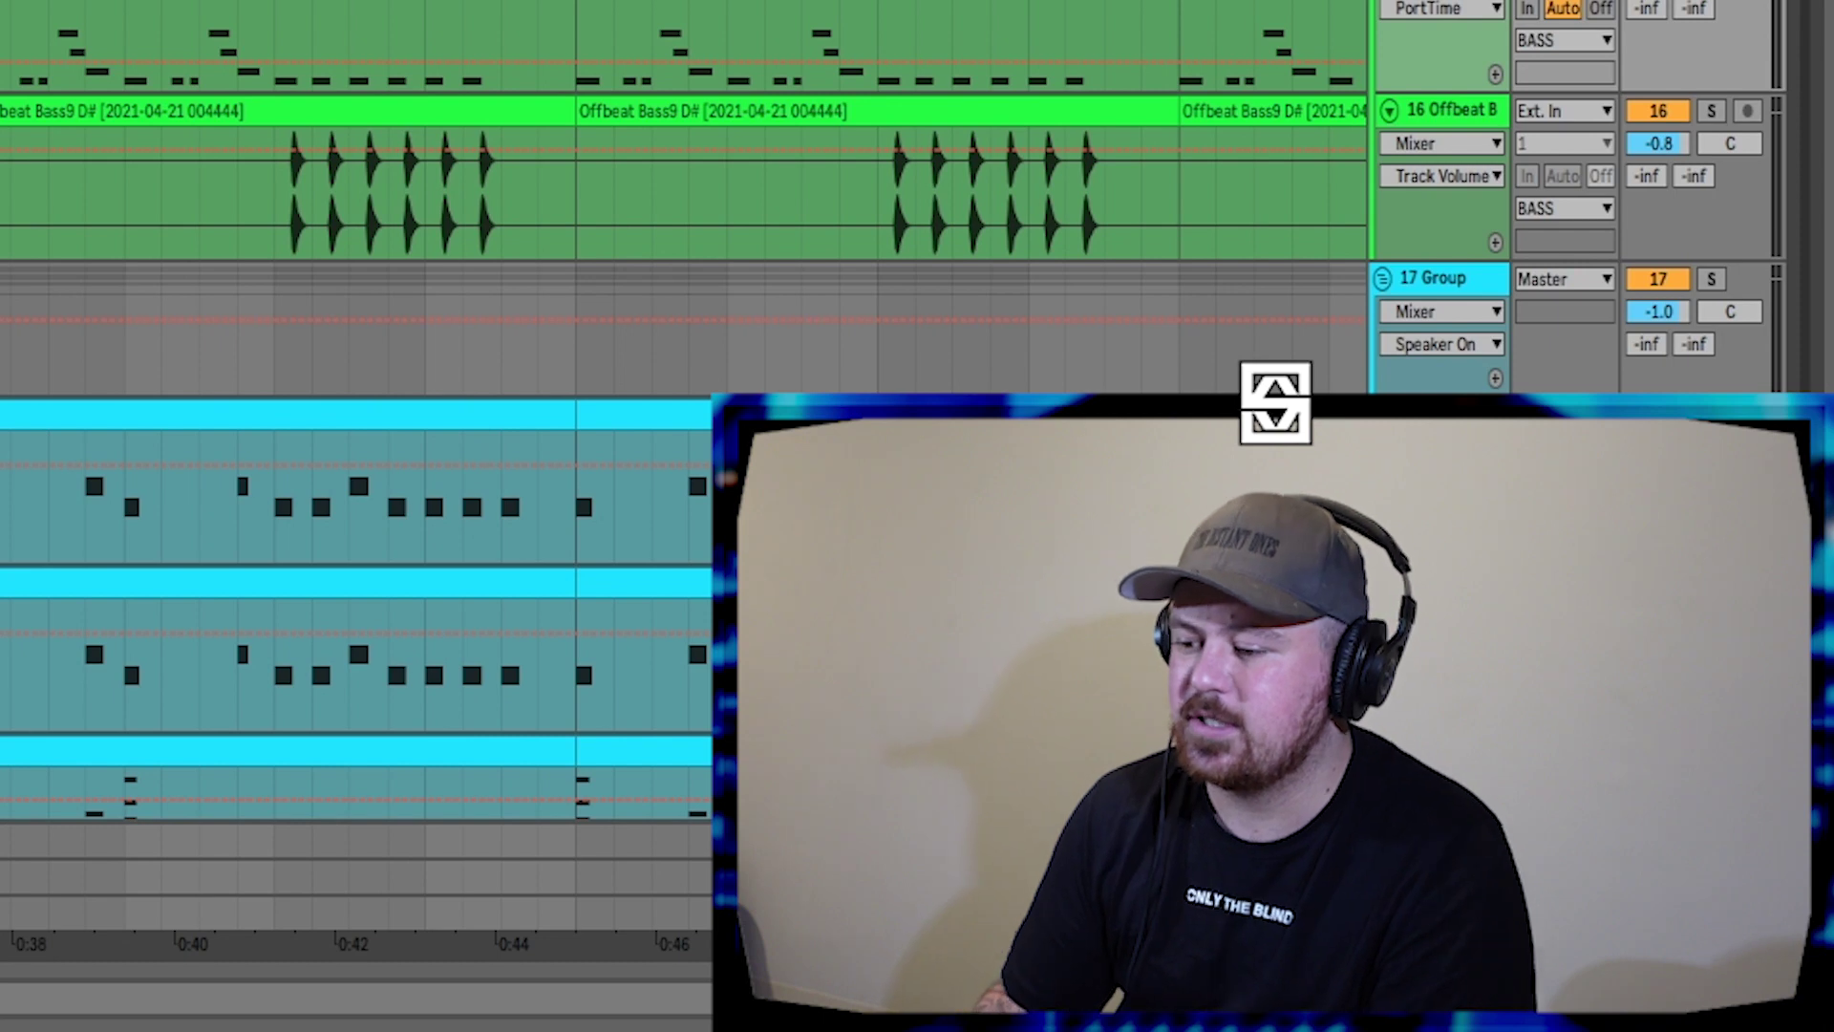
click(1713, 112)
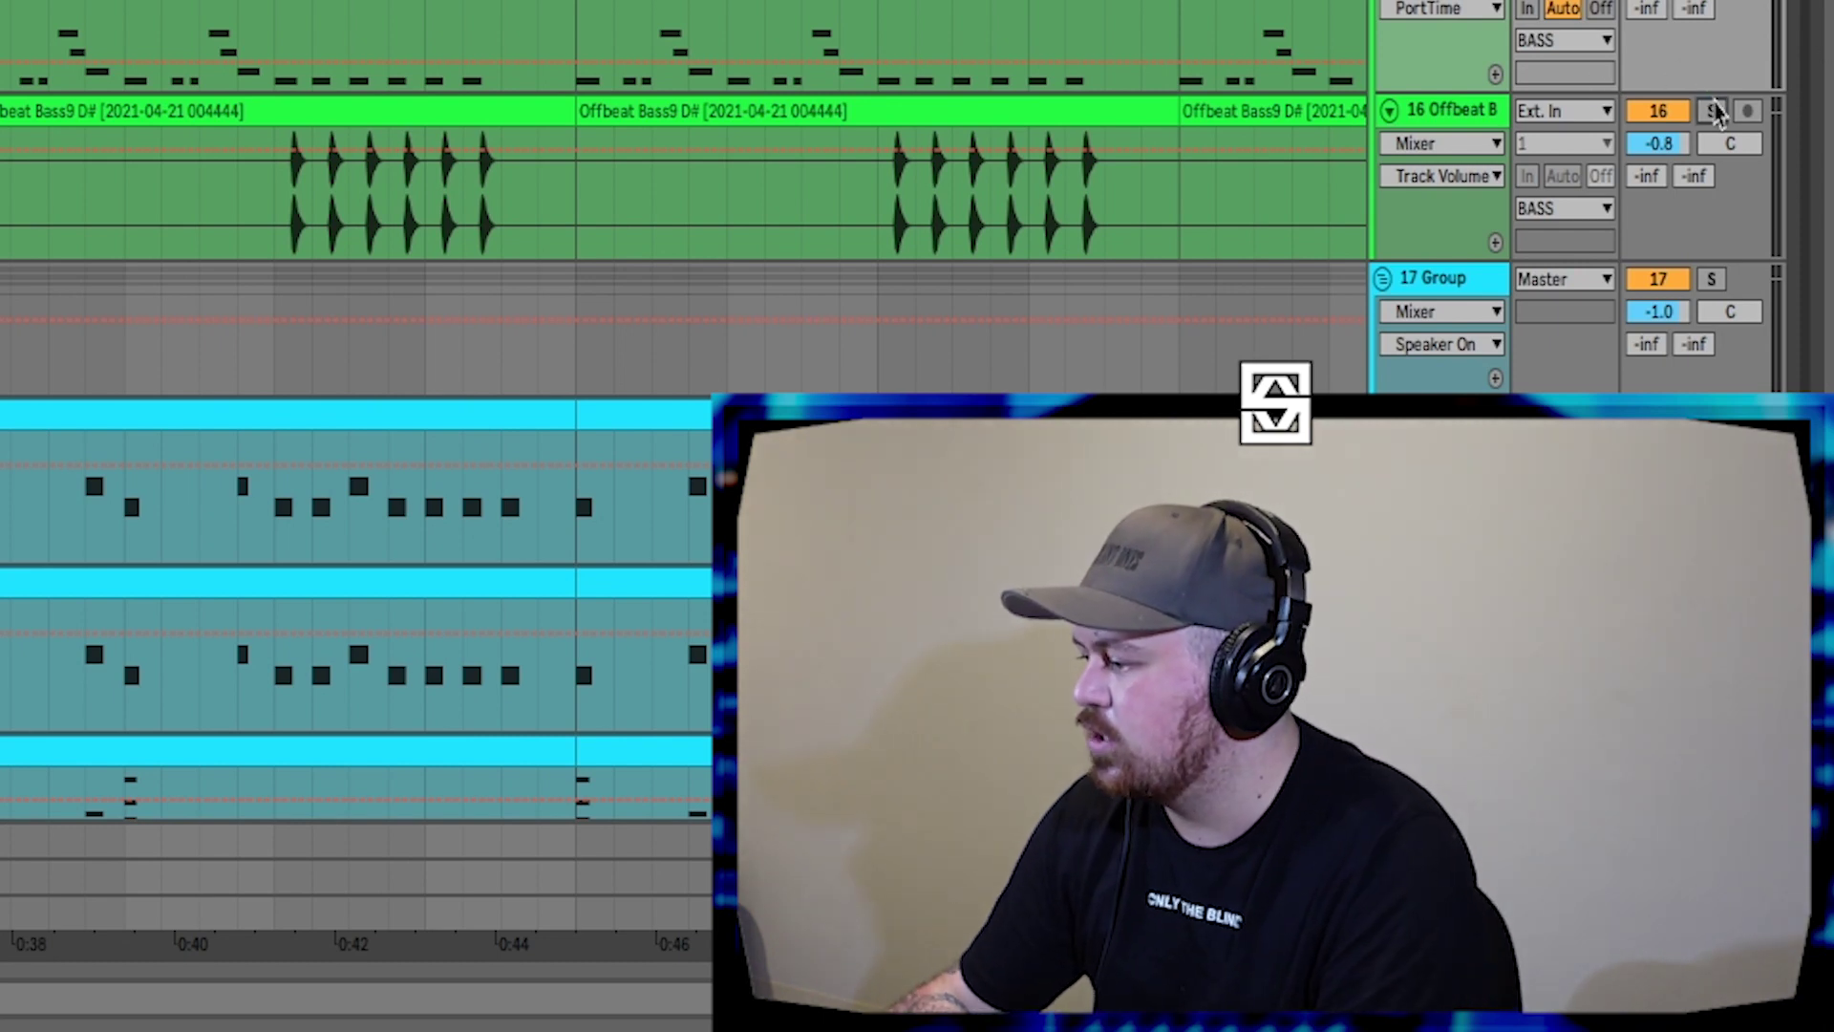
click(1658, 112)
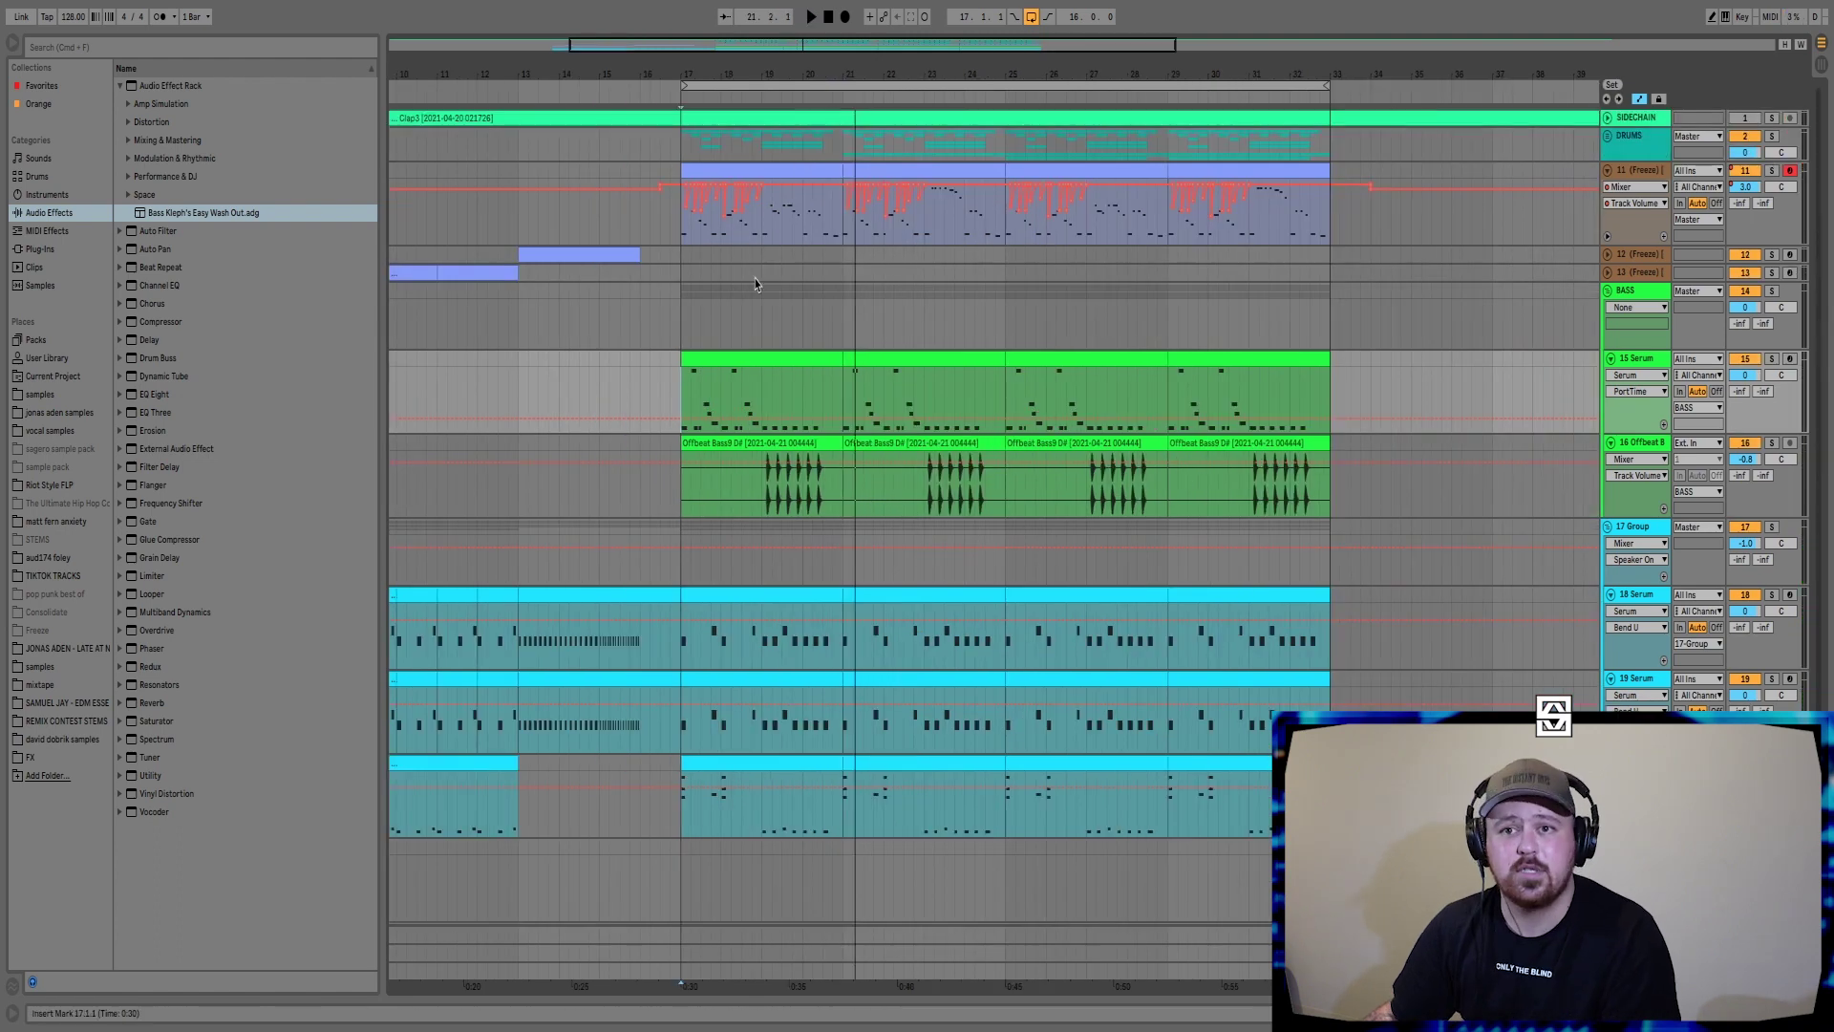
click(681, 258)
key(space)
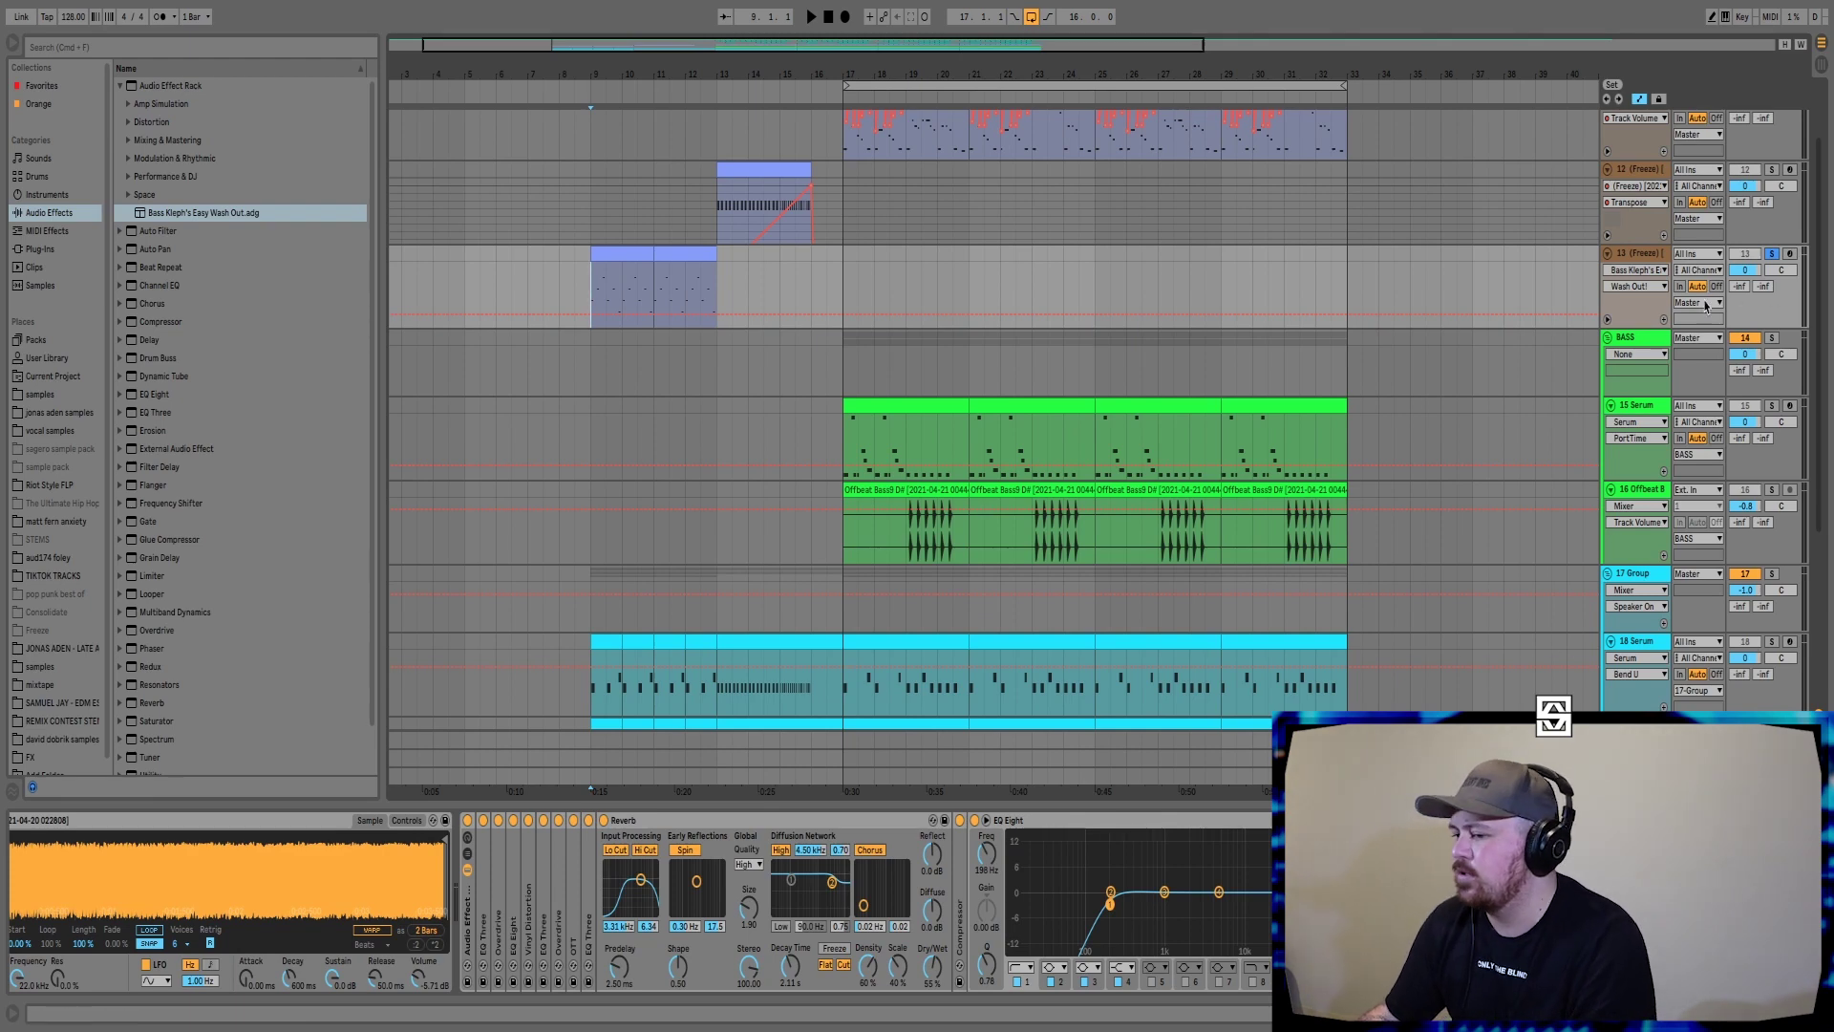
- Play the soloed break lead from bar 9, and solo and play 17 Group from the same bar
key(space)
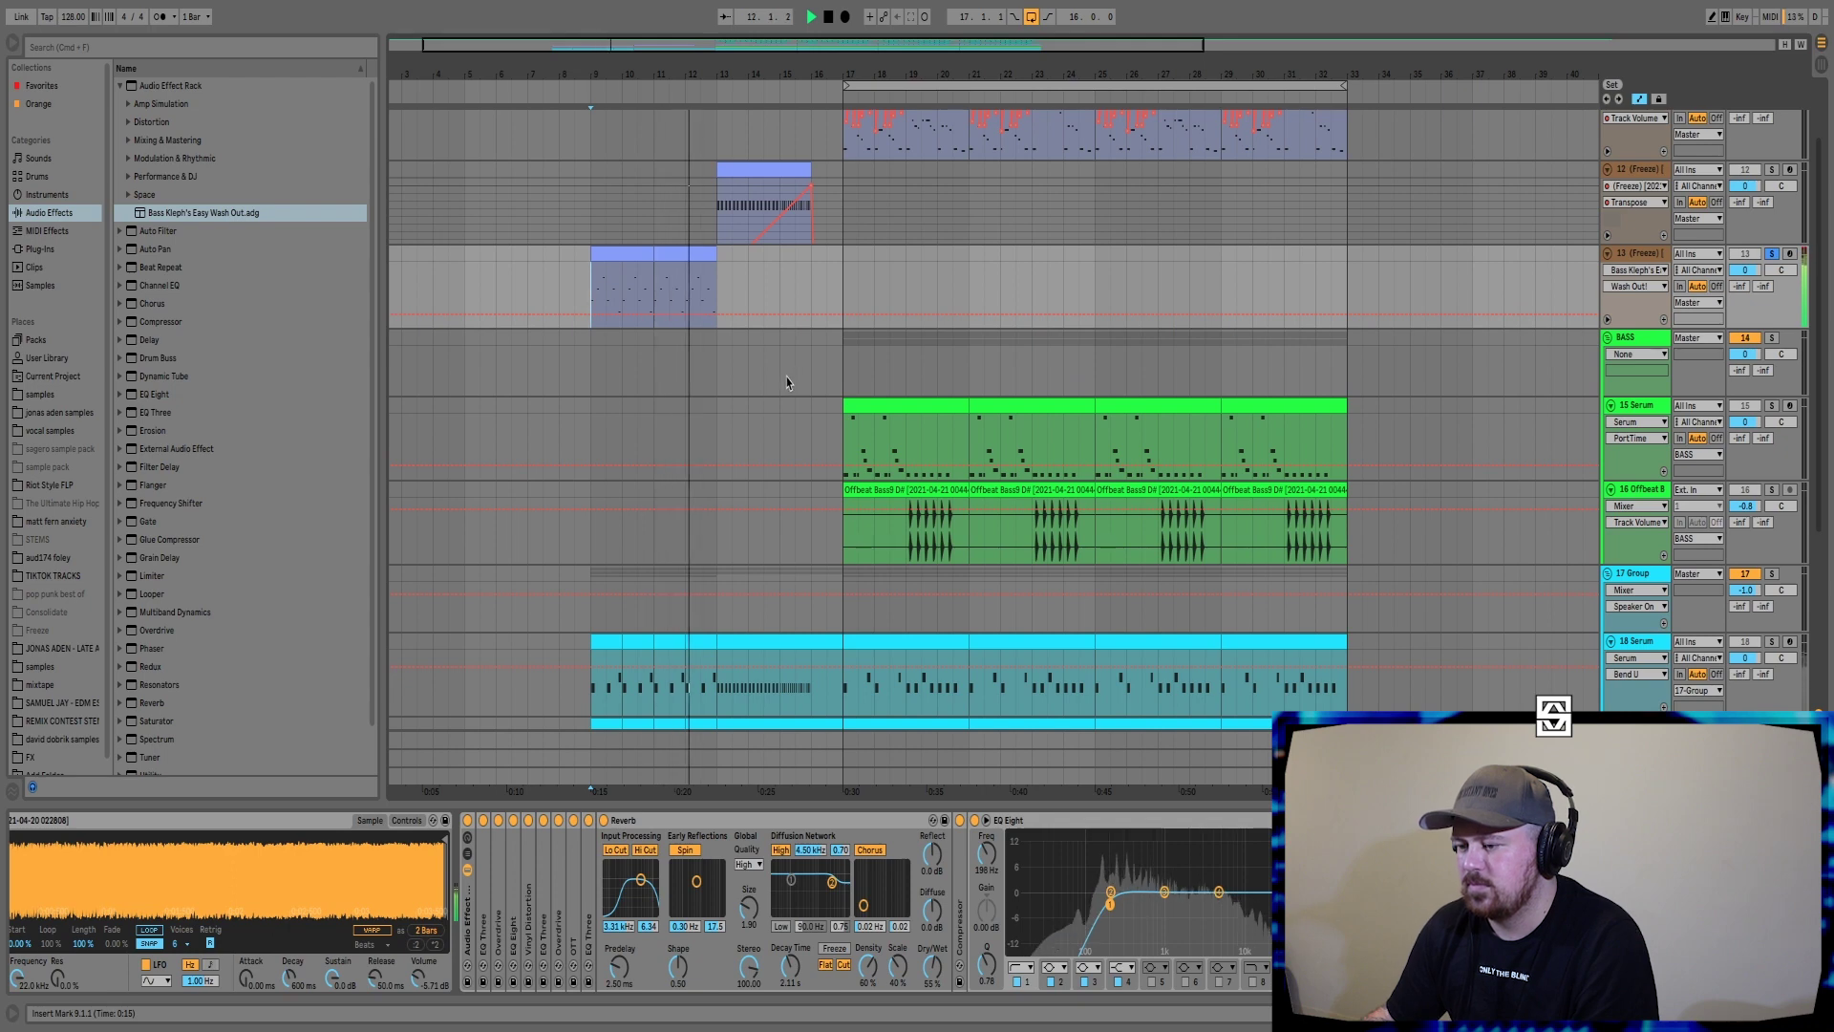
key(space)
scroll(1197, 351, down, 5)
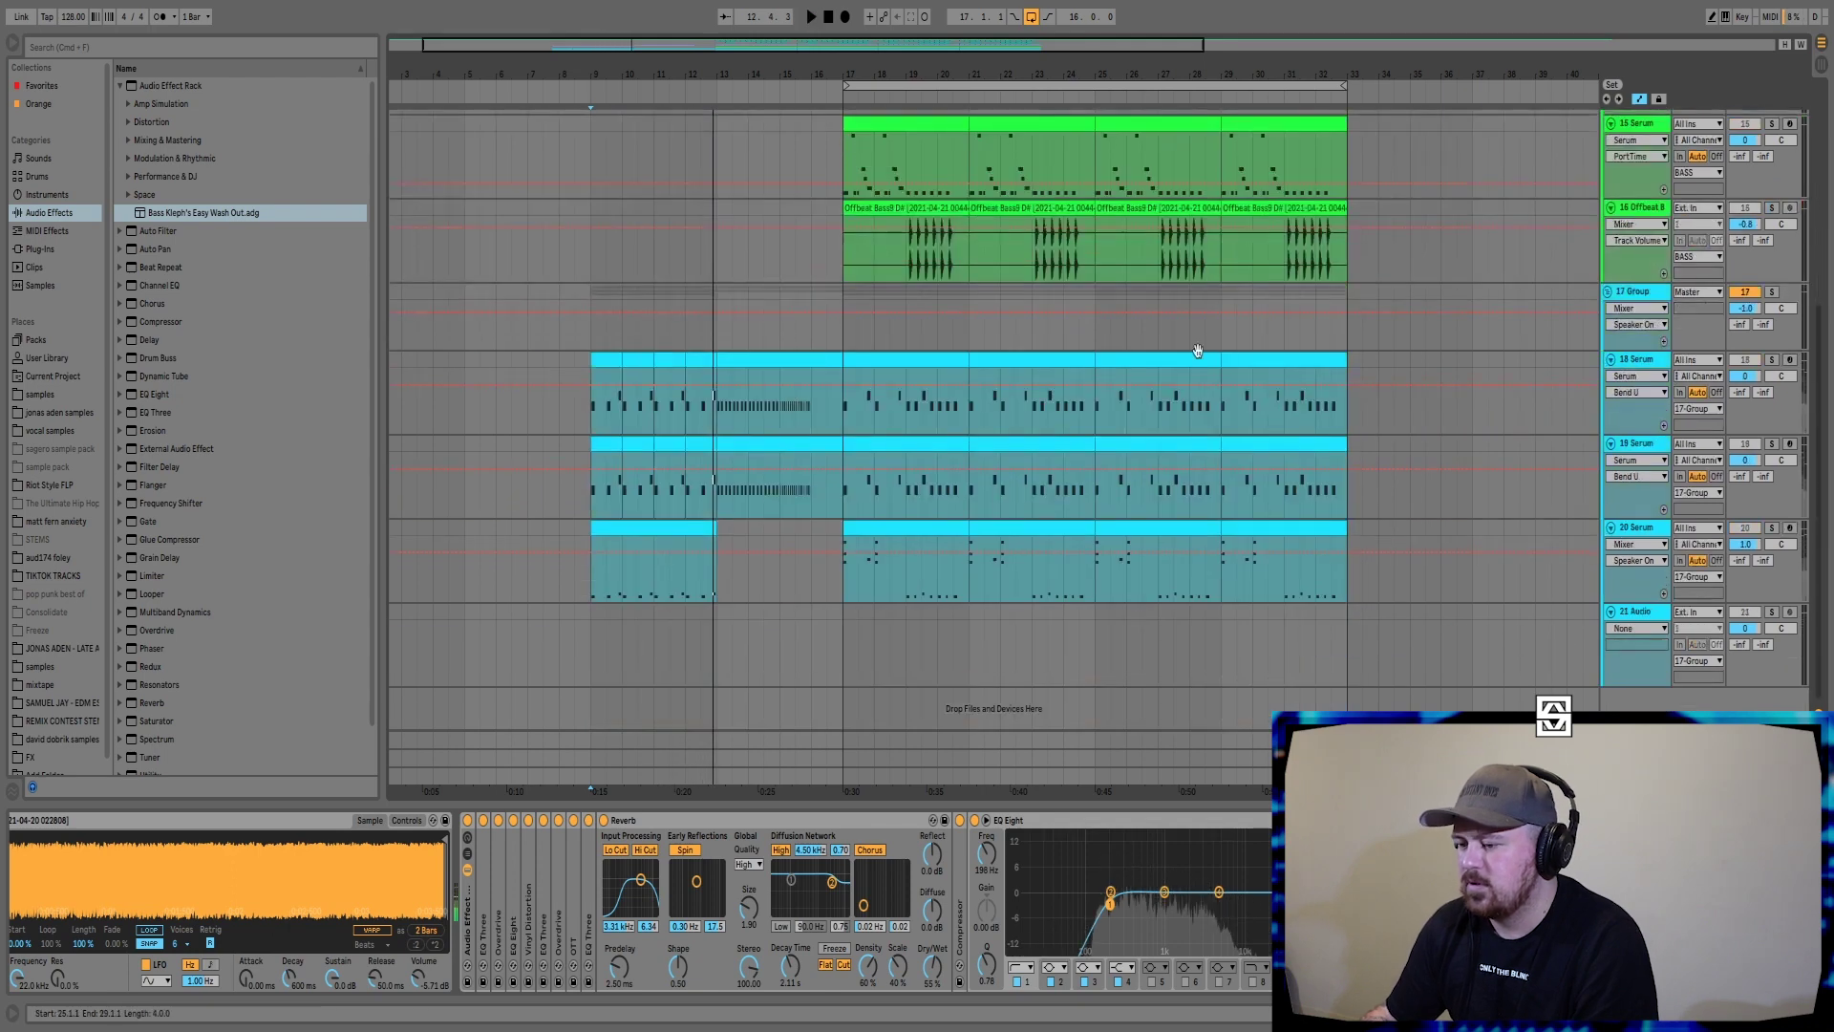
click(1772, 292)
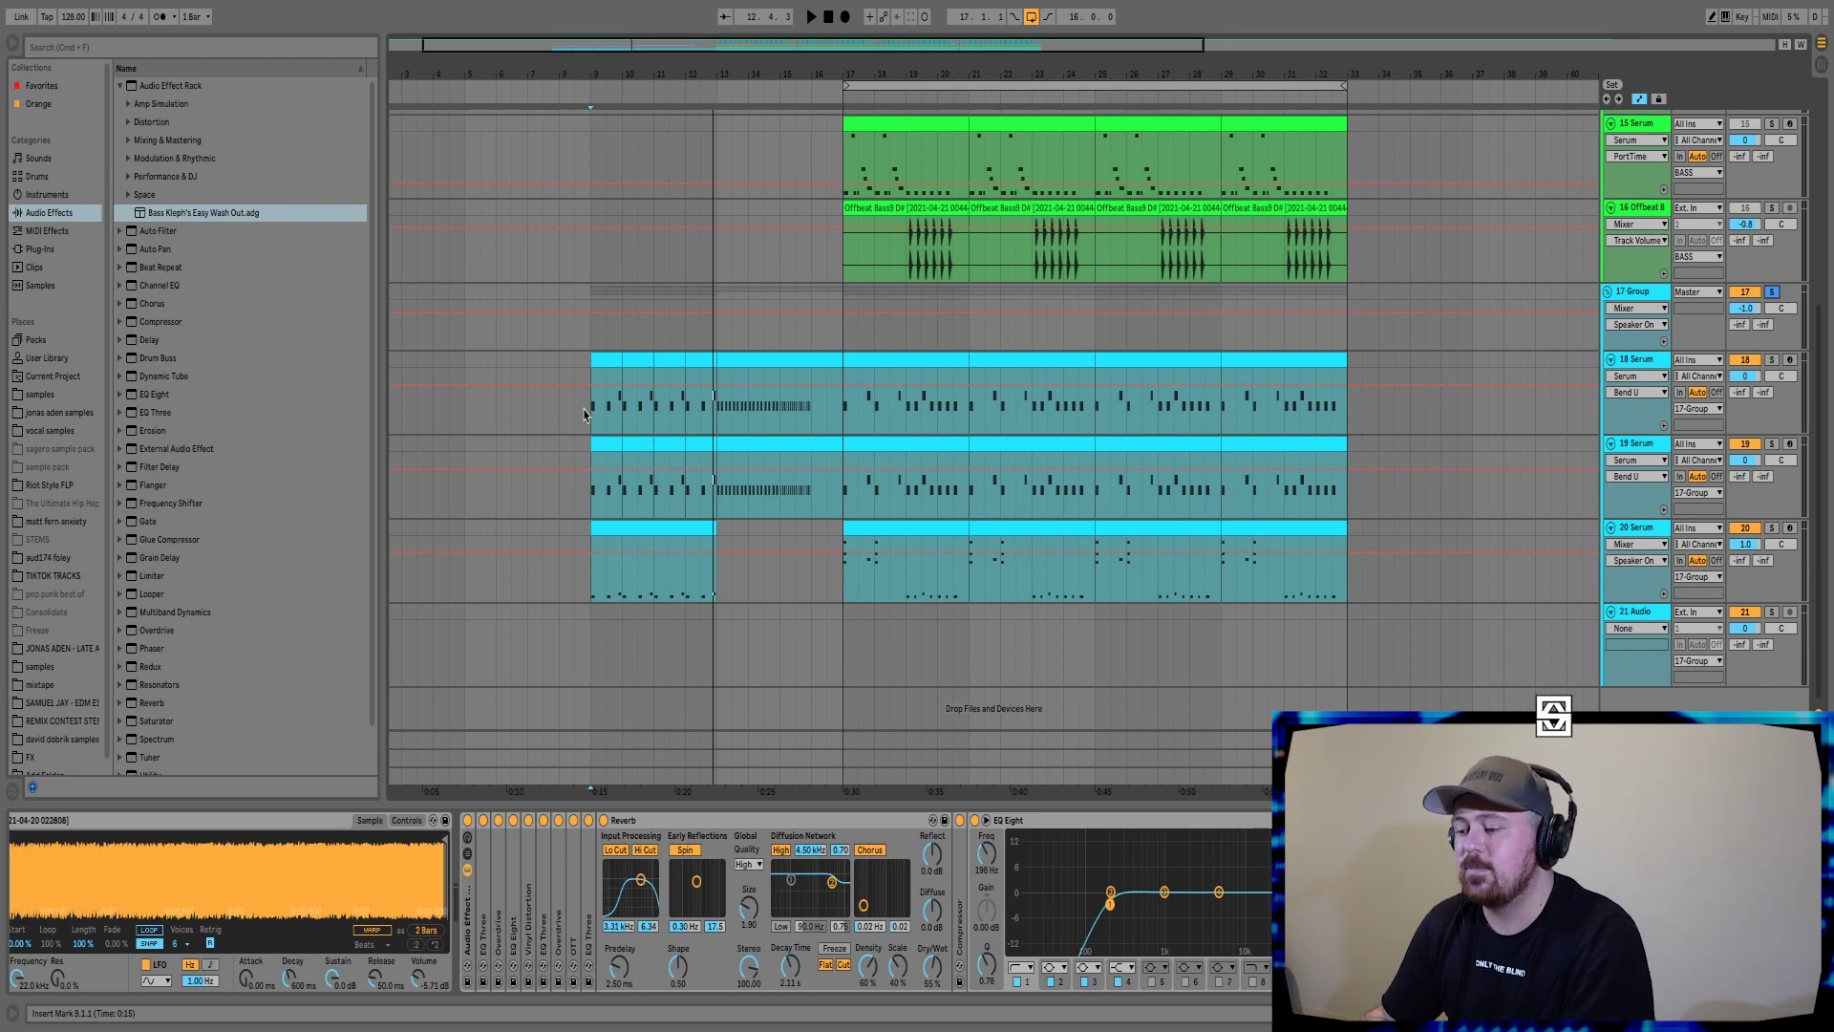
click(585, 414)
key(space)
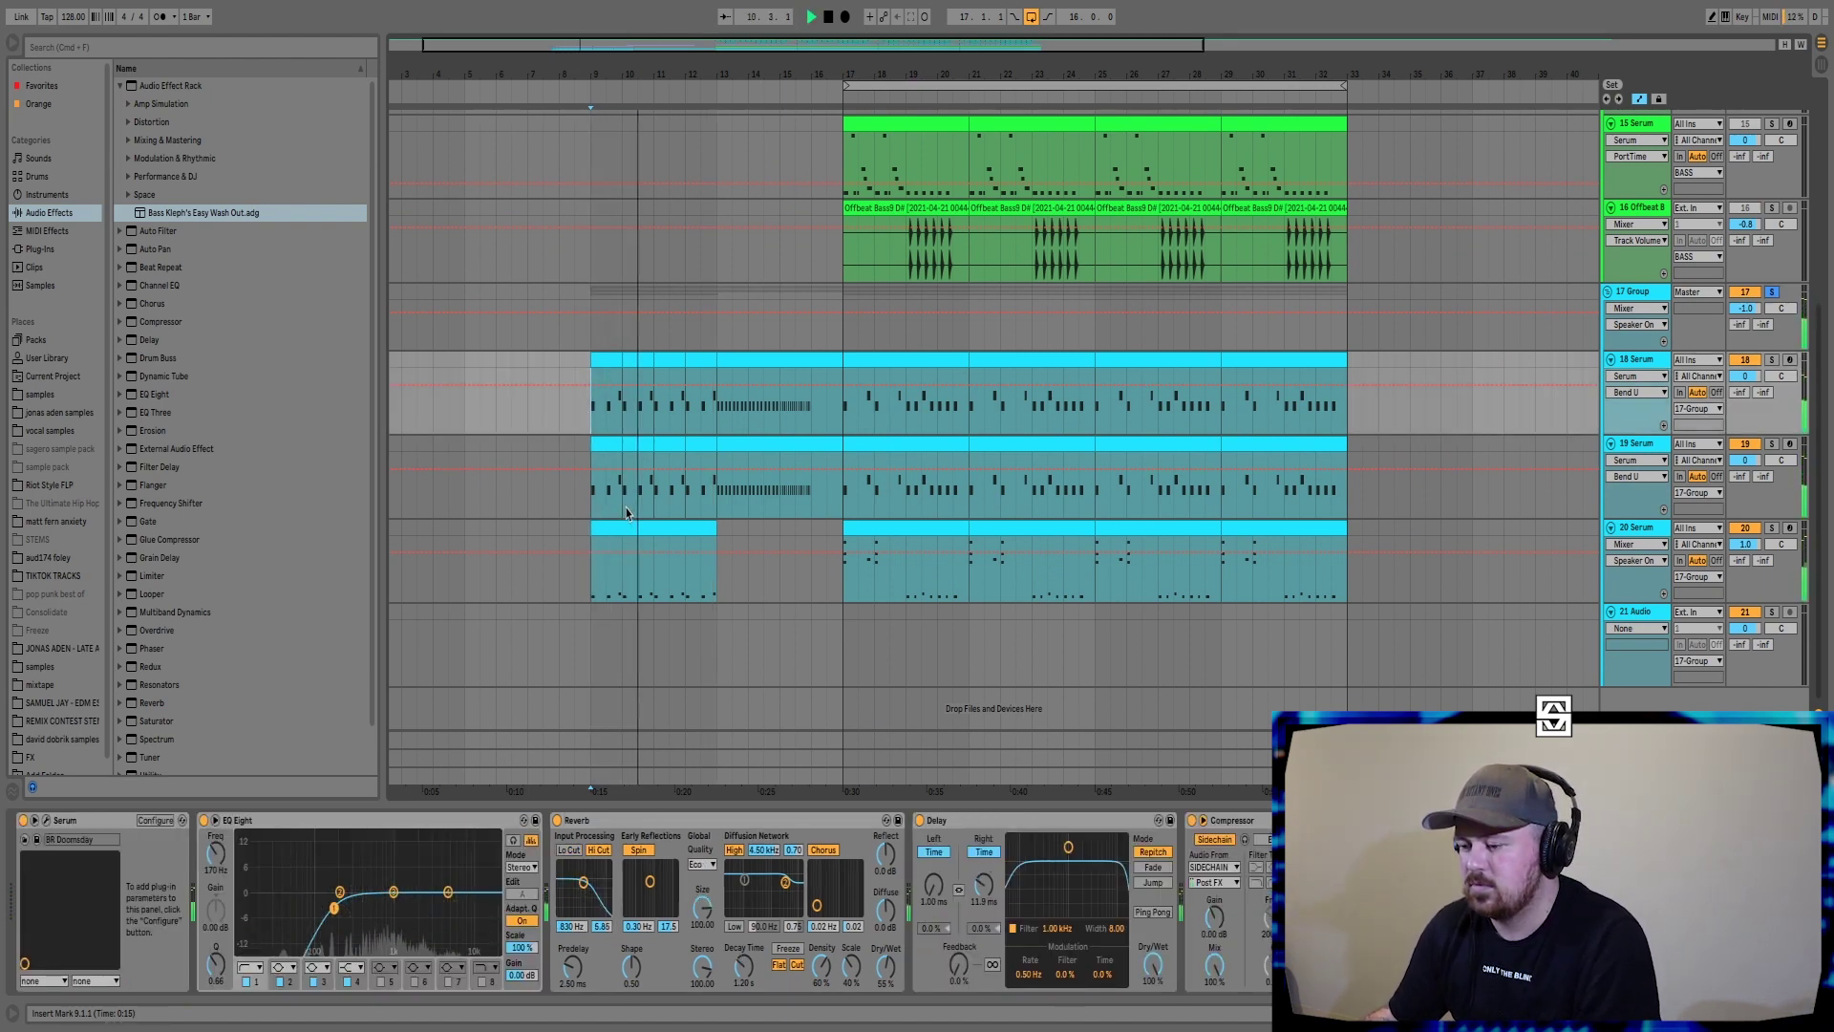
- Listen to the break from bar 9 and look over its lead, bass and Serum group tracks
scroll(625, 514, up, 4)
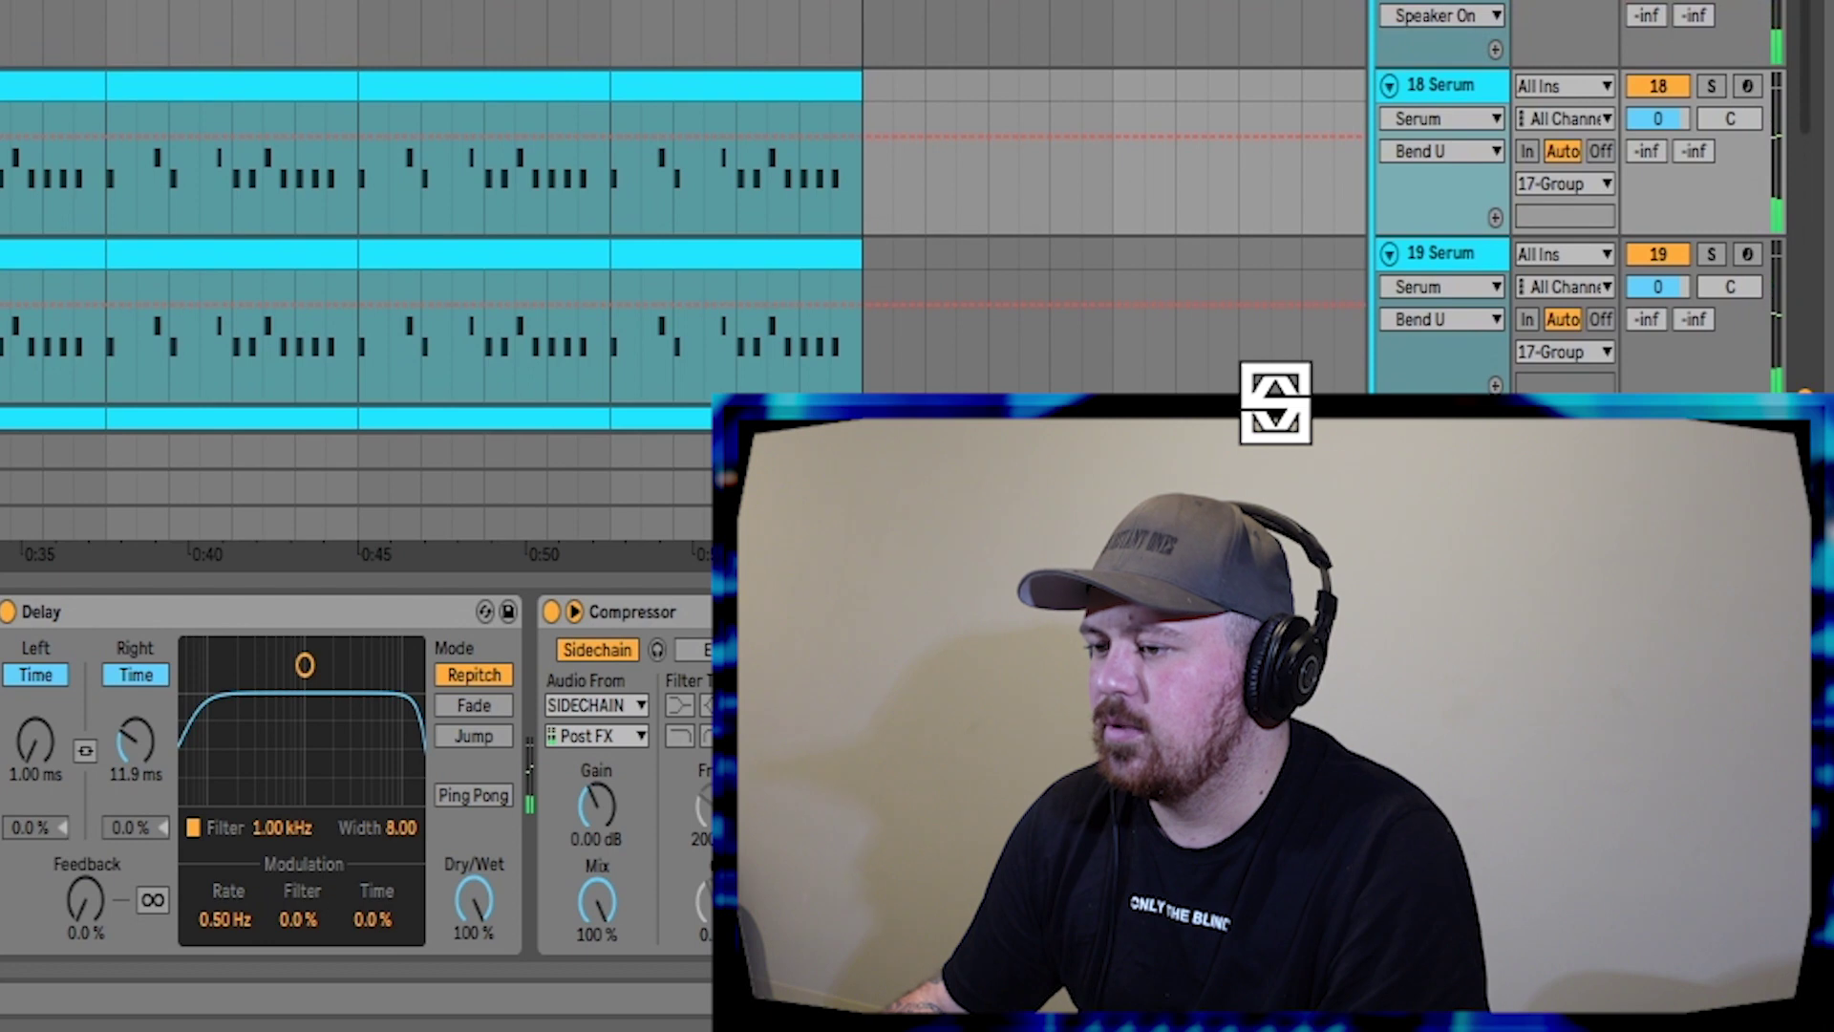
scroll(669, 220, down, 3)
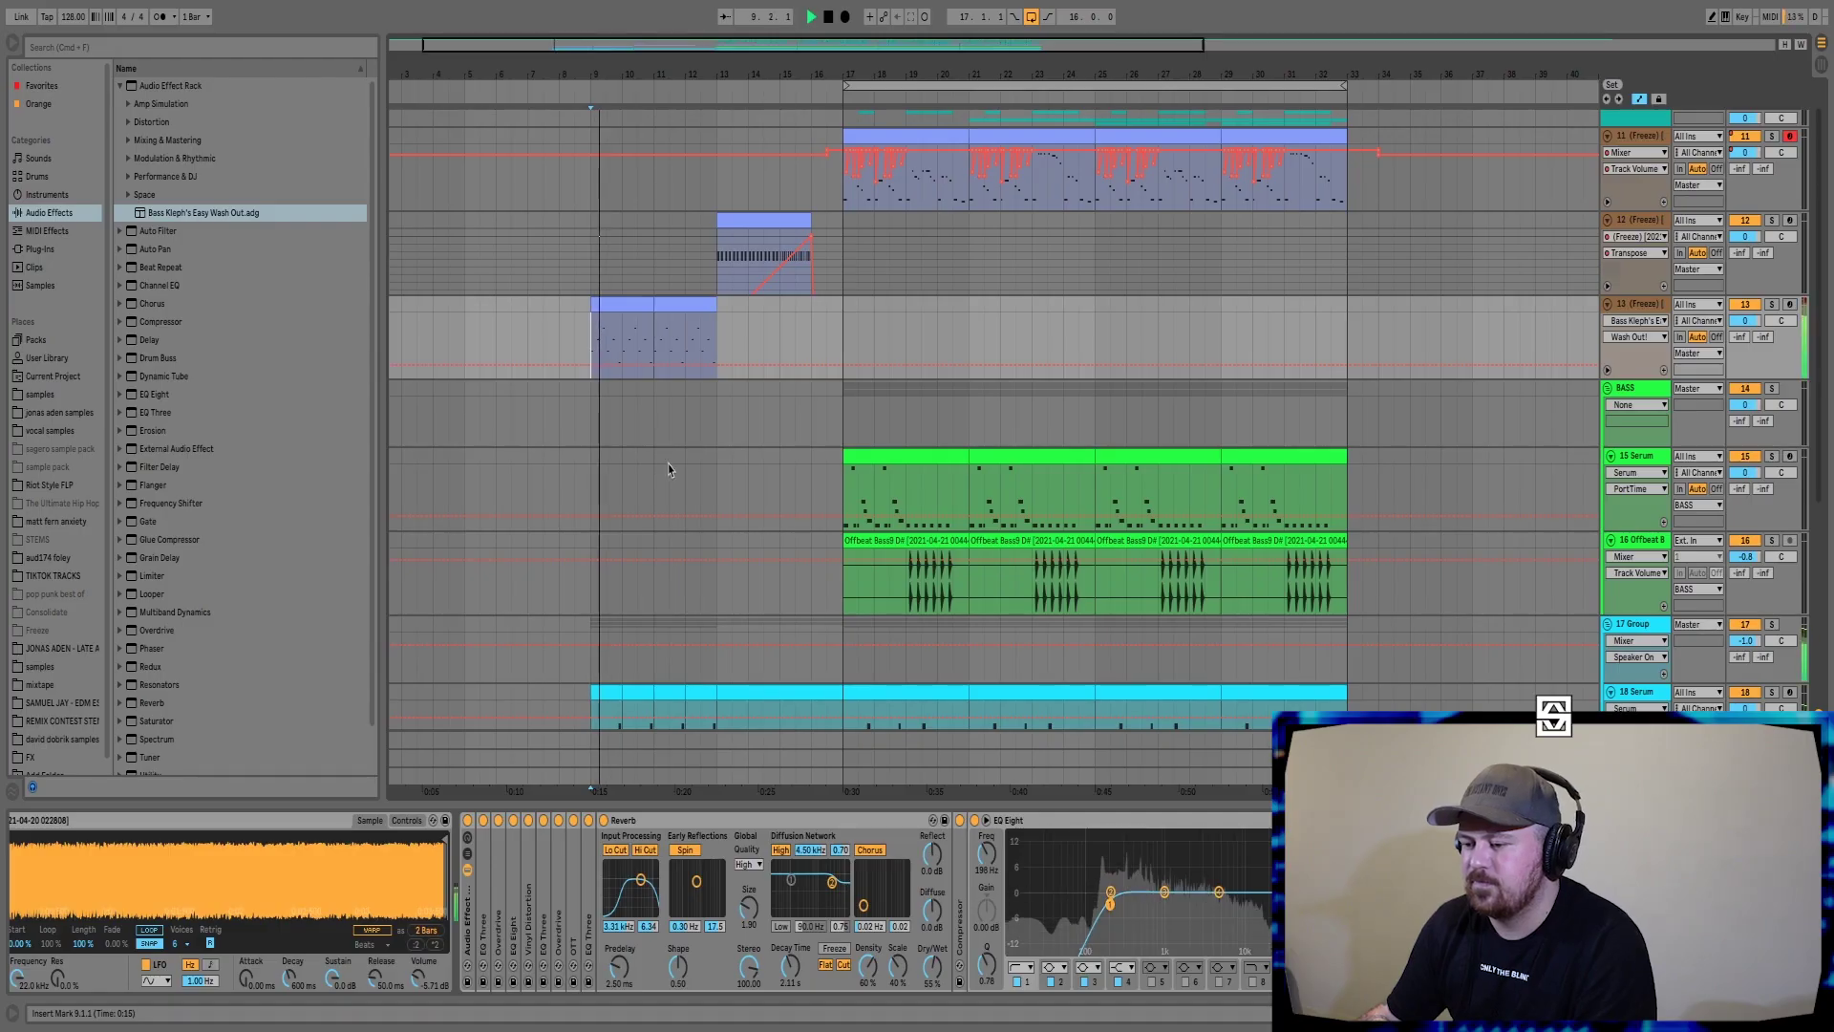
scroll(774, 475, down, 2)
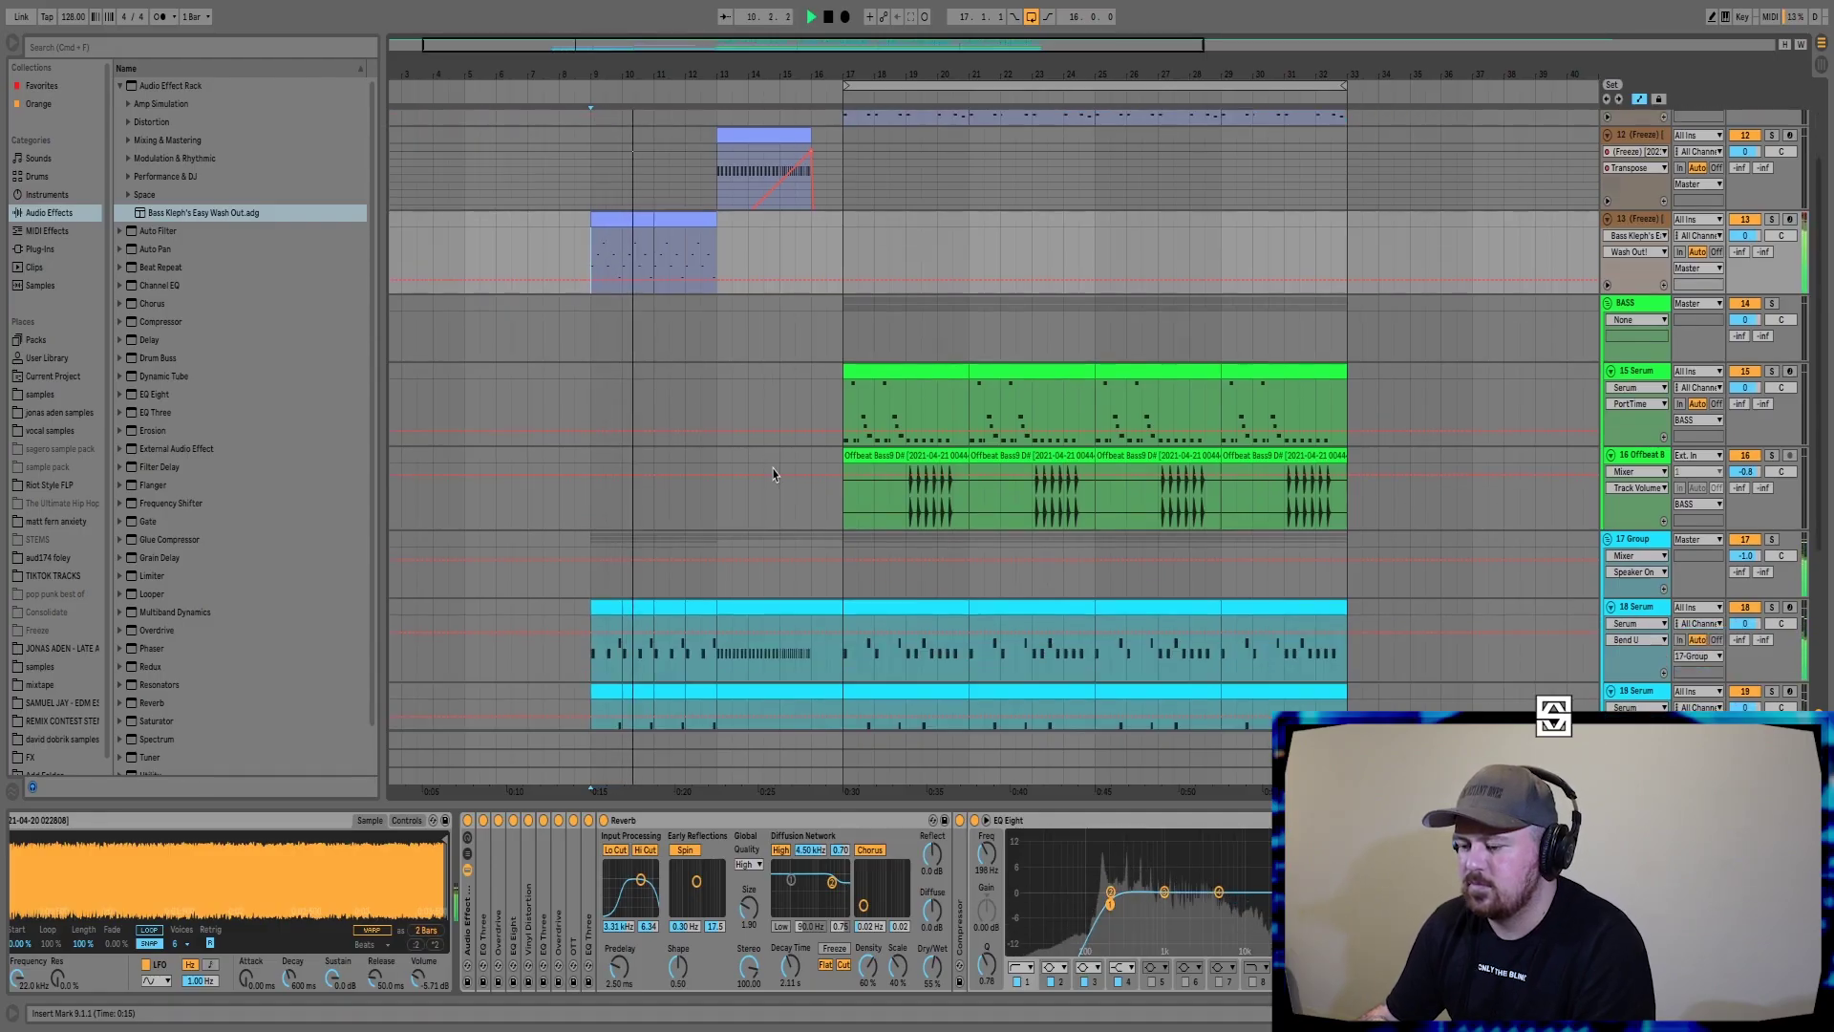
scroll(764, 476, down, 1)
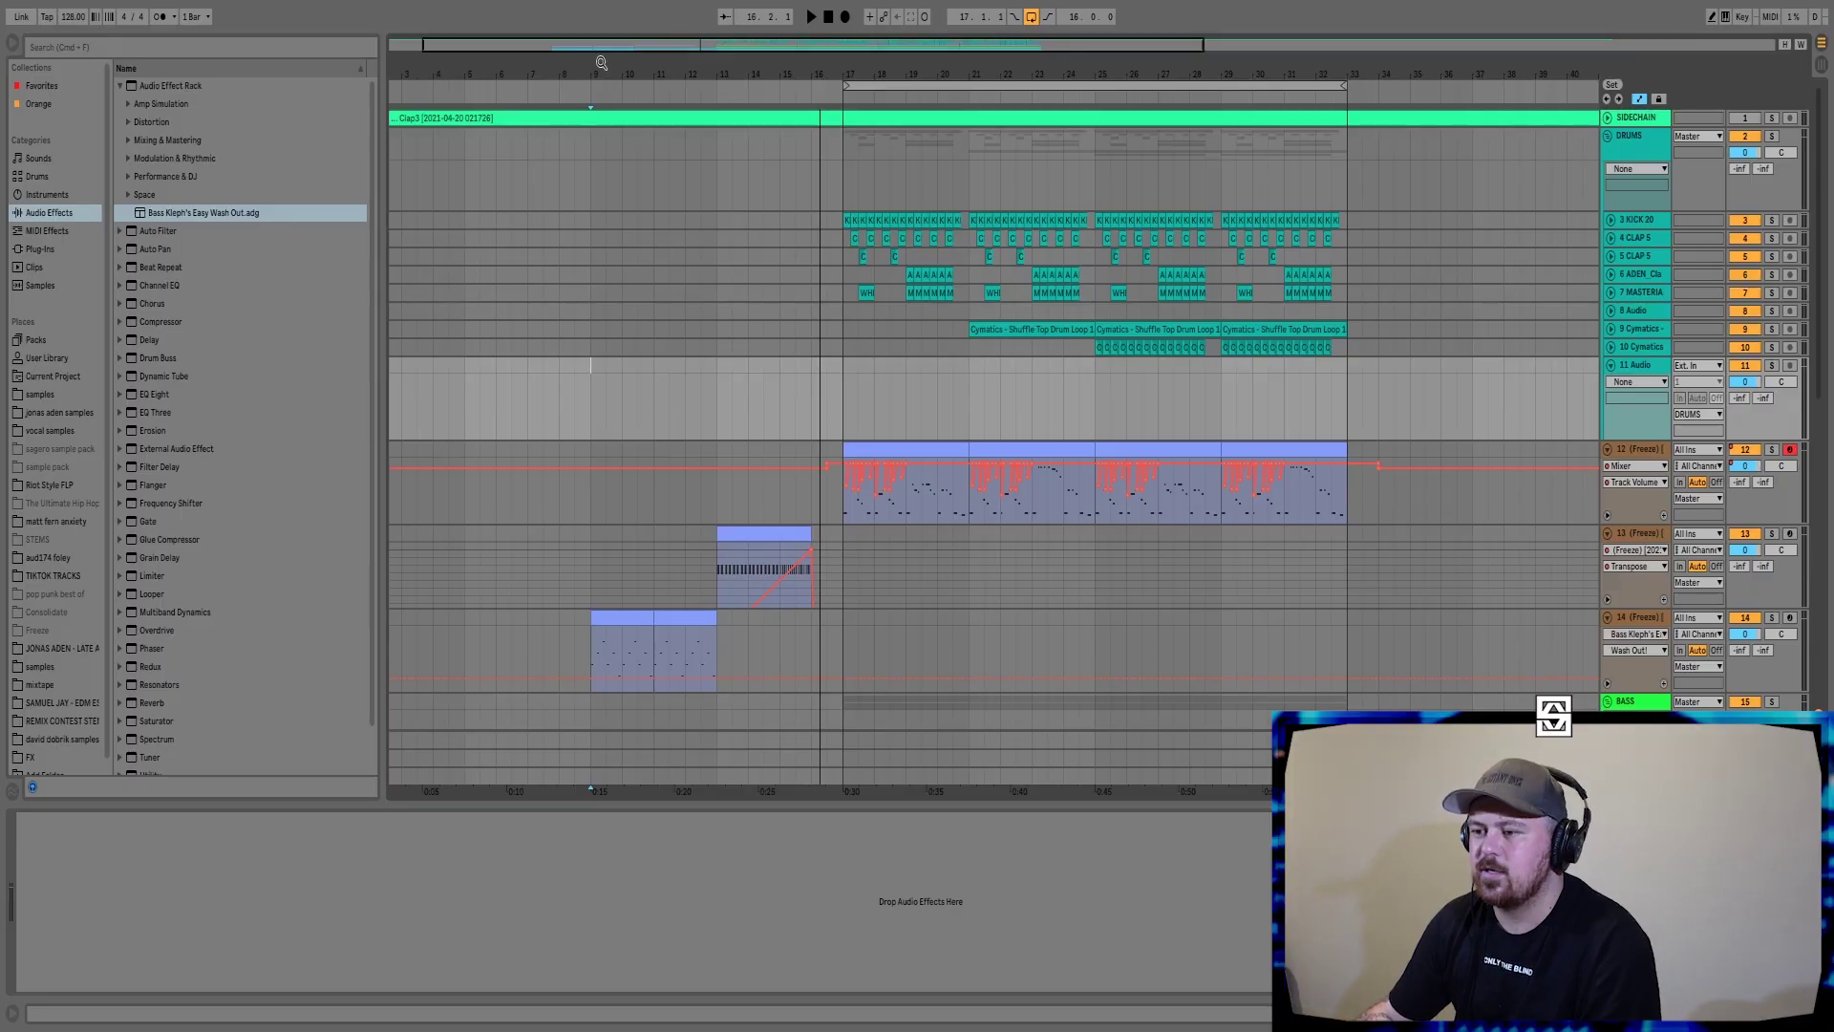
- Arrange NIA_Impact_1_Fx as two four-bar clips starting at bars 9 and 13, and fade out the end of the second
scroll(564, 401, up, 5)
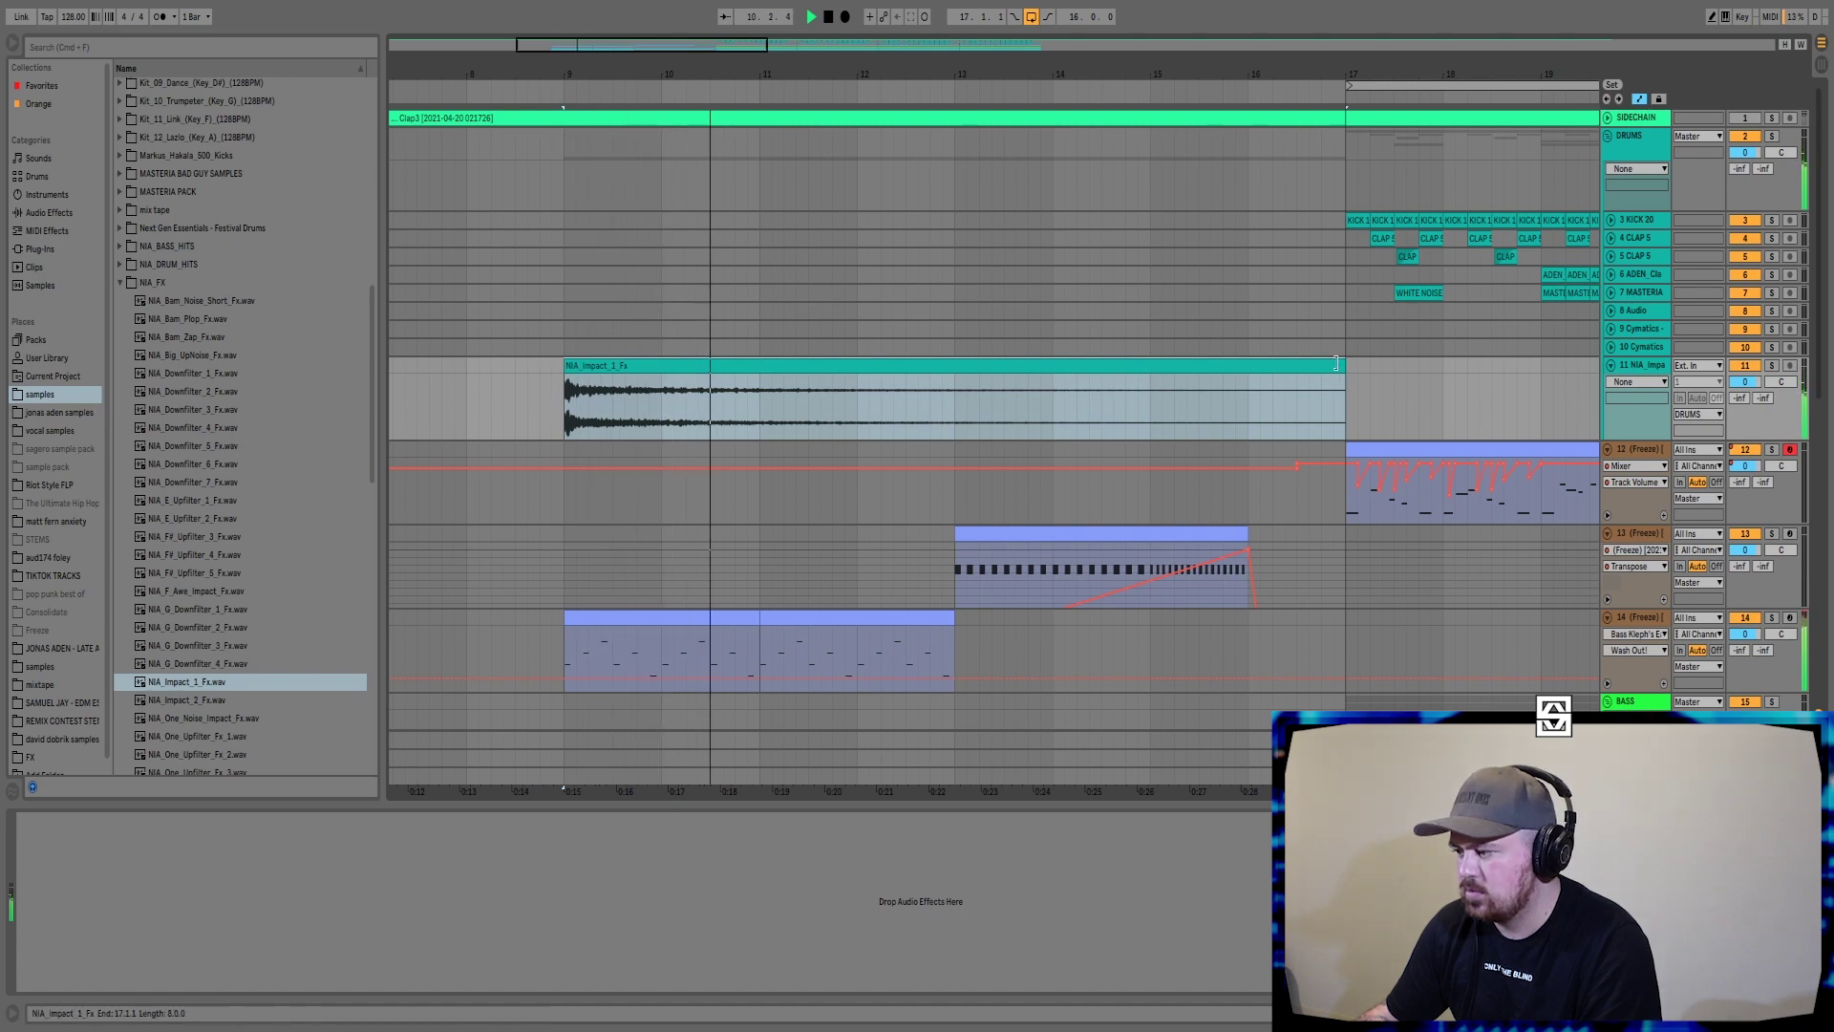
drag(1343, 366, 1246, 367)
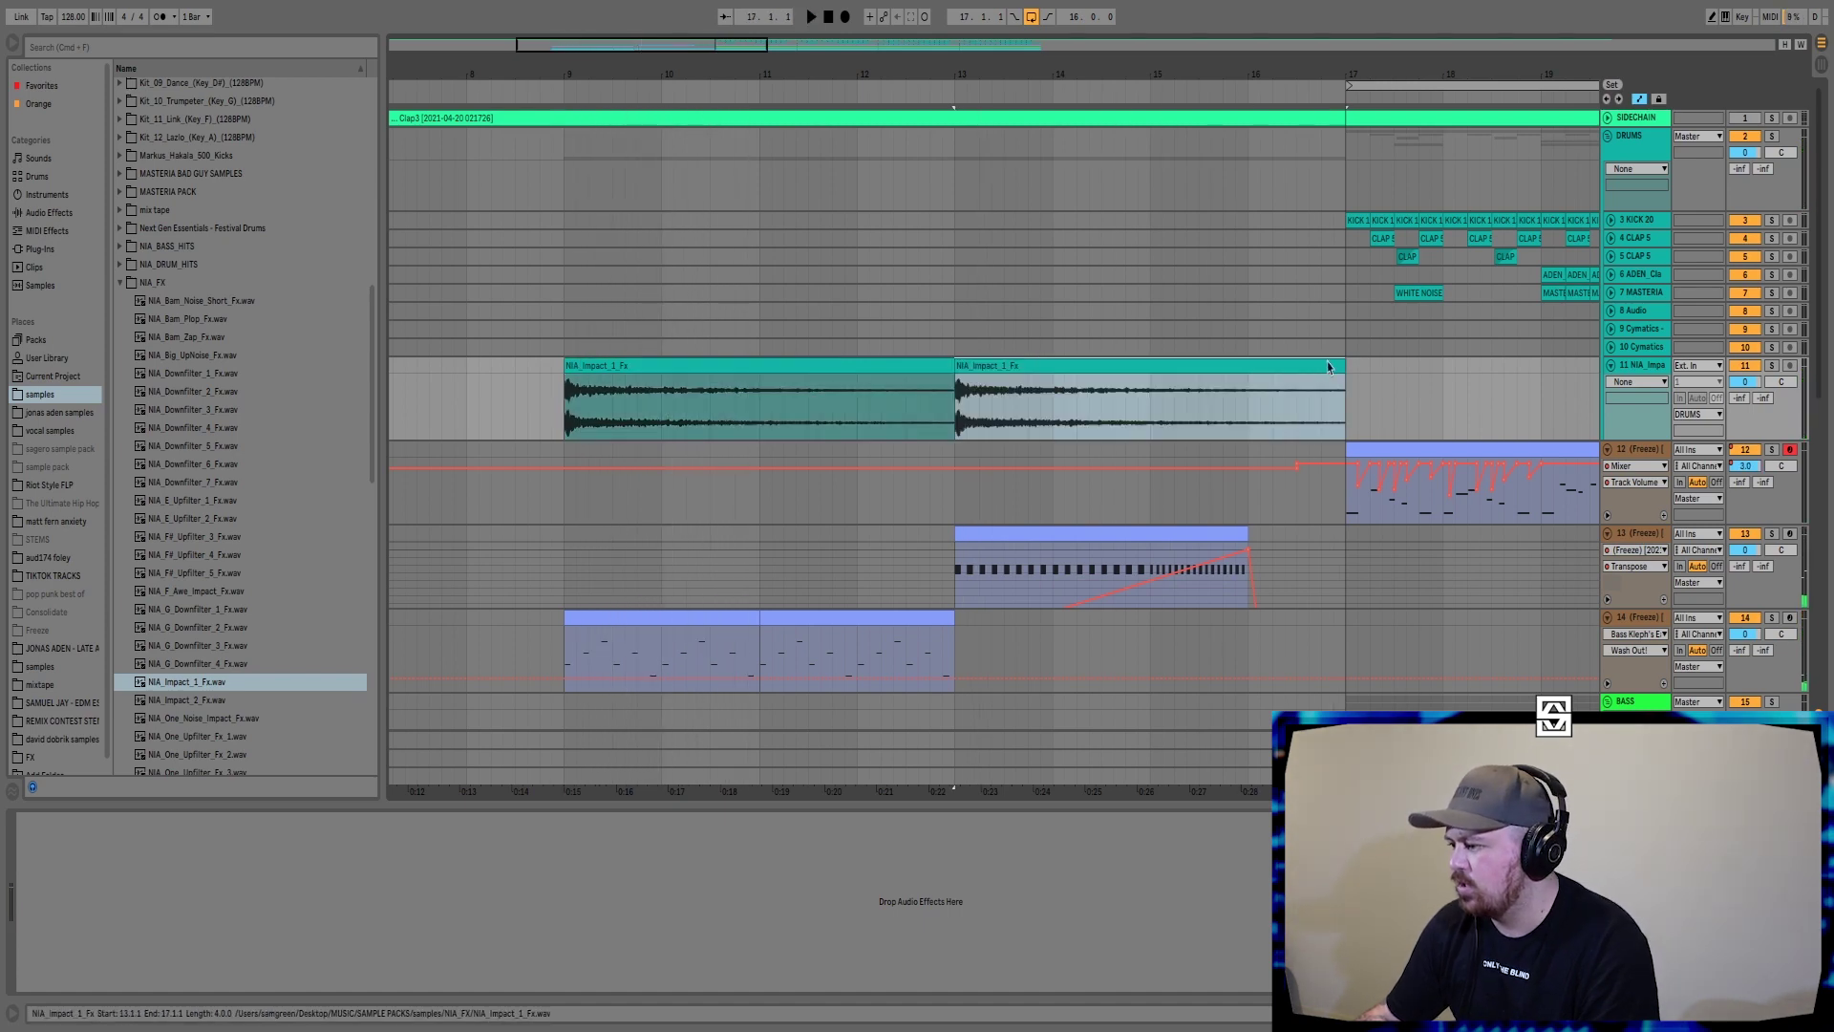
key(a)
drag(1341, 374, 1225, 390)
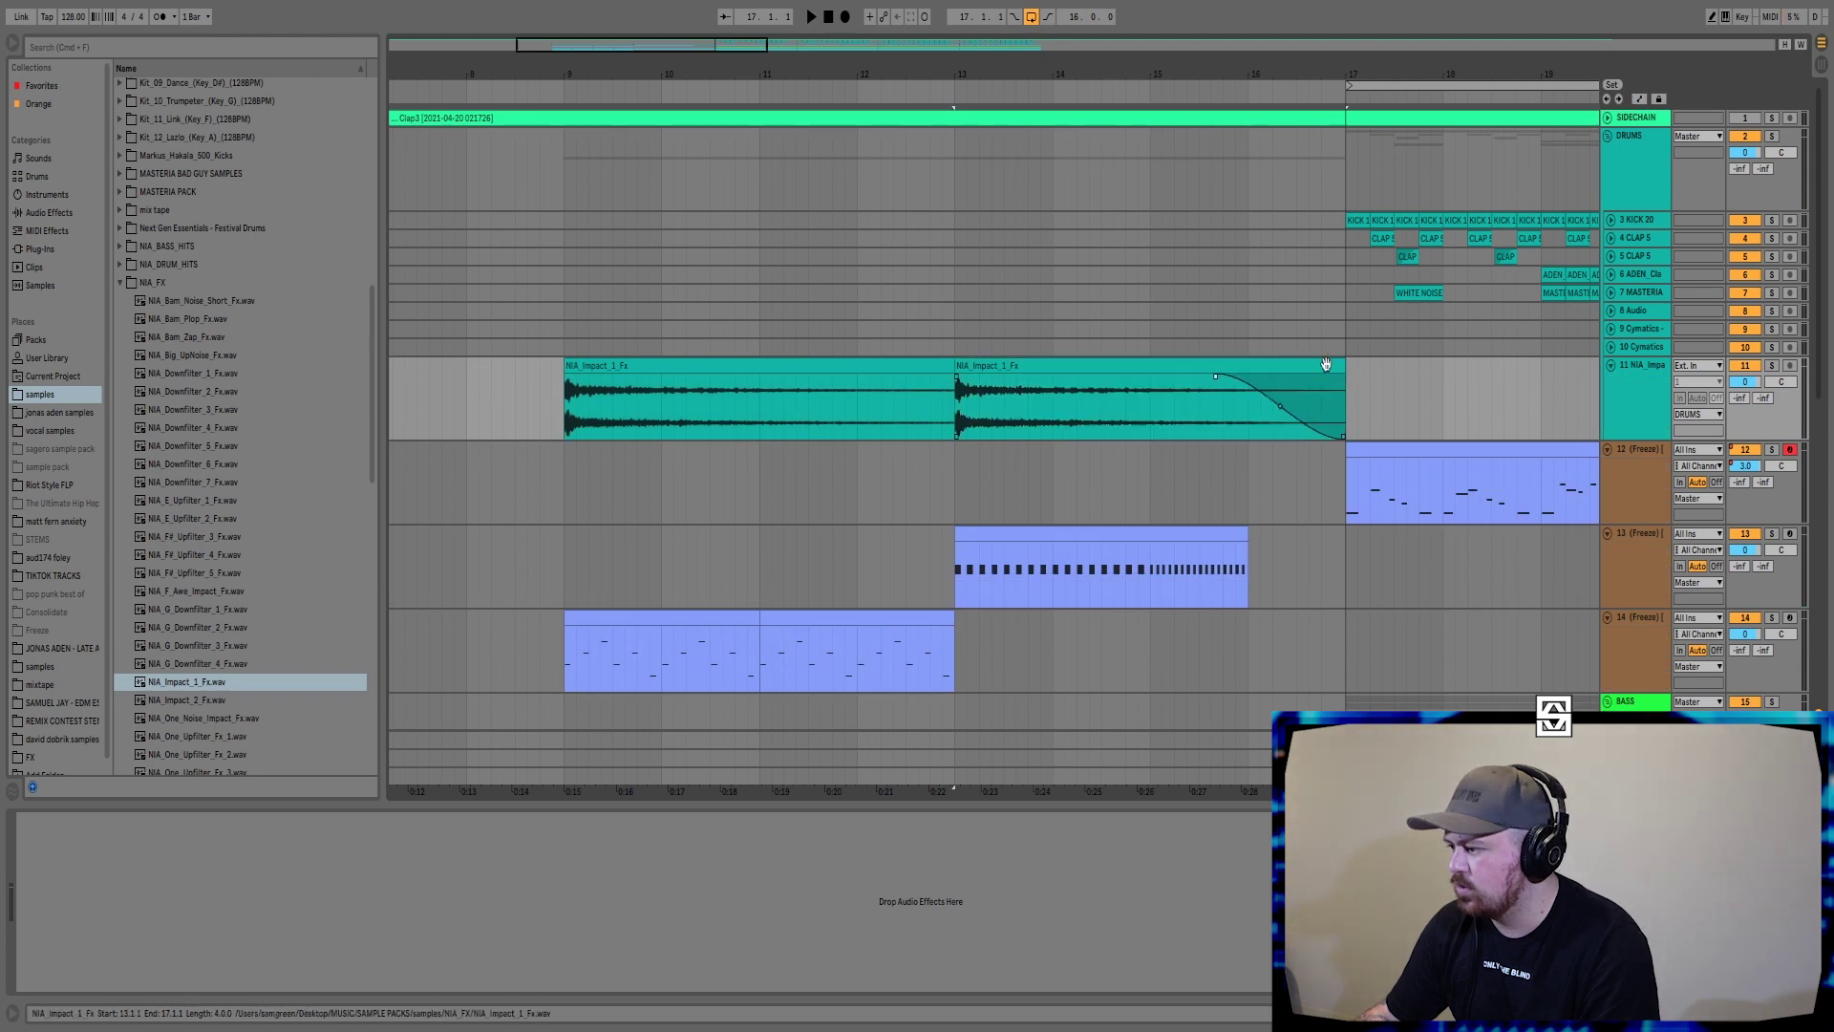
- Shorten the second NIA_Impact_1_Fx clip to end at bar 15, and play the break to check it
drag(1344, 365, 1150, 365)
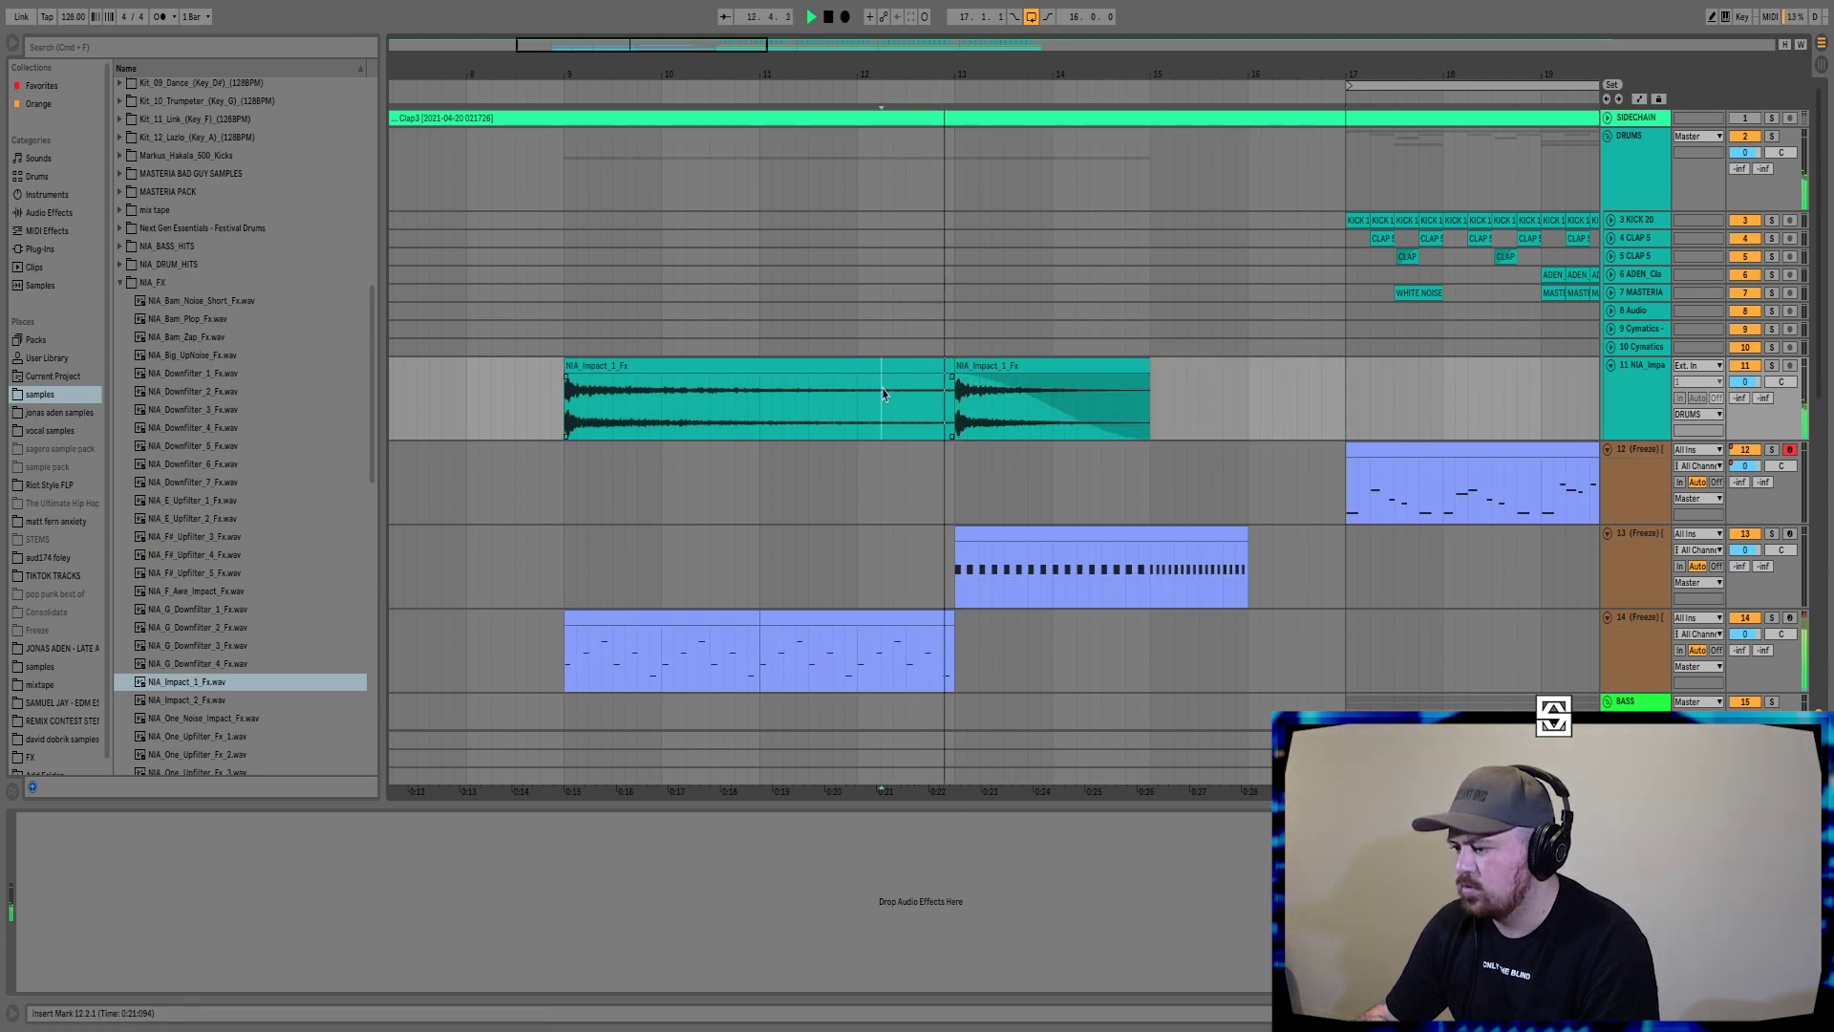
key(space)
click(728, 372)
- Add an audio track below the impacts and place Cymatics - Tension White Noise Down 3 on it from bar 9 to 13
click(1639, 388)
key(super+t)
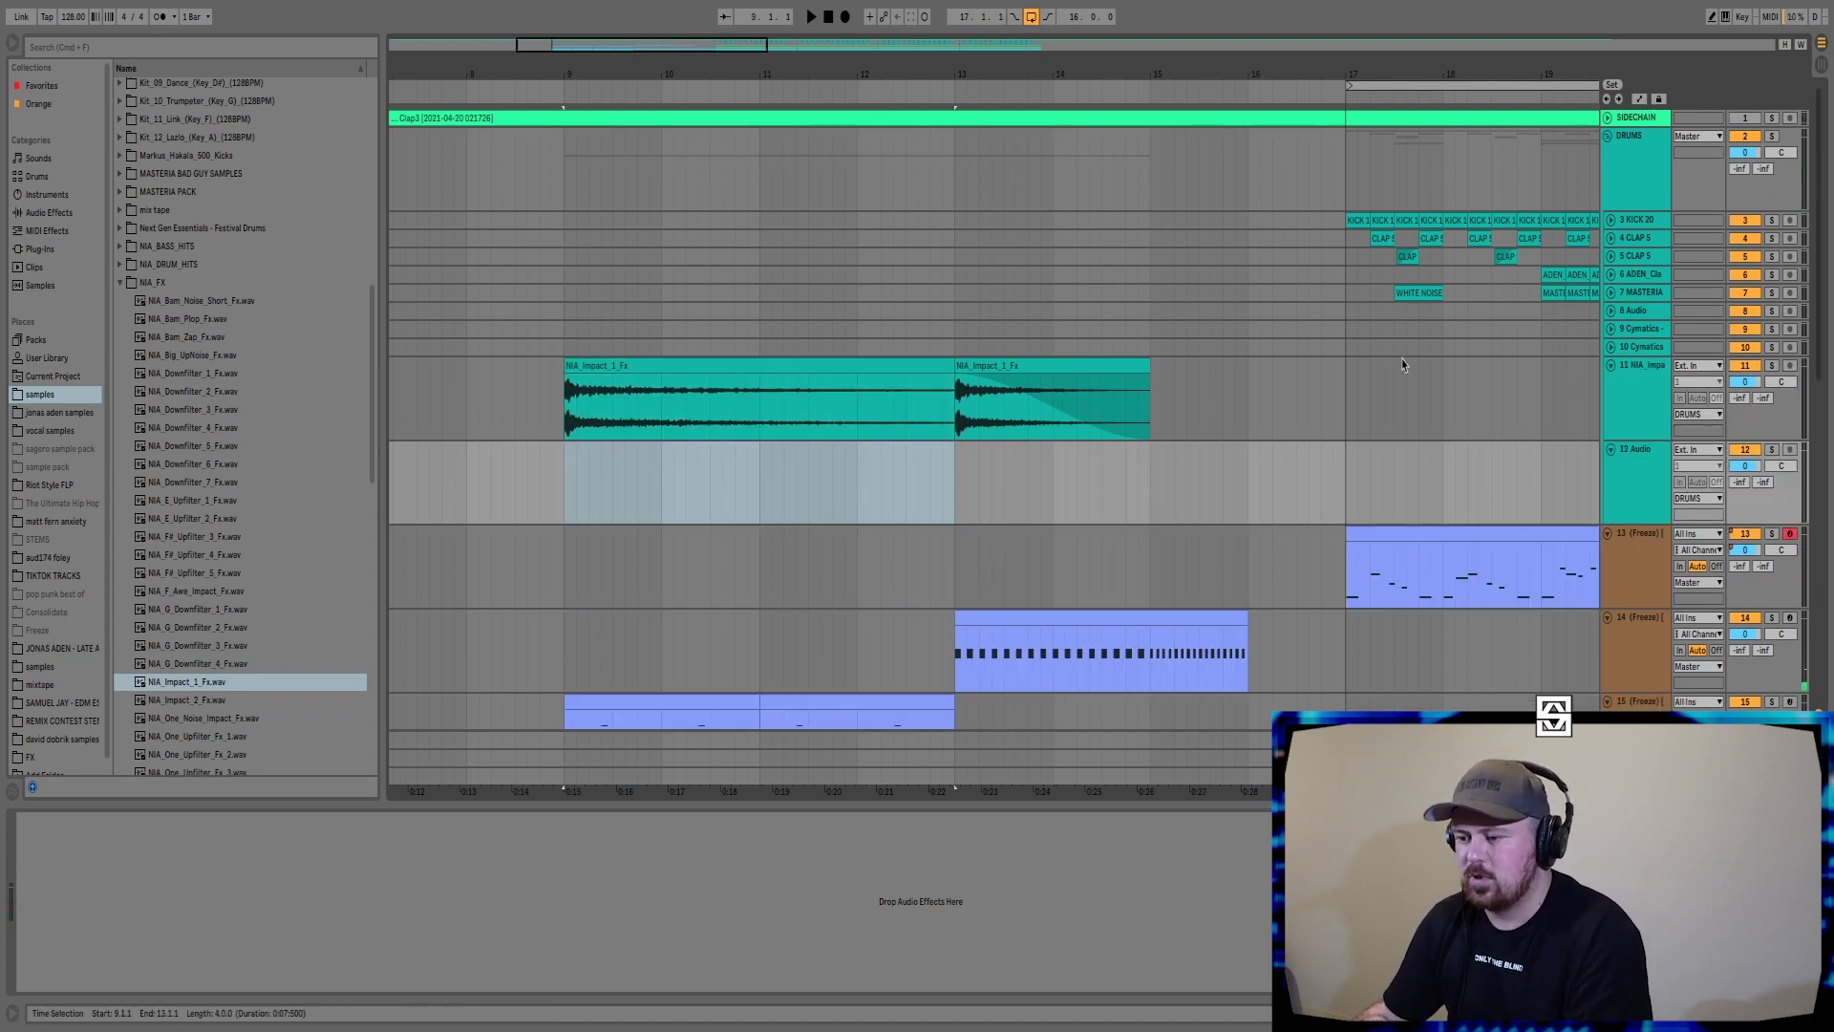
scroll(184, 385, up, 10)
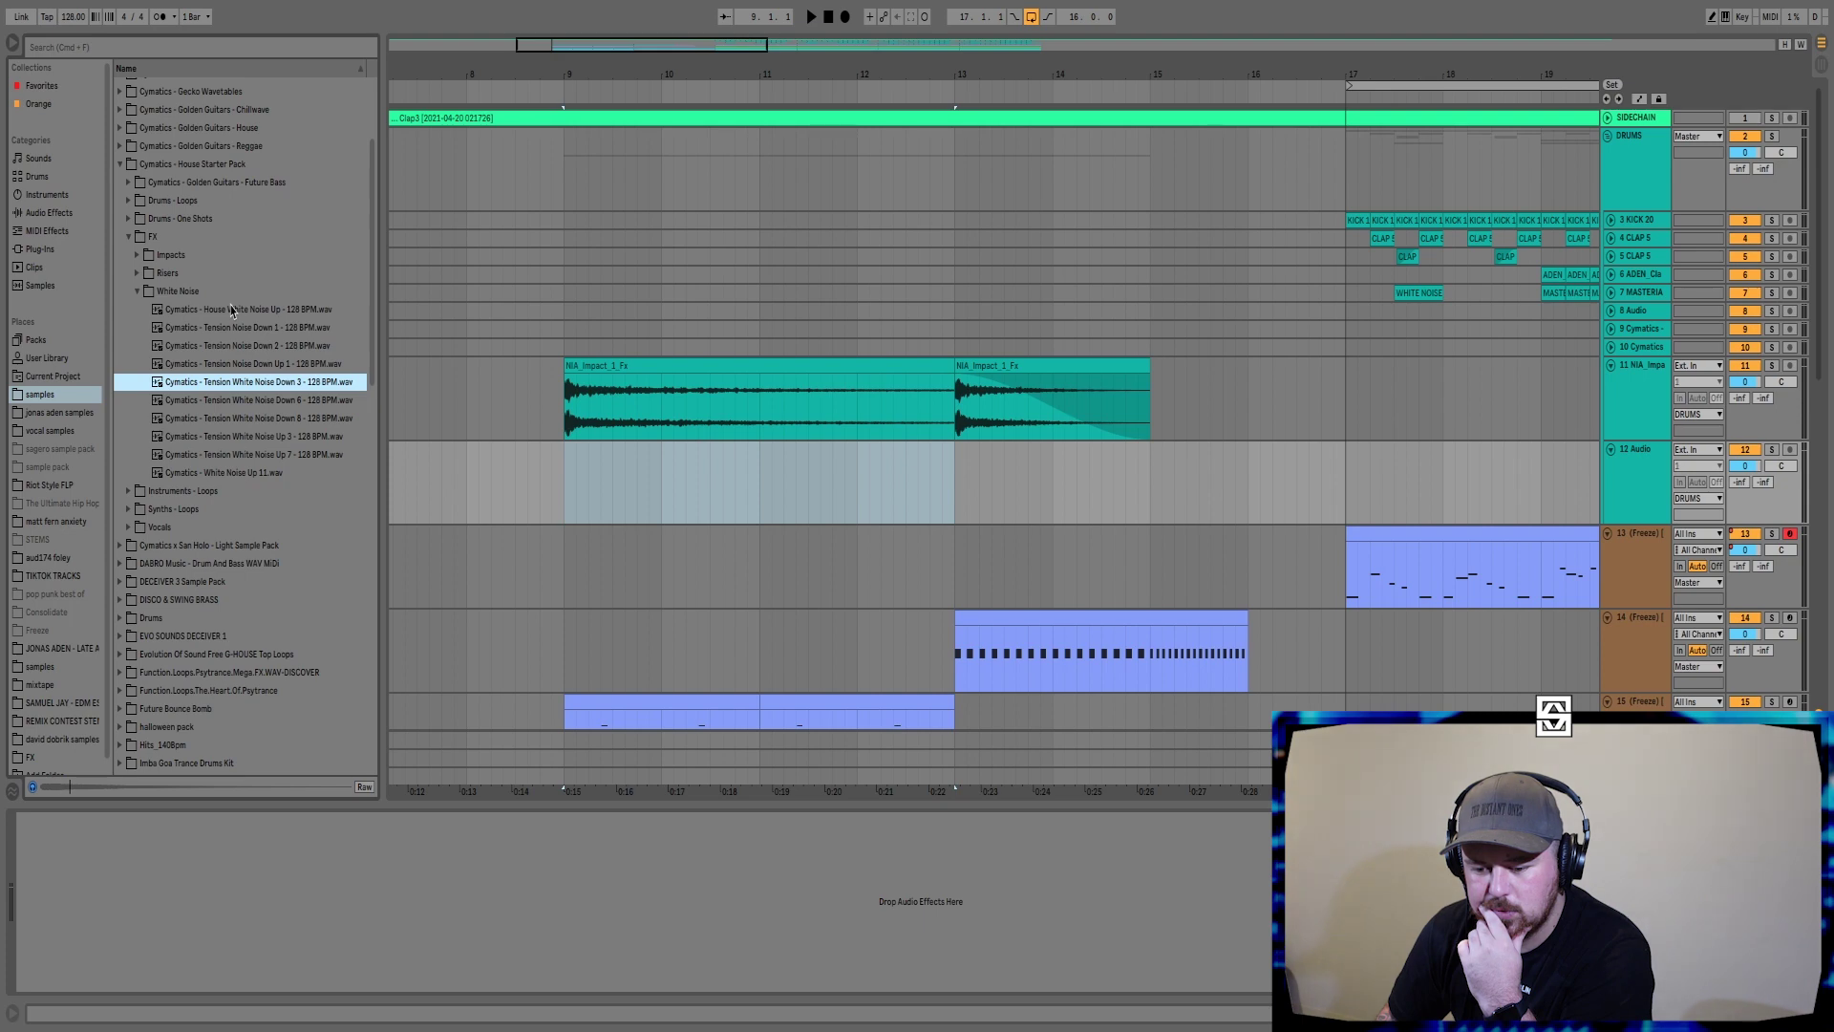
key(Return)
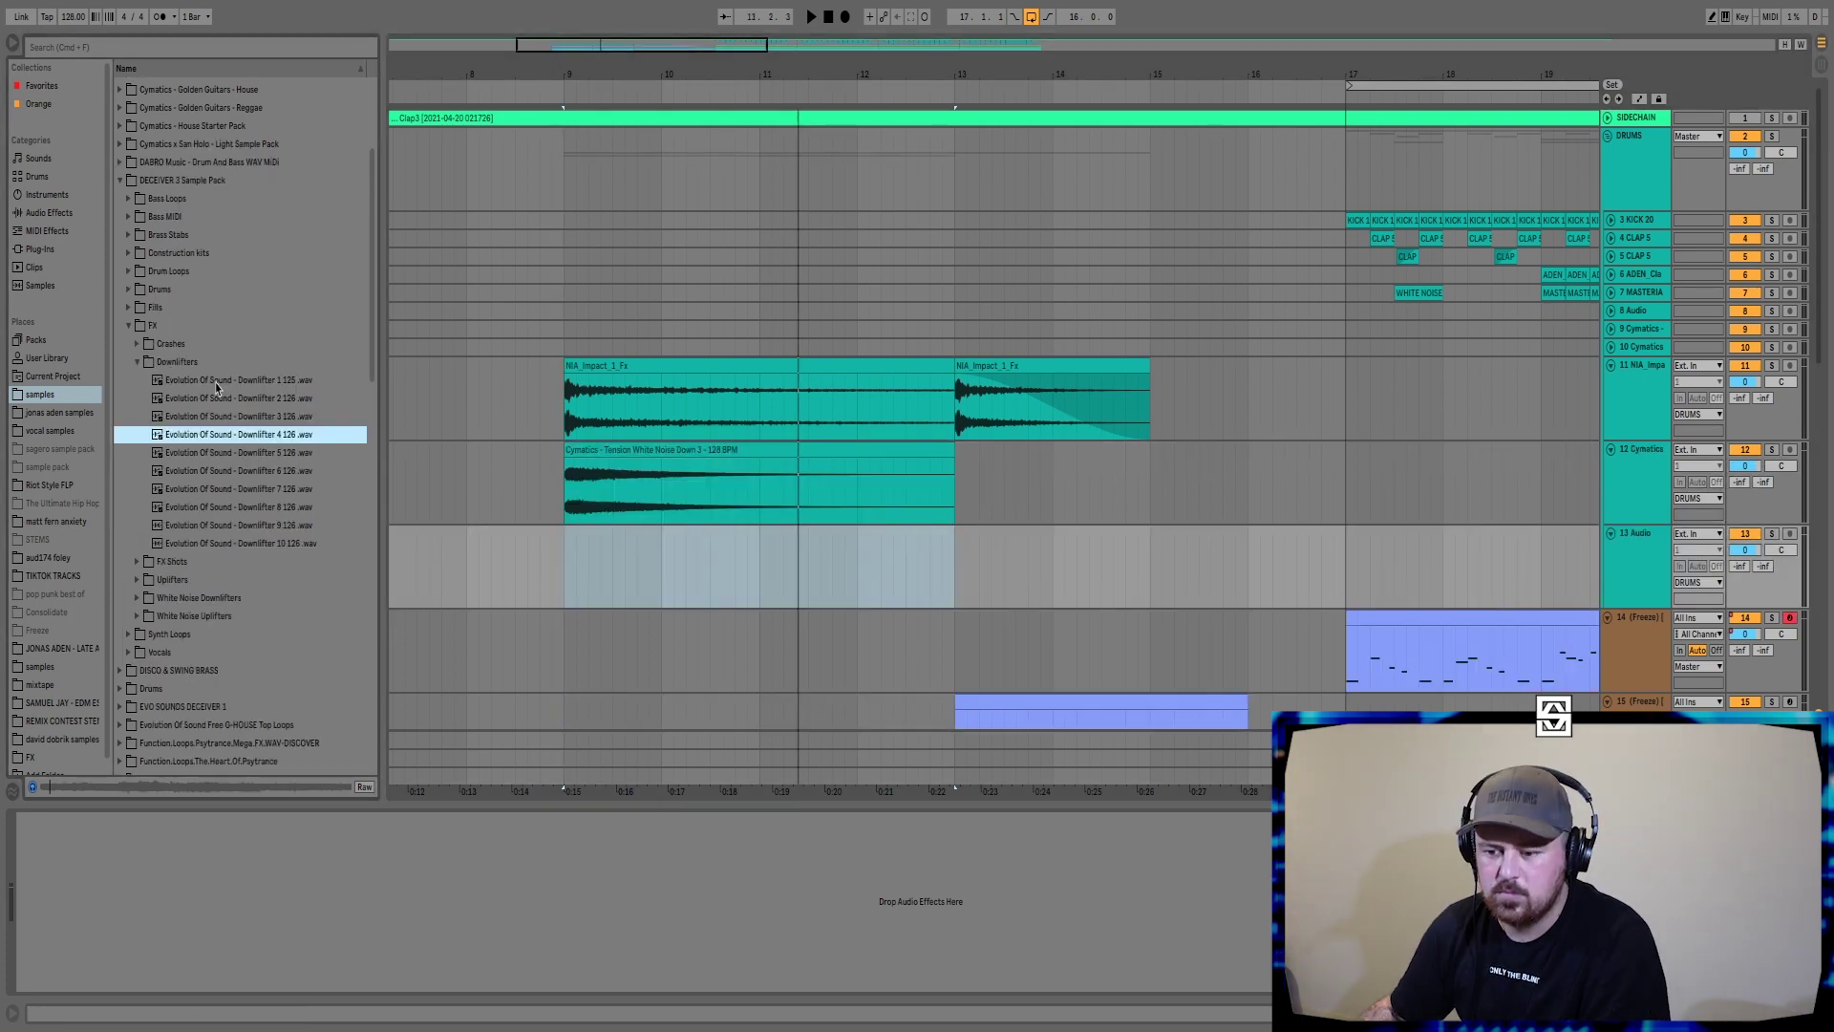
- Place Evolution Of Sound - Downlifter 4 at bar 9 on the next audio track and fade it out from about bar 10
drag(246, 442, 565, 600)
key(space)
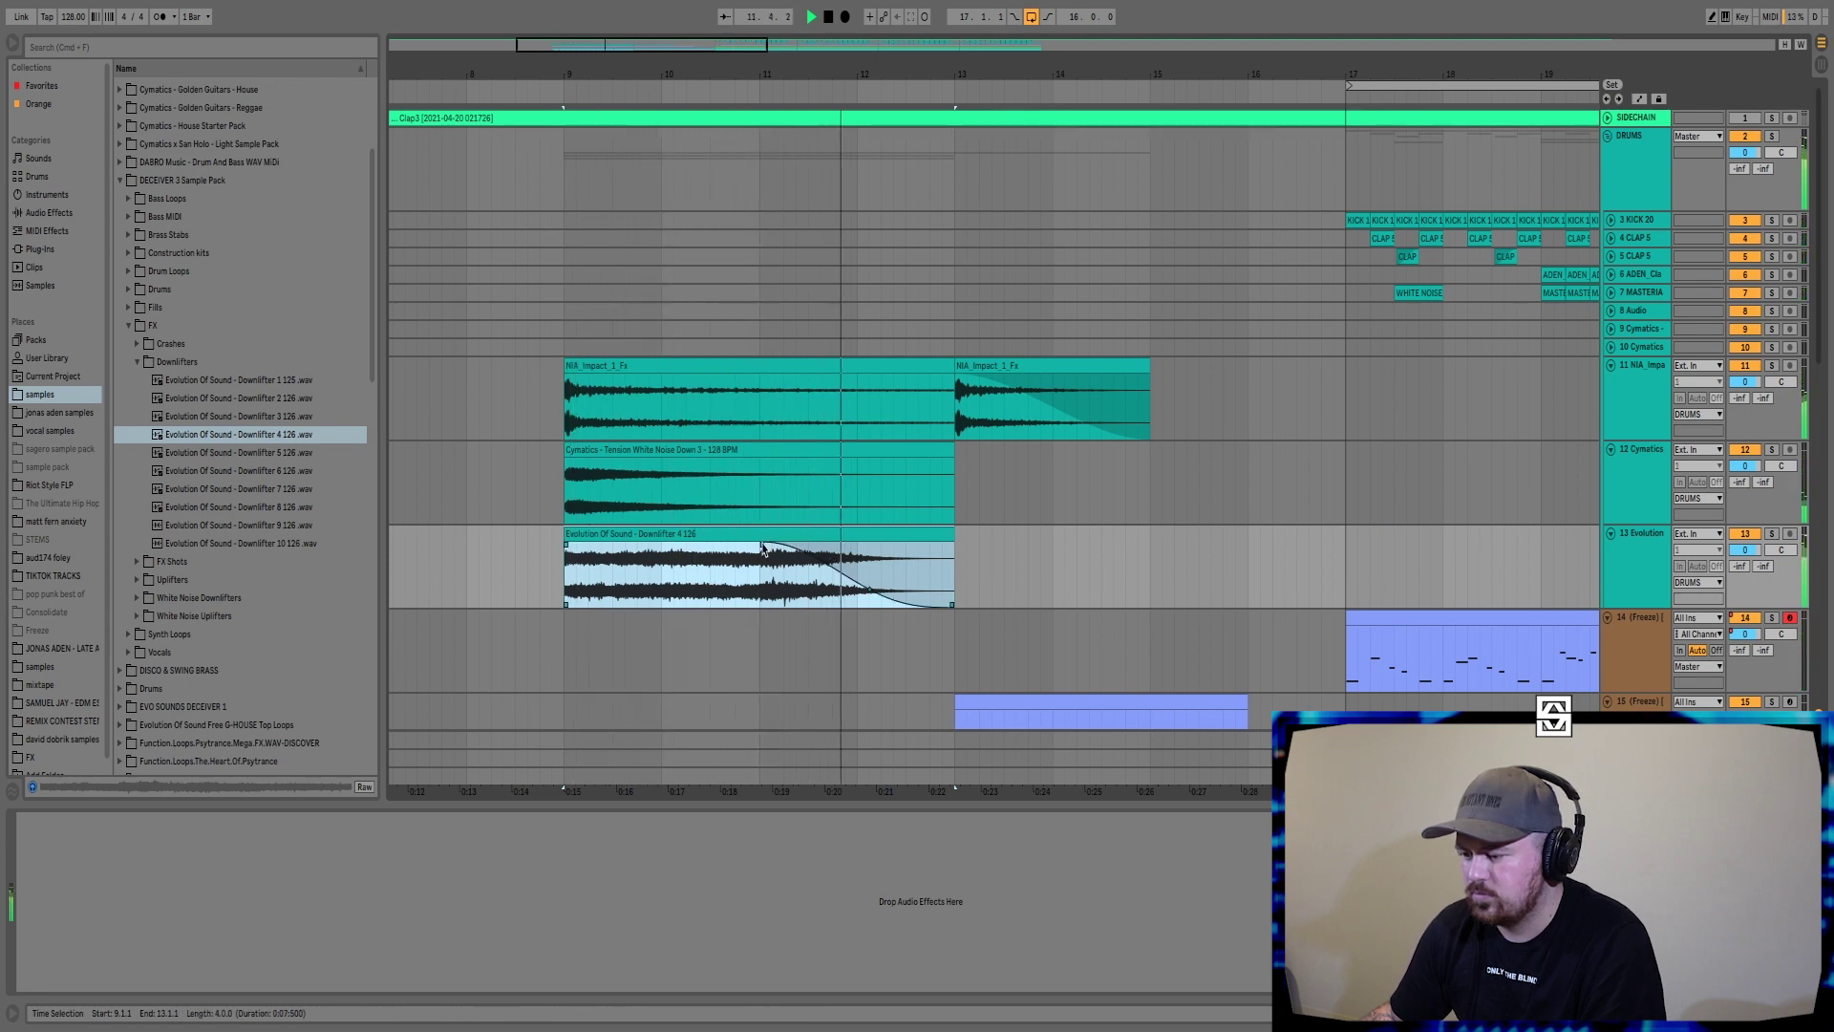
drag(762, 547, 657, 545)
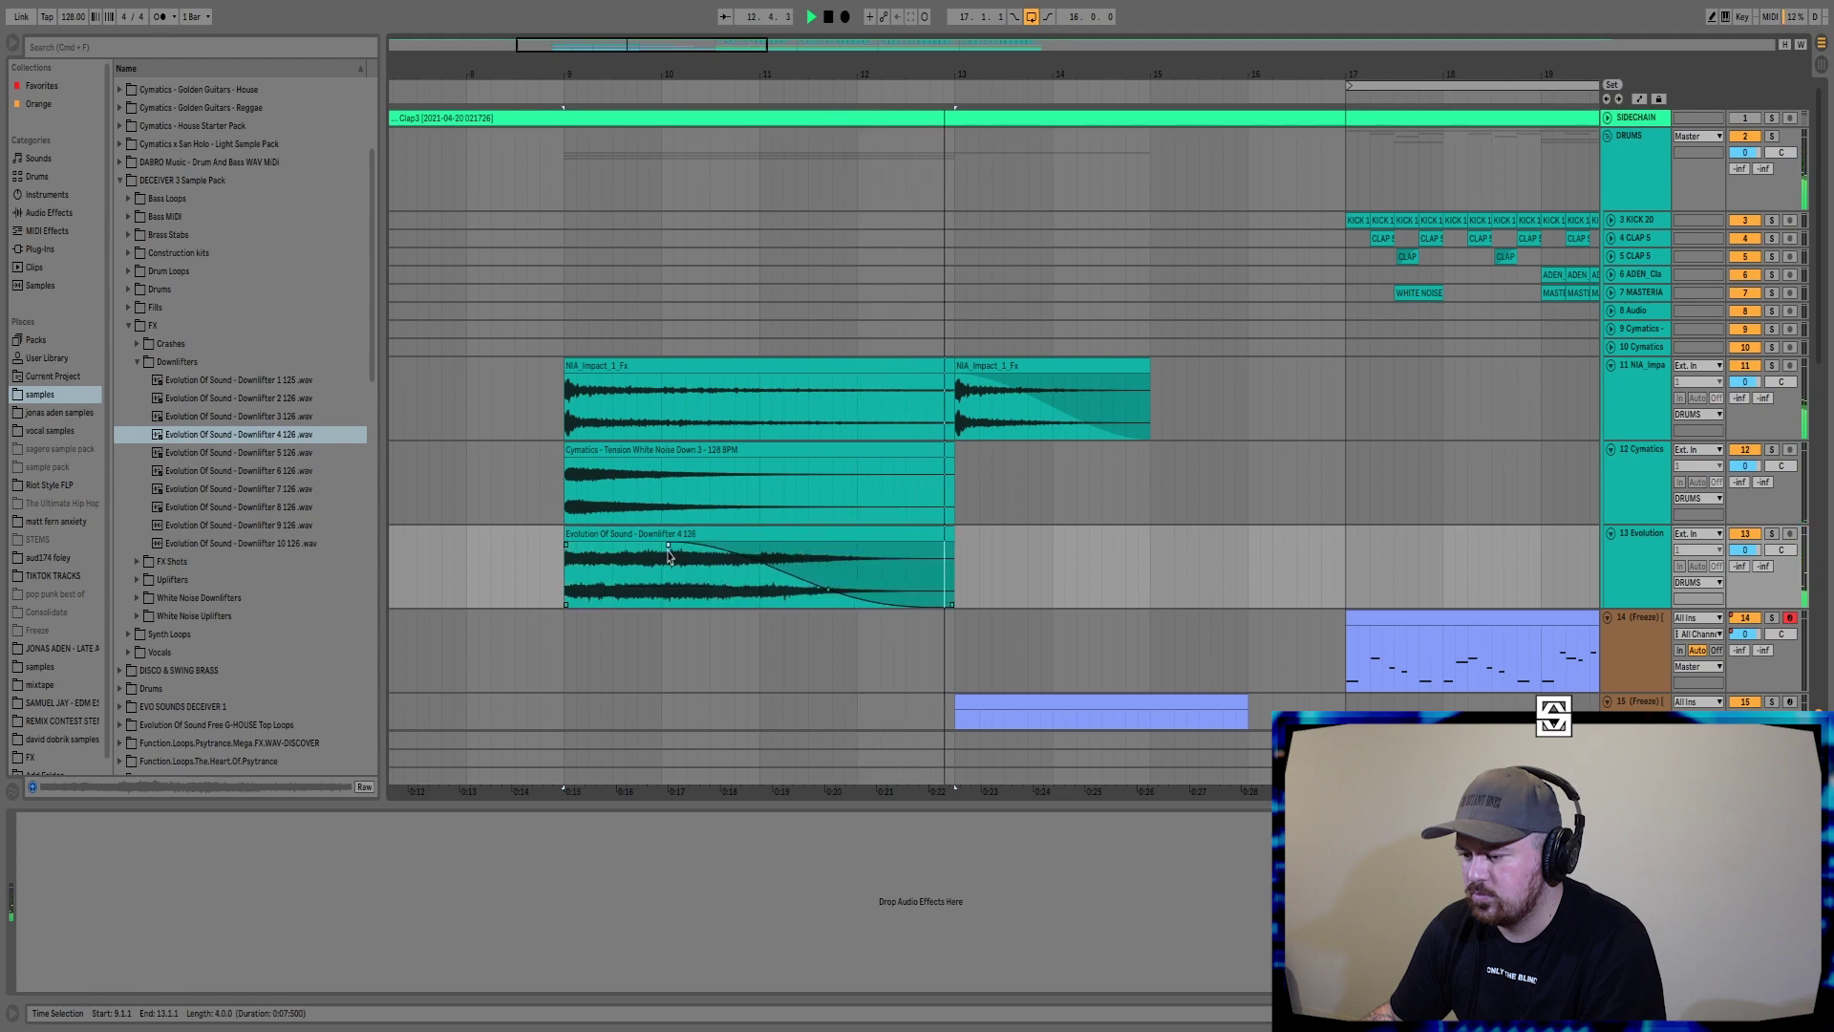
key(space)
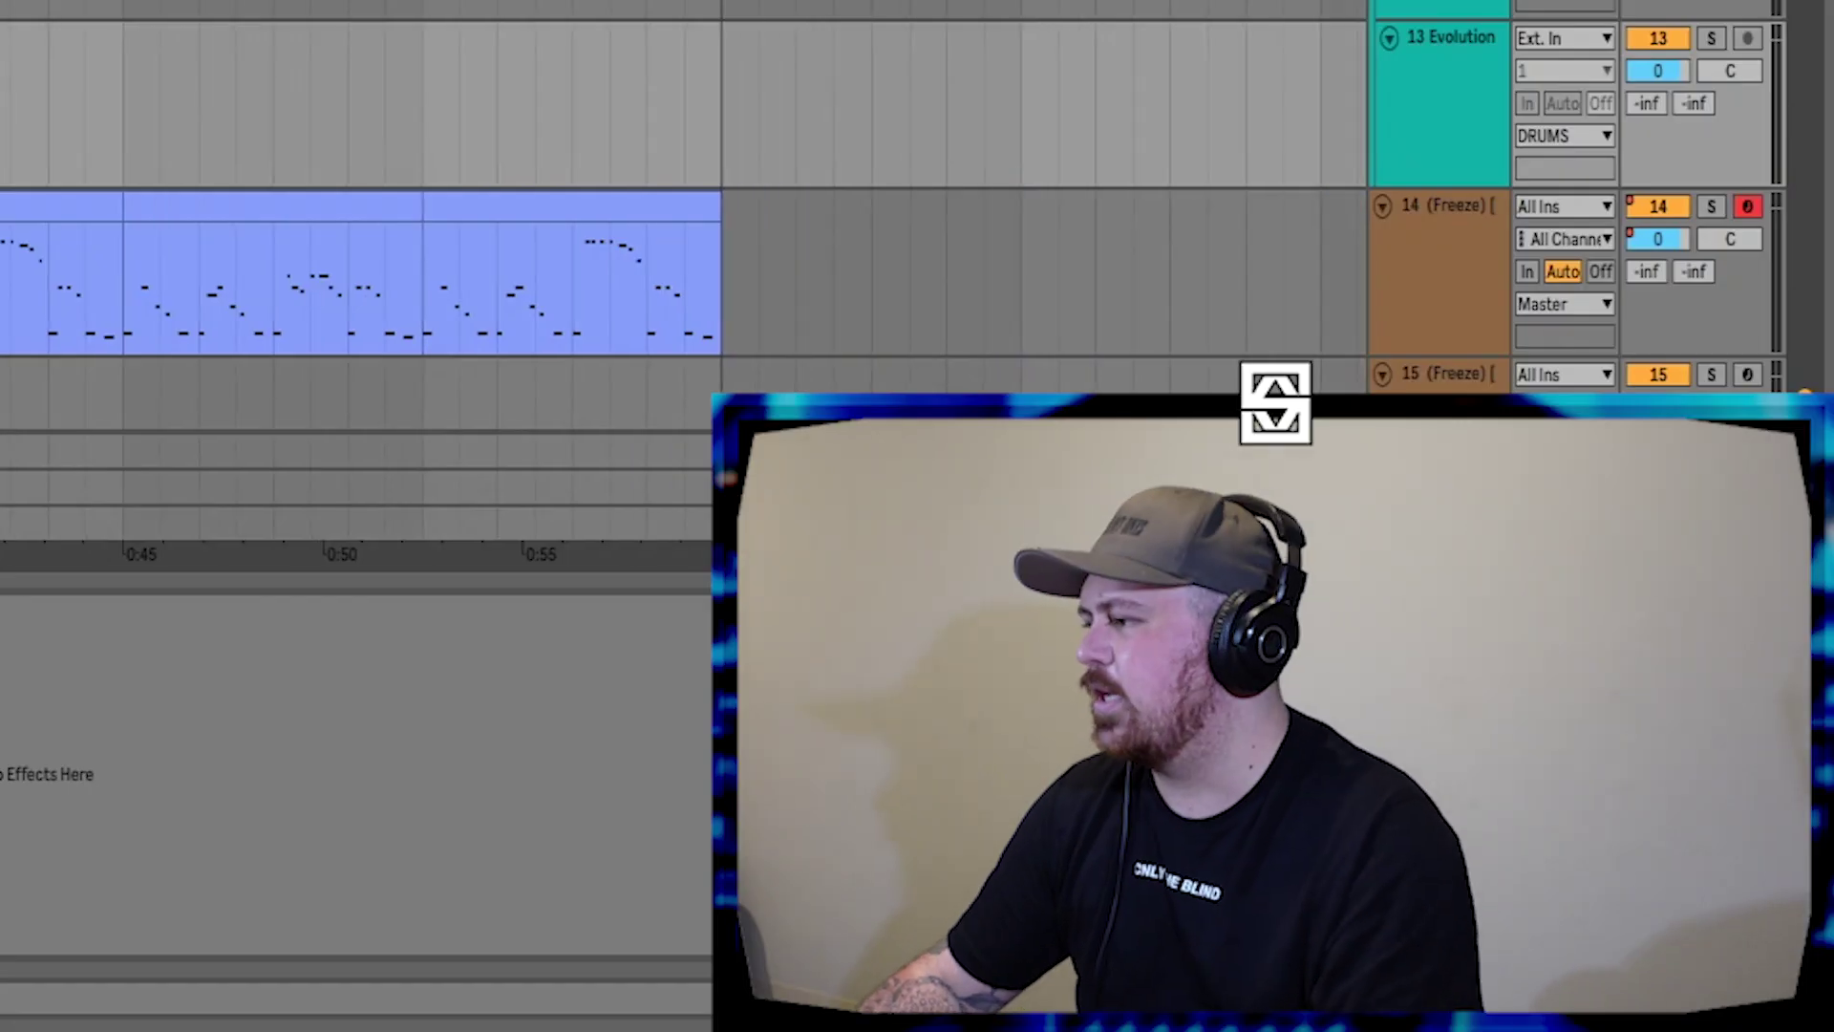
- Replace the drop's kick sample with Big_EDM_Kick2.wav on the KICK 20 track, and add an audio track below it
scroll(683, 215, up, 2)
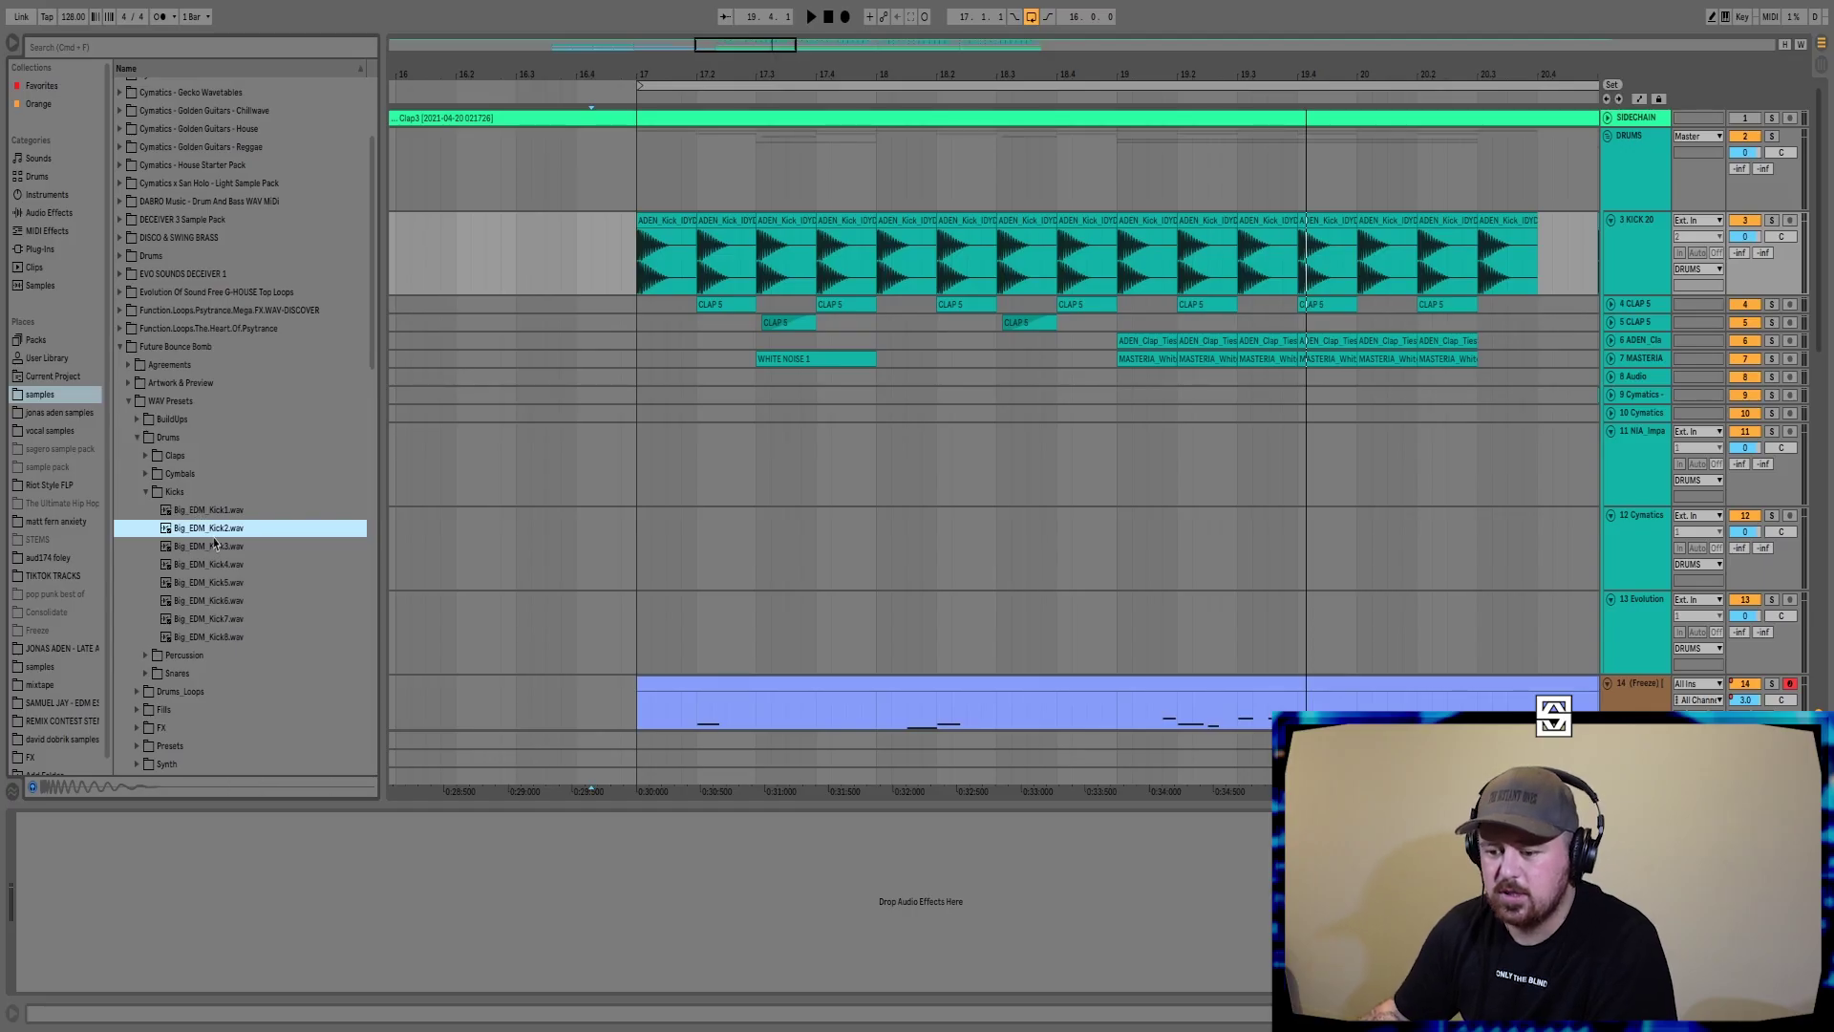
drag(216, 533, 671, 165)
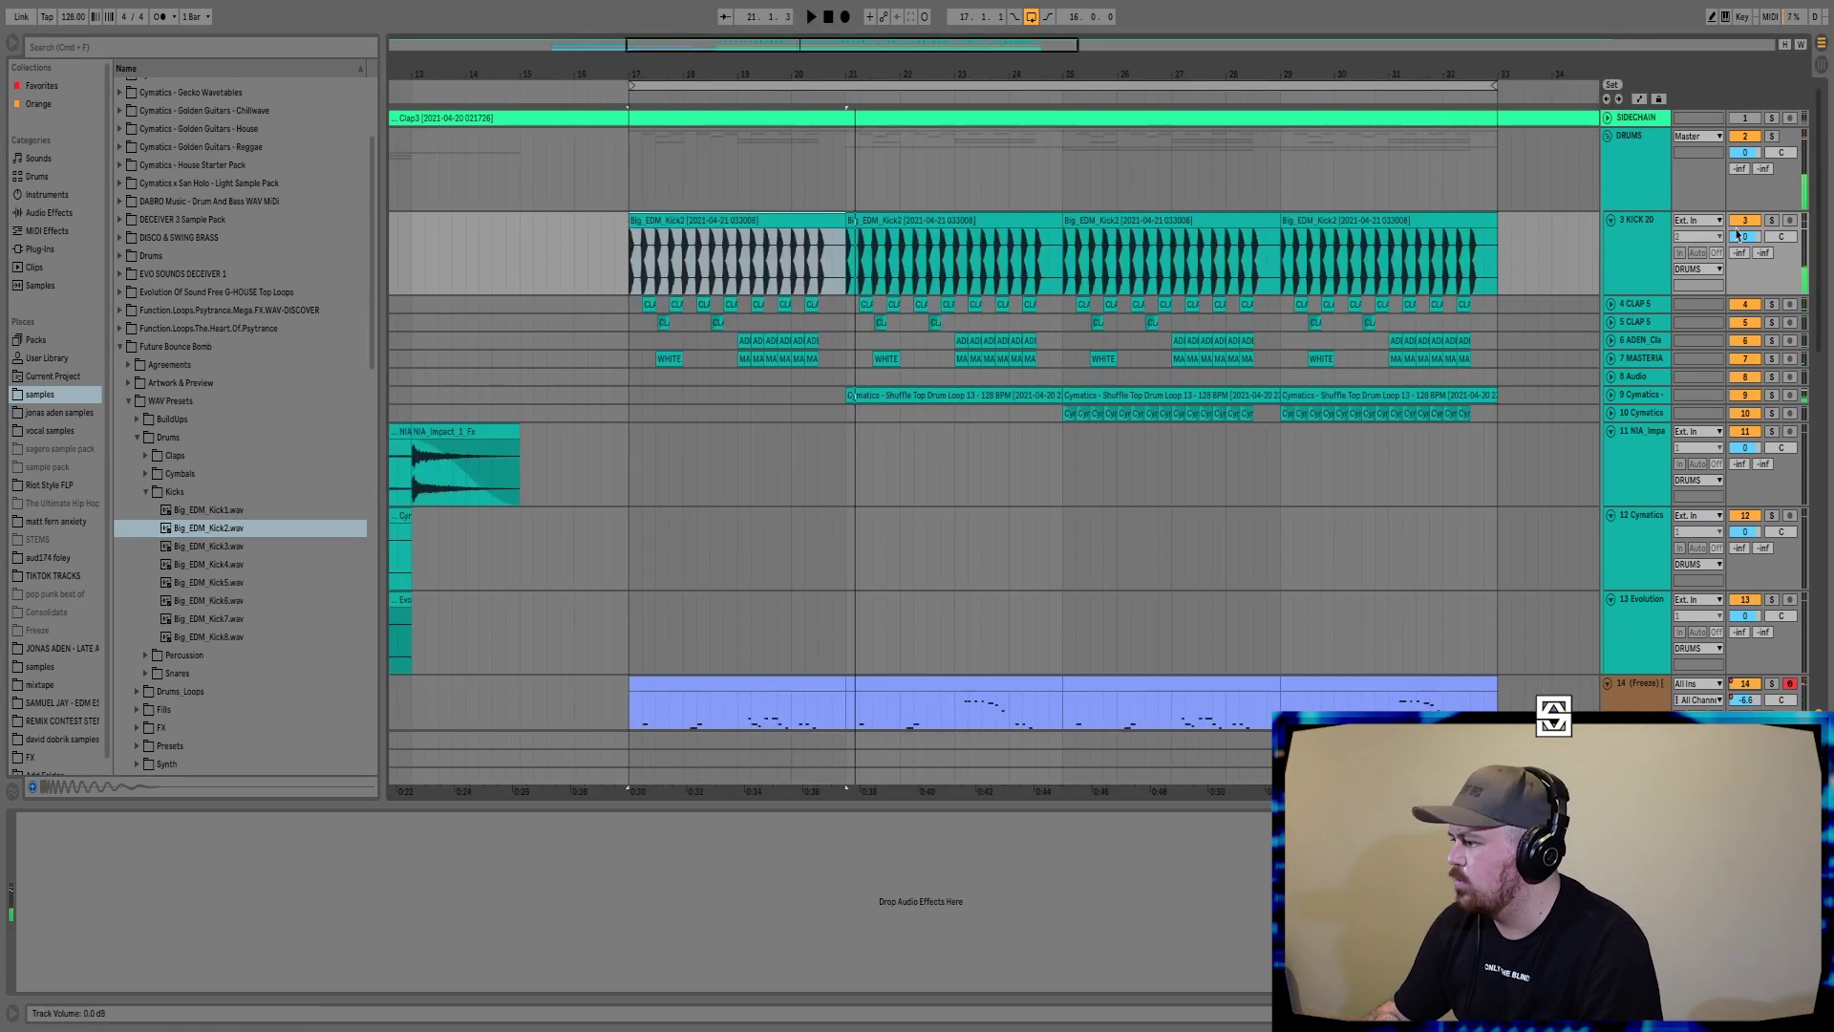
click(1624, 240)
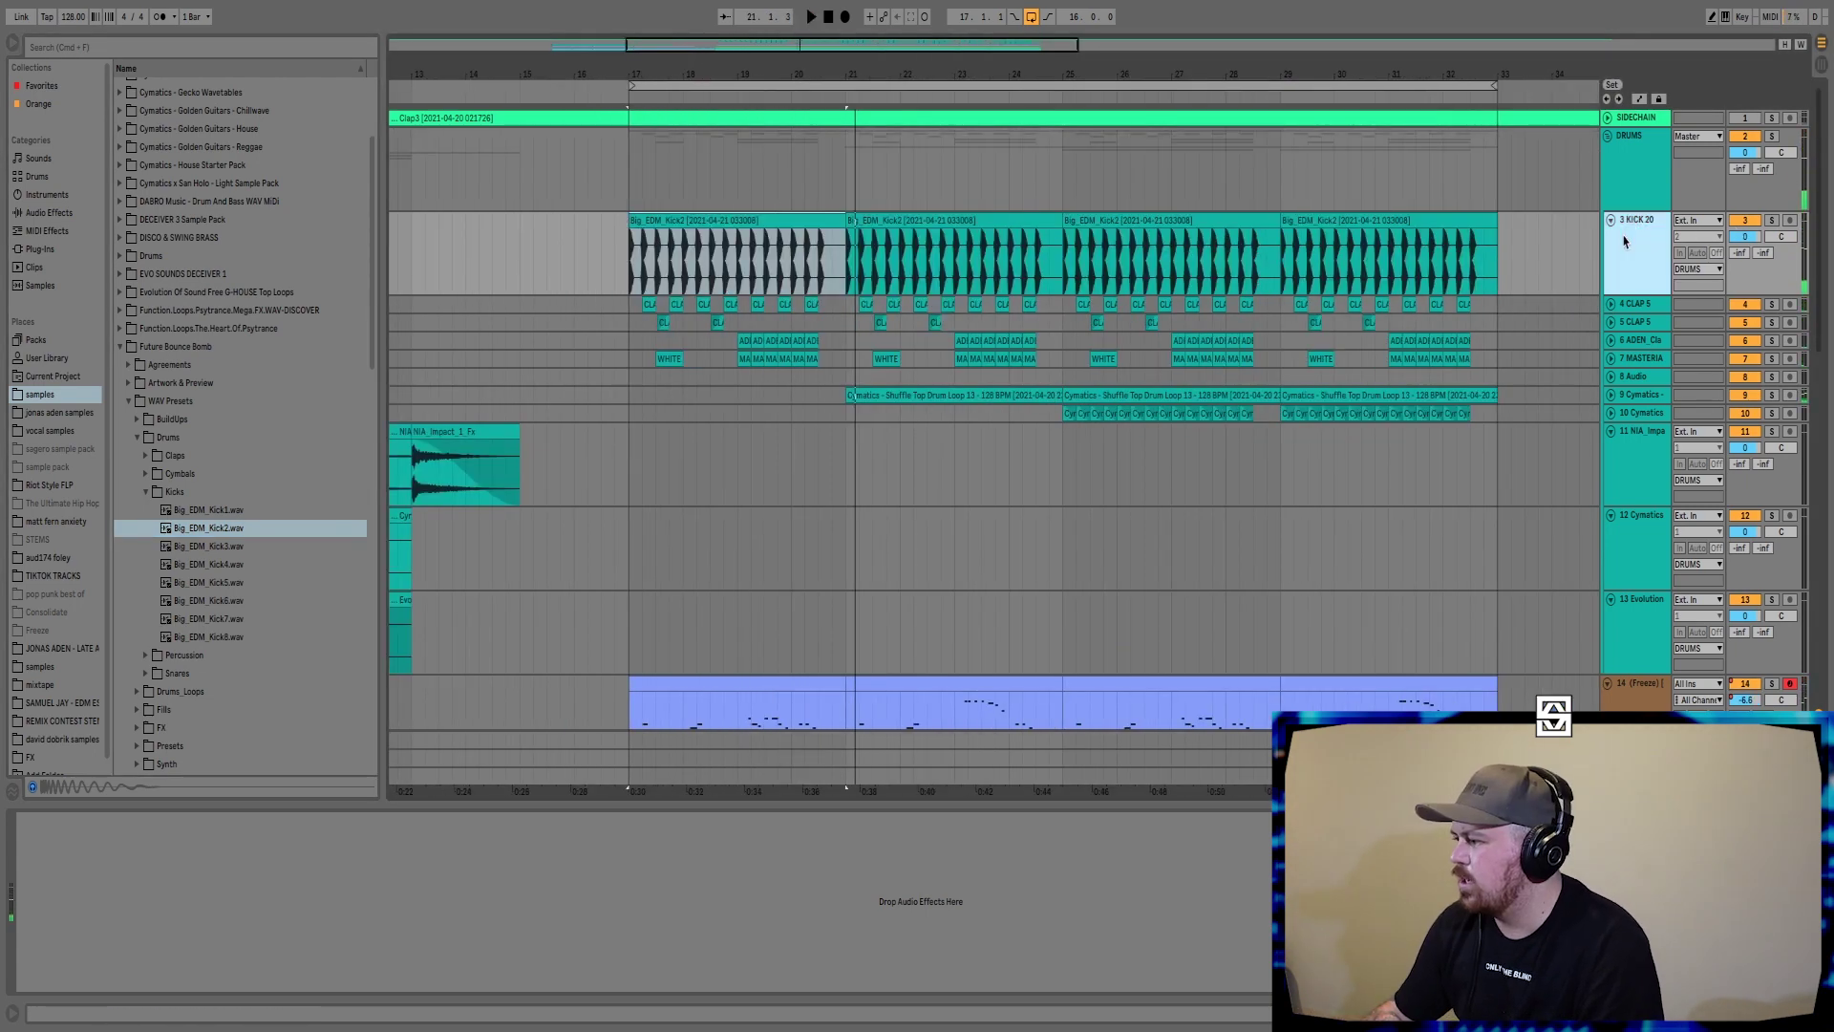
key(super+t)
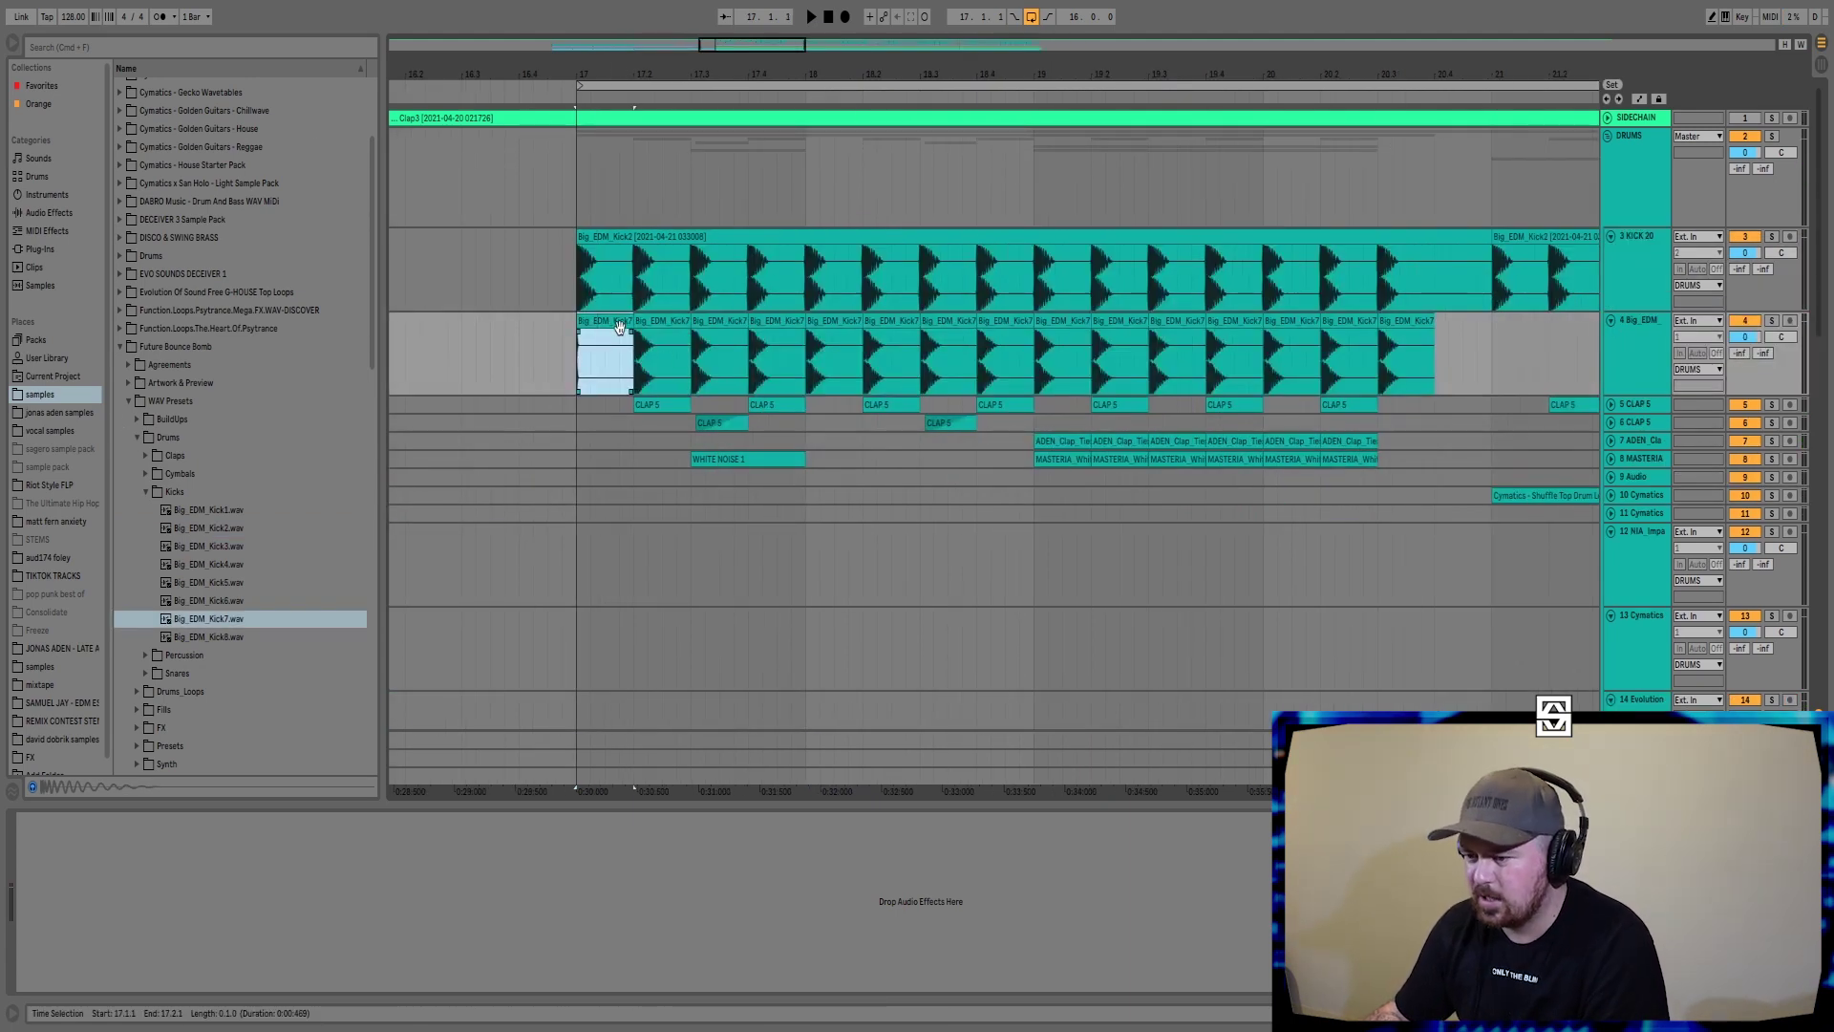
- Repeat the one-beat Big_EDM_Kick7 clip from bar 17 along its track, and group the kick and PERC 5 tracks as KICK
key(super+d)
key(super+d)
key(super+d)
key(super+d)
key(super+d)
key(super+d)
key(super+d)
key(super+d)
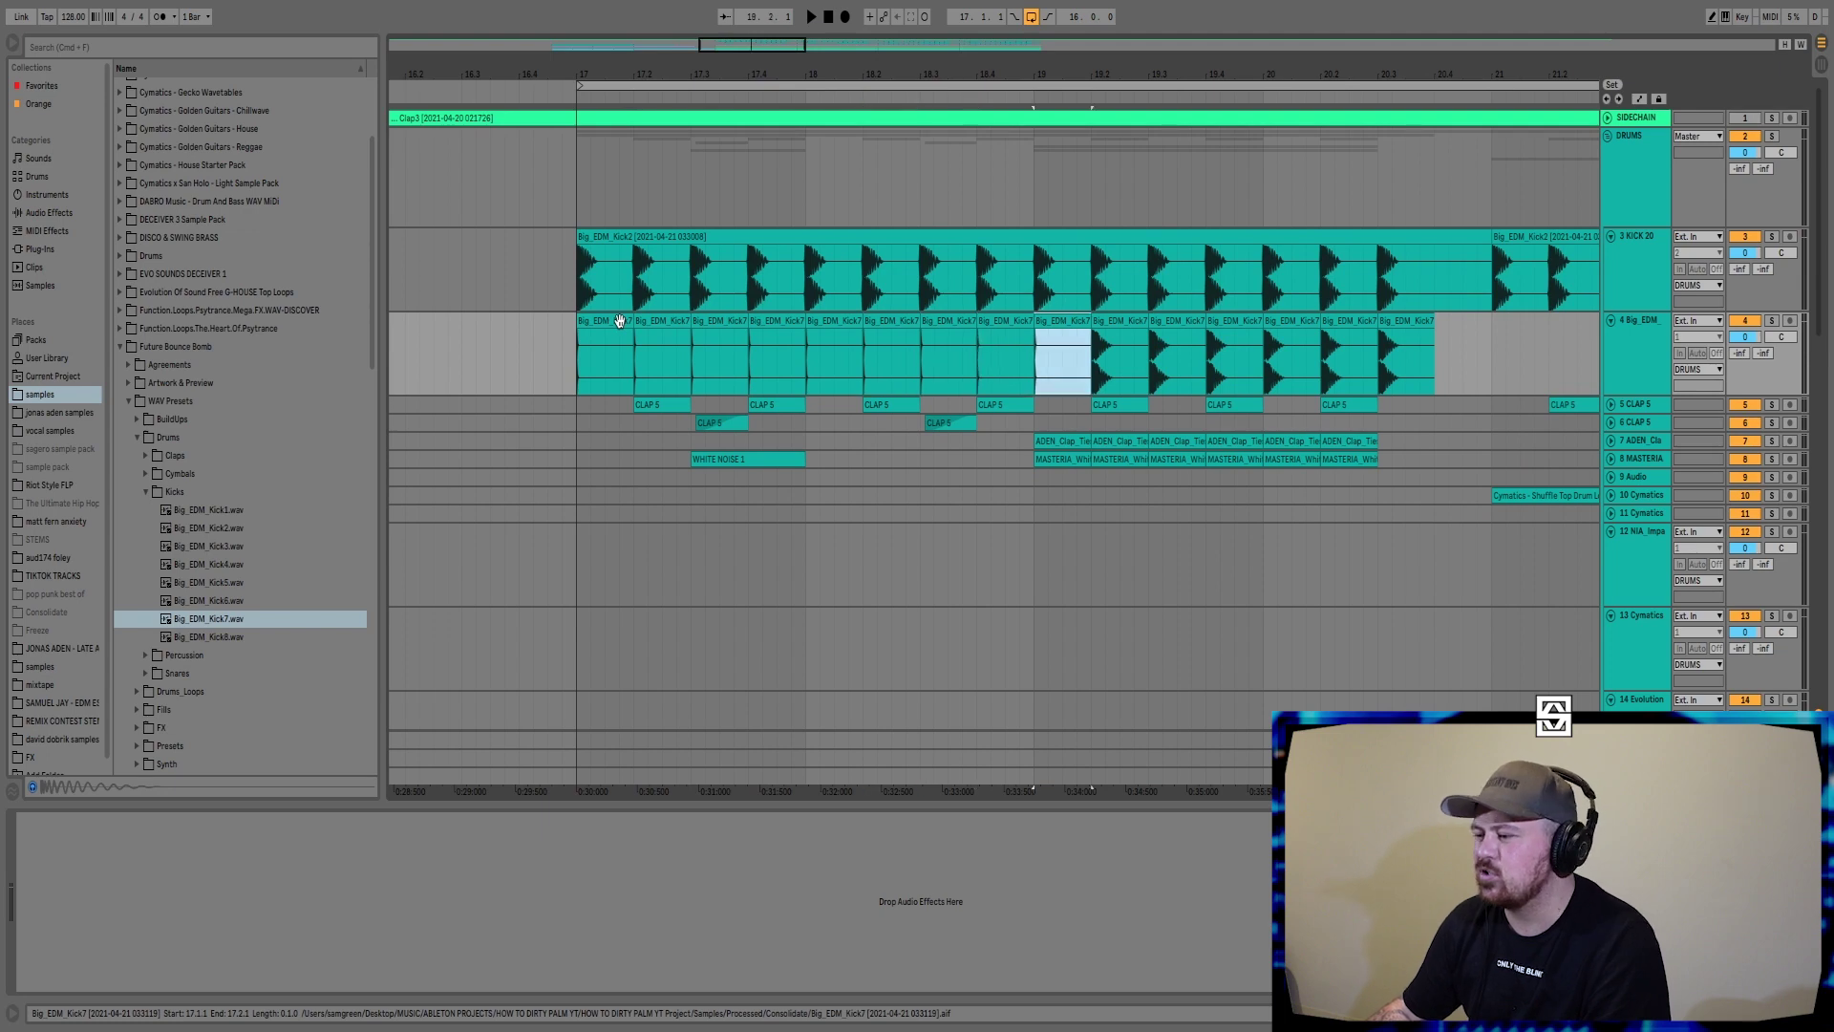
key(super+d)
key(super+d)
key(super+d)
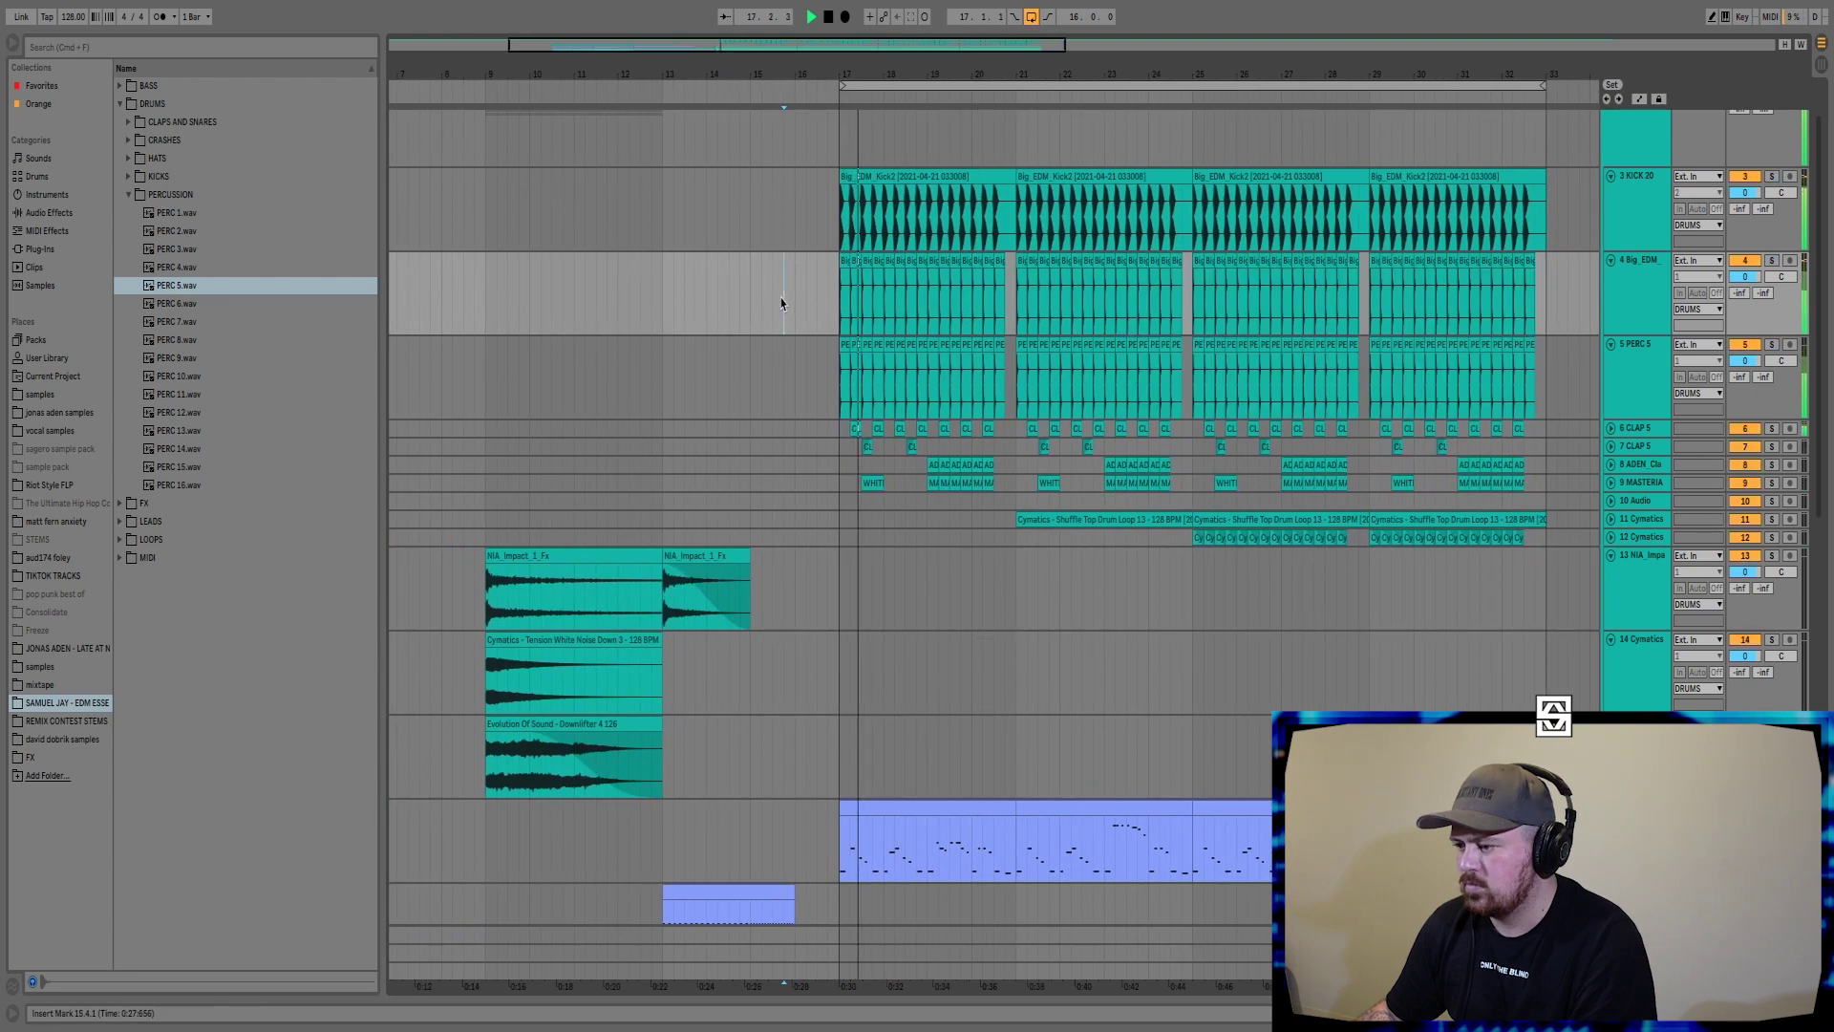
click(1628, 191)
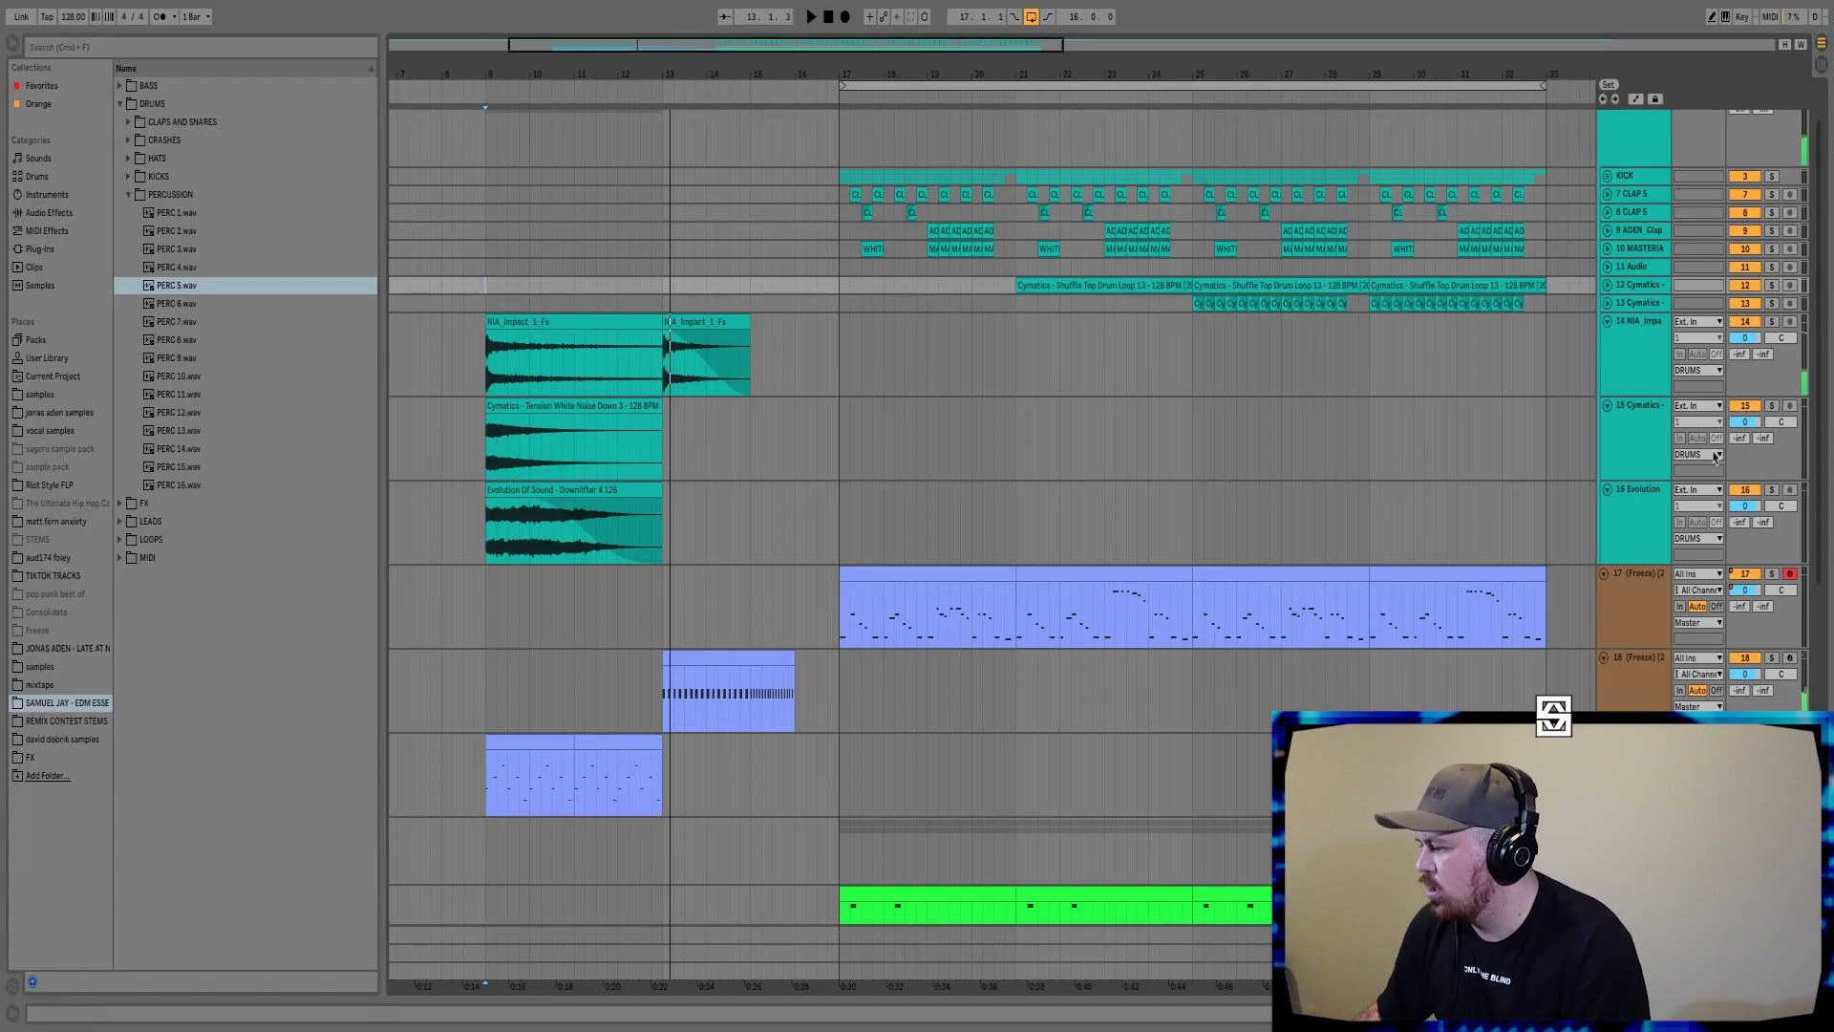
- Place Big_EDM_Sweep_Up_Medium1 at bar 11 on a new audio track below the downlifter, and add Snares BuildUp.wav on another track
click(1646, 505)
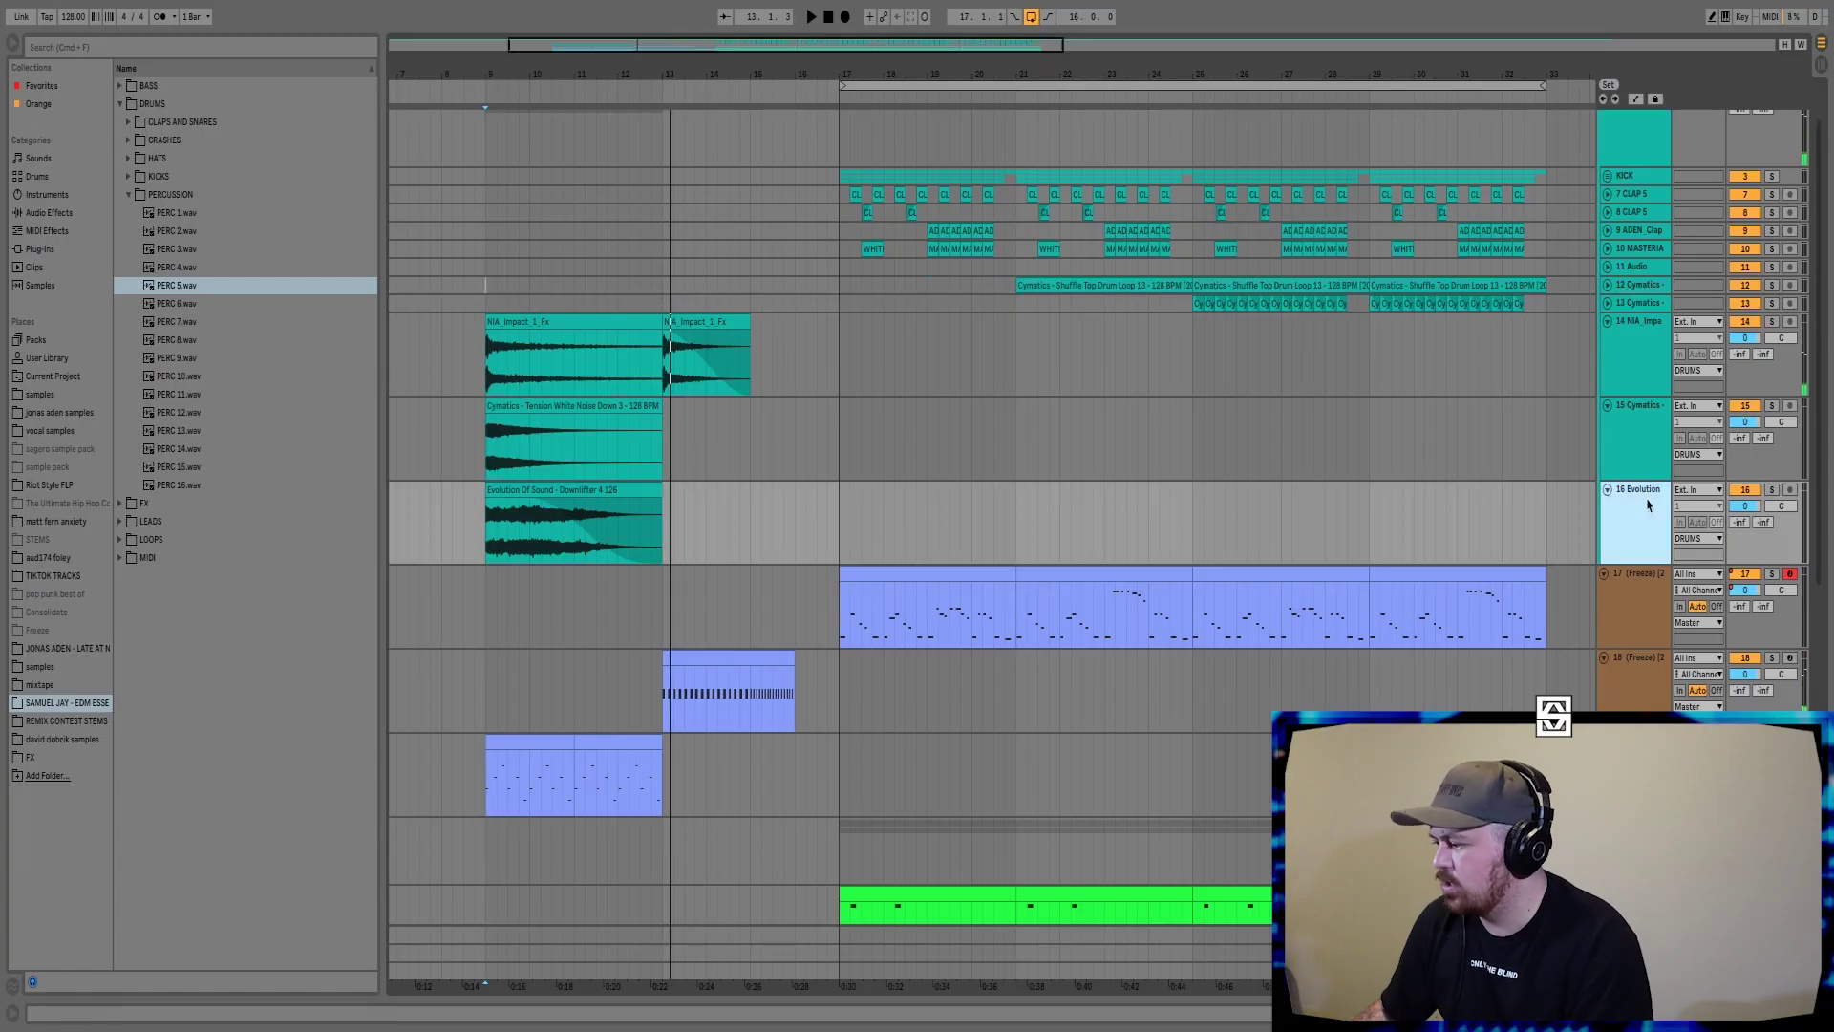
key(super+t)
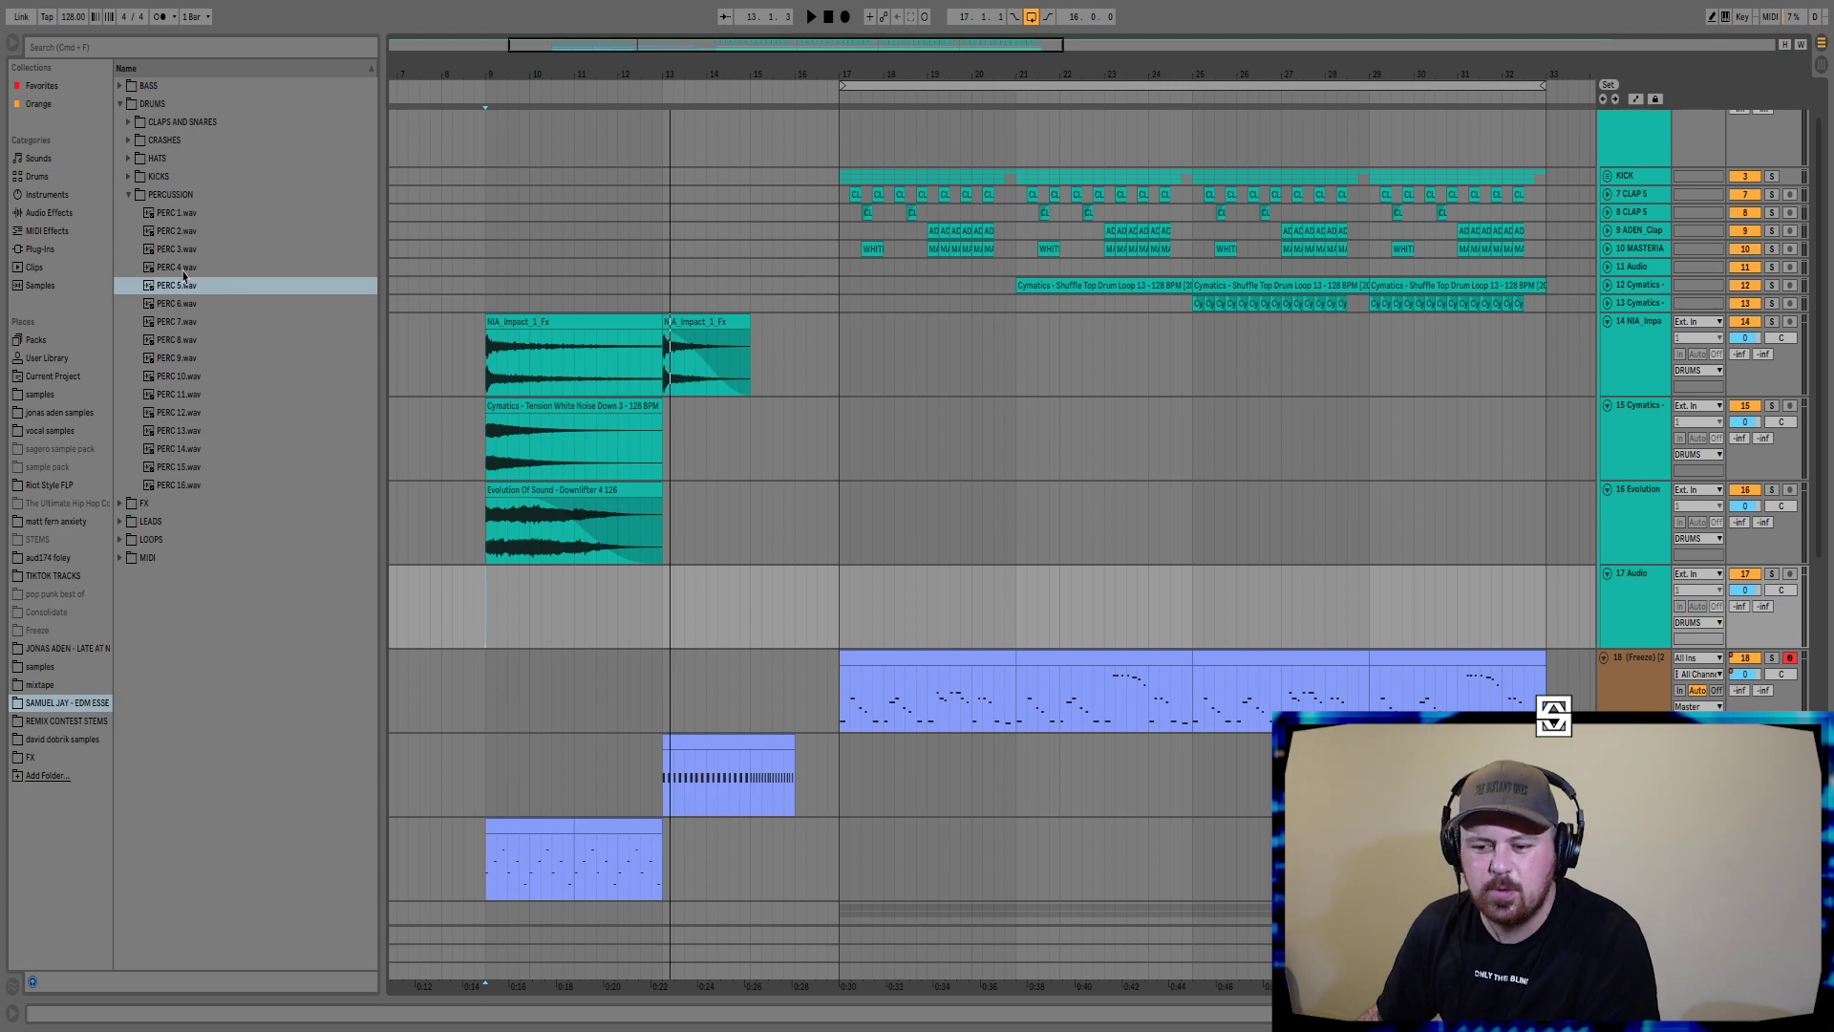
click(212, 599)
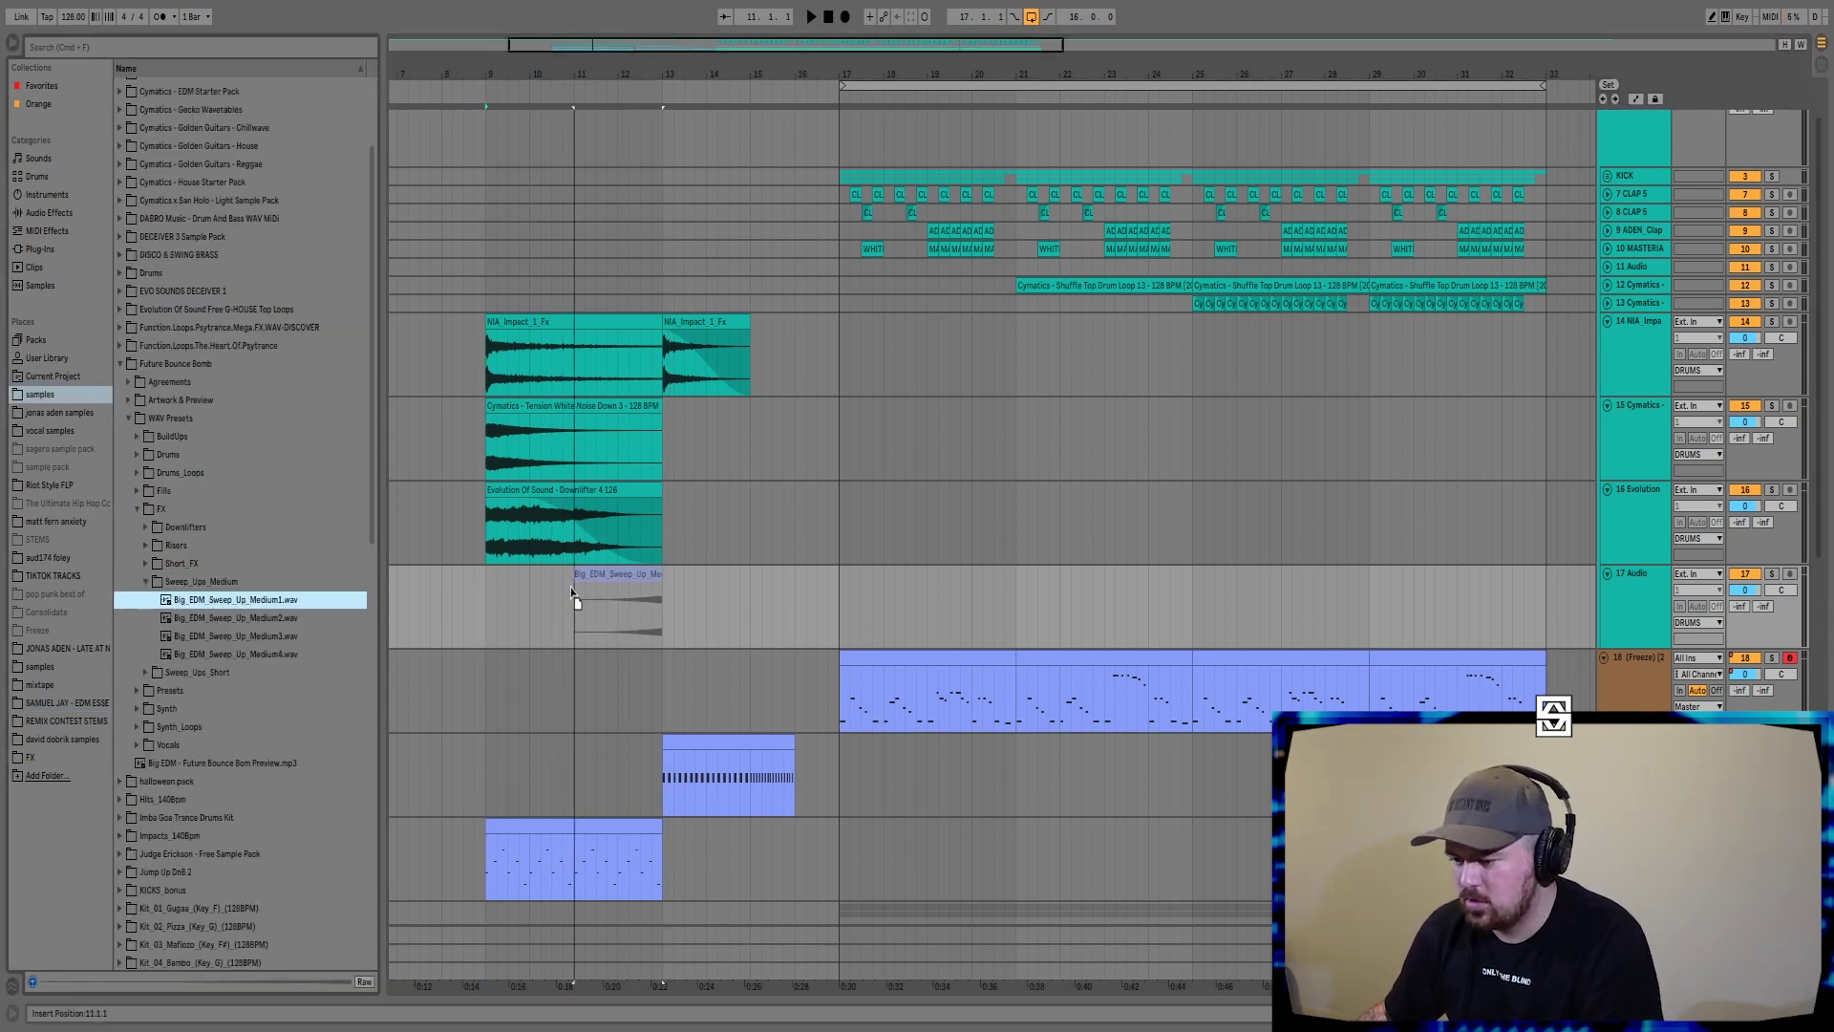
drag(573, 597, 573, 597)
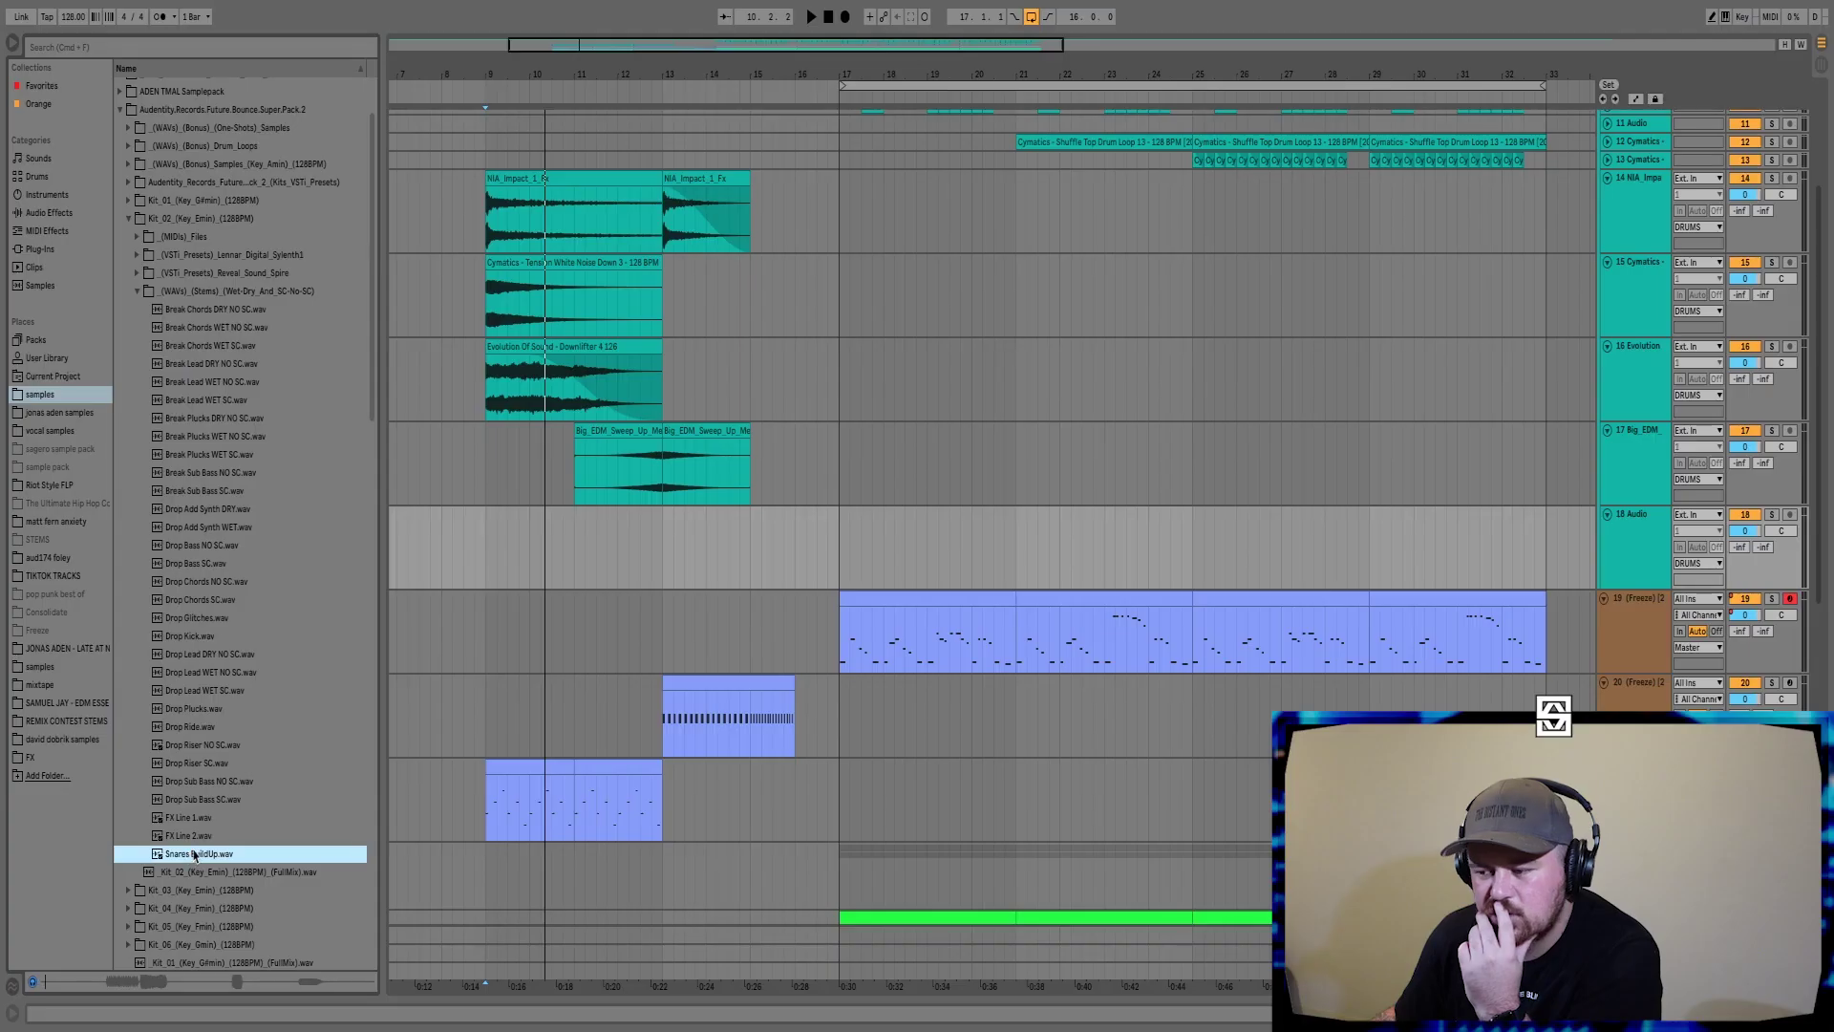
drag(194, 855, 492, 523)
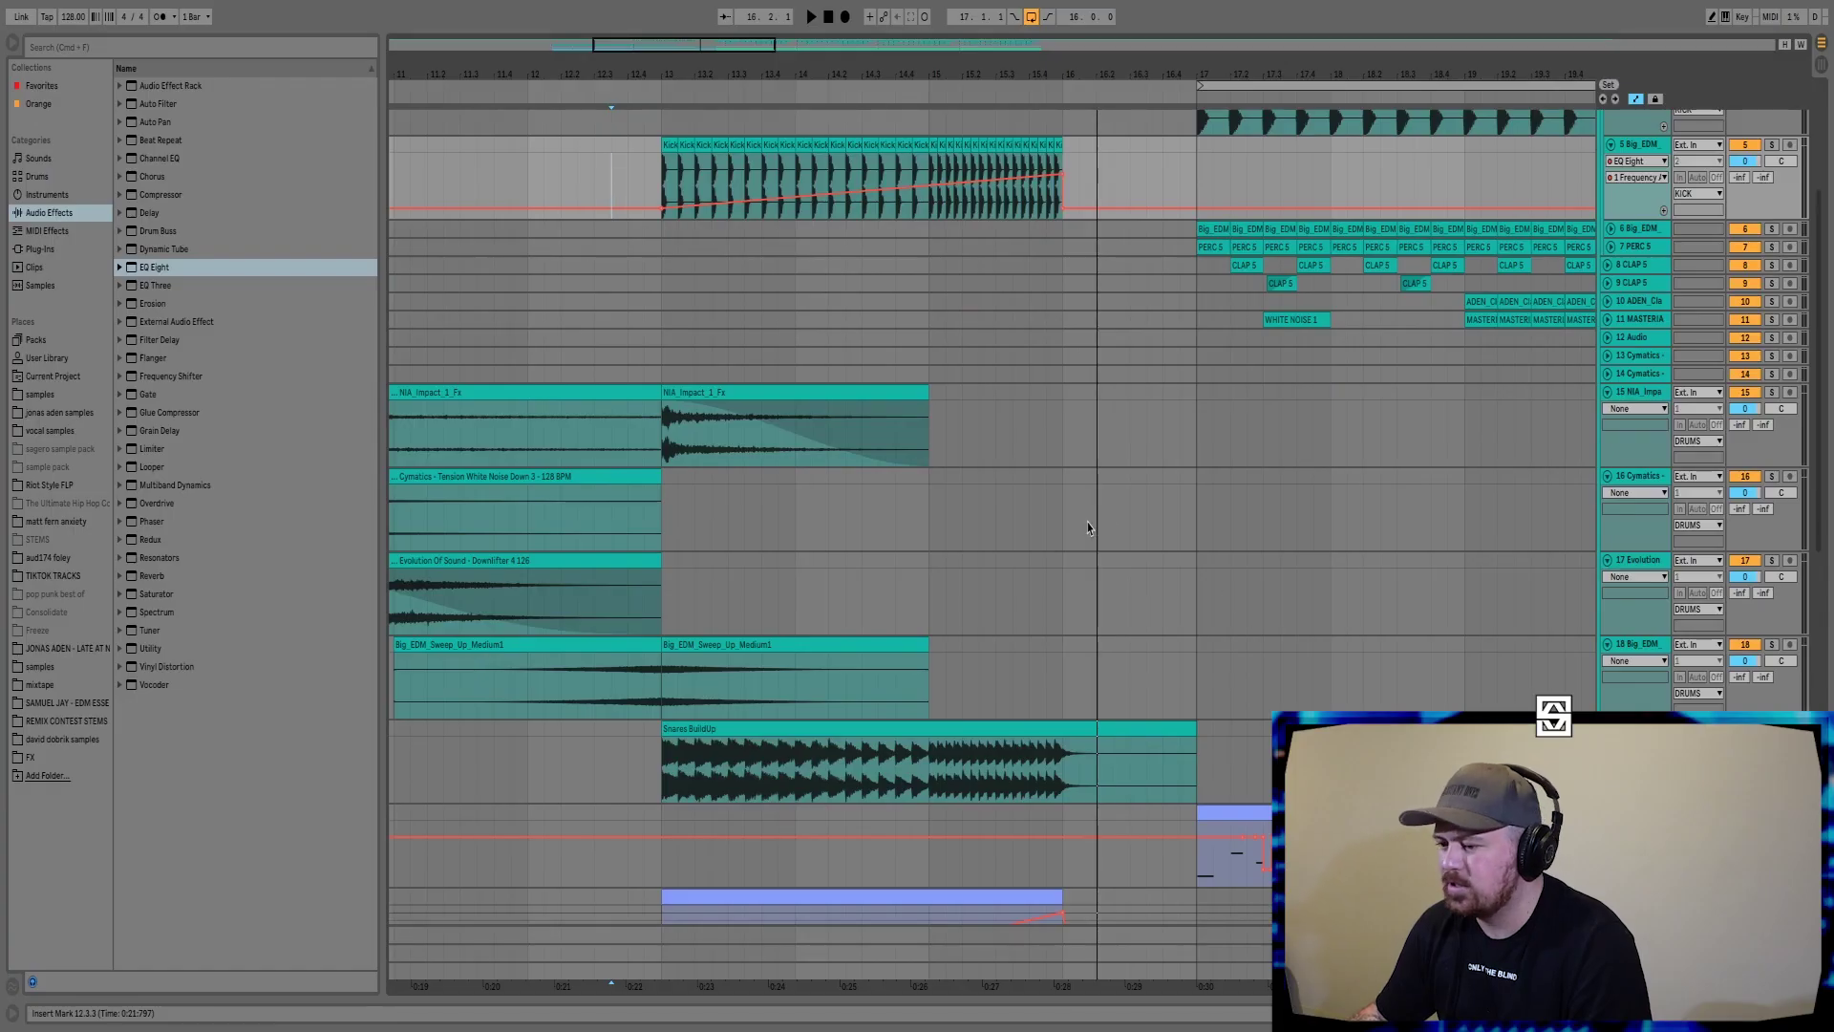
- Duplicate the bar 13 NIA_Impact_1_Fx section to bar 16, and add Cymatics - Crash 15.wav at bar 17 on its own track
scroll(1122, 507, down, 1)
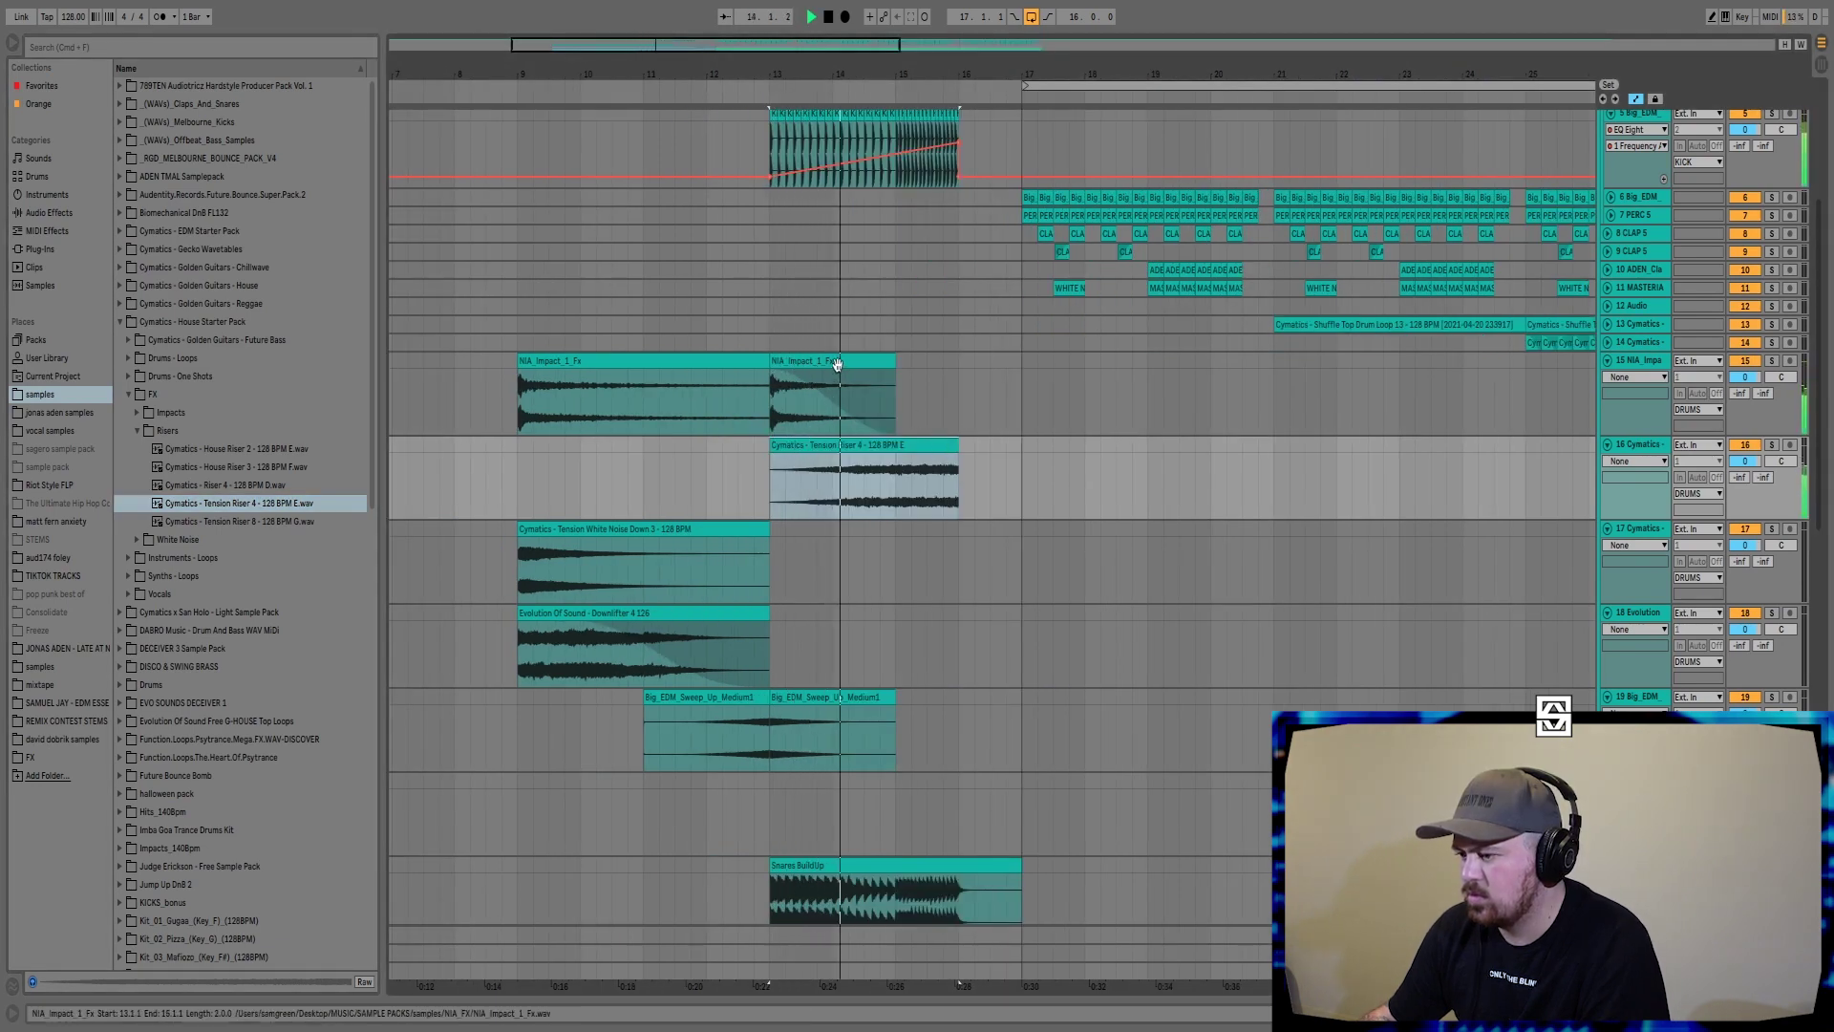
drag(960, 360, 772, 368)
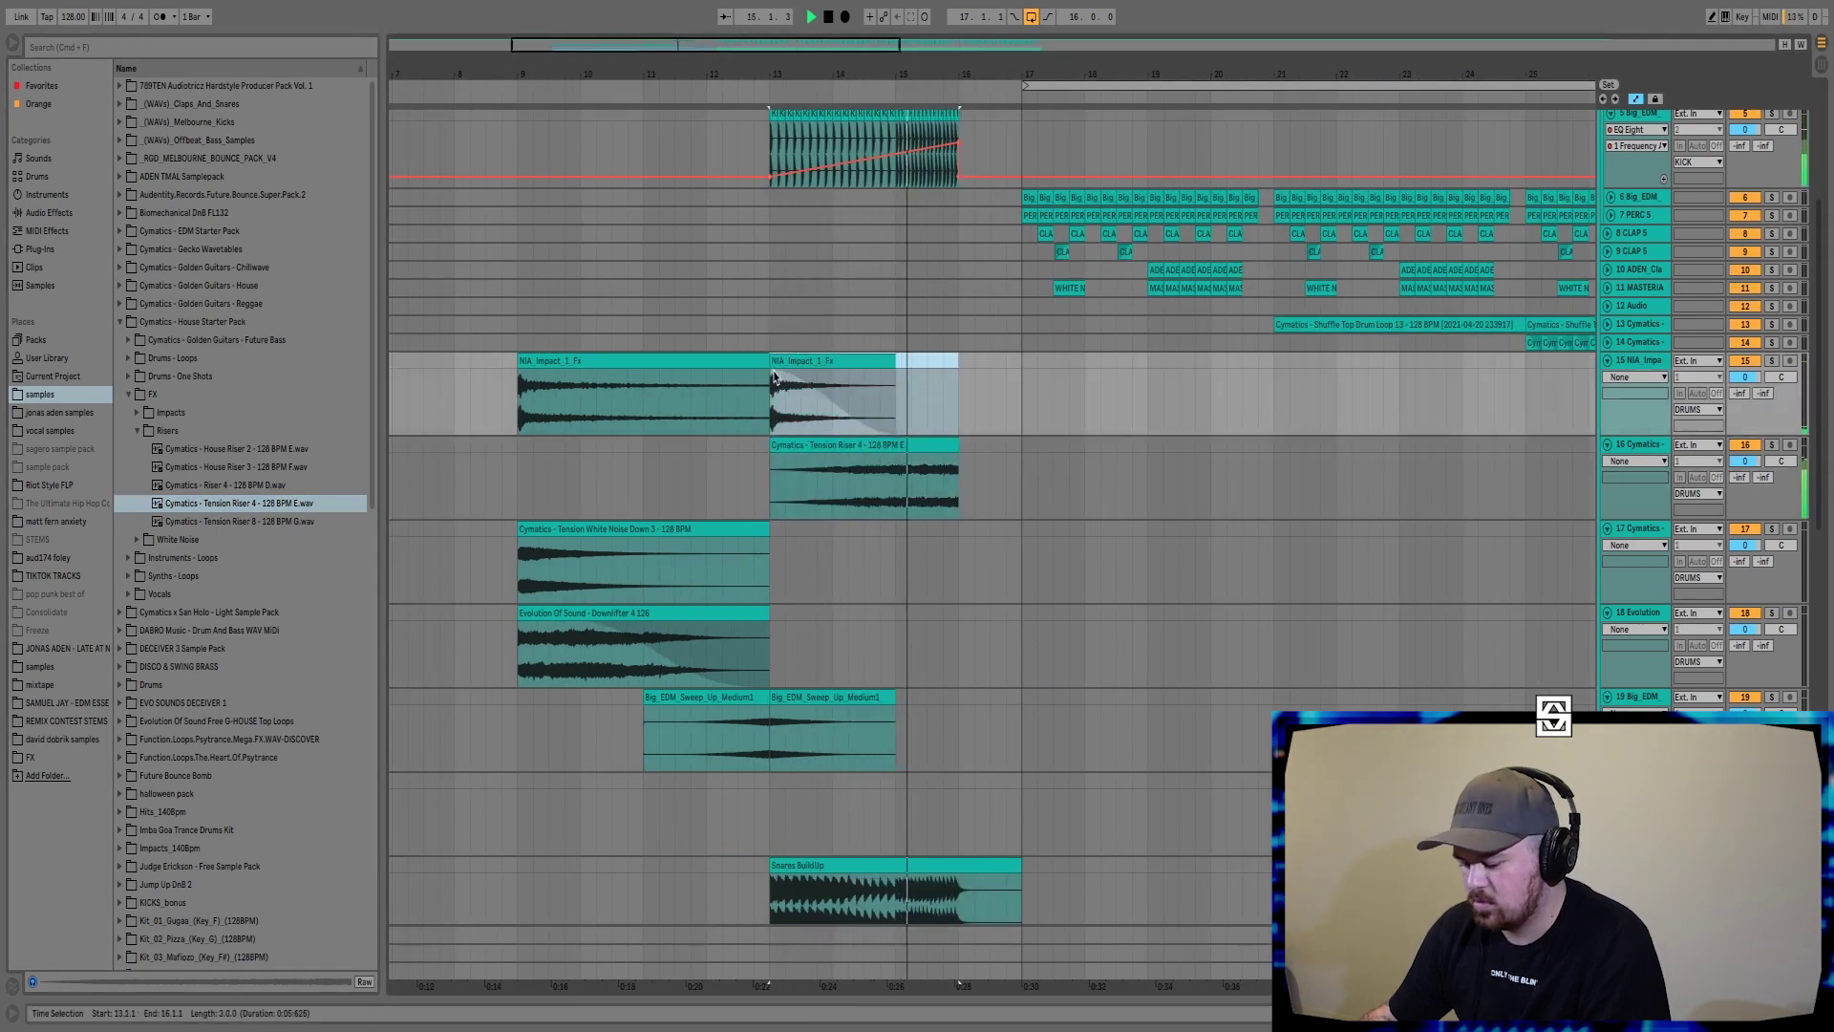
key(super+d)
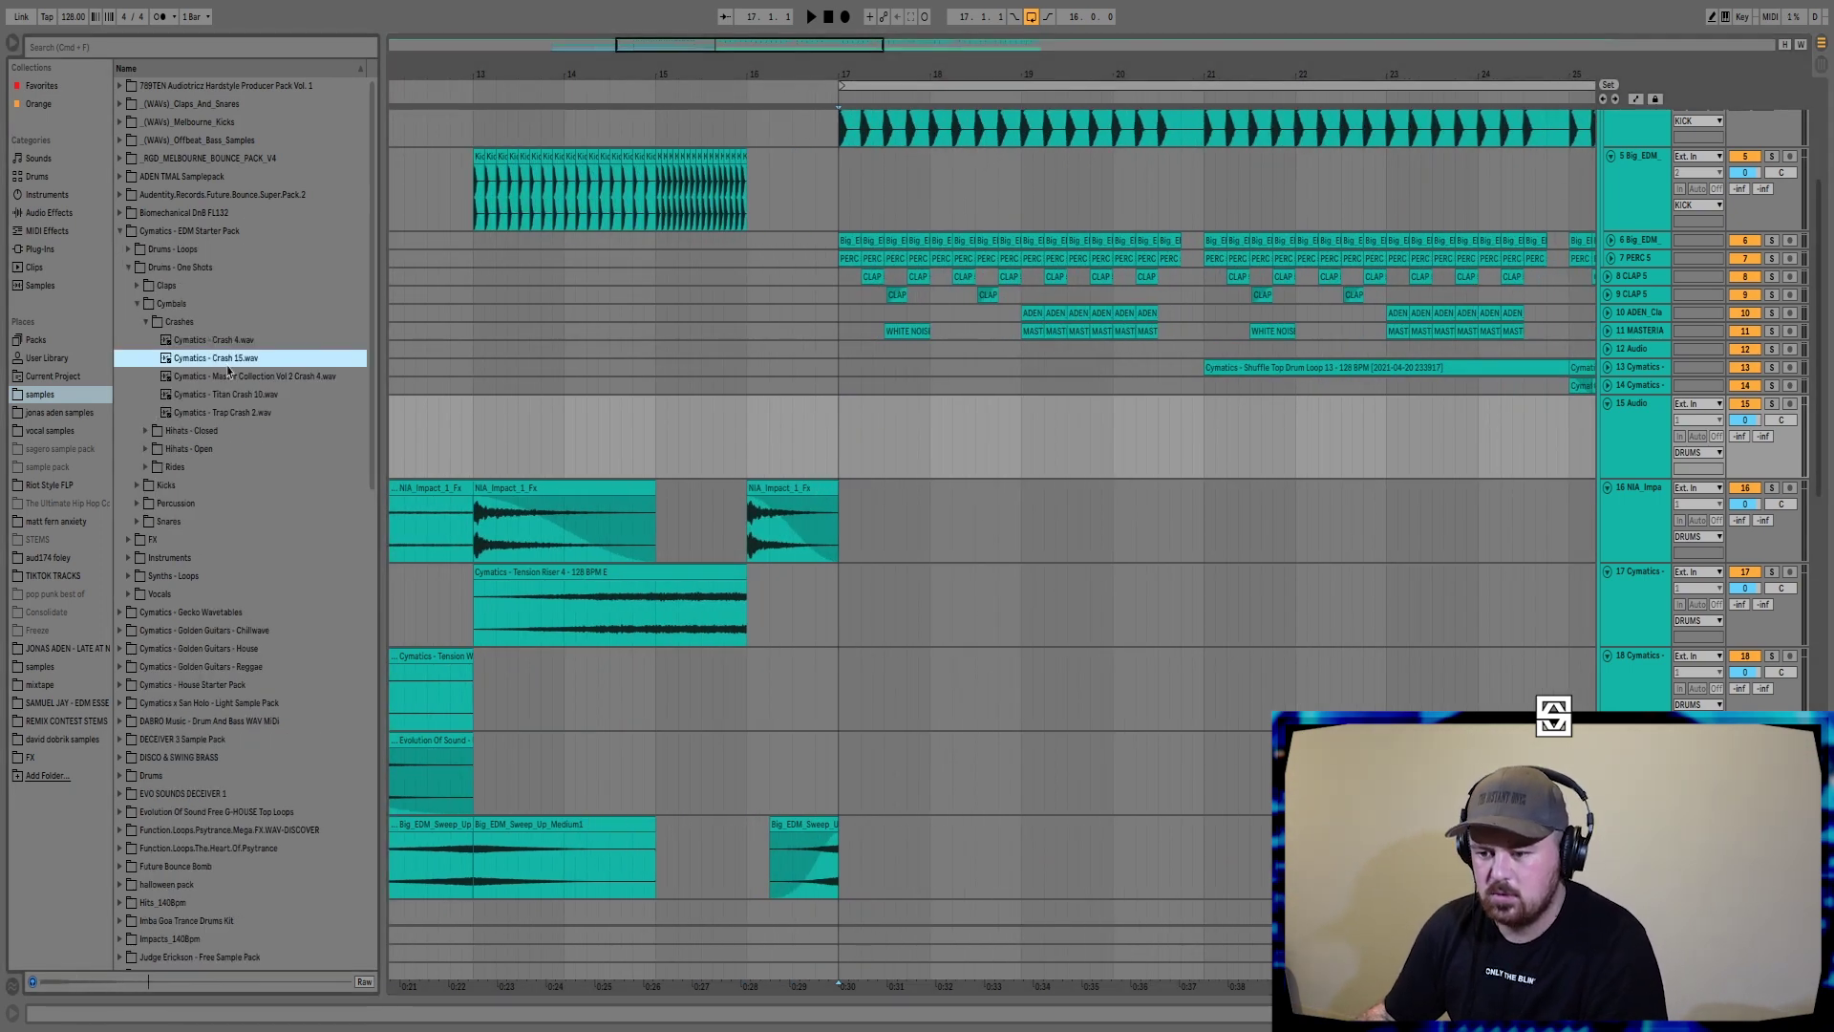
drag(230, 368, 814, 437)
key(space)
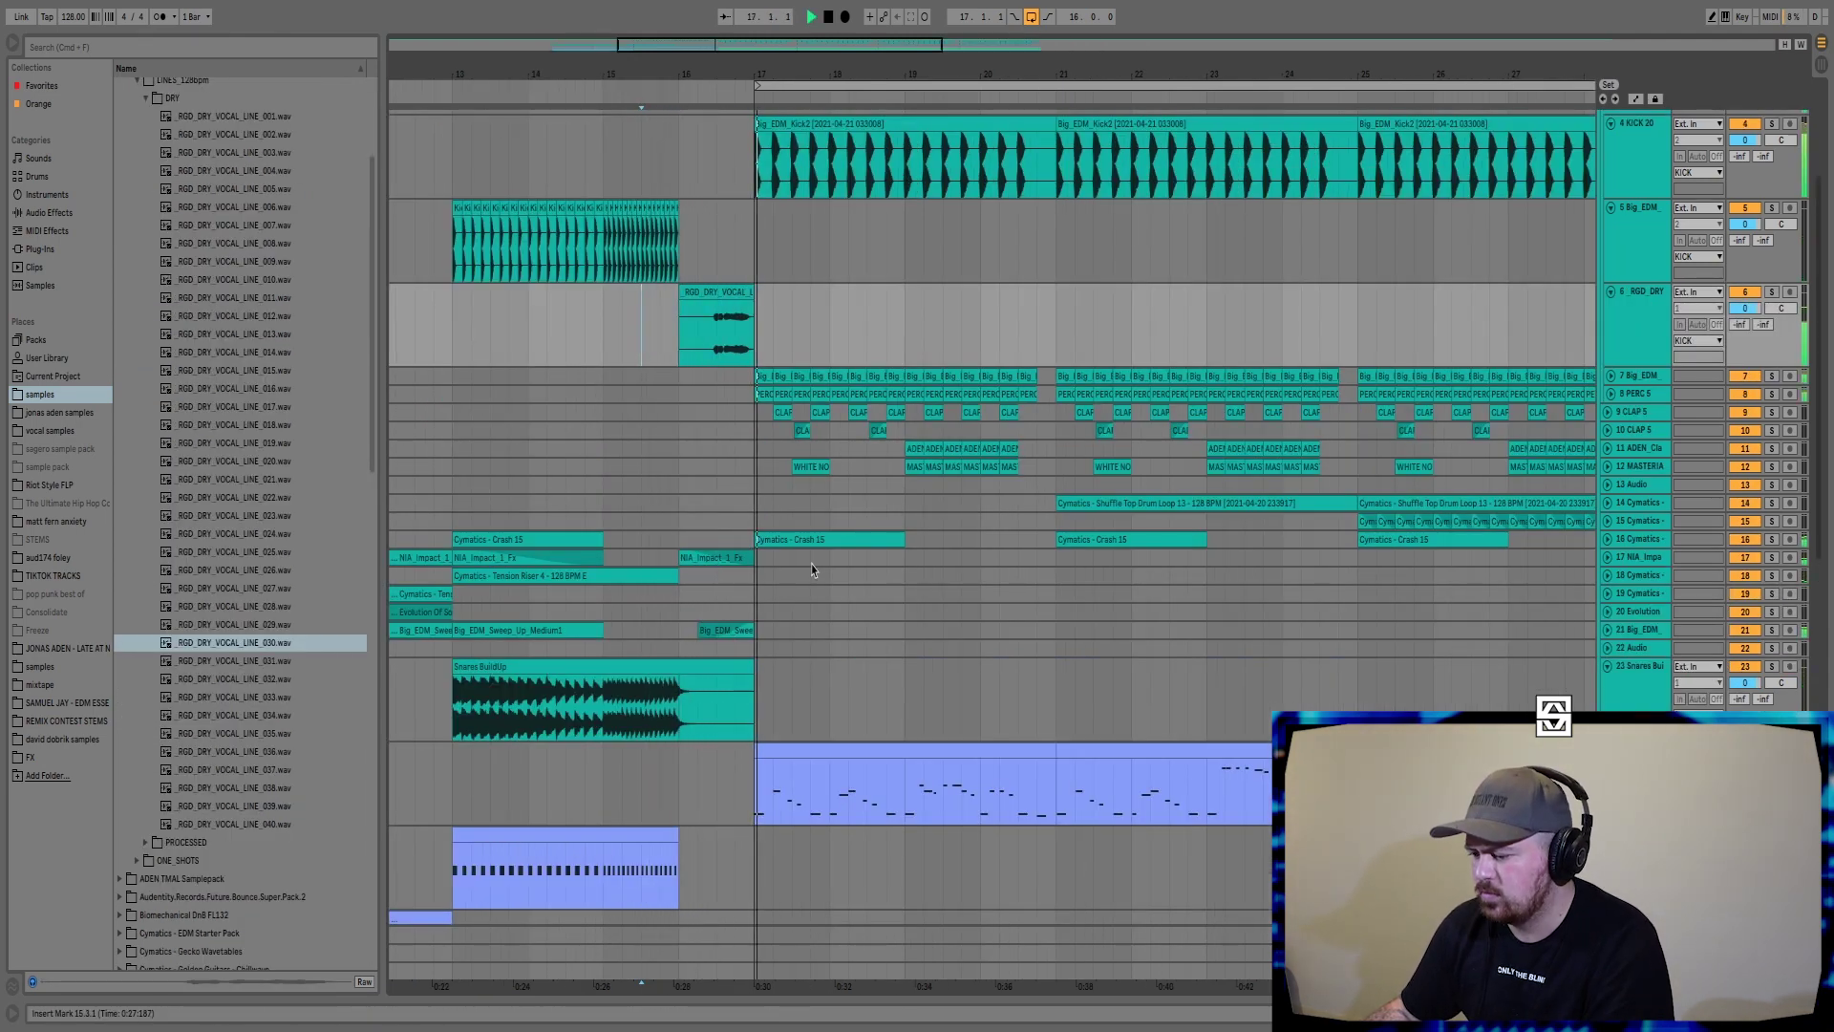
- Listen through the break, build-up and drop while looking over the effects, snare and lead tracks
scroll(812, 571, down, 1)
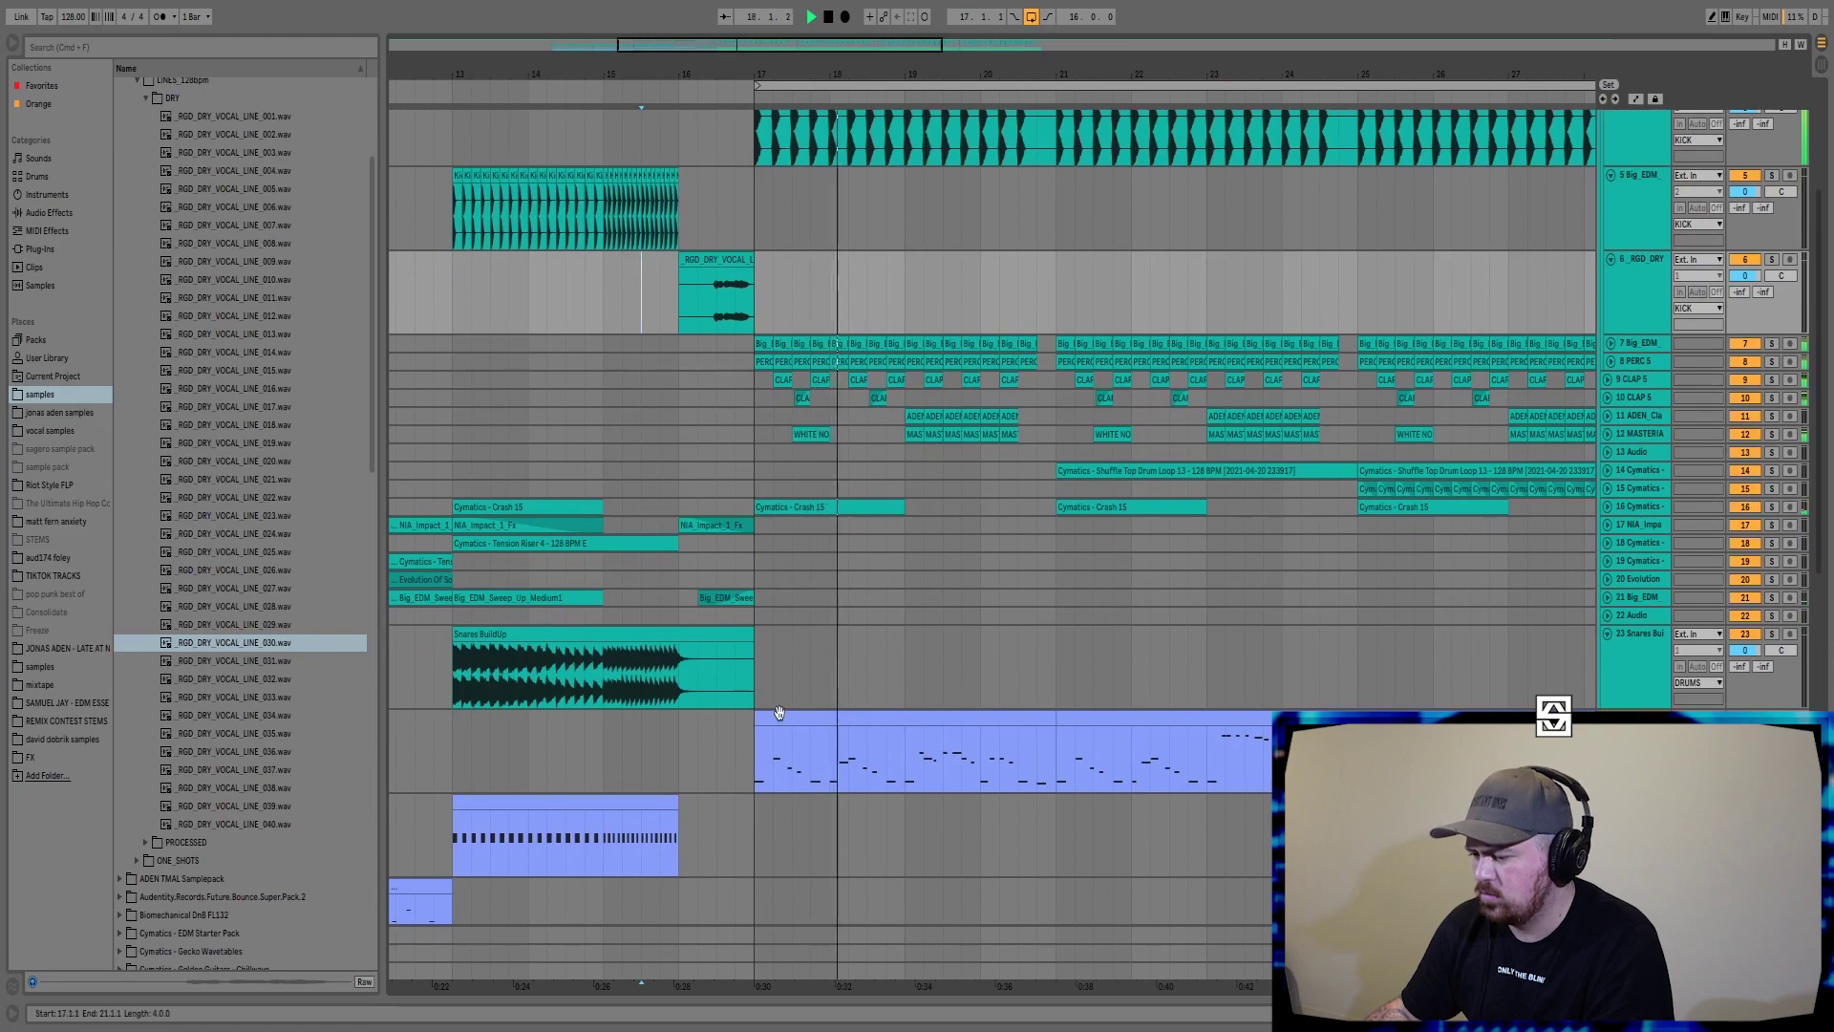
scroll(975, 658, down, 5)
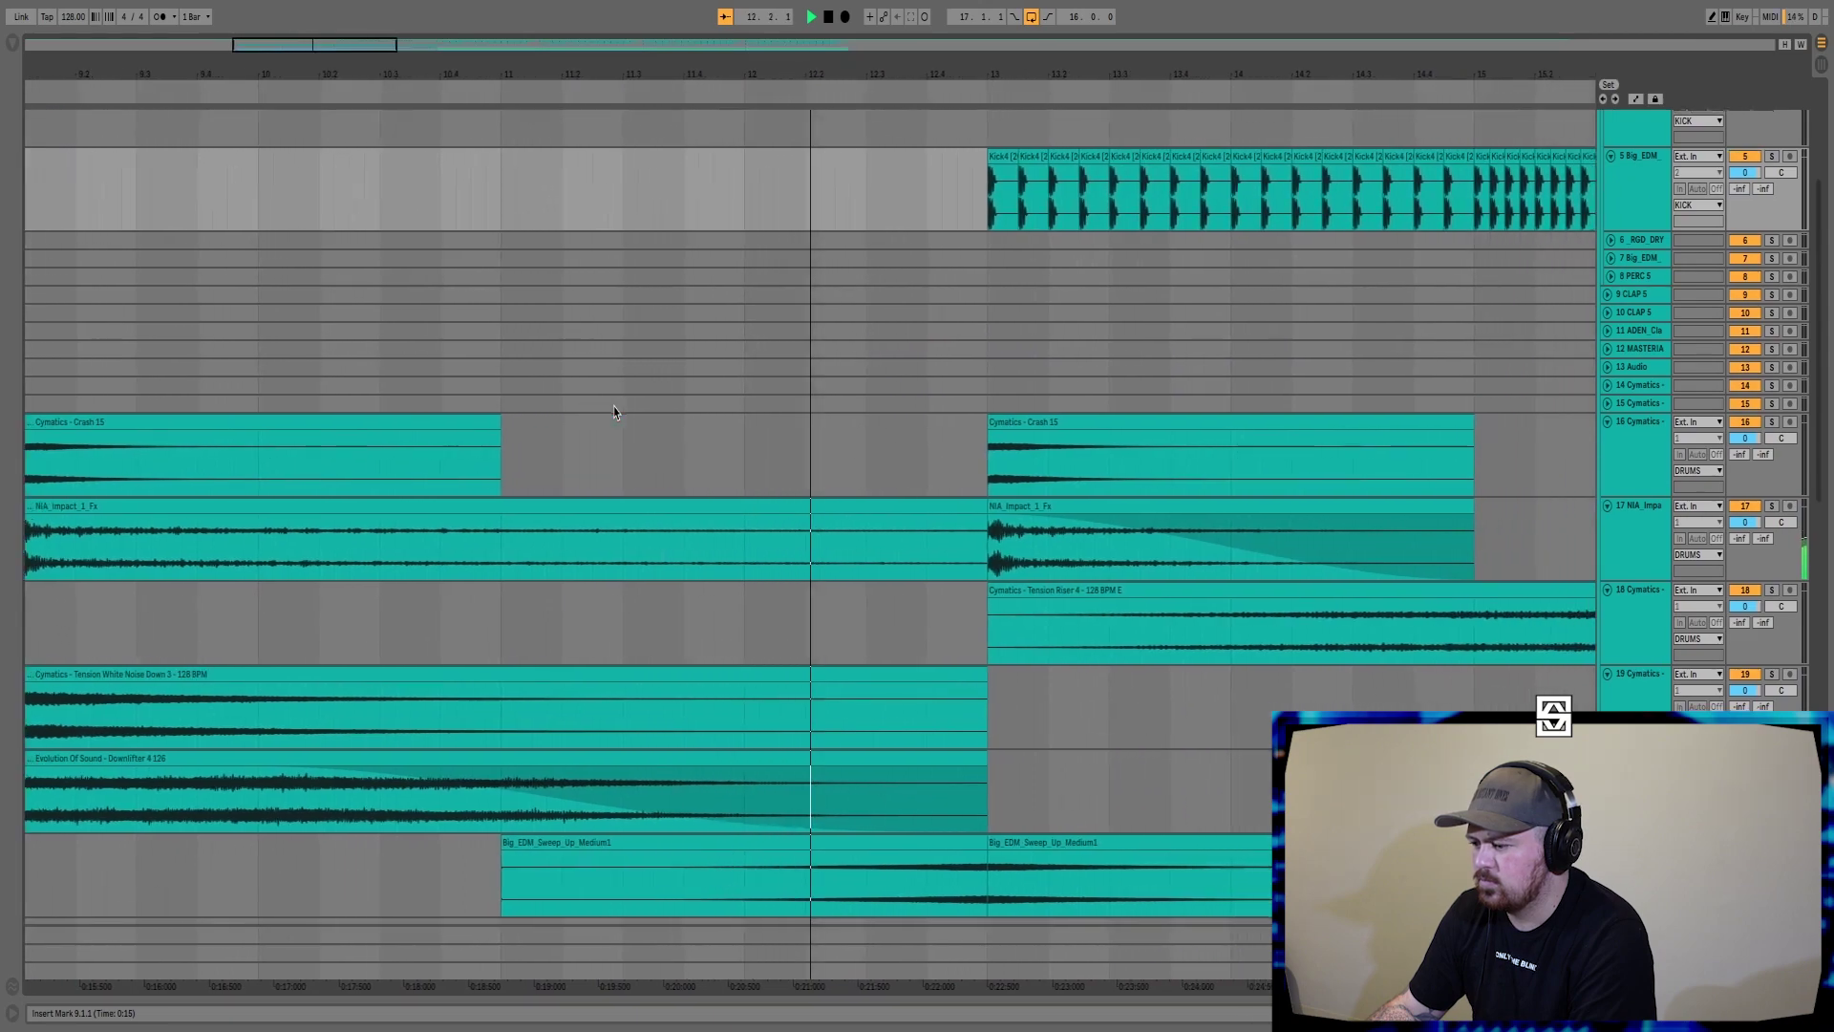
scroll(615, 412, down, 4)
scroll(614, 411, down, 5)
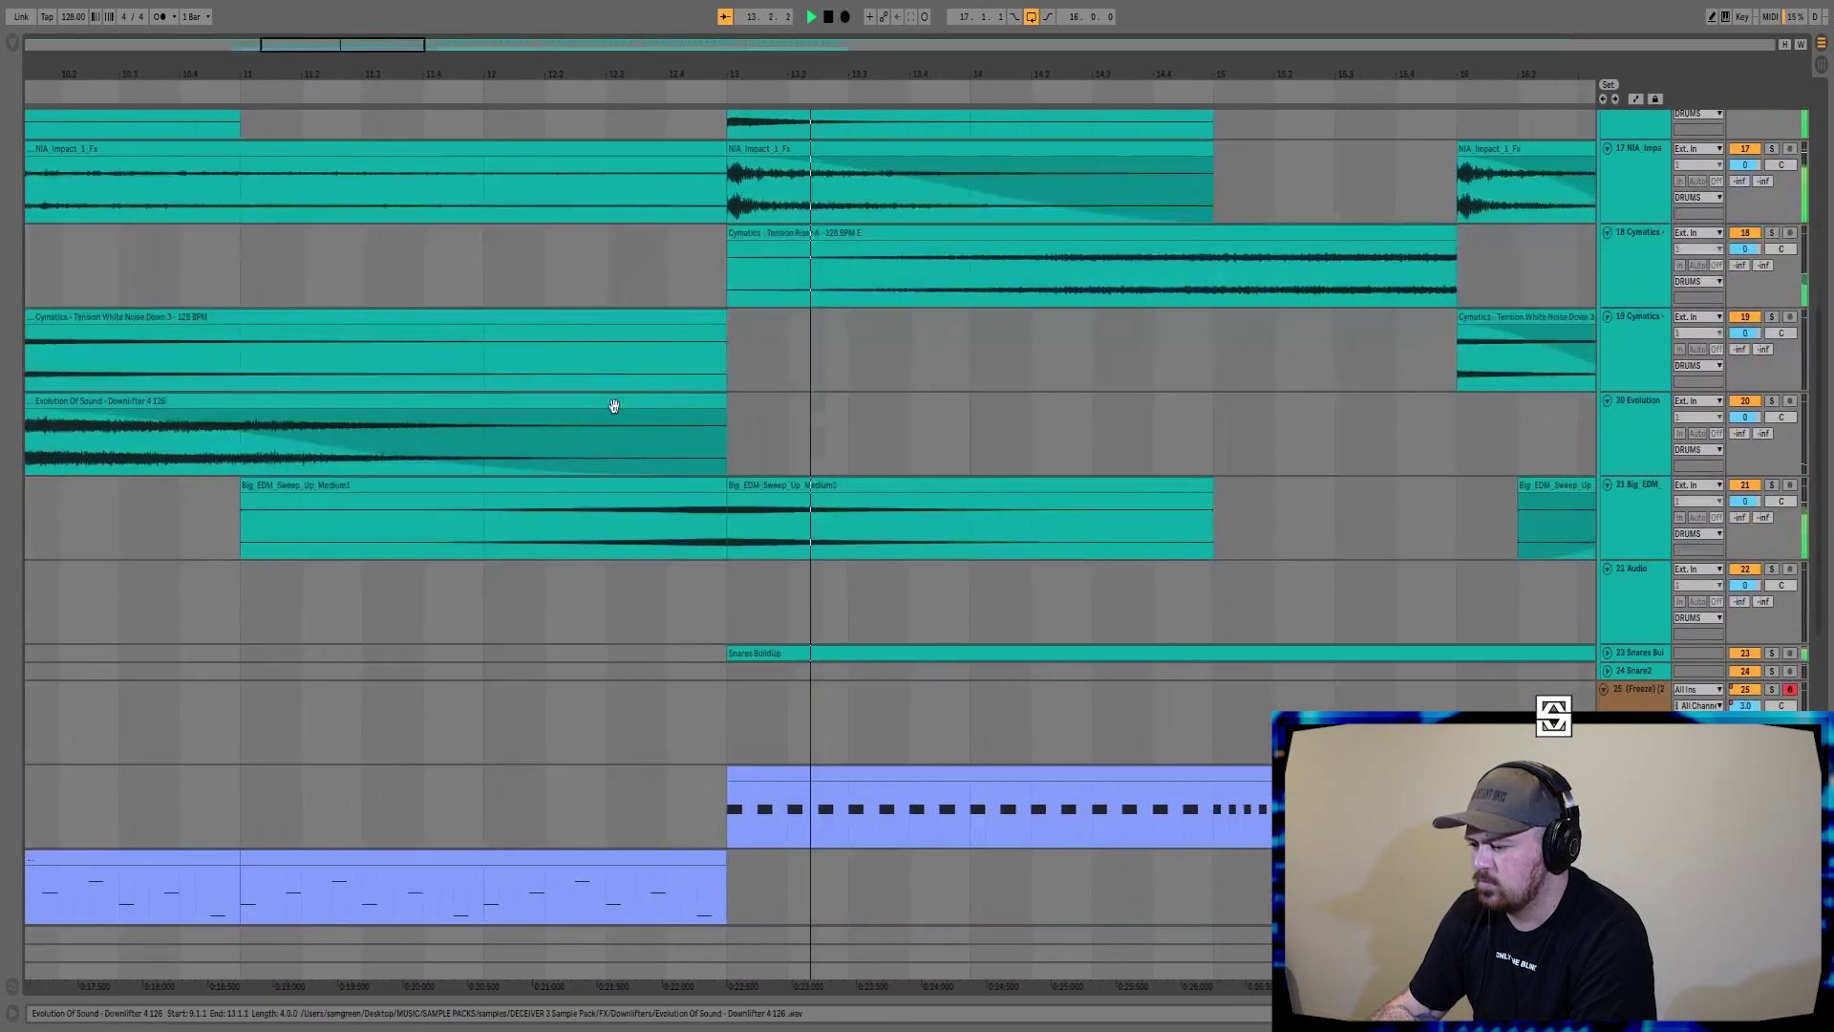
scroll(614, 412, down, 1)
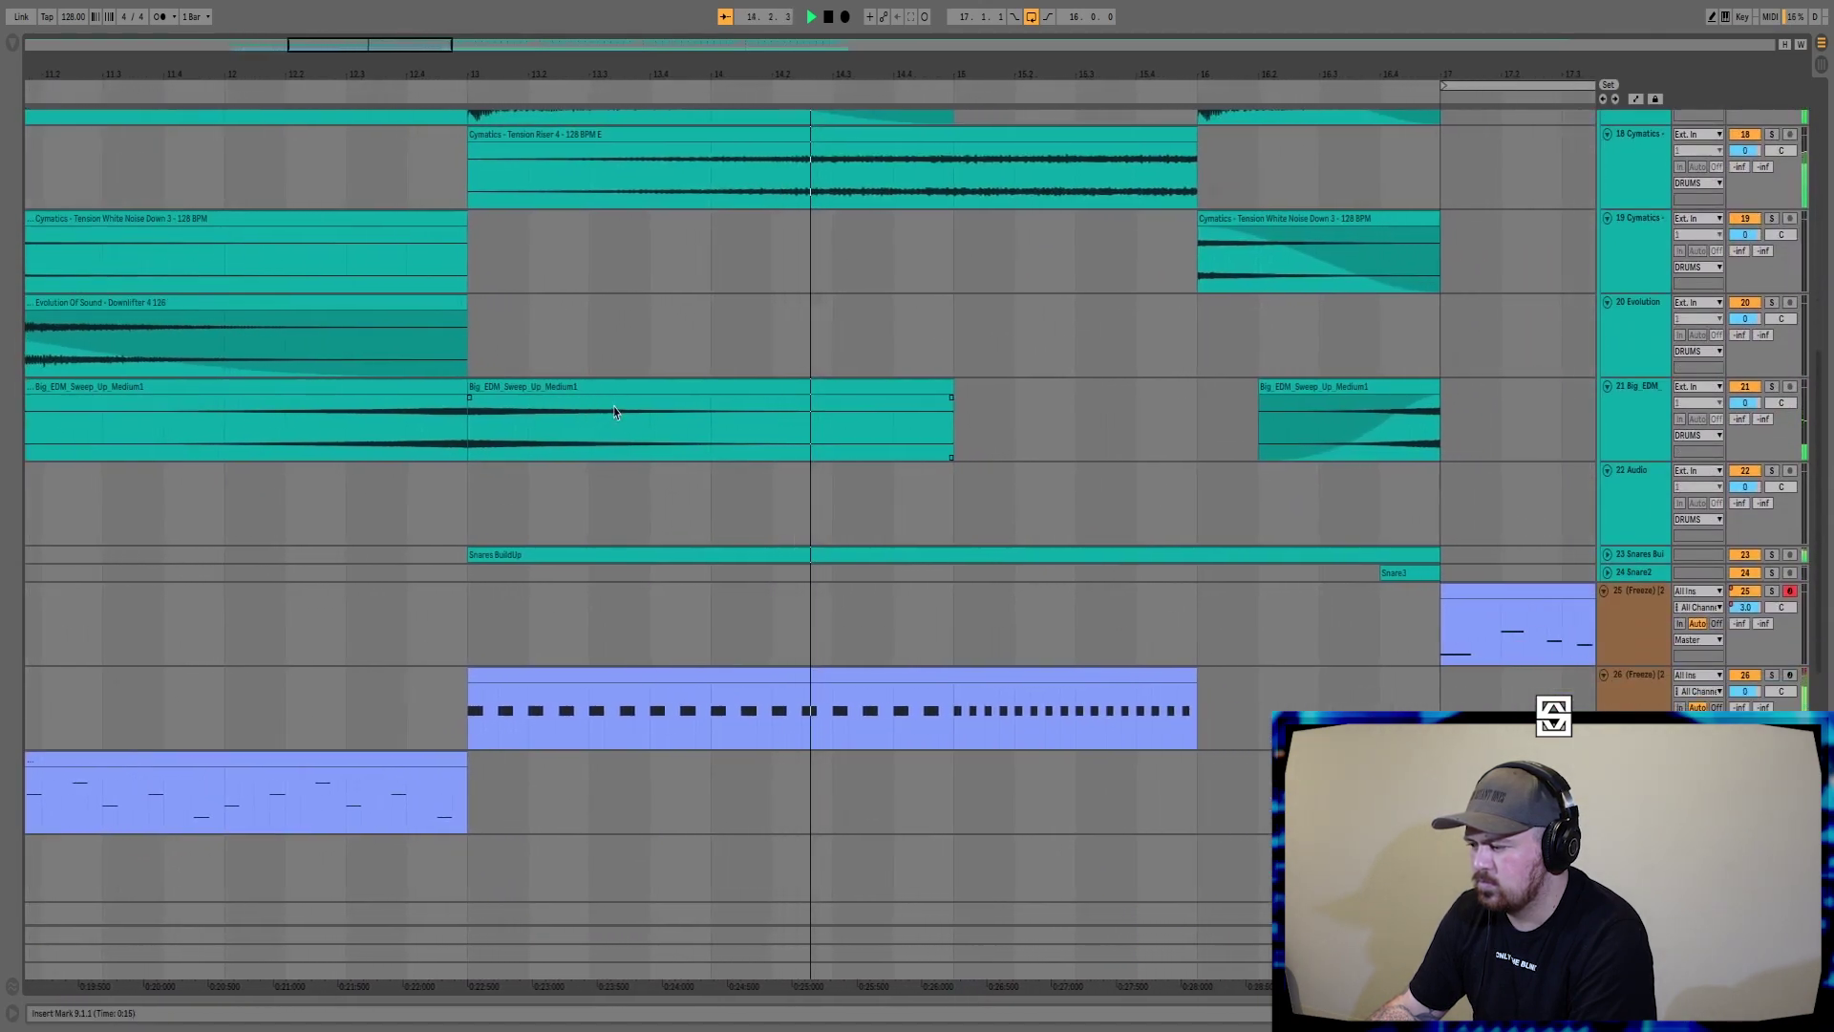
scroll(615, 412, down, 2)
scroll(614, 411, down, 4)
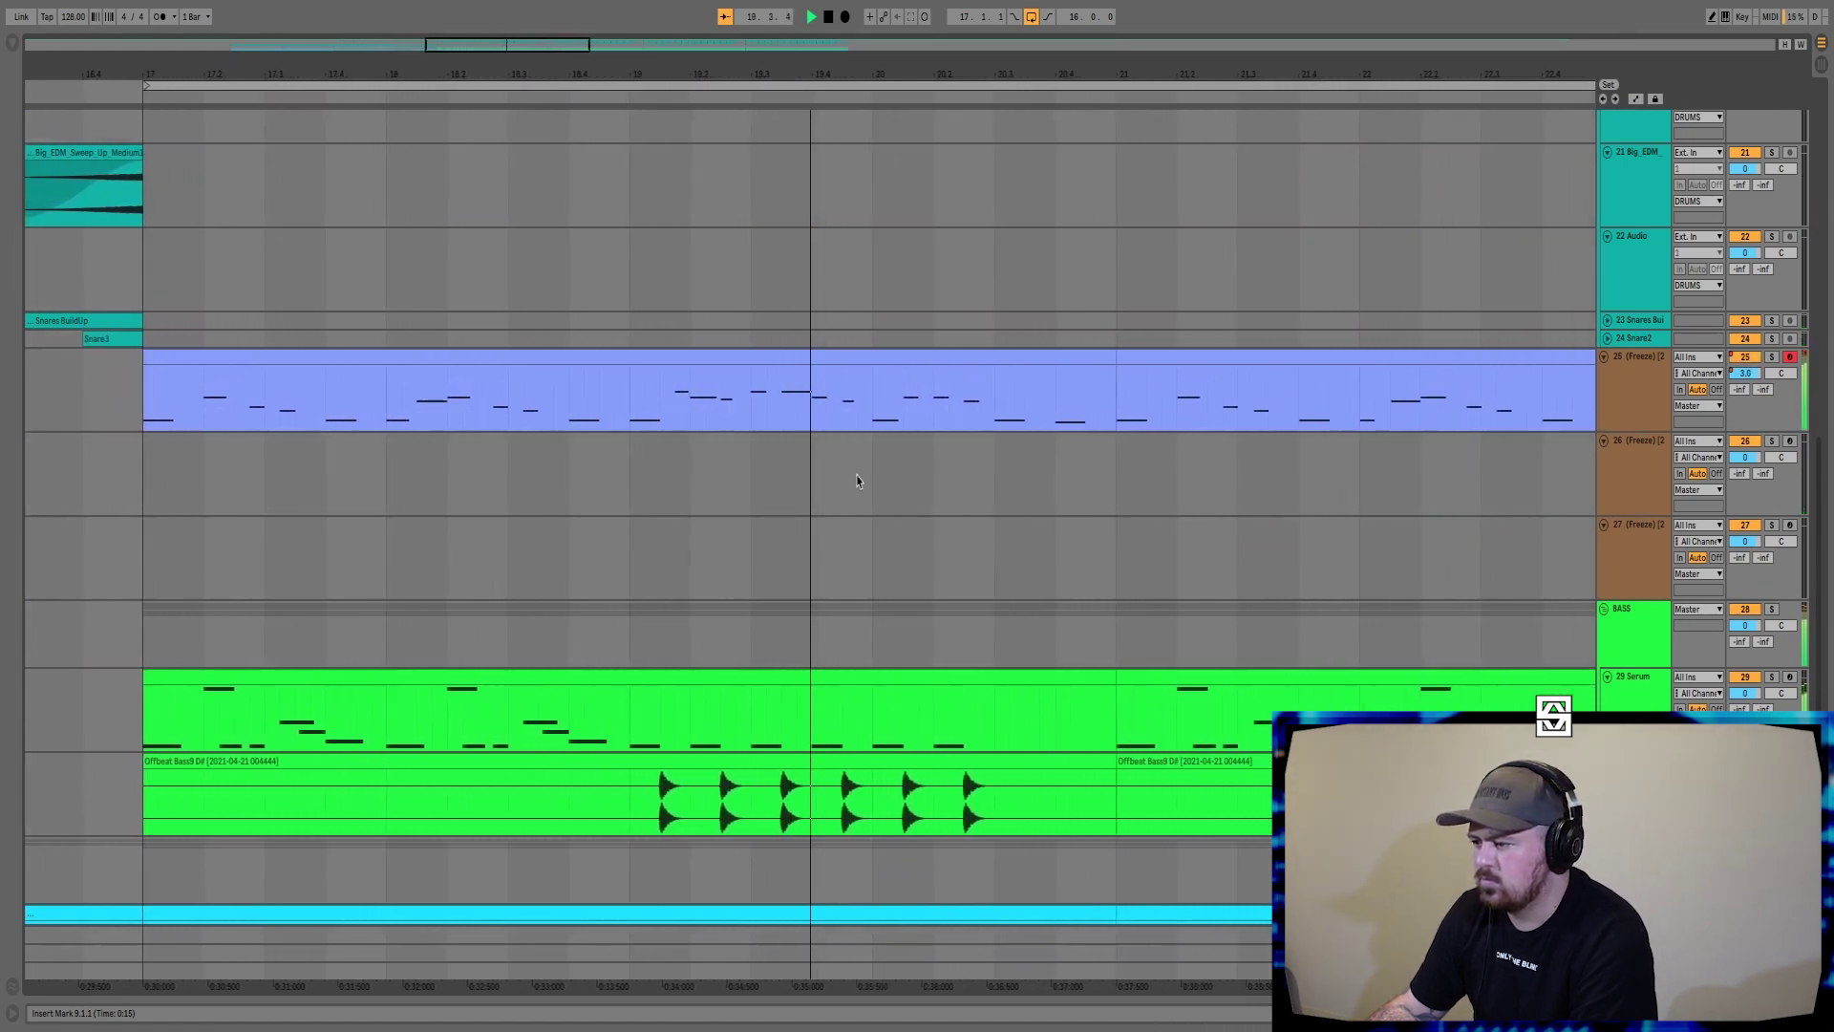
- Inspect the notes of the bass lead clip at bar 21, and make the arrangement follow playback across the whole drop
double_click(1058, 359)
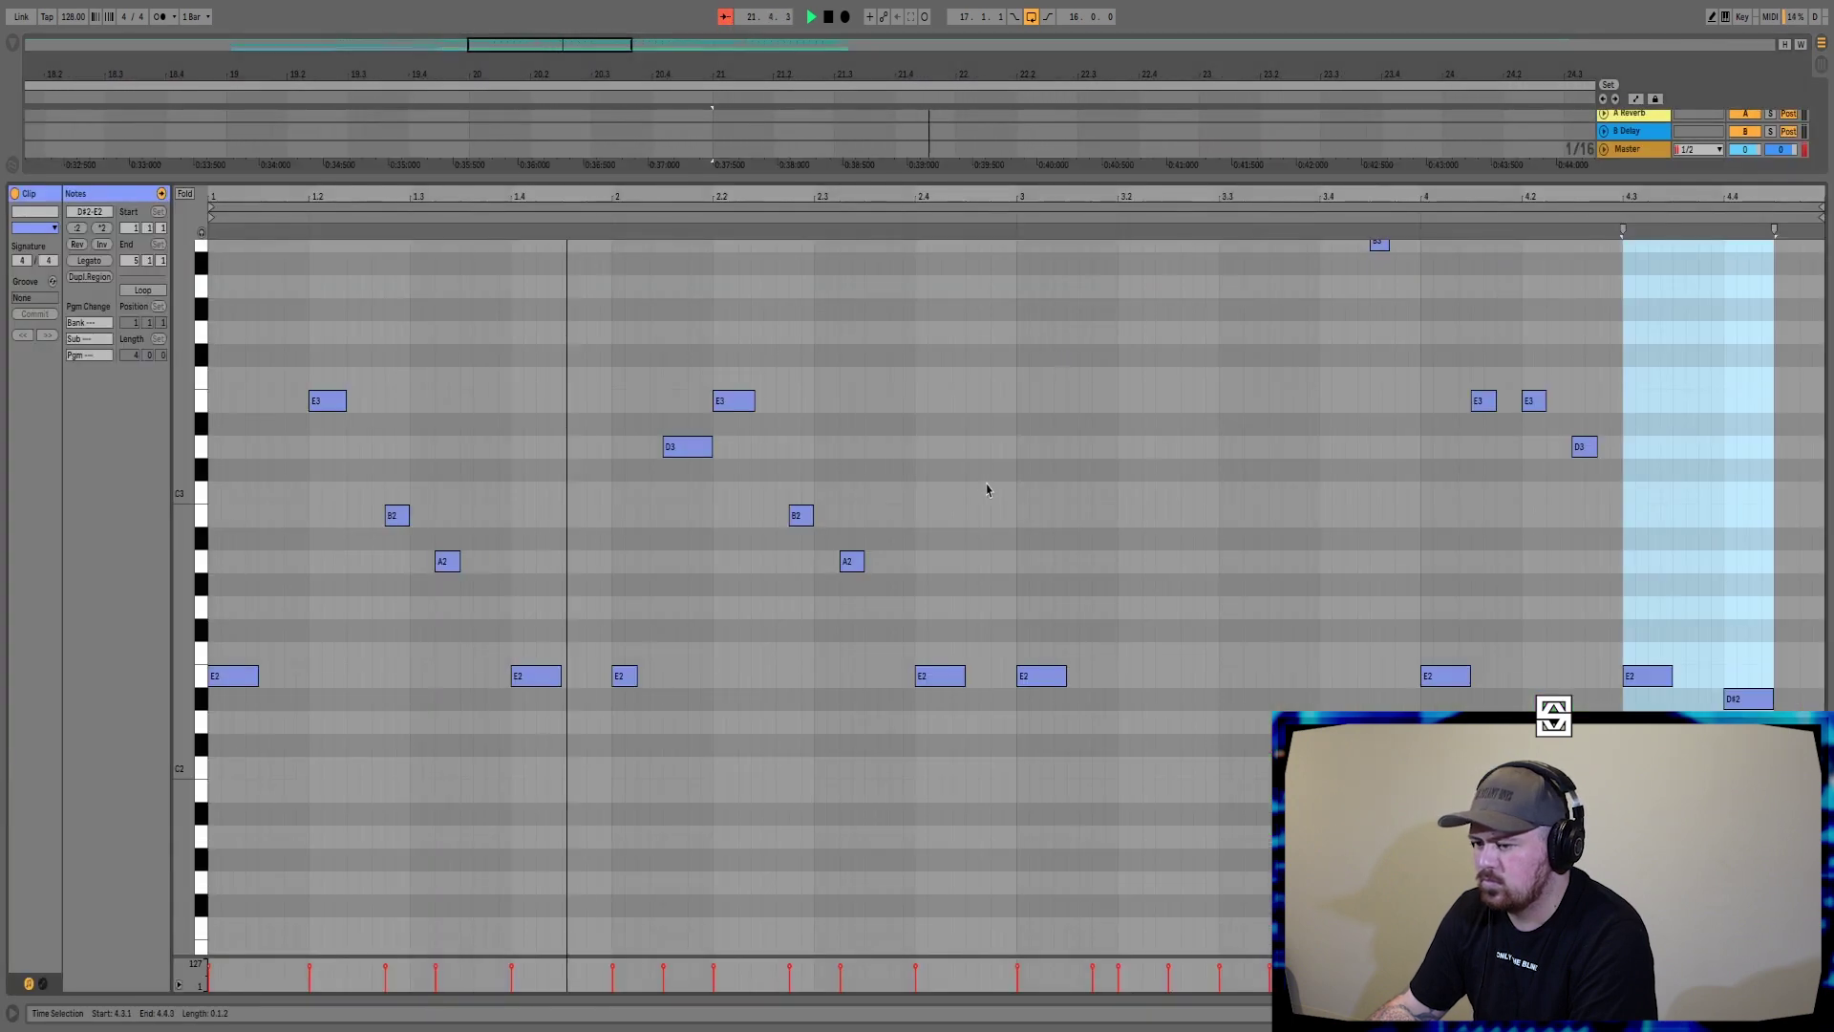
double_click(1013, 177)
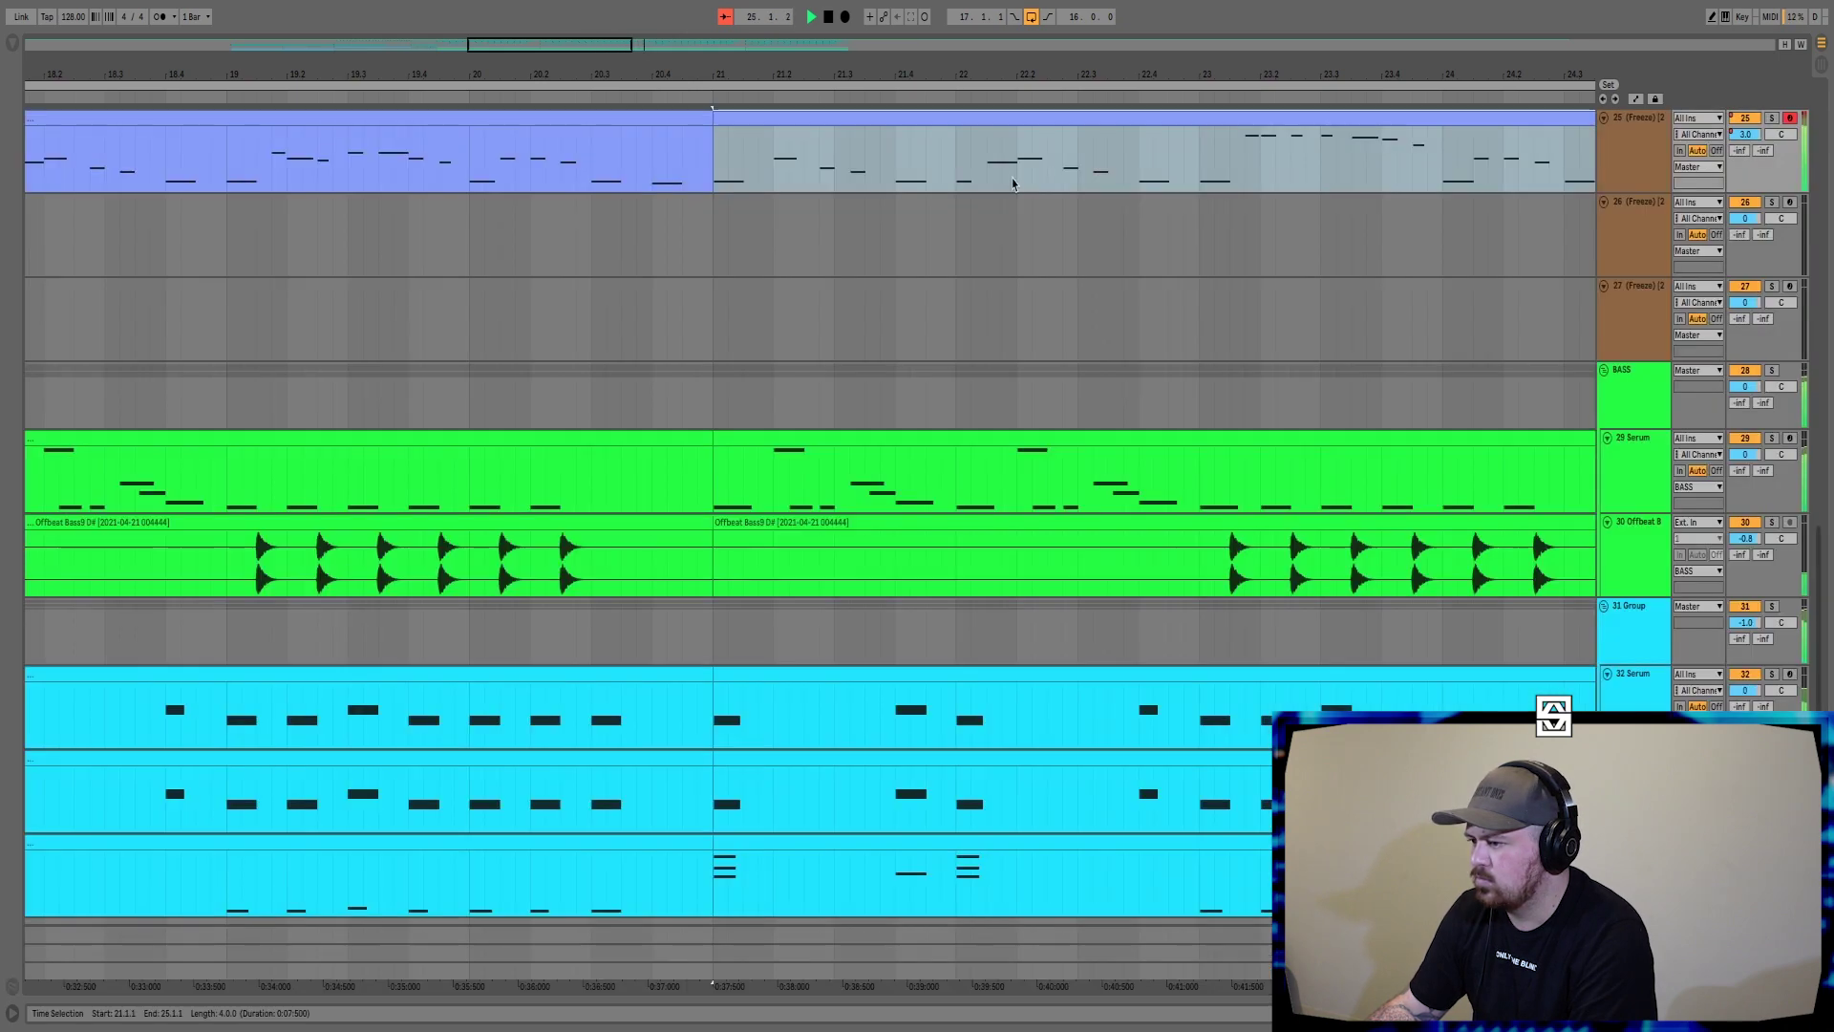
drag(965, 65, 692, 66)
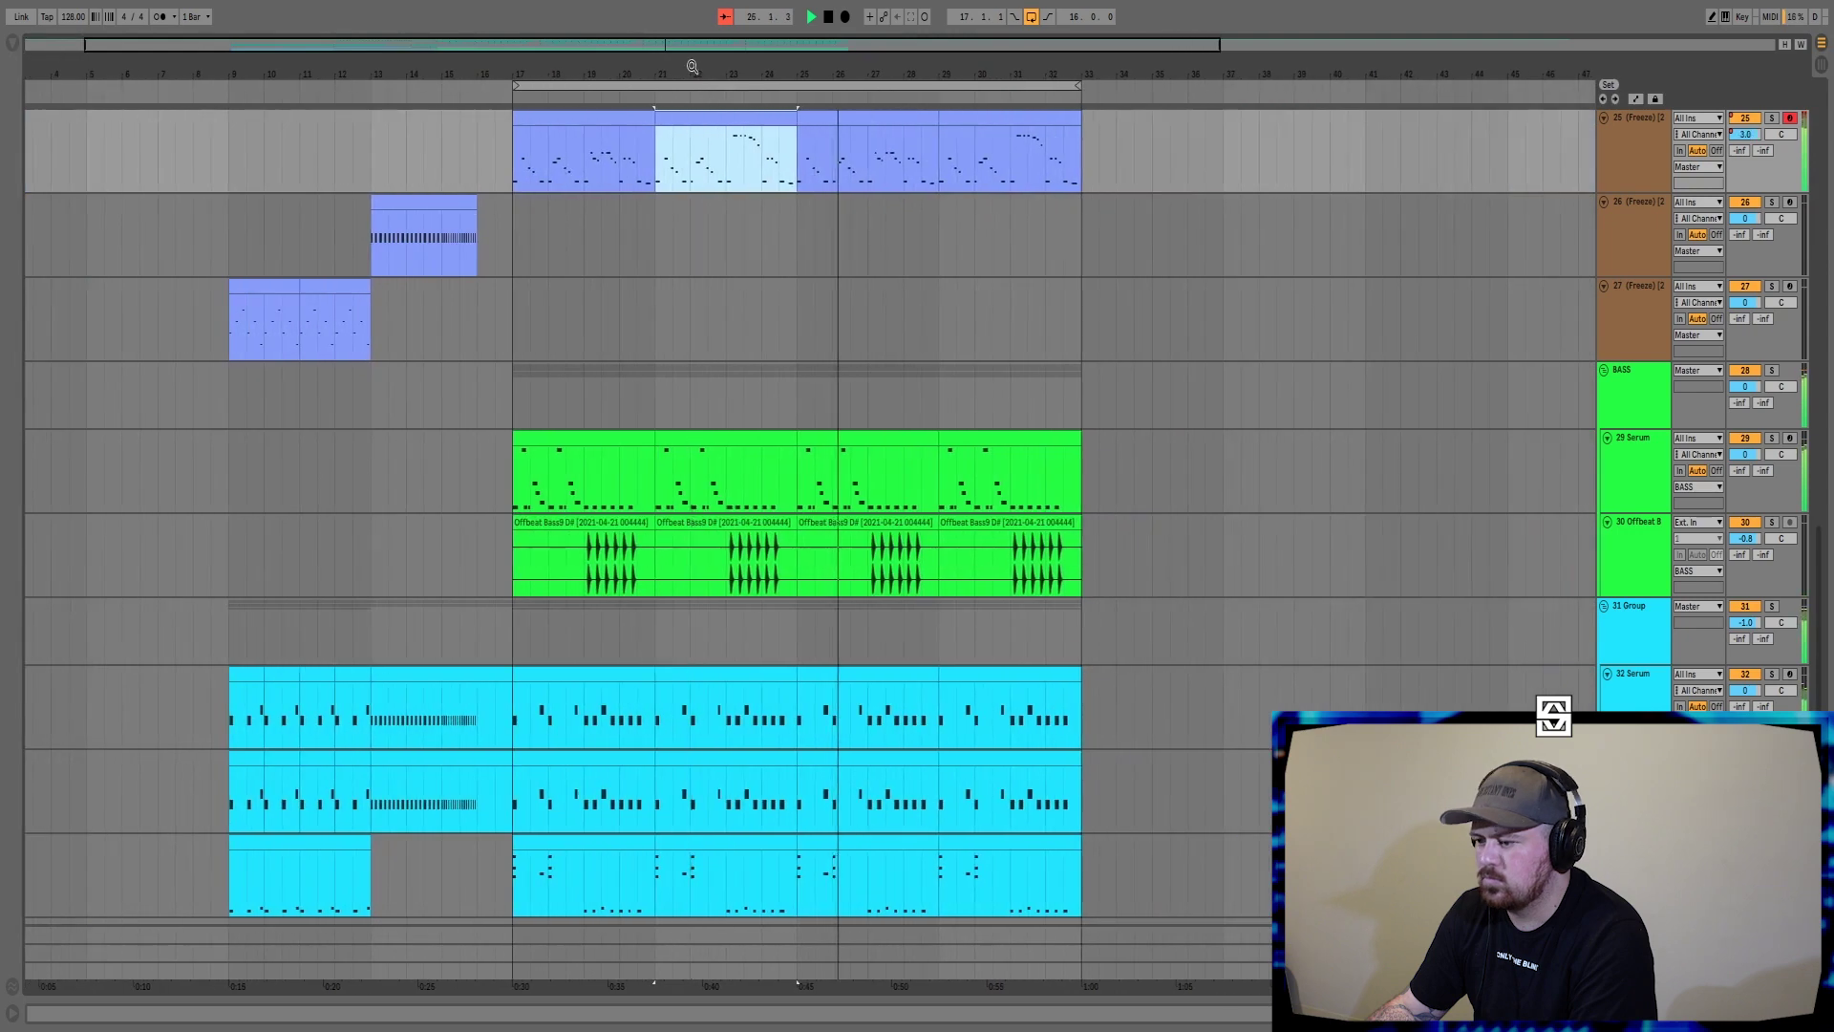
drag(834, 65, 710, 23)
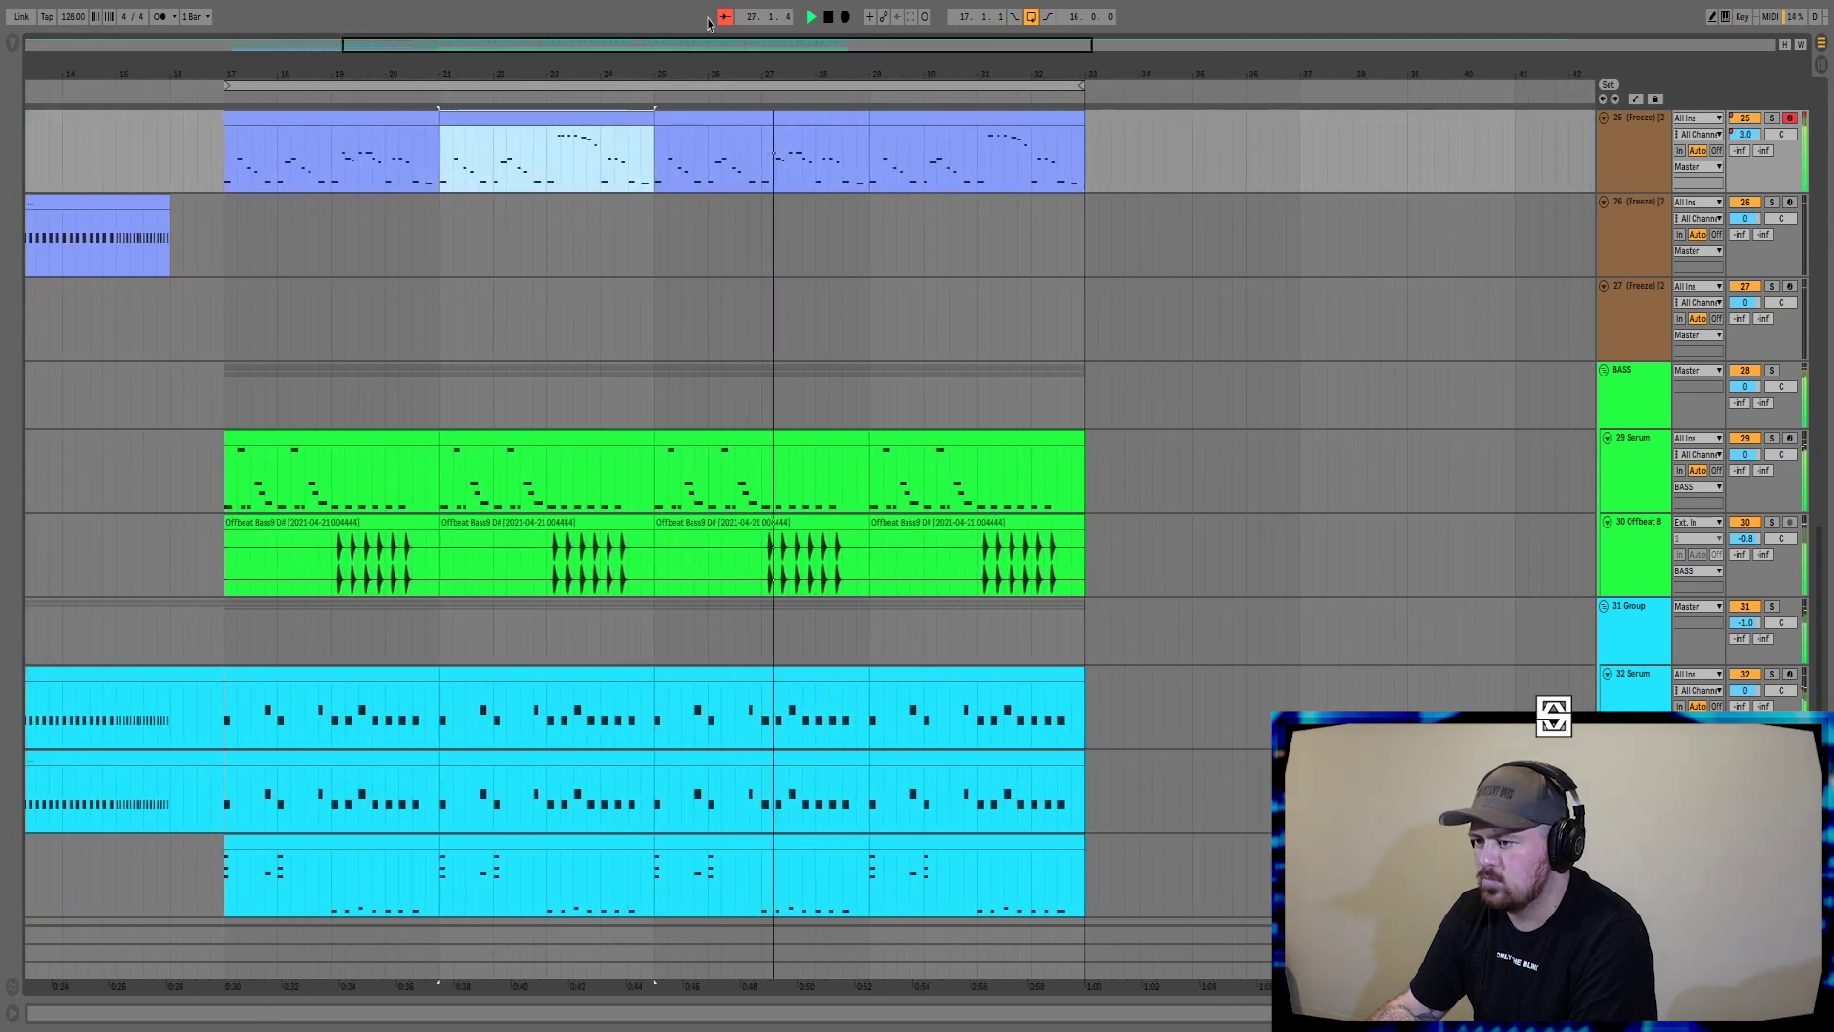
click(725, 17)
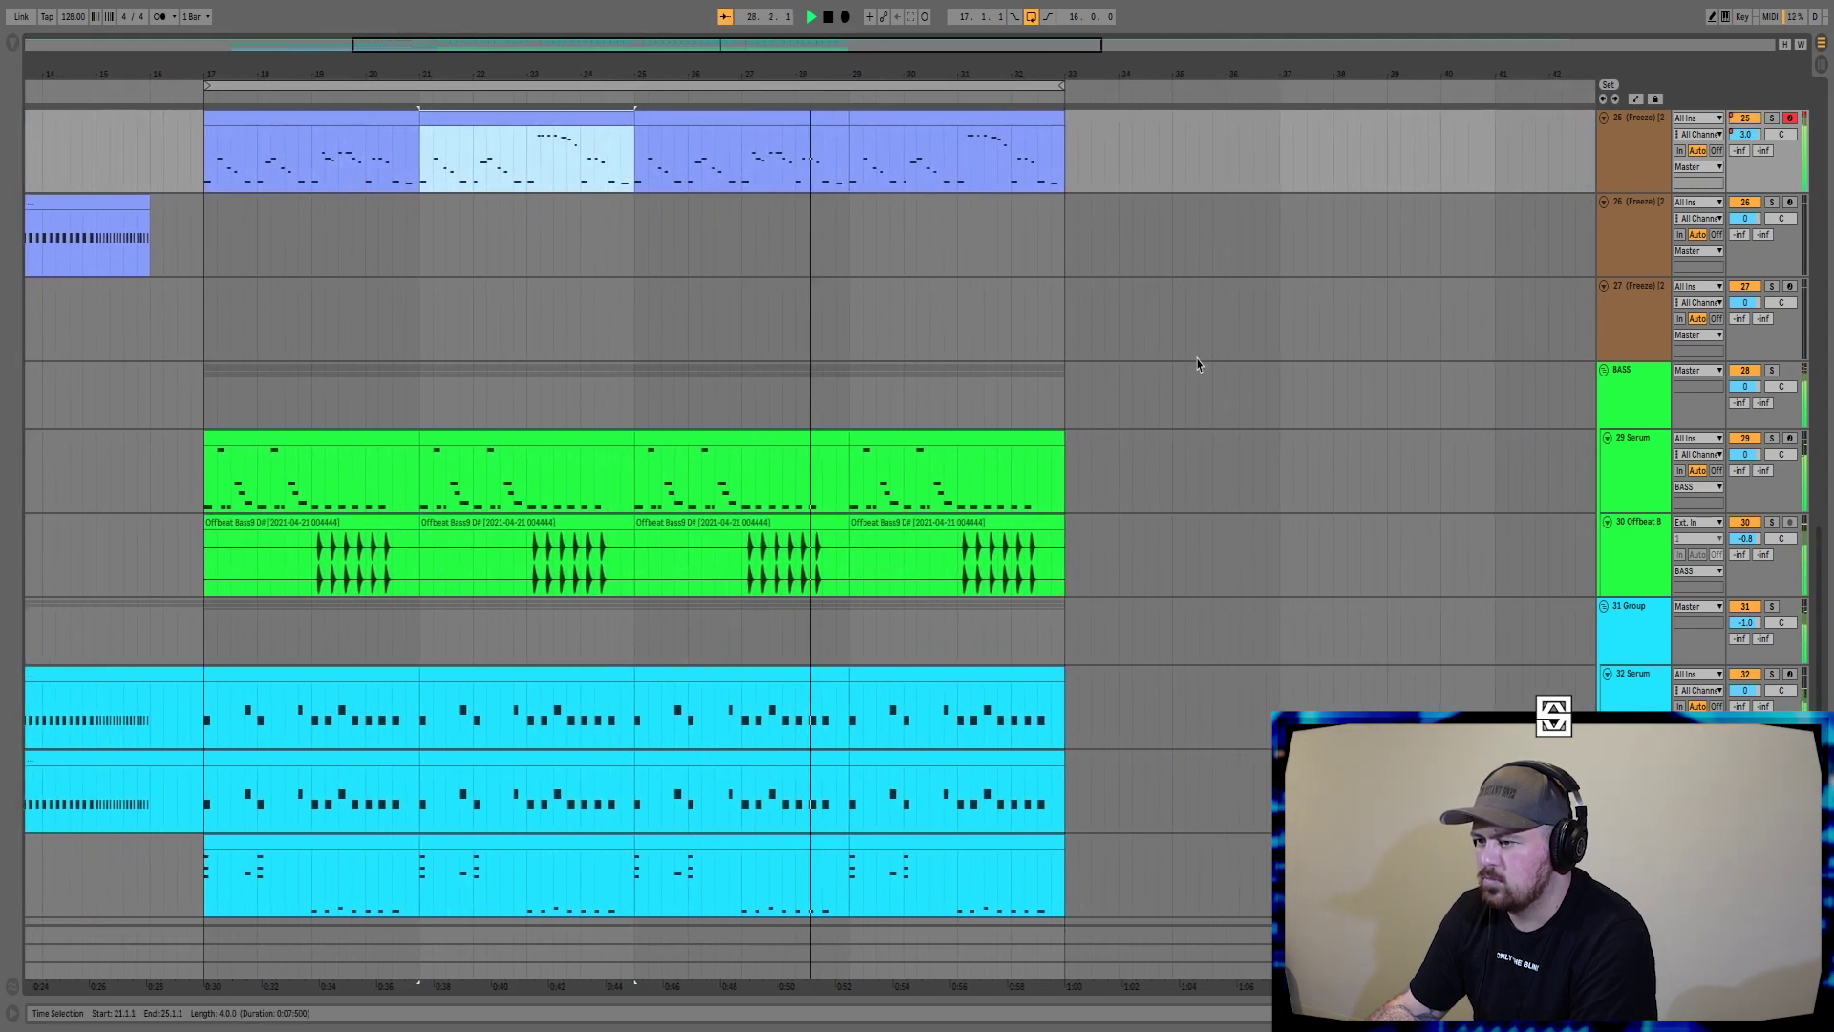
- Look over the drum, crash, lead and bass tracks while the second half of the drop plays
scroll(1103, 420, up, 15)
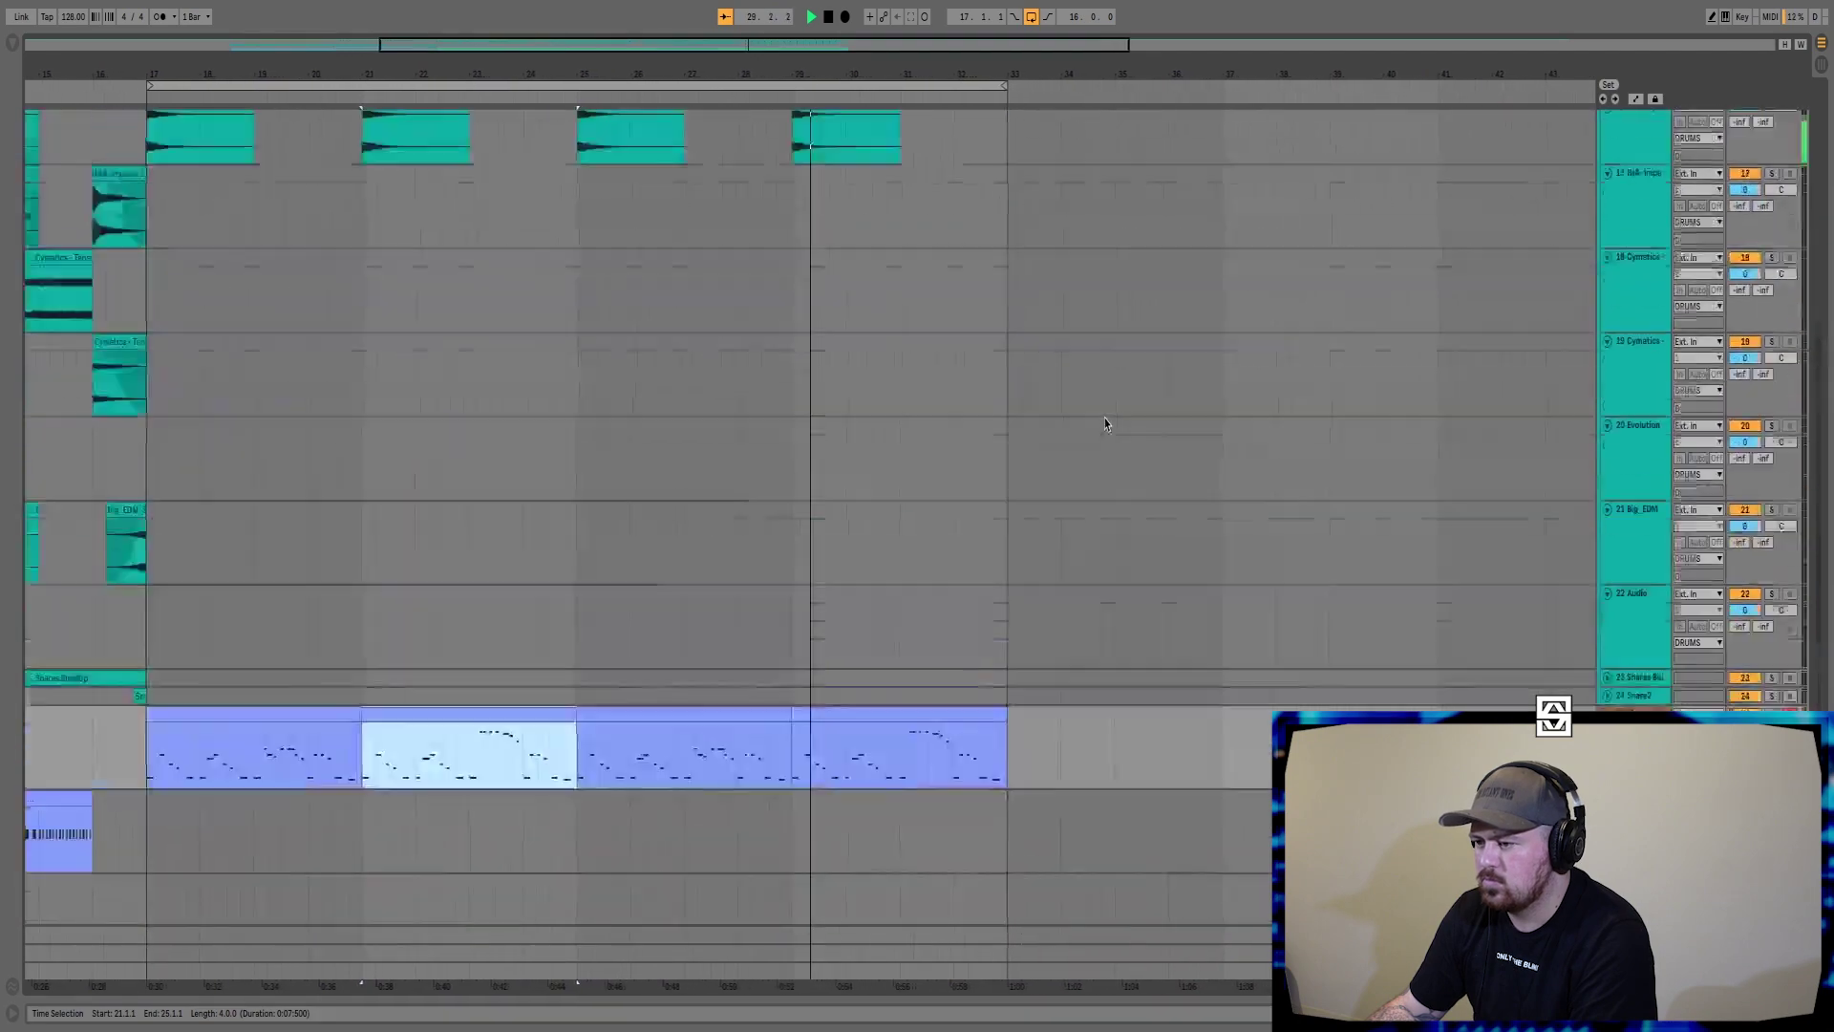
scroll(1099, 416, up, 5)
scroll(1084, 471, down, 15)
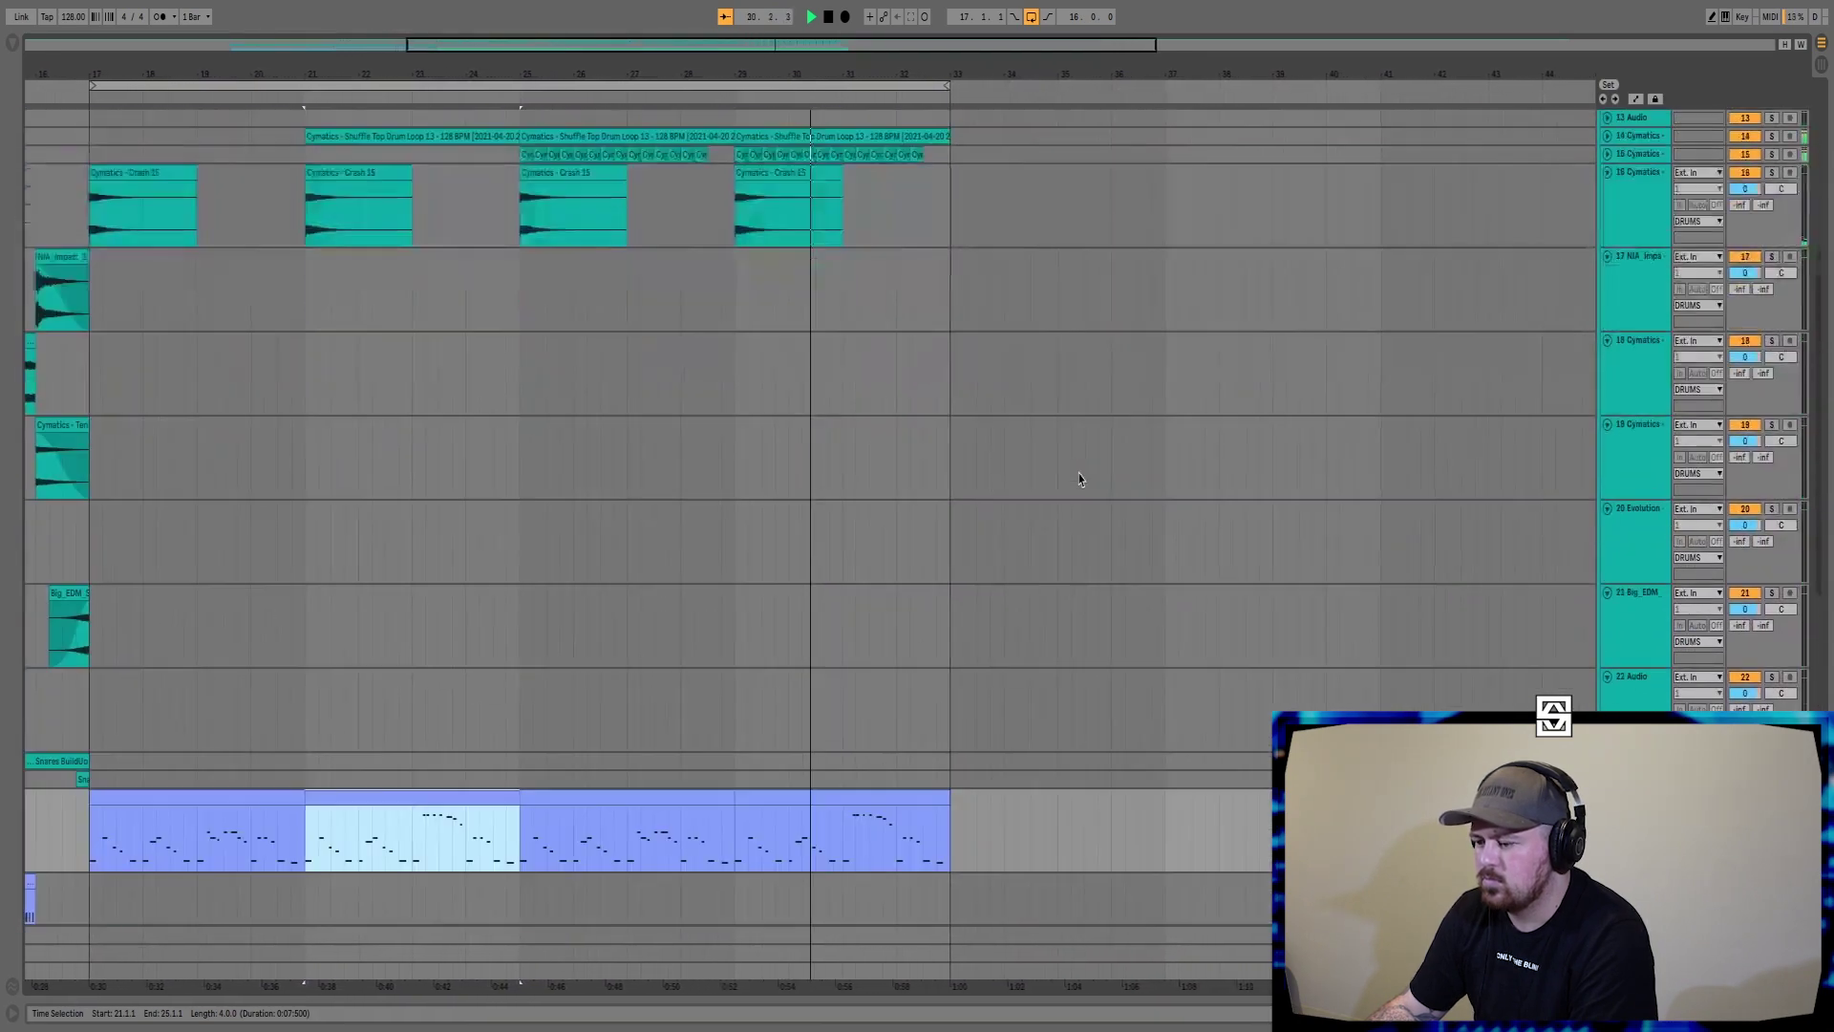
scroll(1080, 475, down, 1)
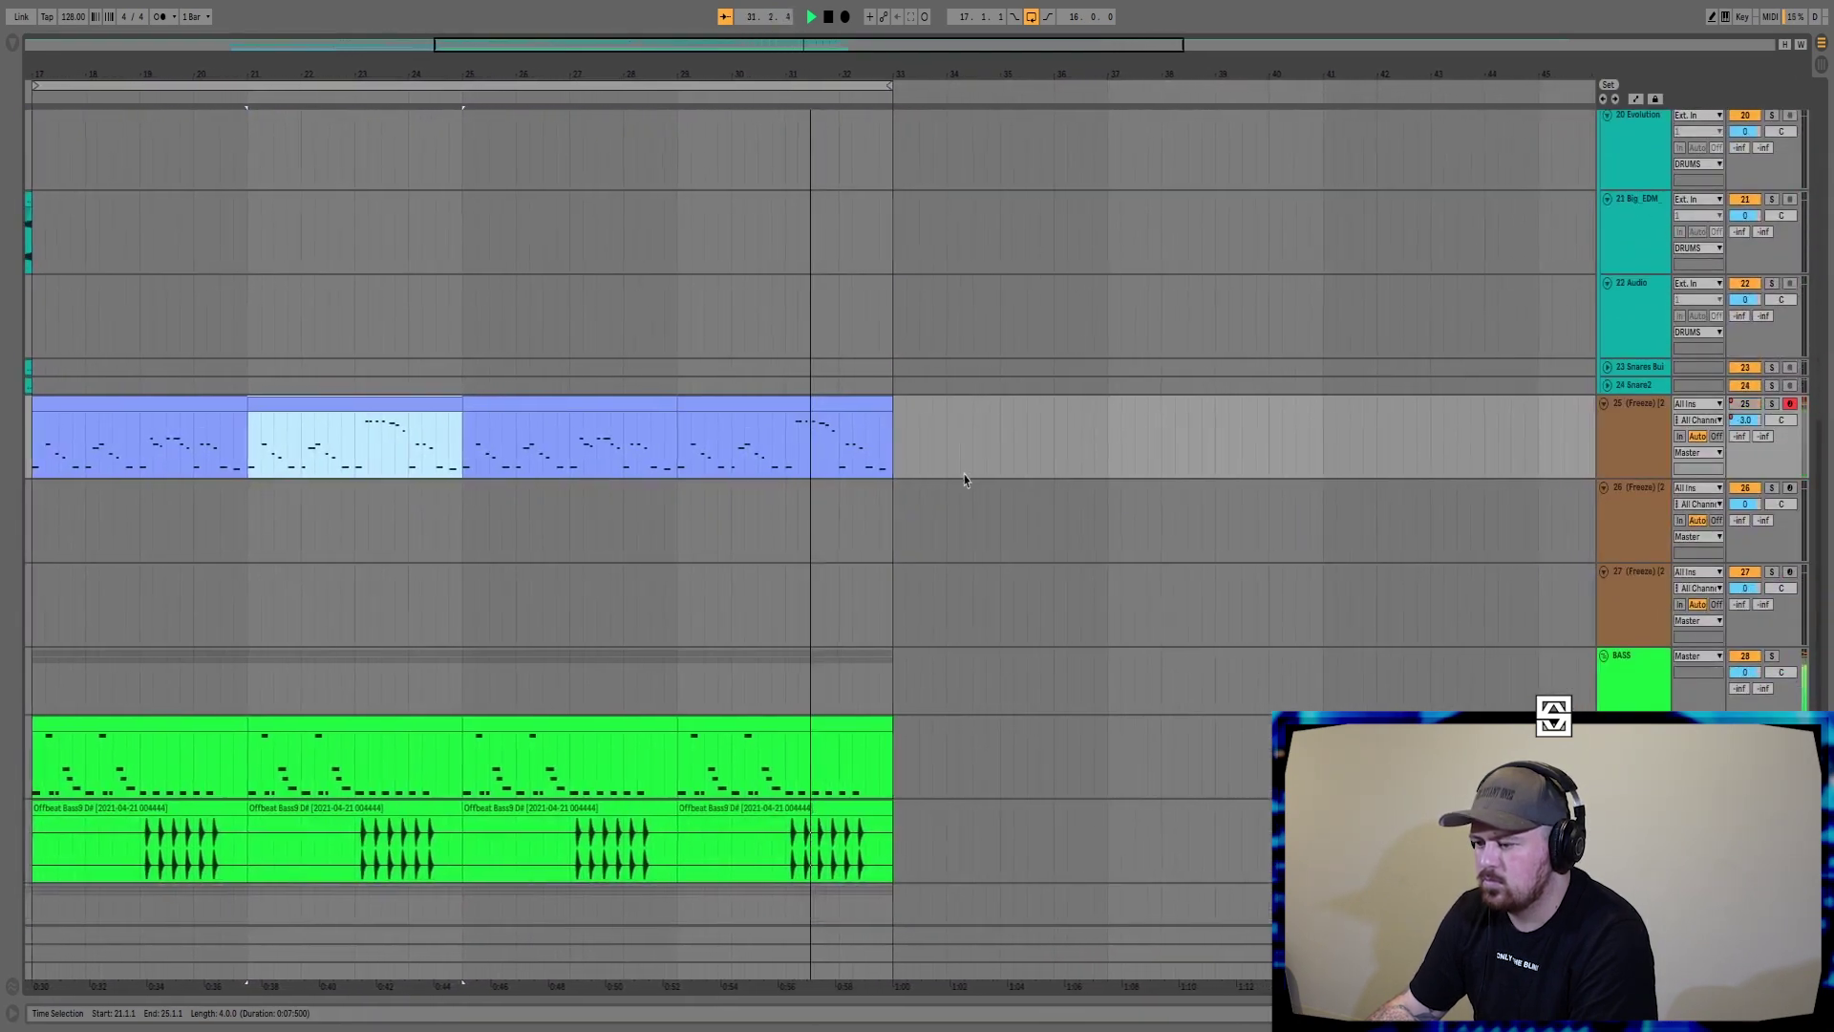